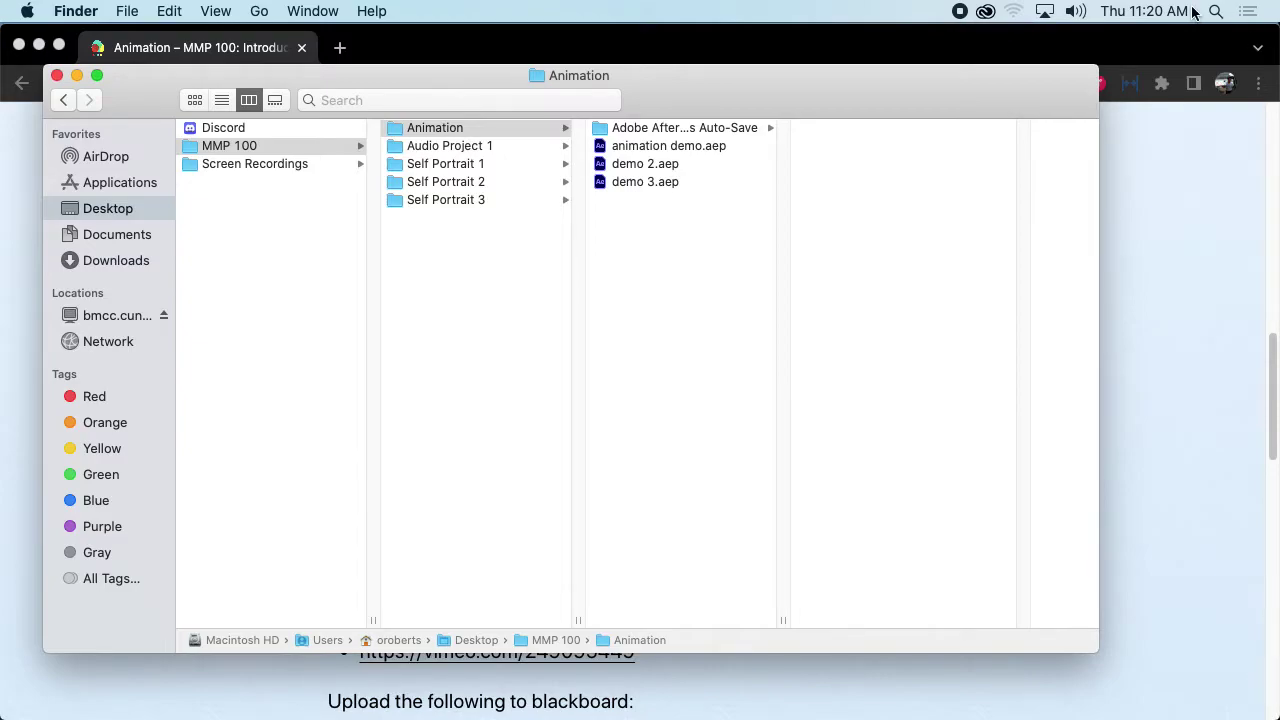
Open the demo 3.aep project, collapse its Comps folder and enlarge the composition view to 25%.
click(628, 183)
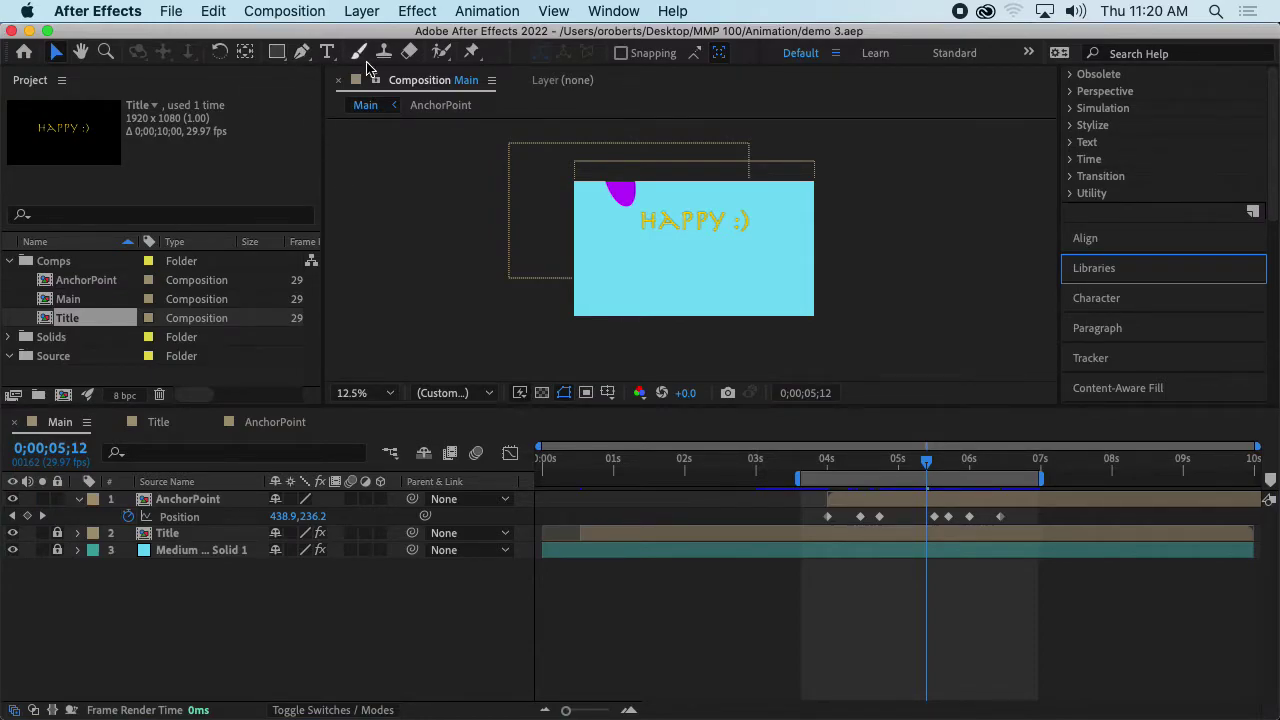
click(278, 53)
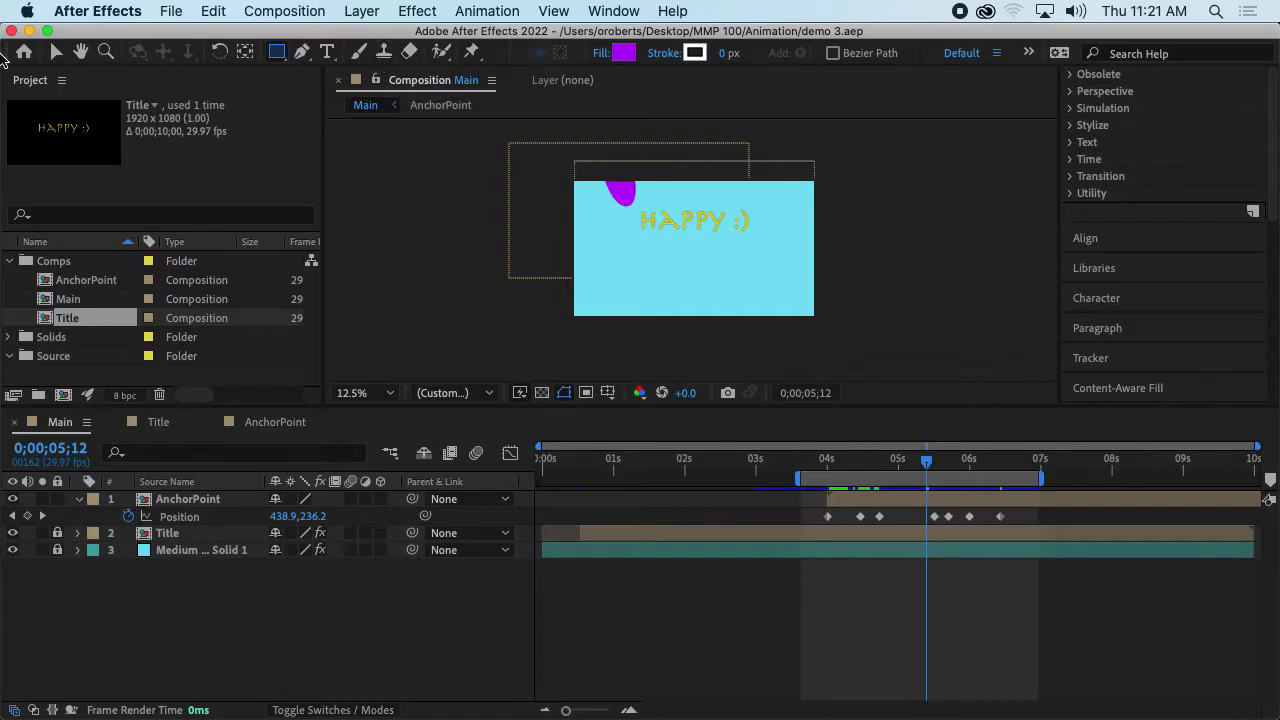
click(9, 263)
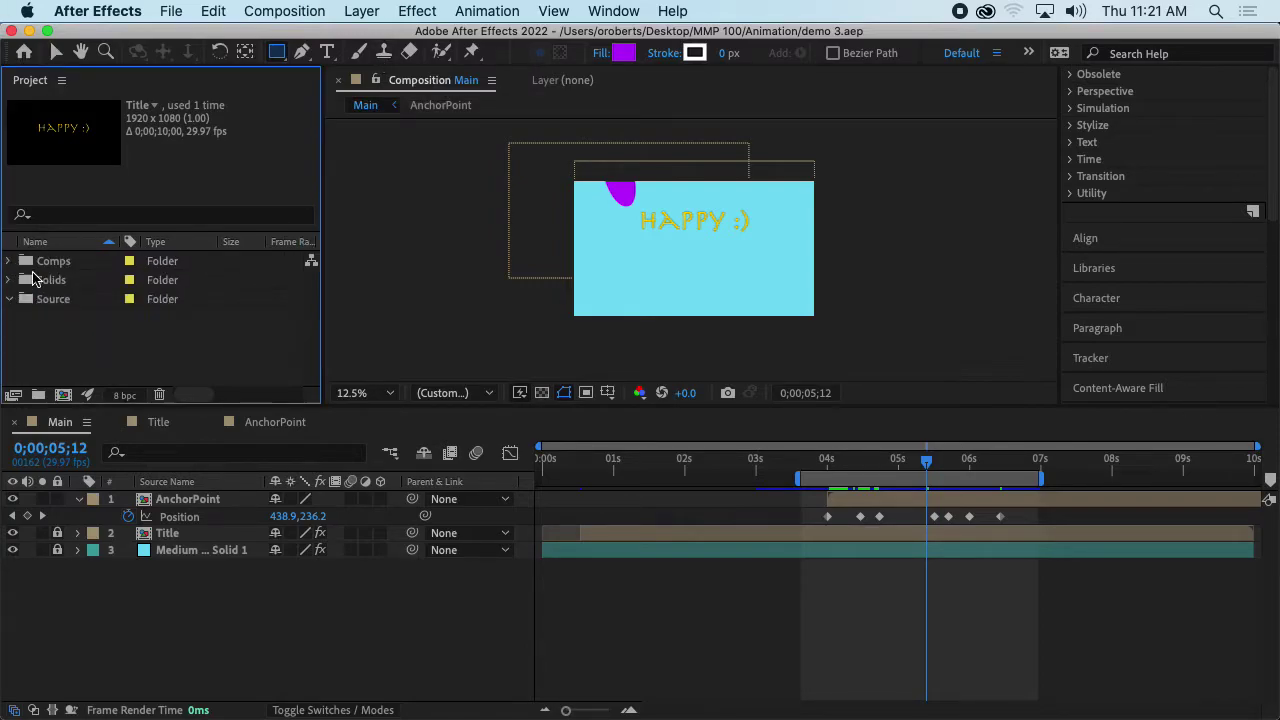
drag(530, 407, 538, 450)
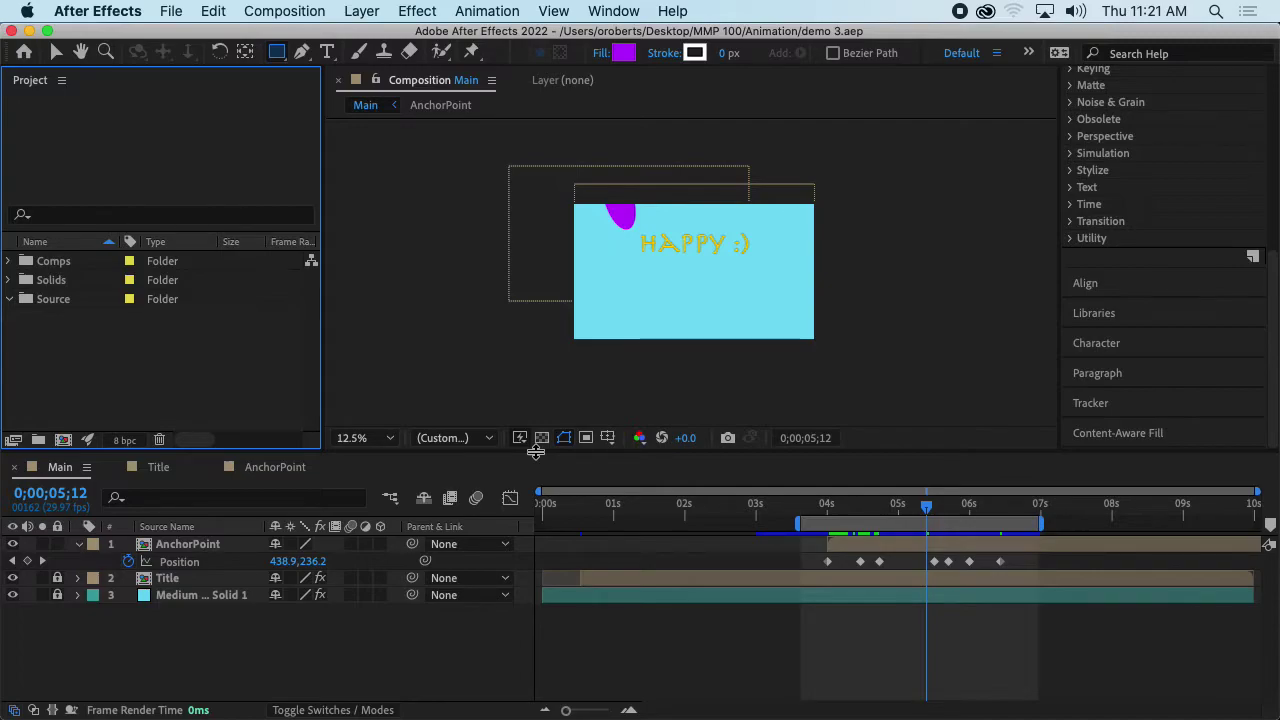
key(period)
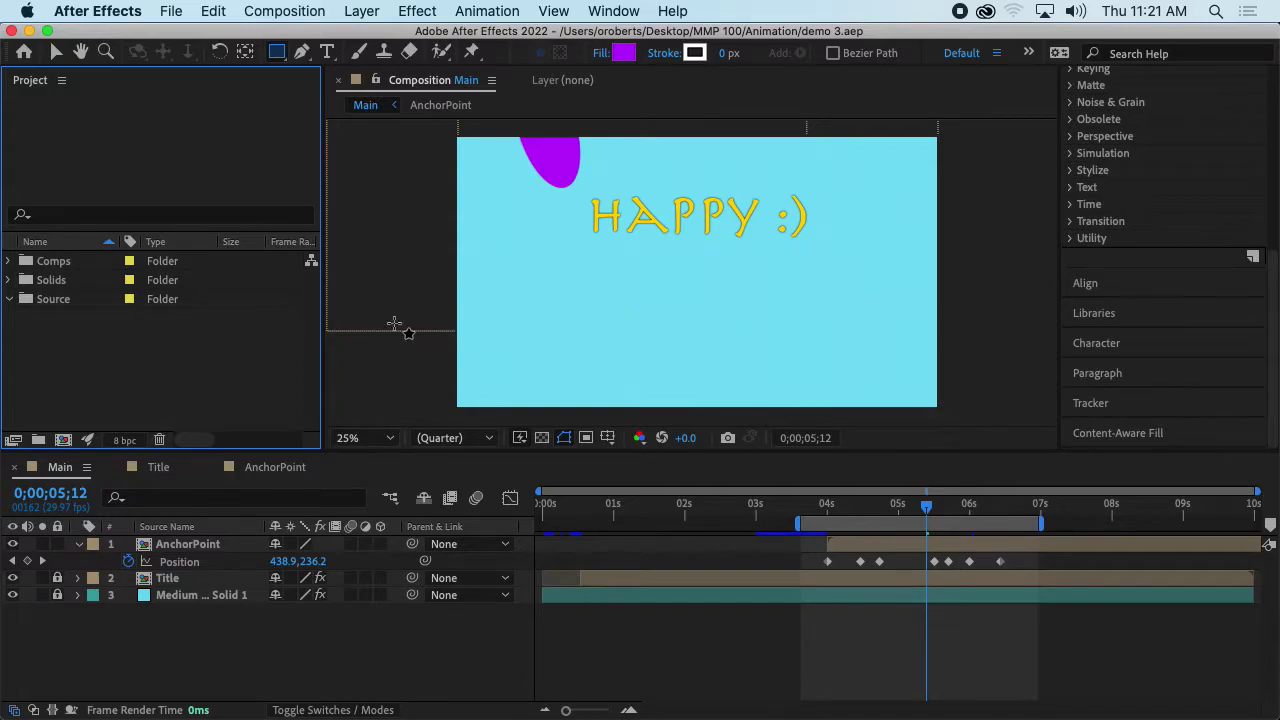
Switch to Finder and copy self portrait 3.ai from the Self Portrait 3 folder into the Animation folder.
key(super+Tab)
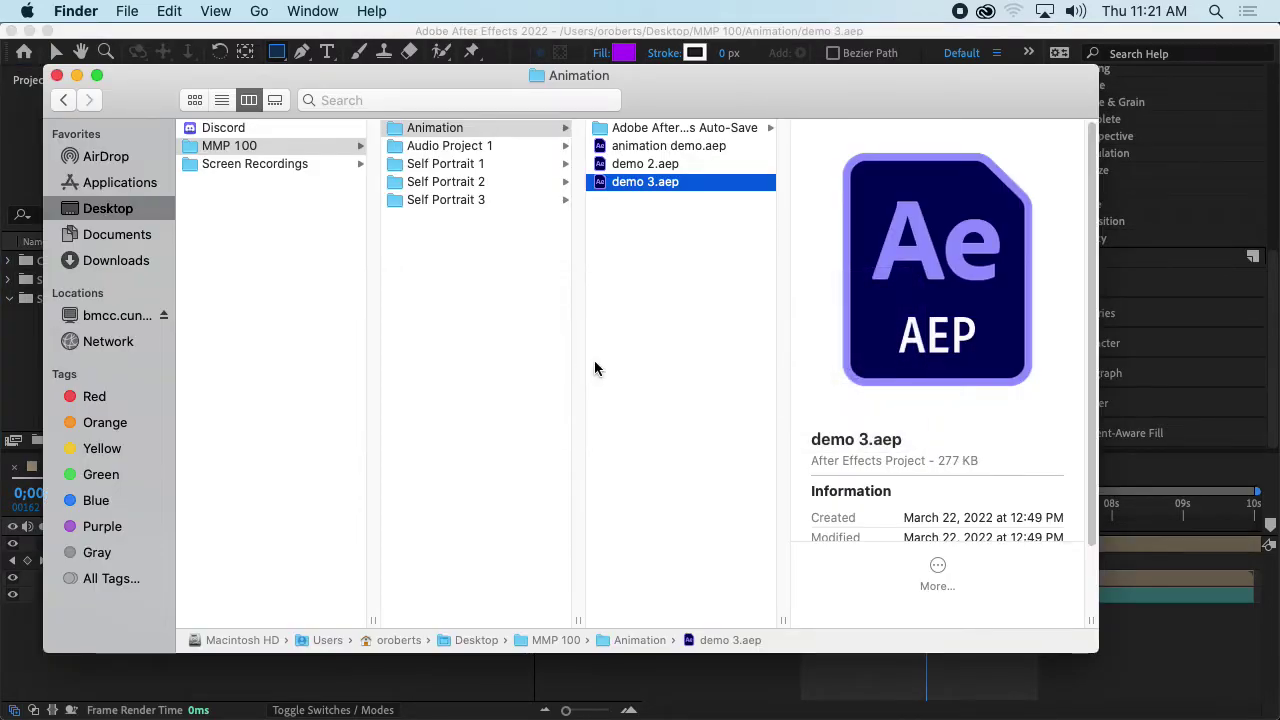
click(520, 235)
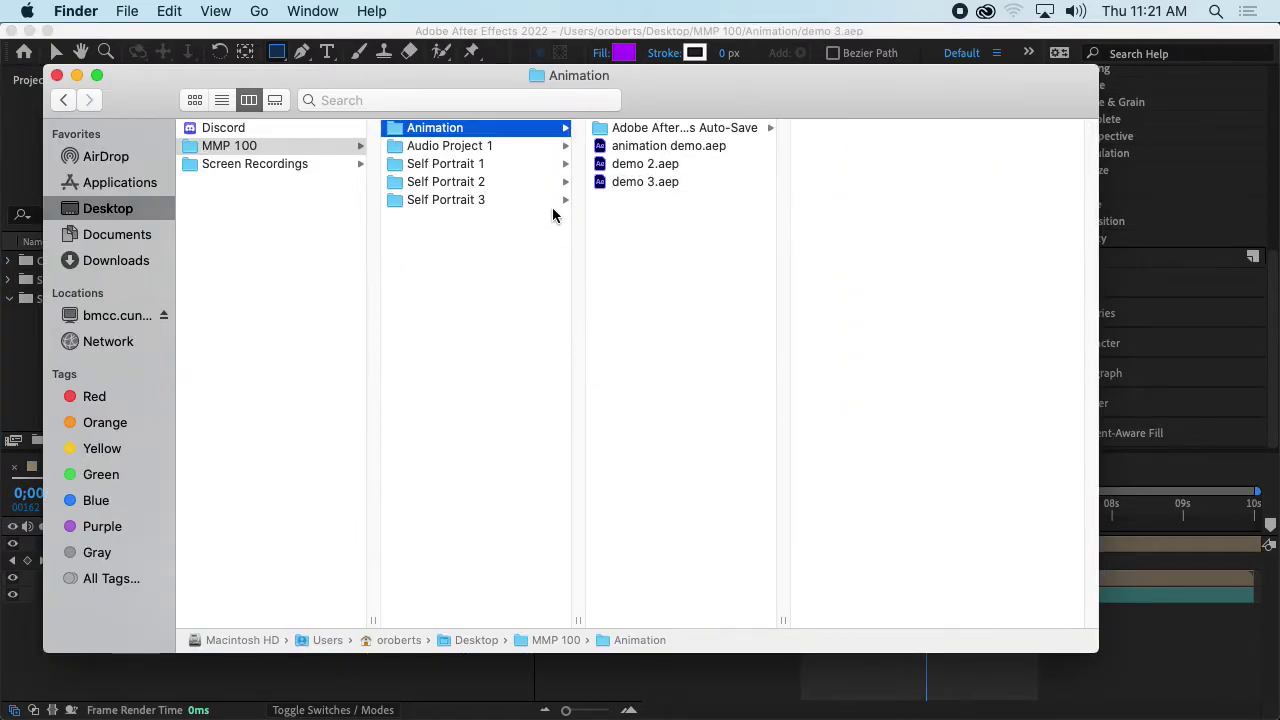
click(530, 200)
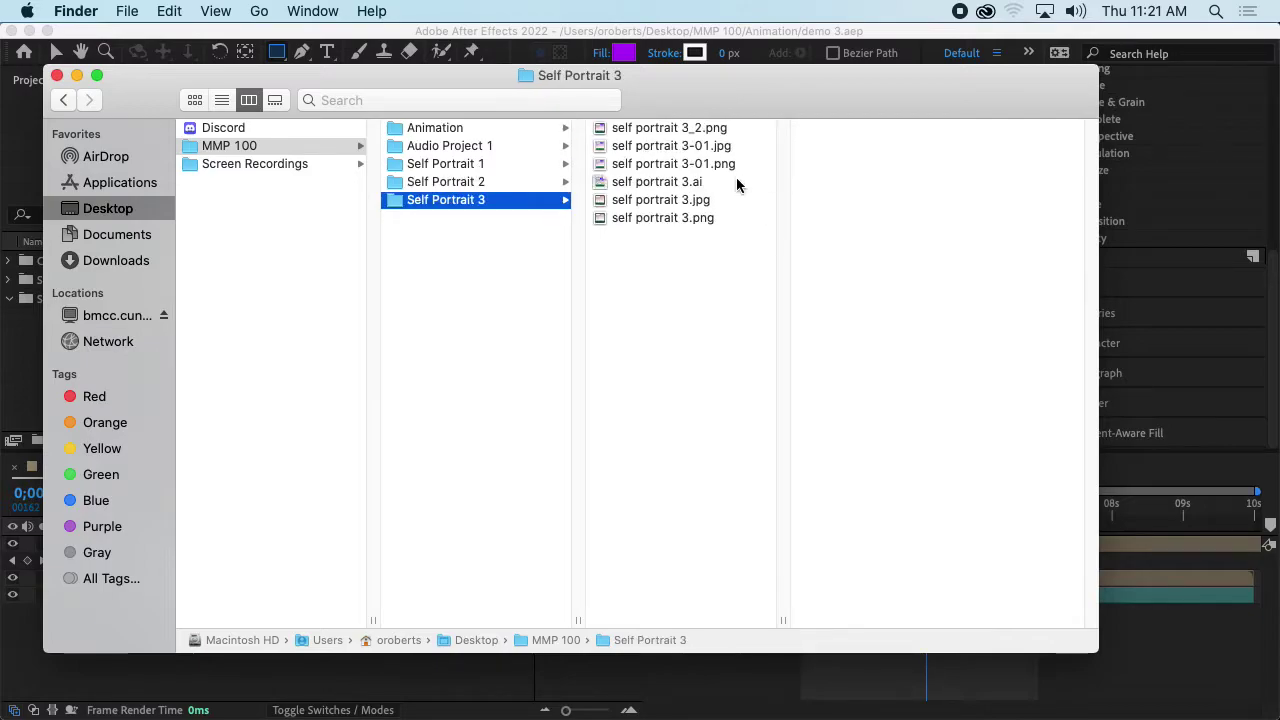
click(690, 184)
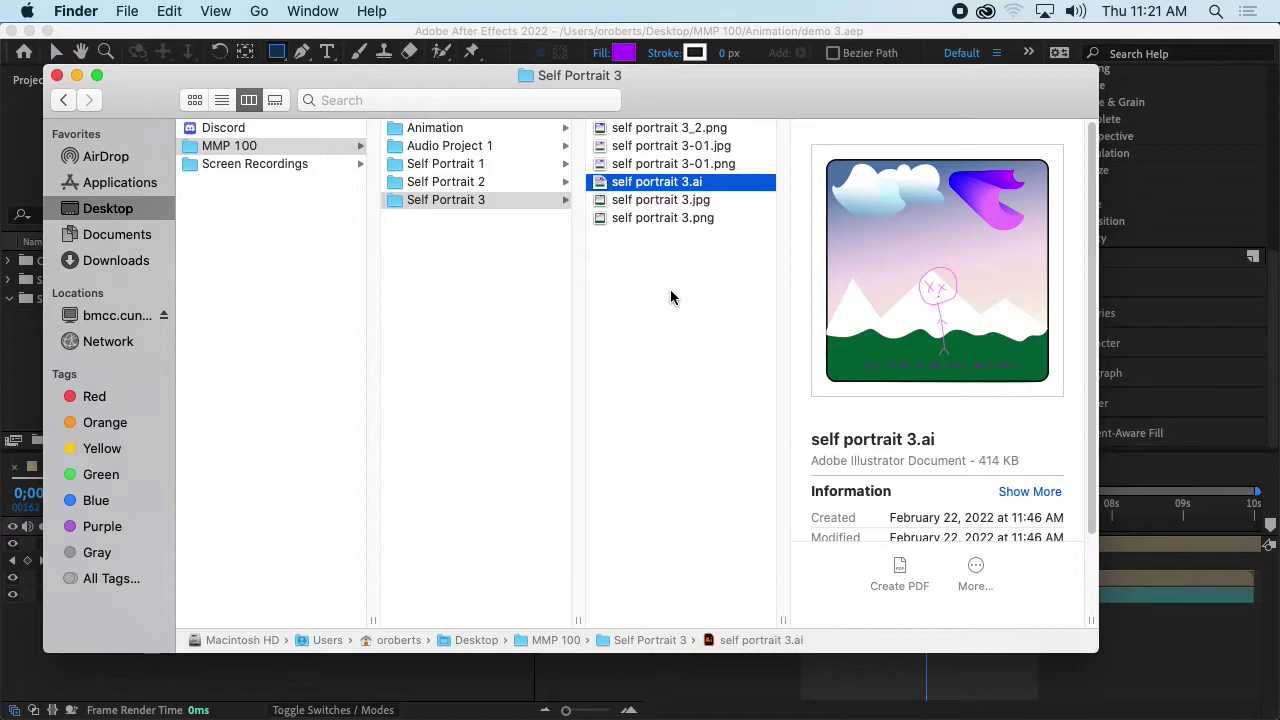
click(477, 131)
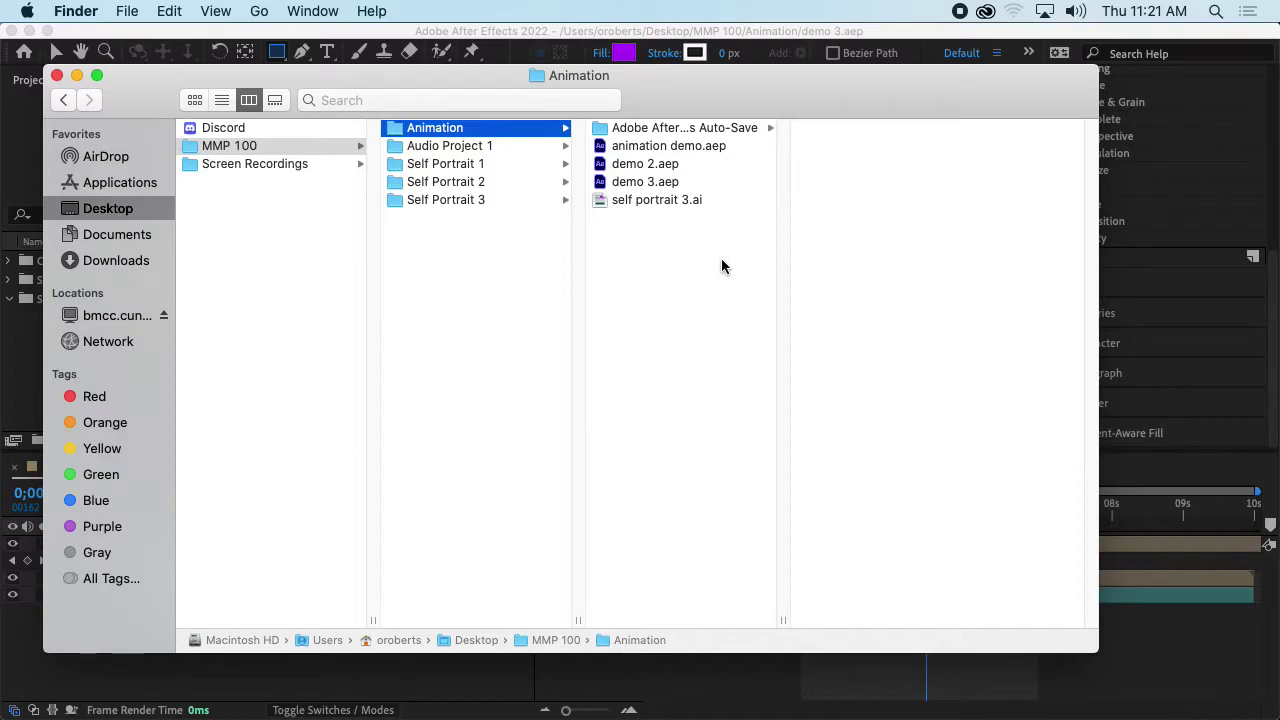
click(541, 203)
click(648, 182)
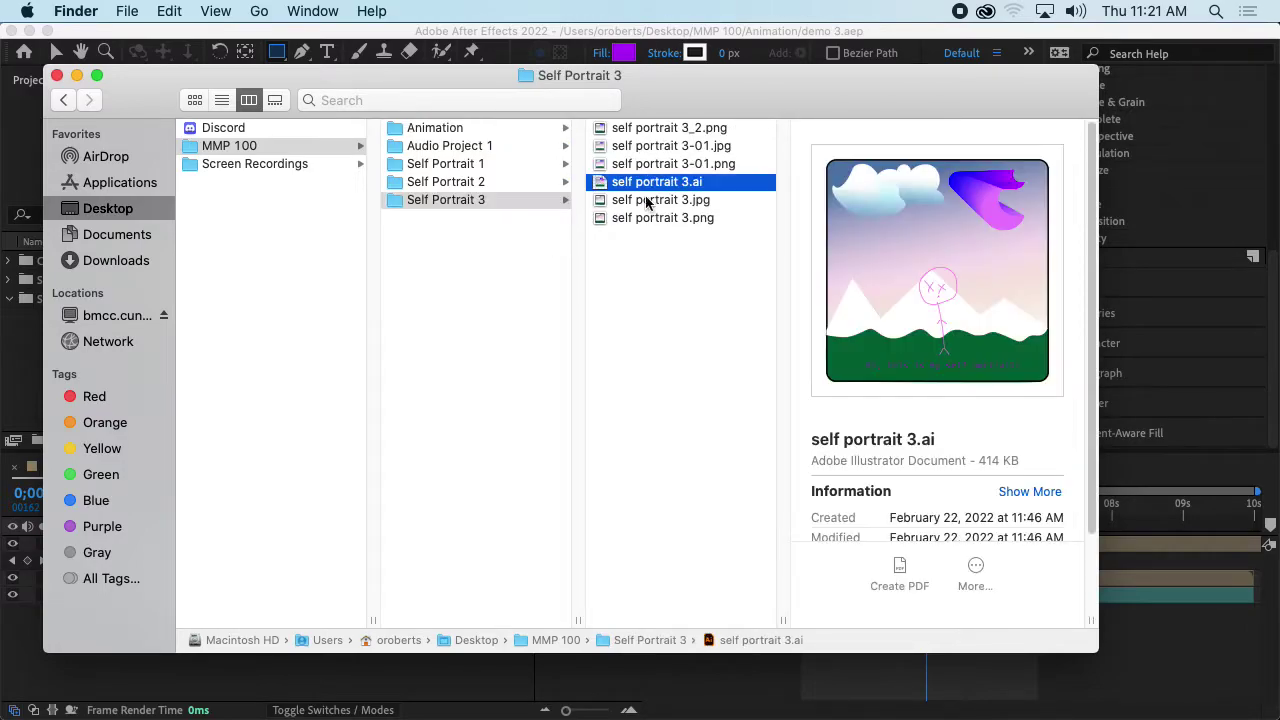
click(465, 130)
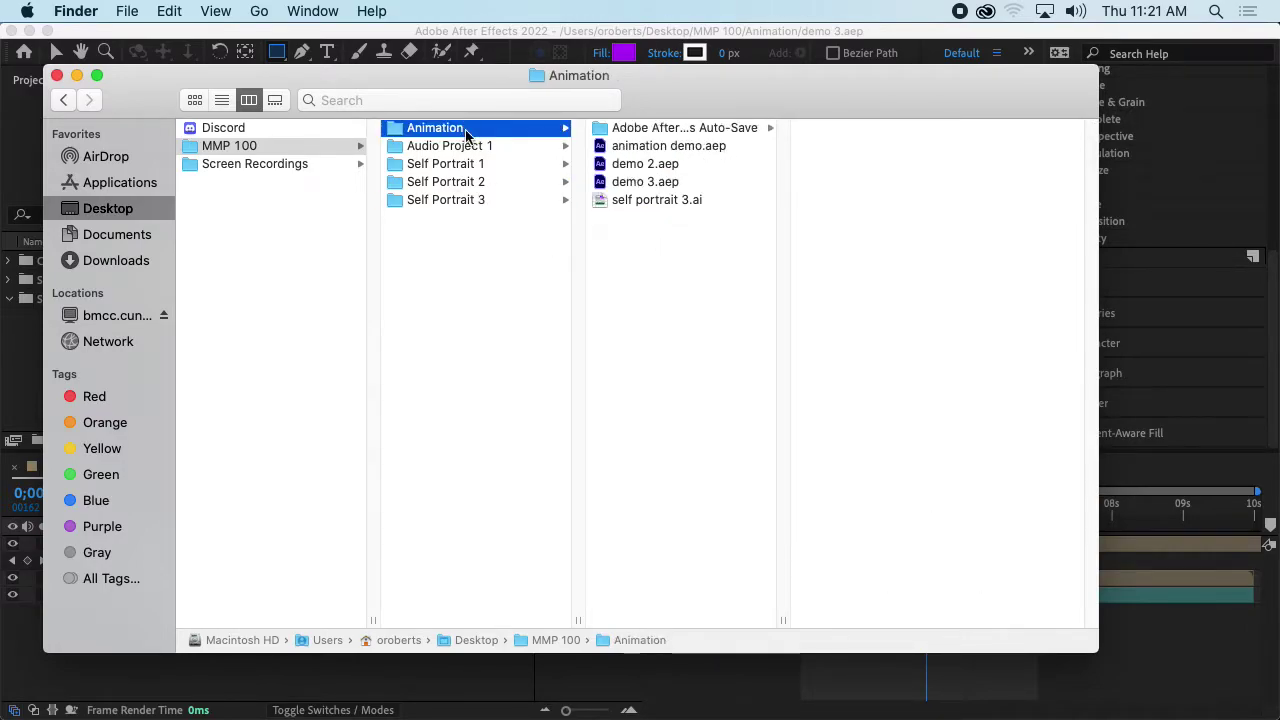
Open the Animation folder's copy of self portrait 3.ai in Illustrator and bring the whole artwork into view.
double_click(655, 201)
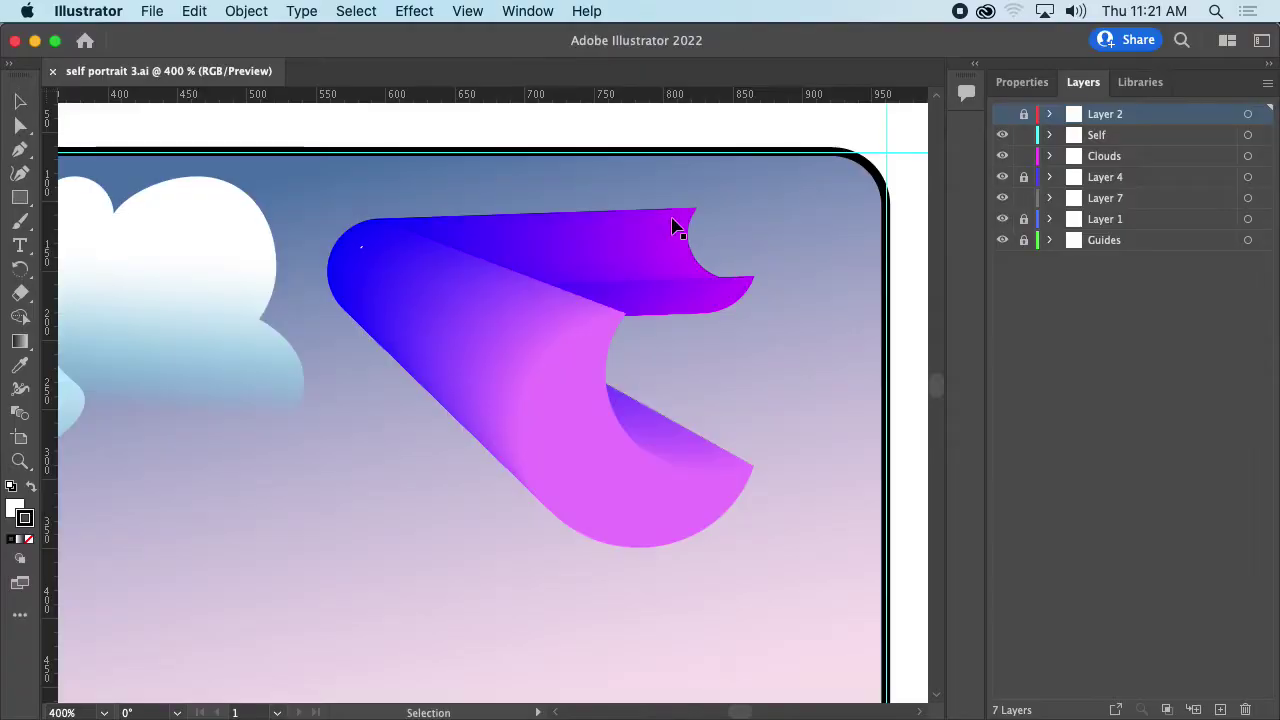
scroll(634, 292, down, 1)
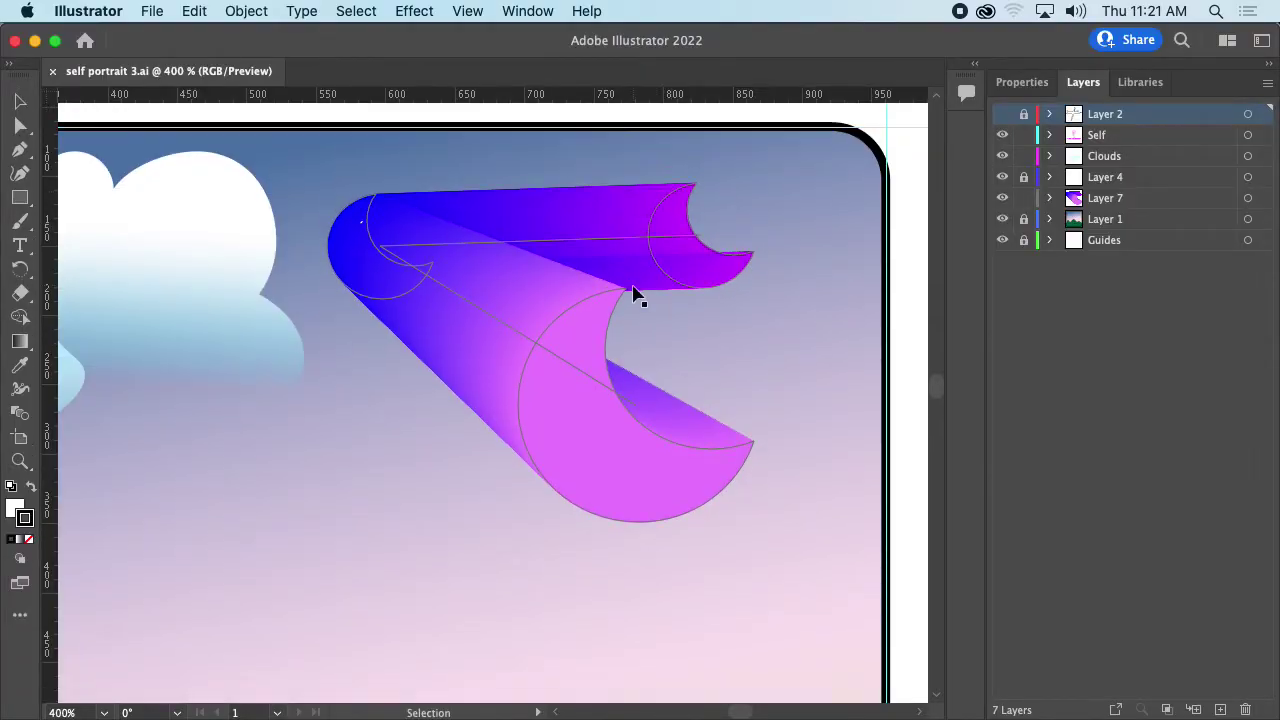
key(super+0)
drag(515, 470, 566, 396)
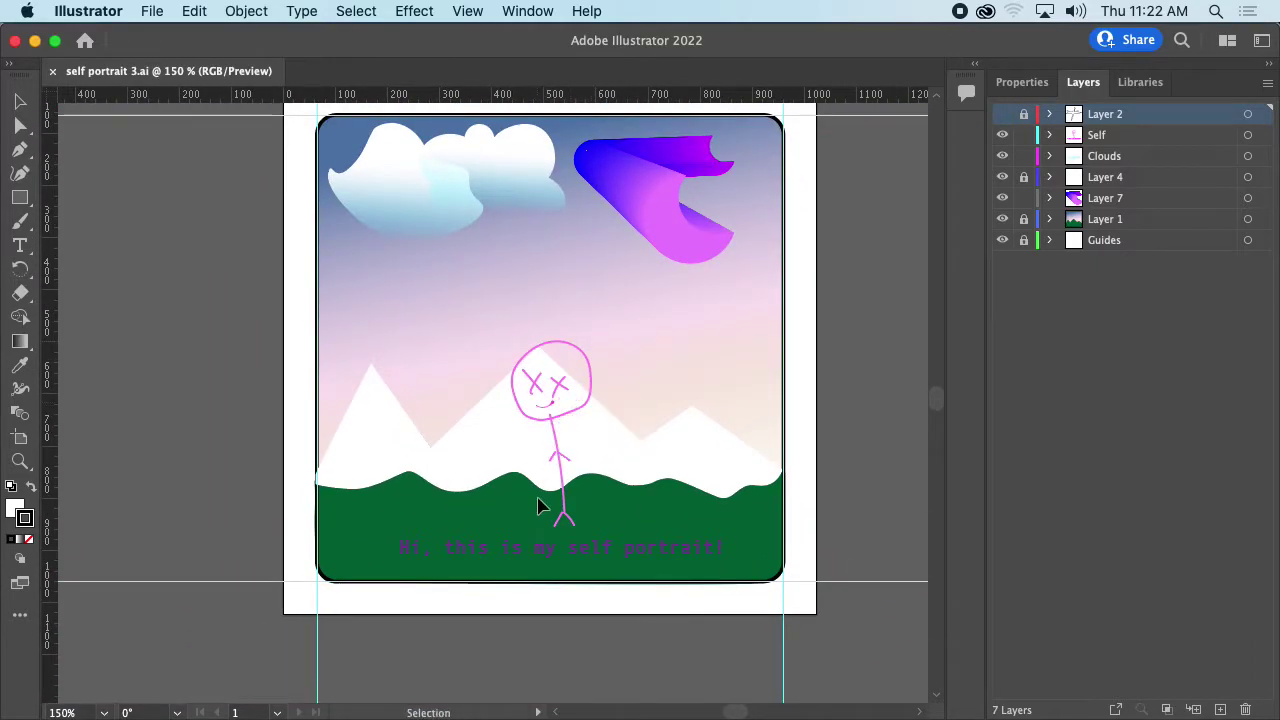
Delete the text "Hi, this is my self portrait!" below the stick figure.
scroll(565, 470, up, 1)
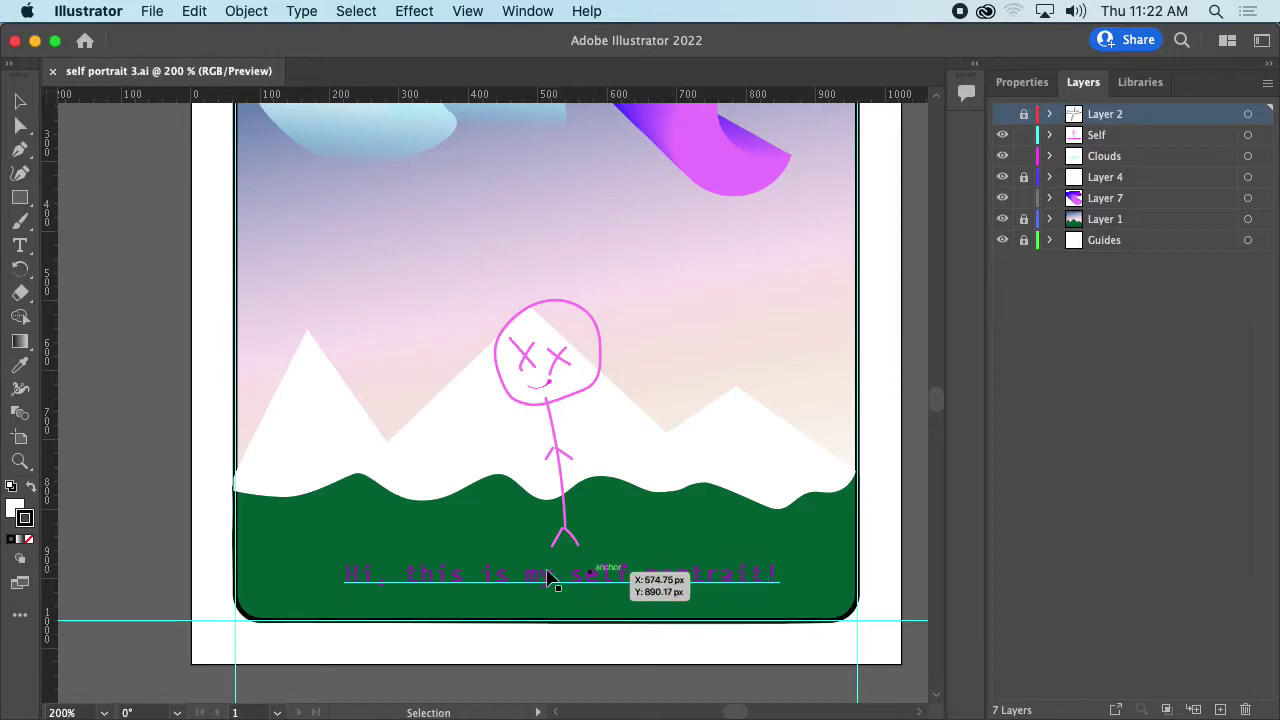
click(668, 576)
key(Delete)
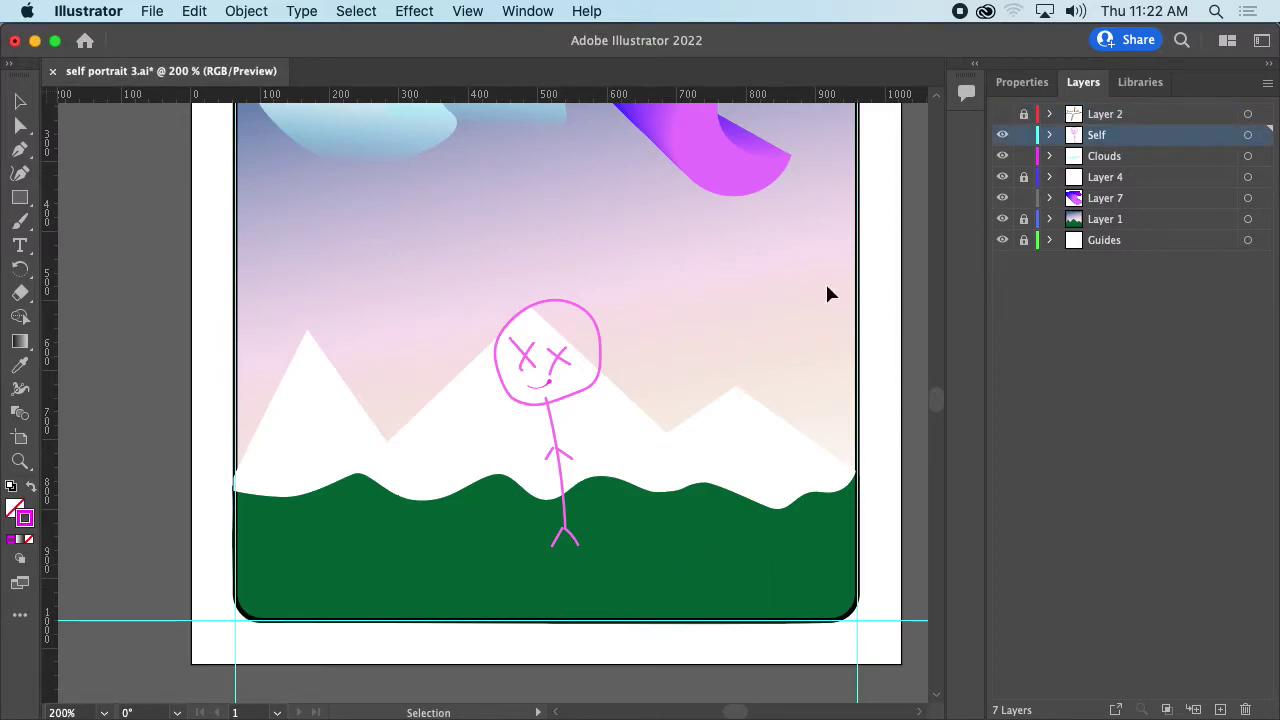
Delete the hidden Layer 2 together with its artwork.
scroll(718, 351, down, 3)
scroll(720, 363, up, 2)
scroll(740, 337, up, 2)
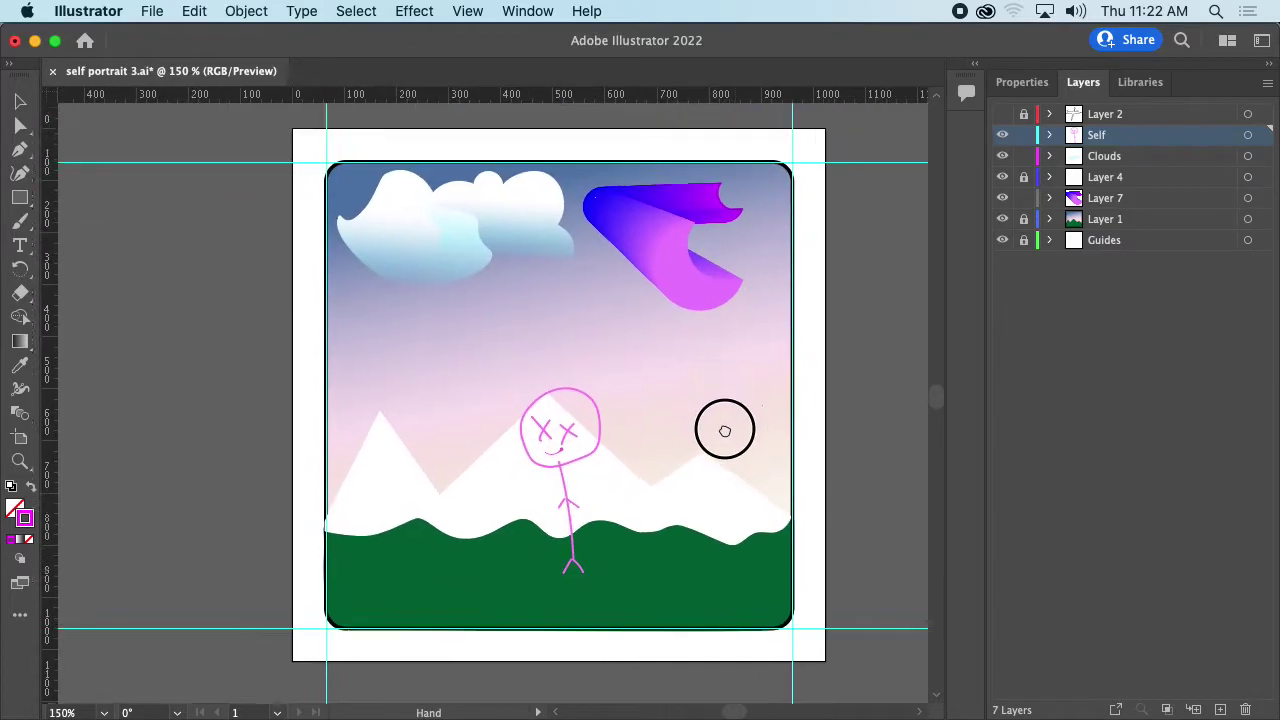
drag(728, 398, 668, 381)
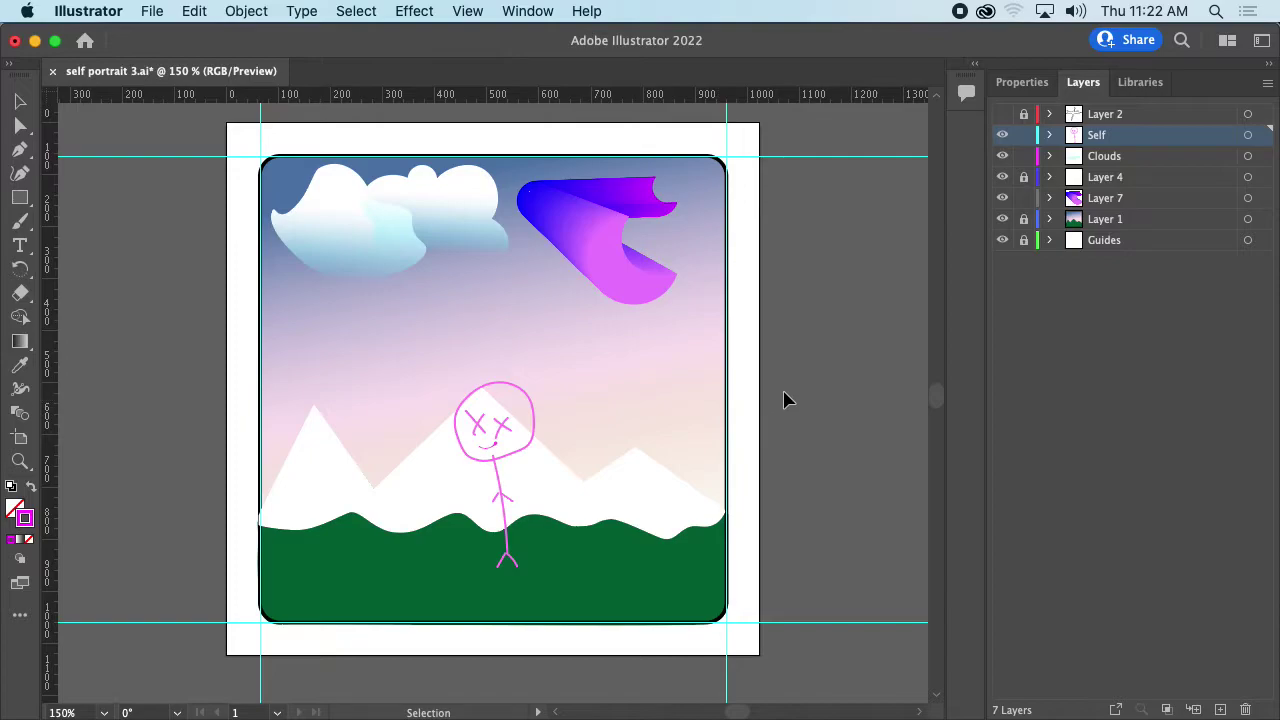
click(1130, 115)
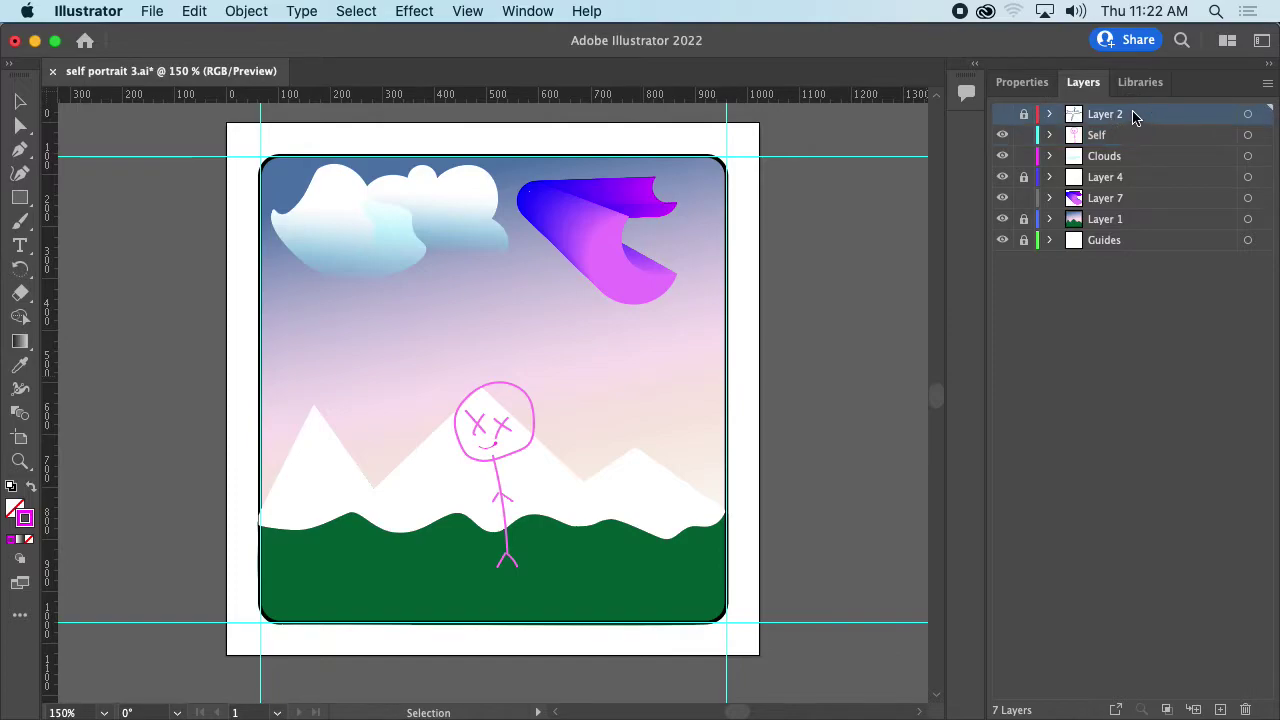
click(1245, 709)
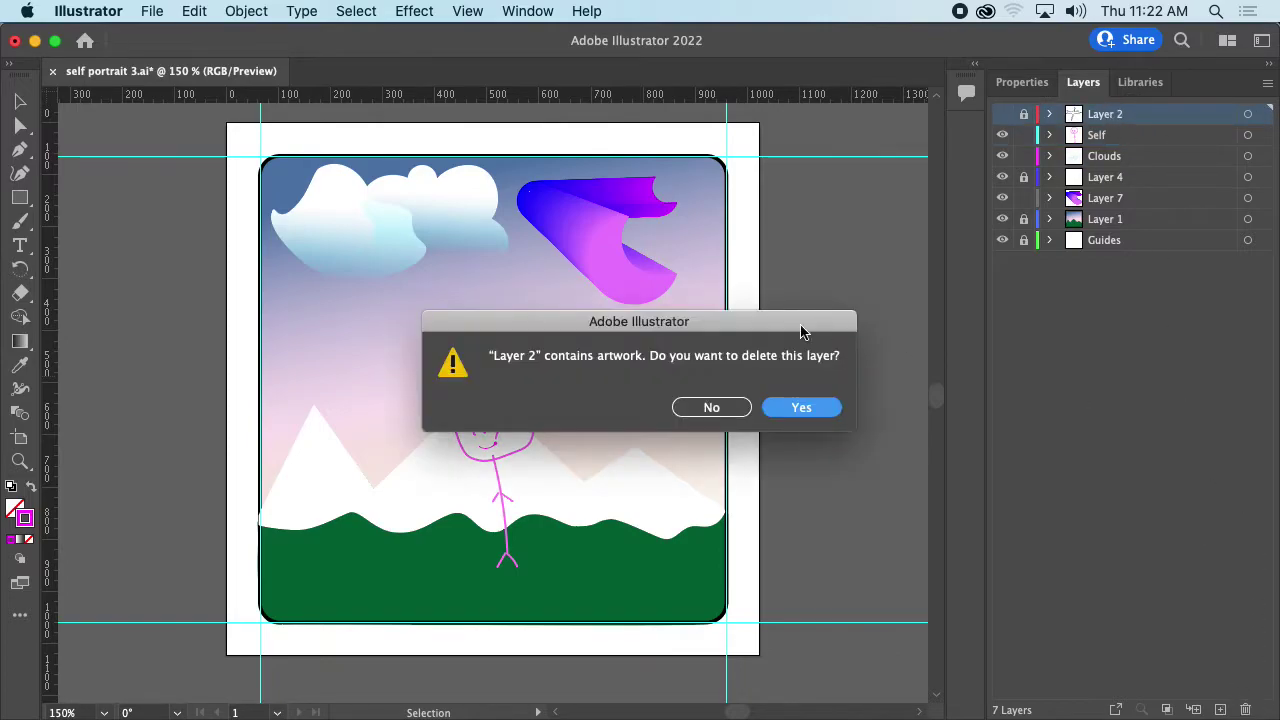
click(810, 406)
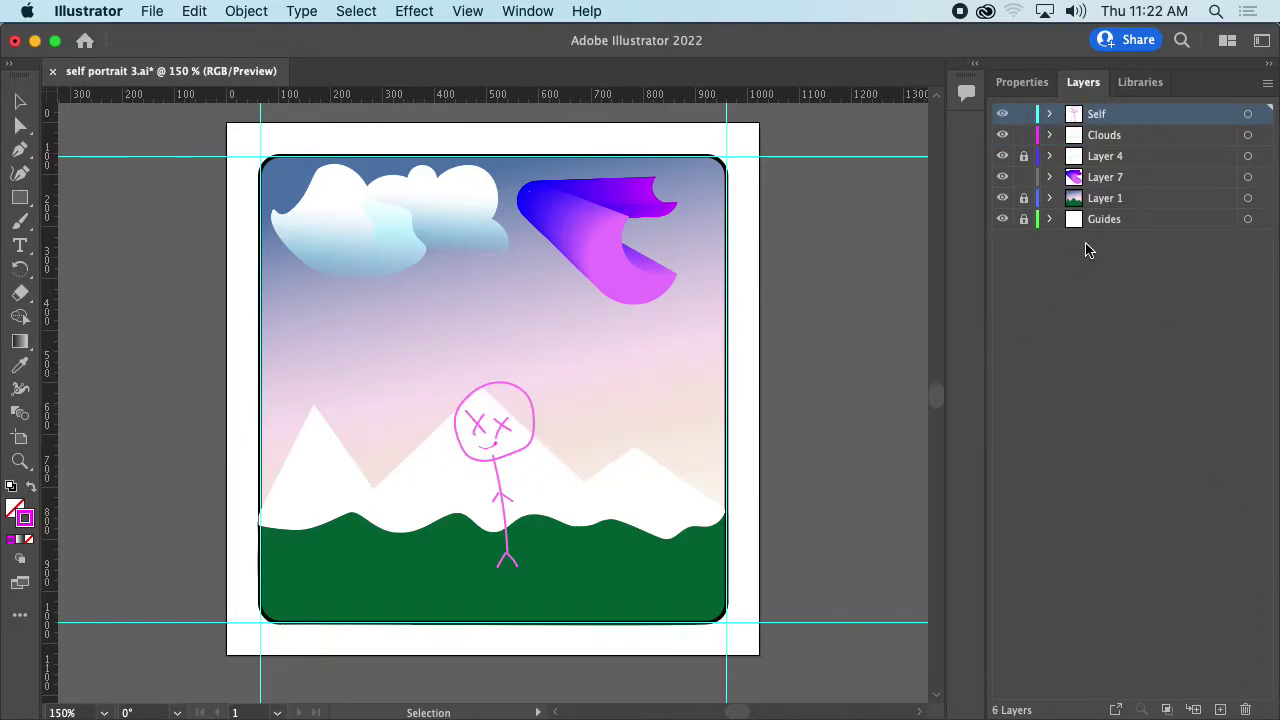
Check what Layer 4 contains by toggling its visibility, and rename the layer to MountainTop.
click(1122, 135)
click(1112, 158)
click(1003, 156)
click(1003, 156)
click(1003, 156)
click(1003, 156)
double_click(1105, 156)
text(MountainTop)
key(Return)
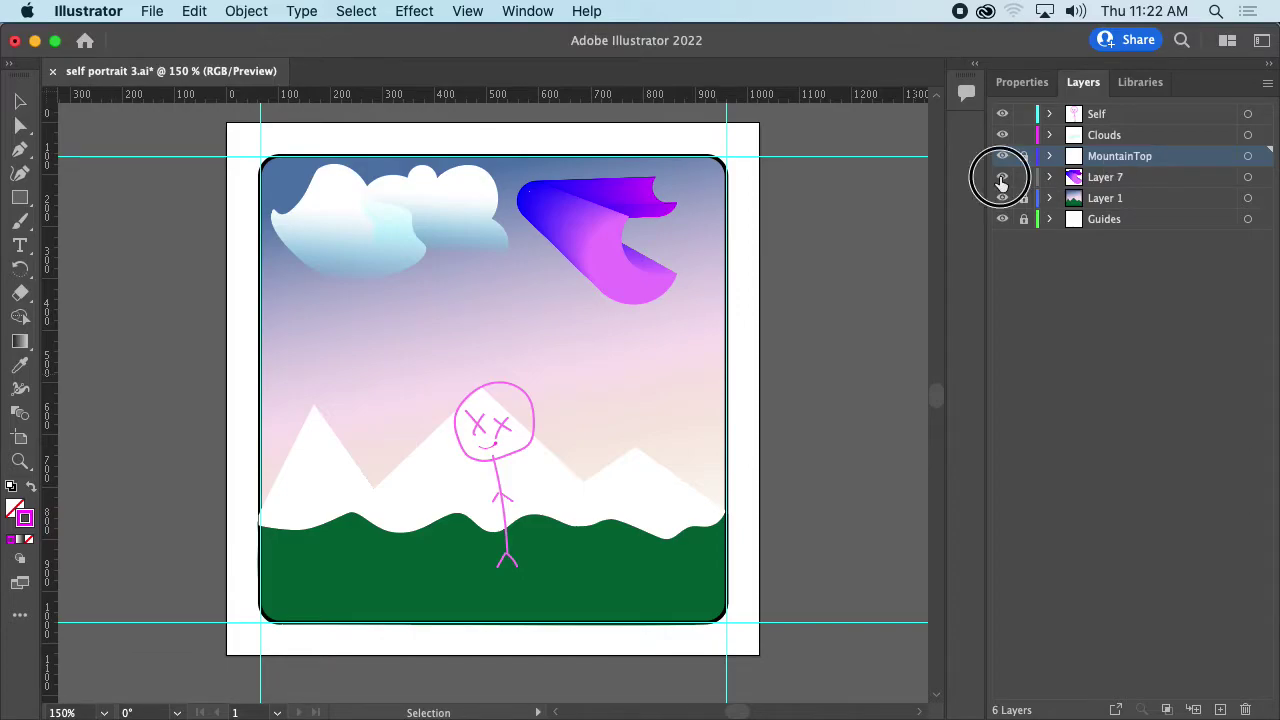
Rename Layer 7, which holds the purple blended crescent, to Moon.
double_click(1106, 177)
text(Moon)
key(Return)
Check Layer 1 by toggling its visibility, and rename it to Background.
click(1002, 198)
click(1002, 198)
click(1120, 203)
double_click(1120, 199)
text(Background)
key(Return)
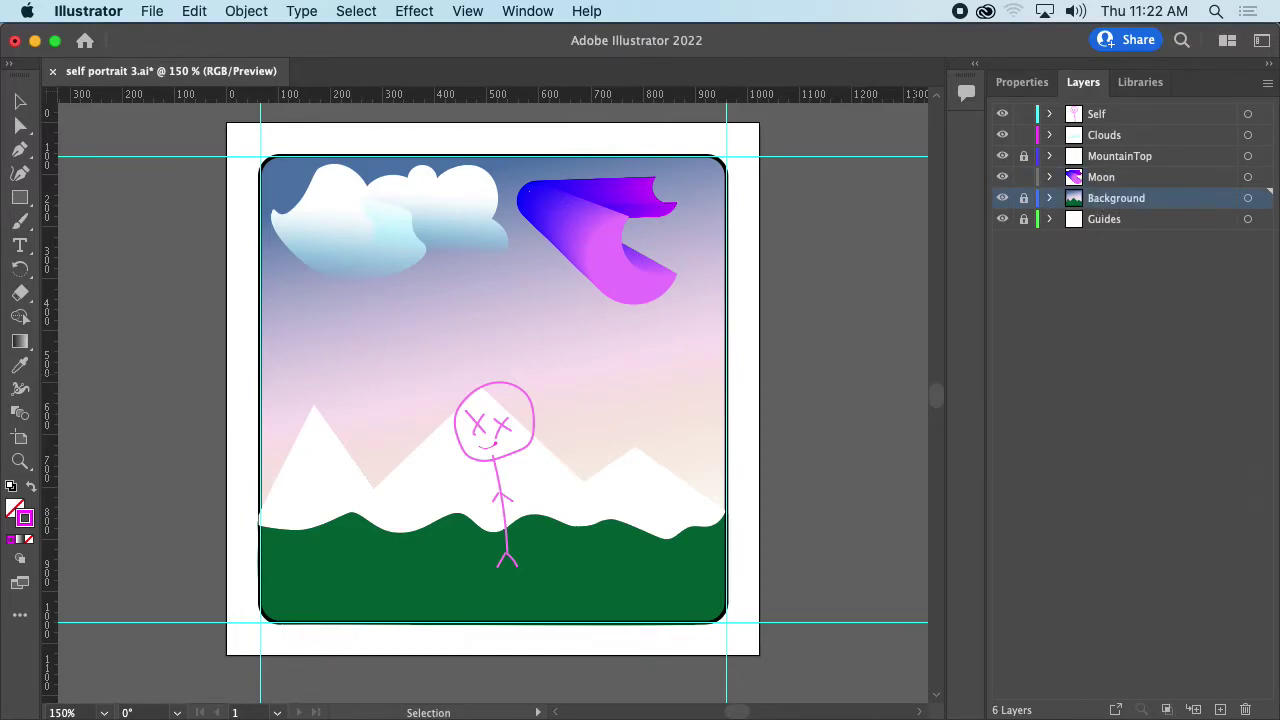
Hide the Guides layer and save the Illustrator file.
click(1002, 219)
key(a)
key(v)
key(super+s)
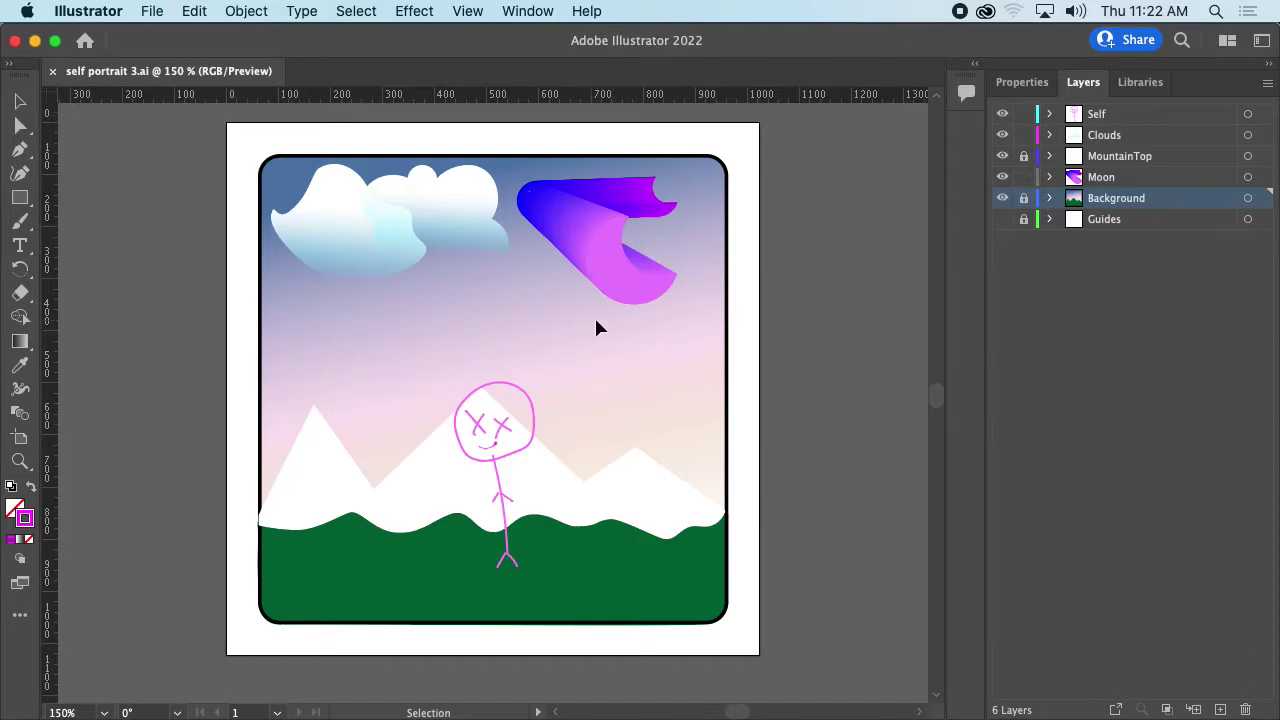
Switch to After Effects, collapse the AnchorPoint layer's properties and move the current time to 0;00;00;00.
mouse_move(10, 268)
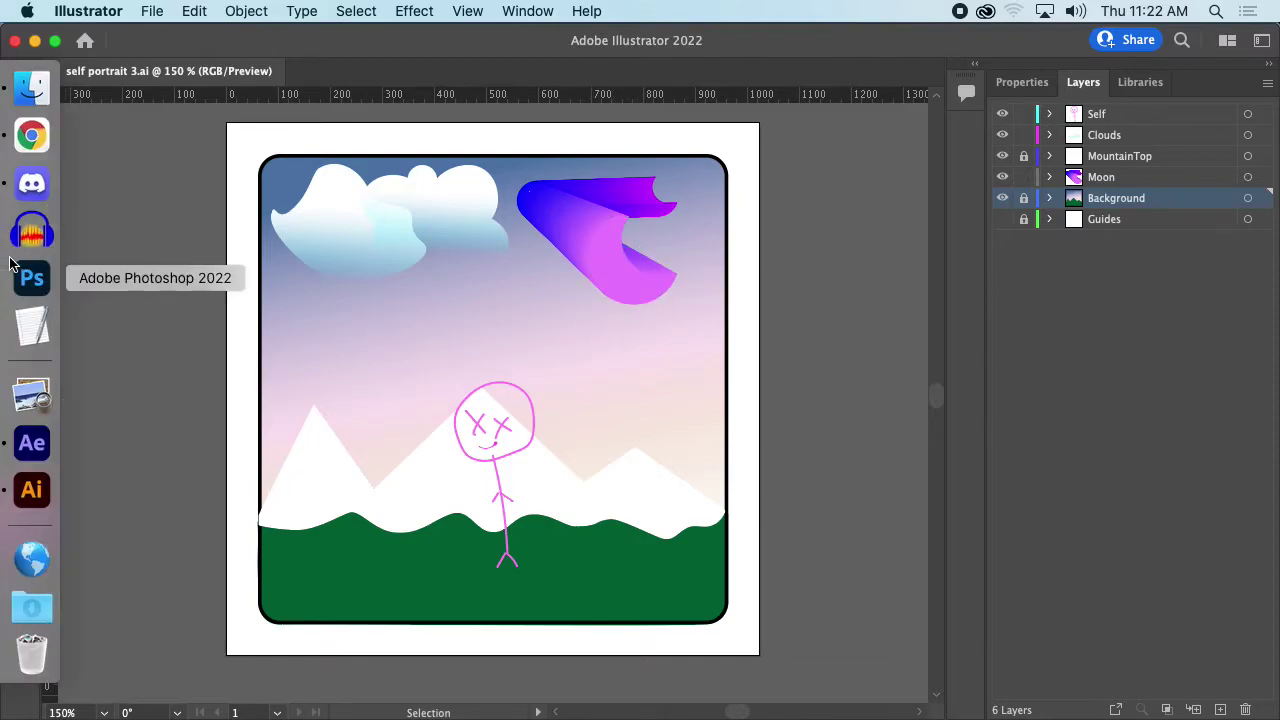
click(43, 429)
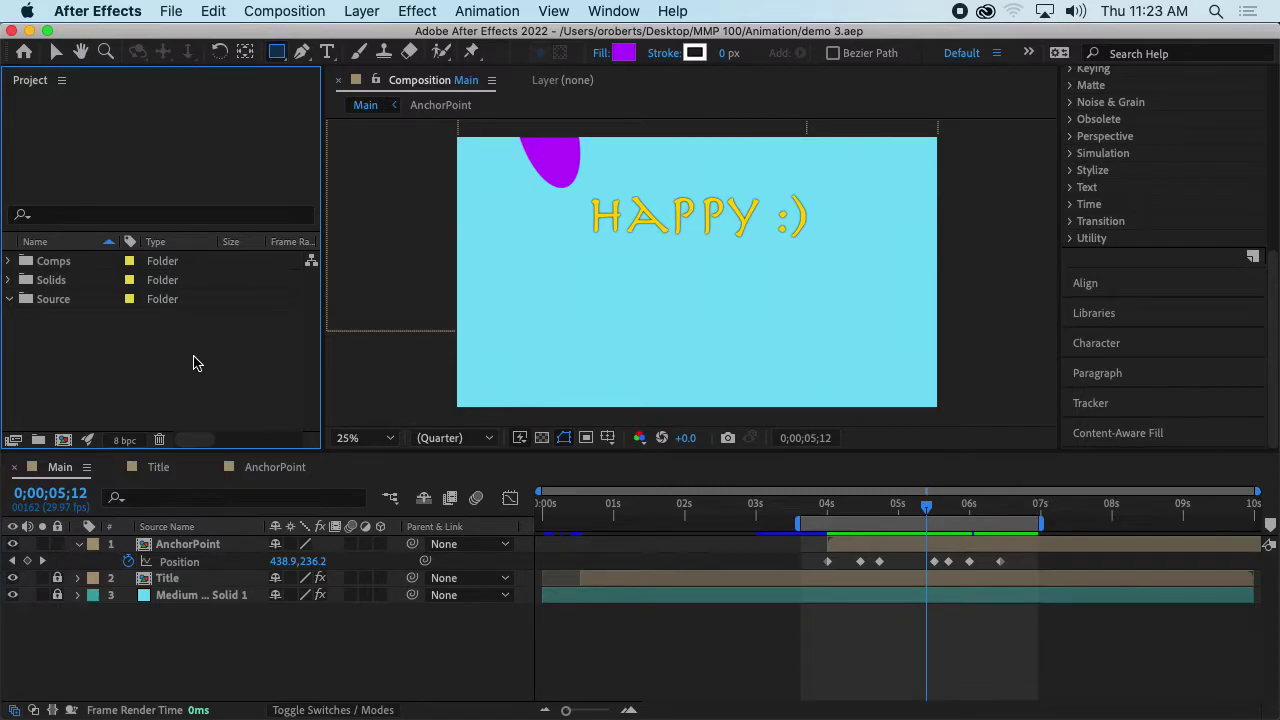
click(78, 544)
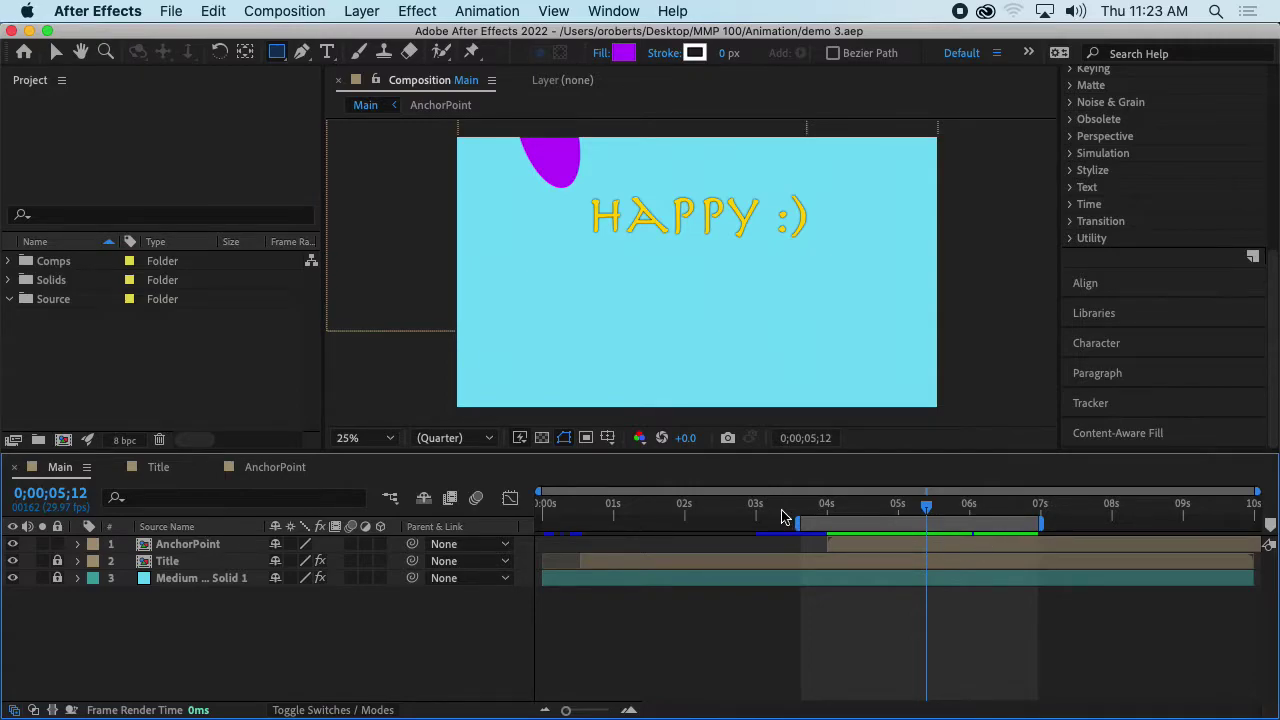
drag(877, 511, 541, 511)
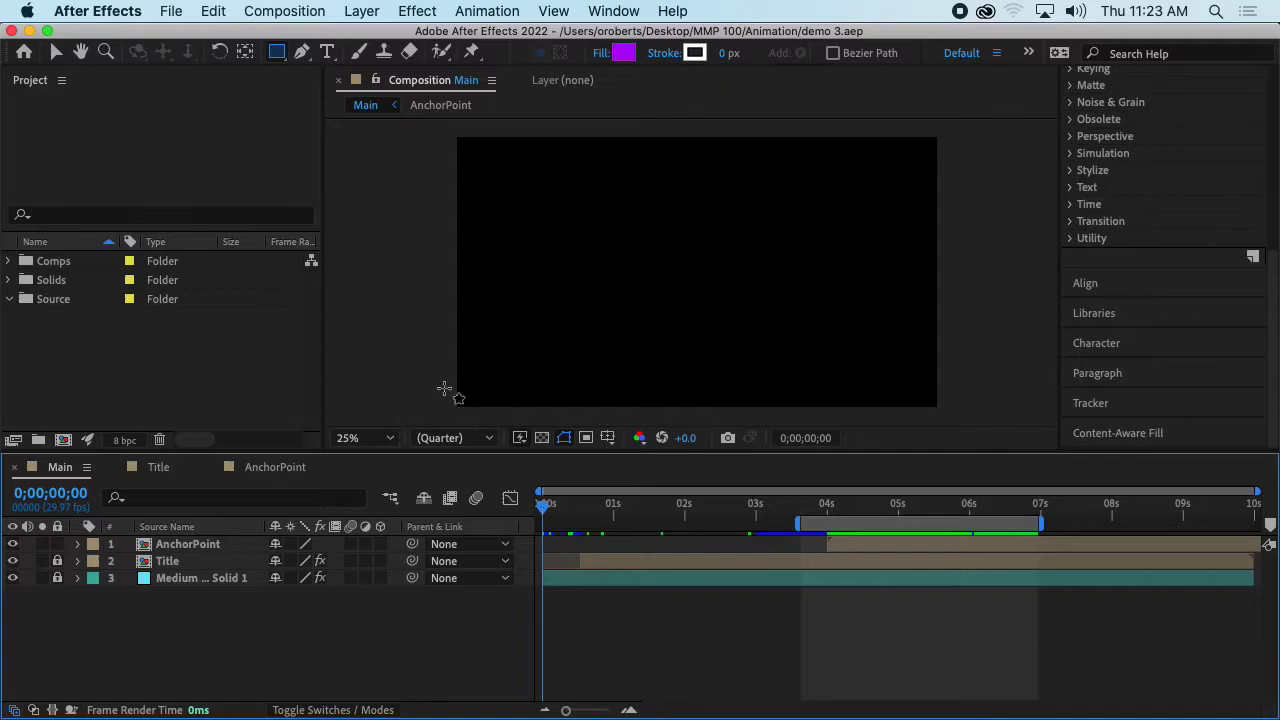
right_click(58, 340)
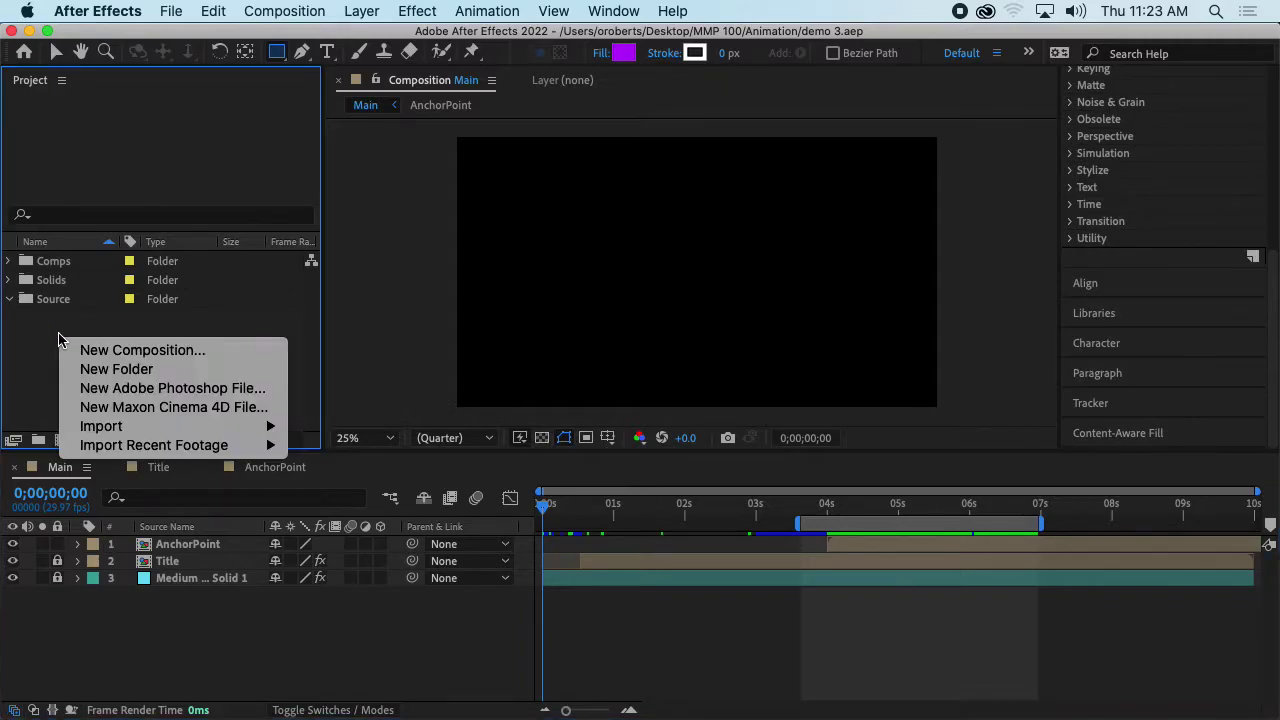
right_click(58, 340)
right_click(62, 334)
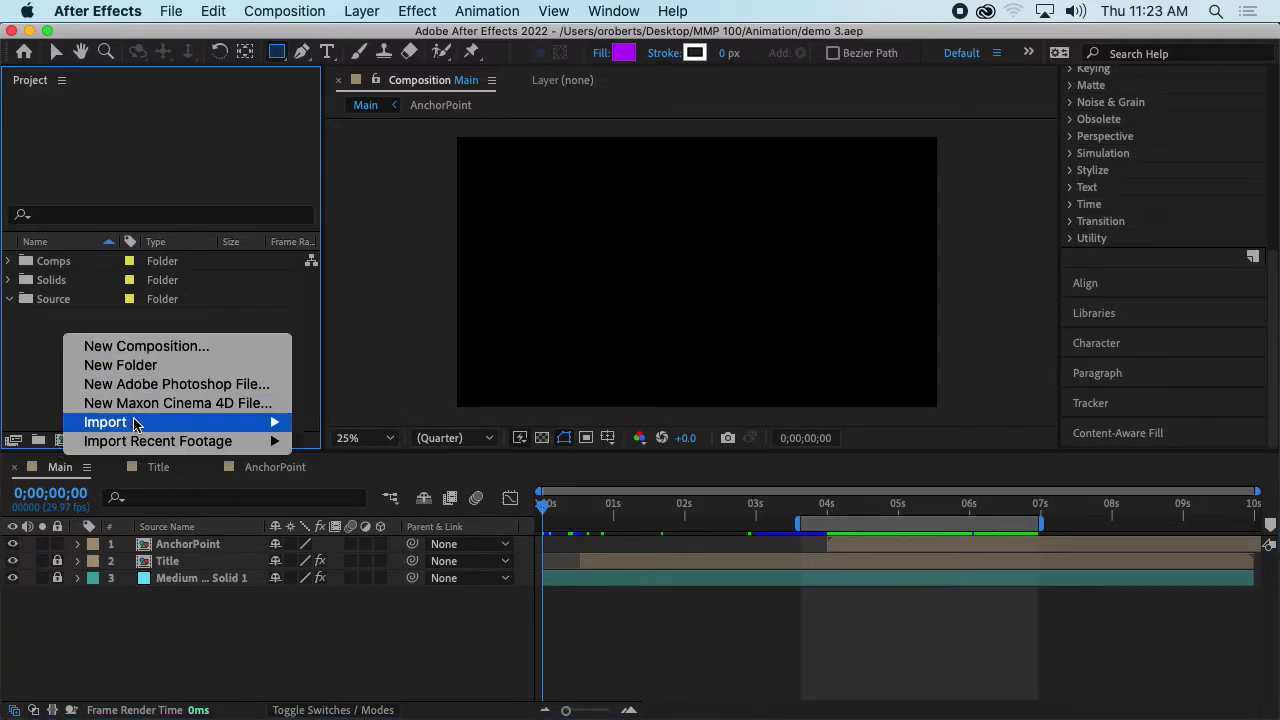
mouse_move(139, 426)
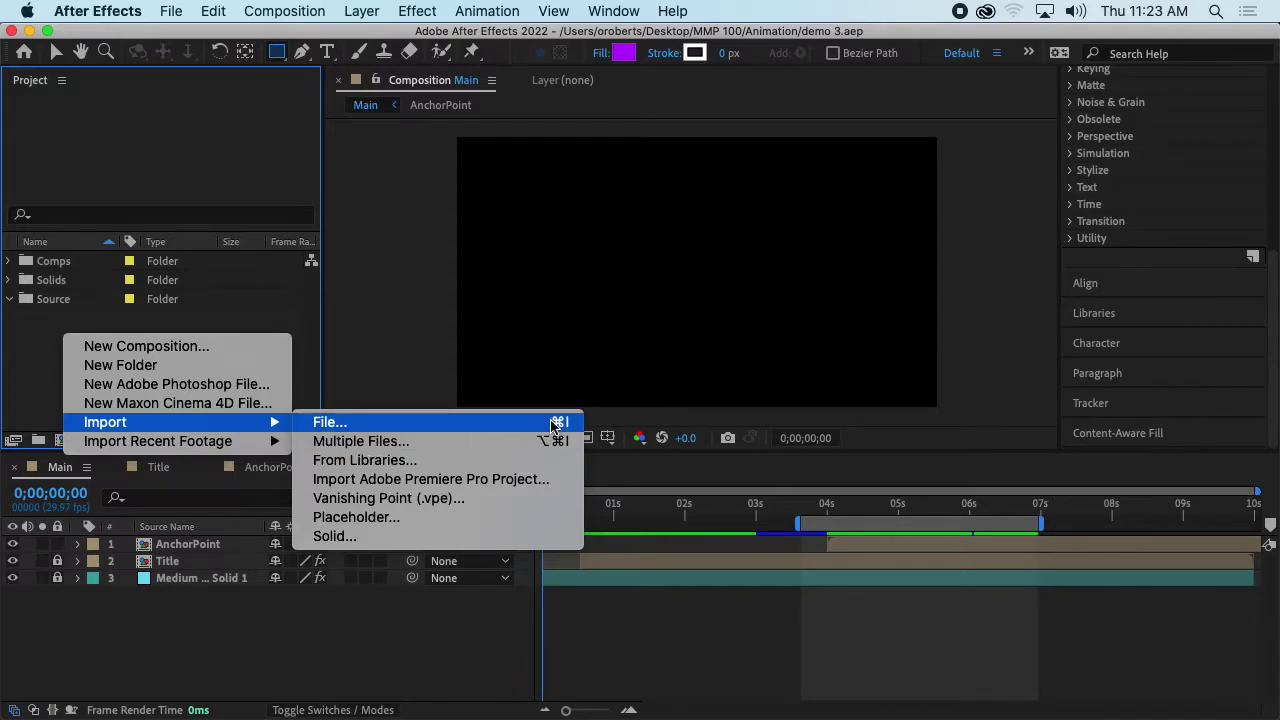
key(Escape)
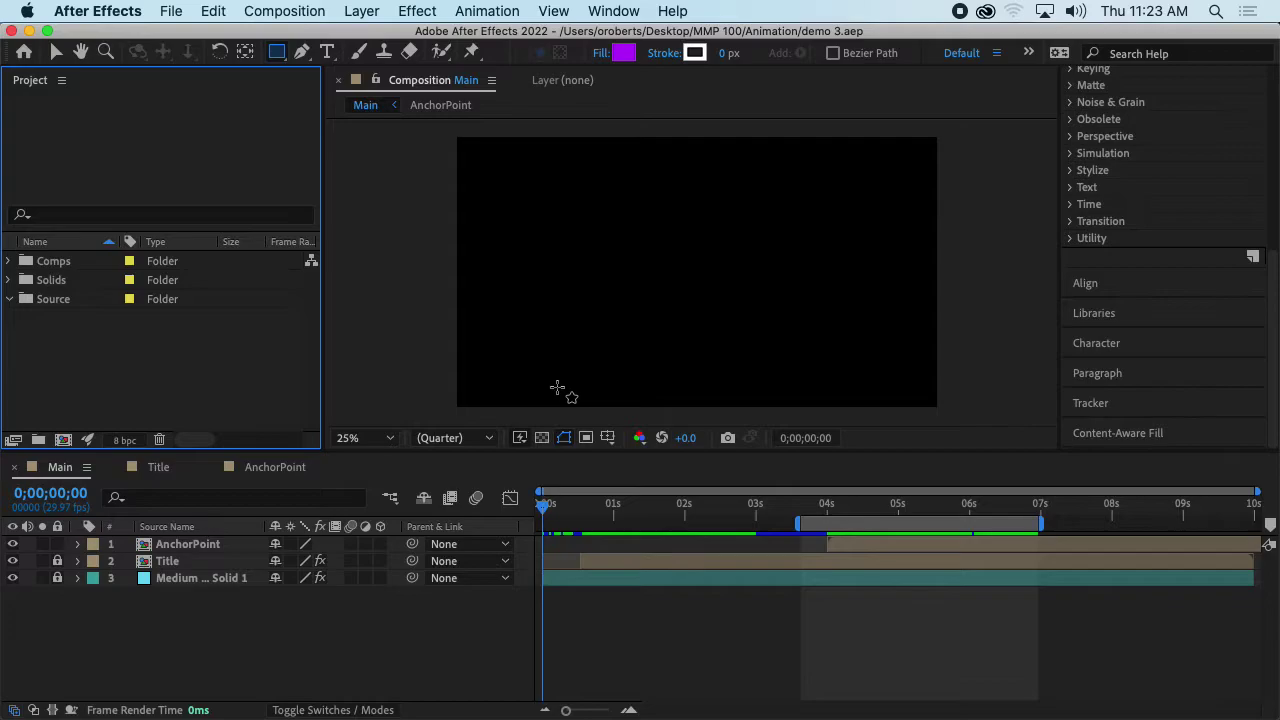
Switch to Finder and bring self portrait 3.ai from the Animation folder into the After Effects project.
mouse_move(2, 208)
click(32, 88)
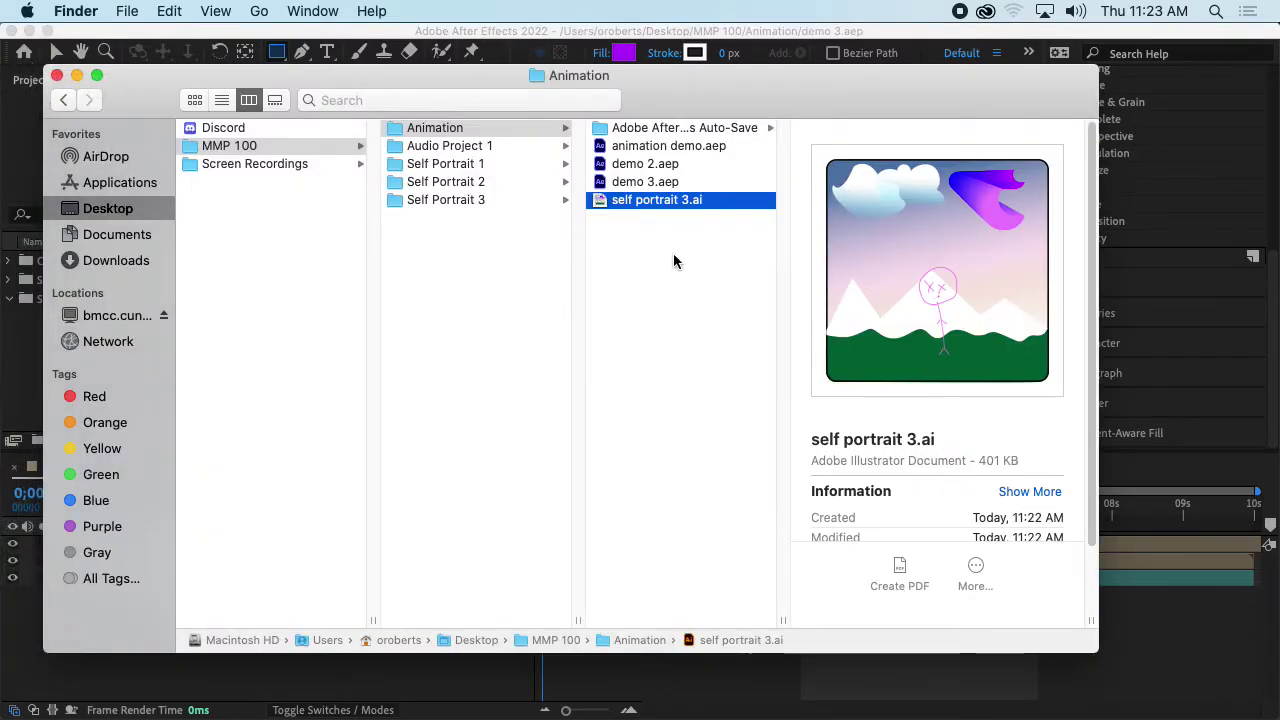
drag(1040, 683, 881, 577)
drag(522, 75, 742, 80)
drag(877, 206, 40, 336)
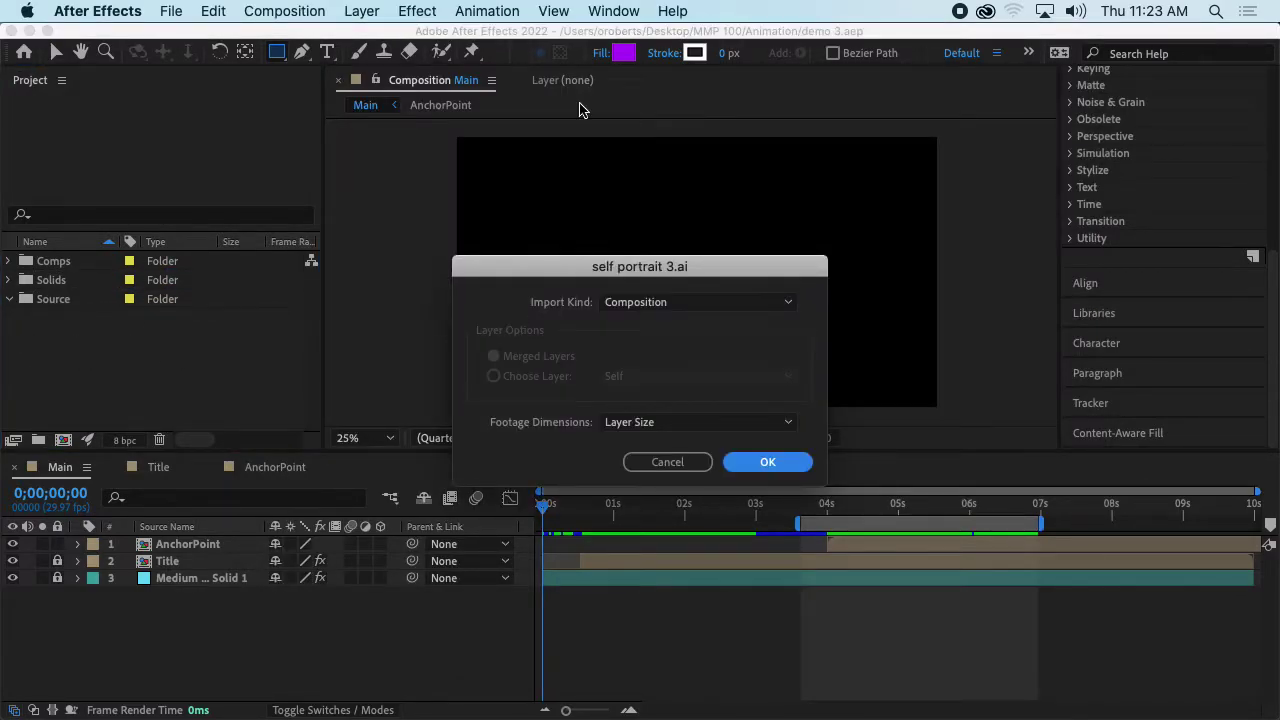
Import self portrait 3.ai as Footage with merged layers.
click(697, 312)
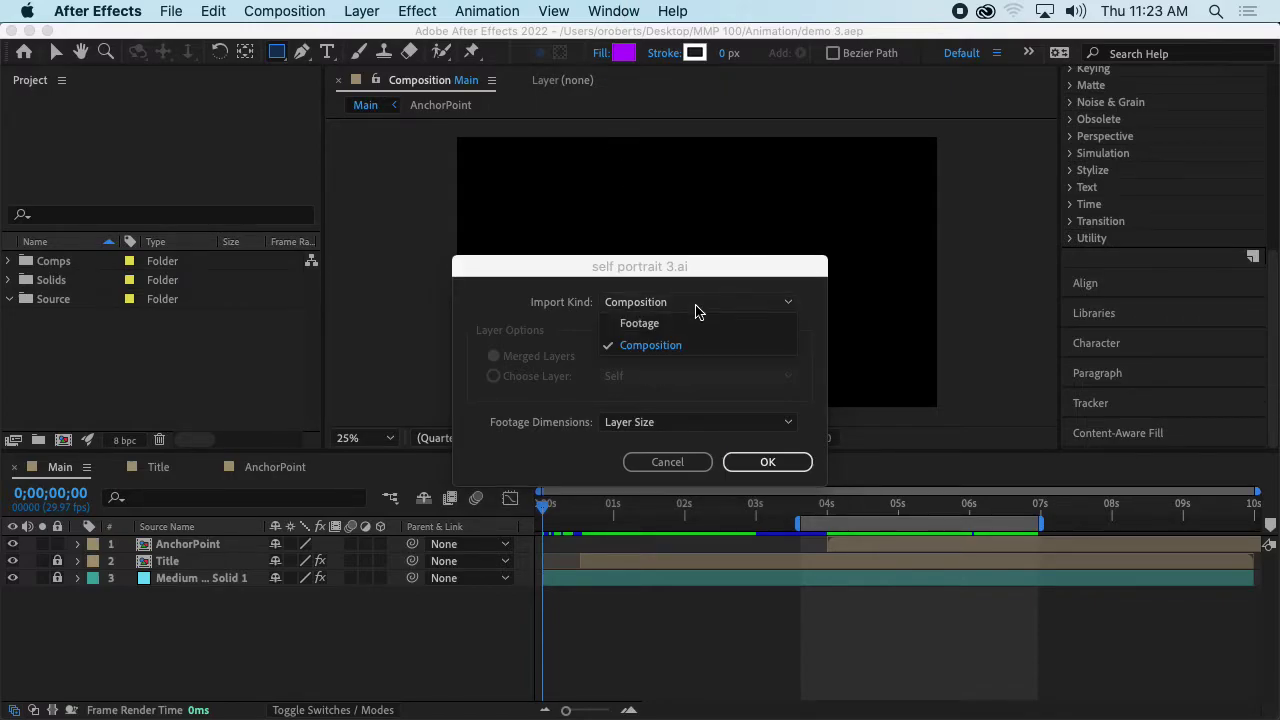
click(677, 336)
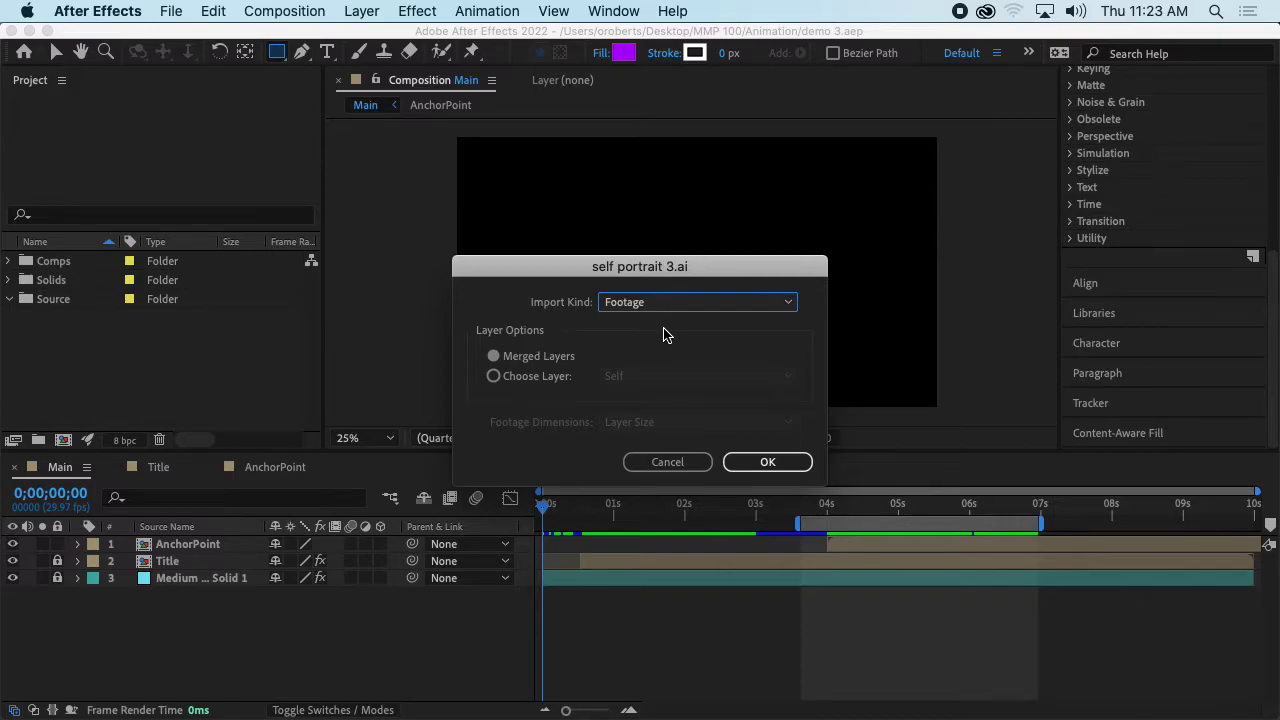
click(666, 302)
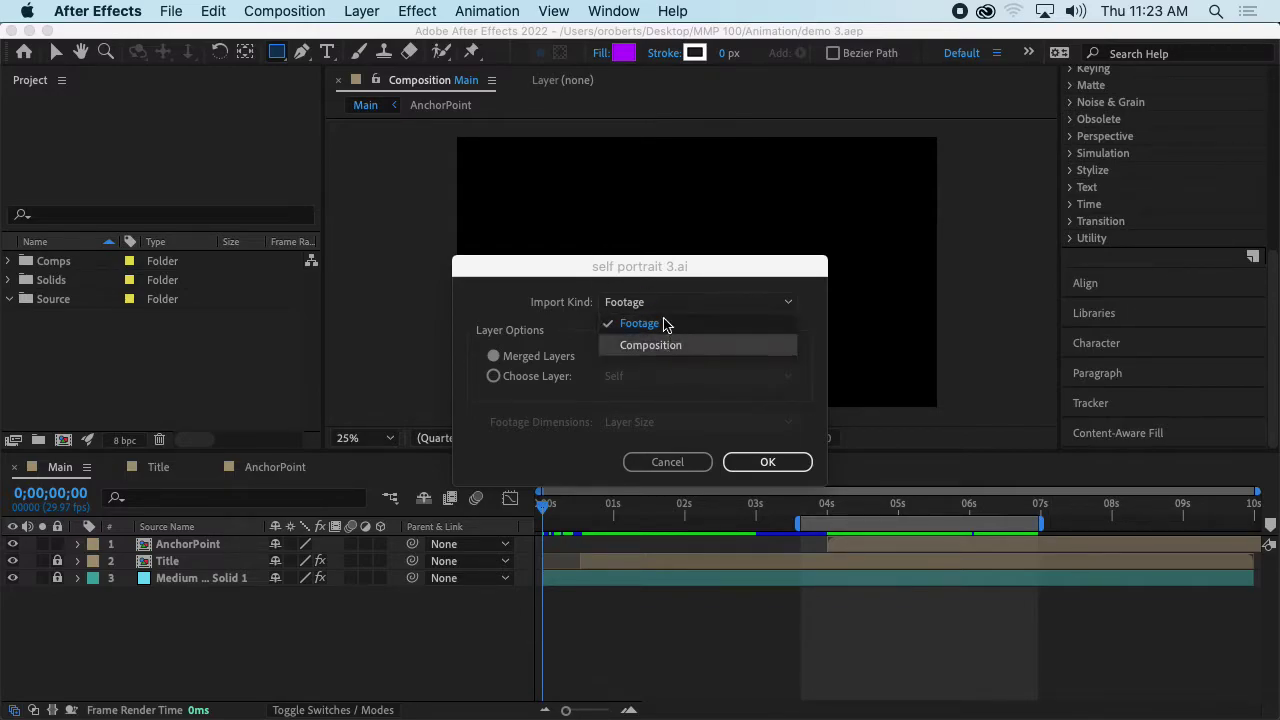
click(645, 323)
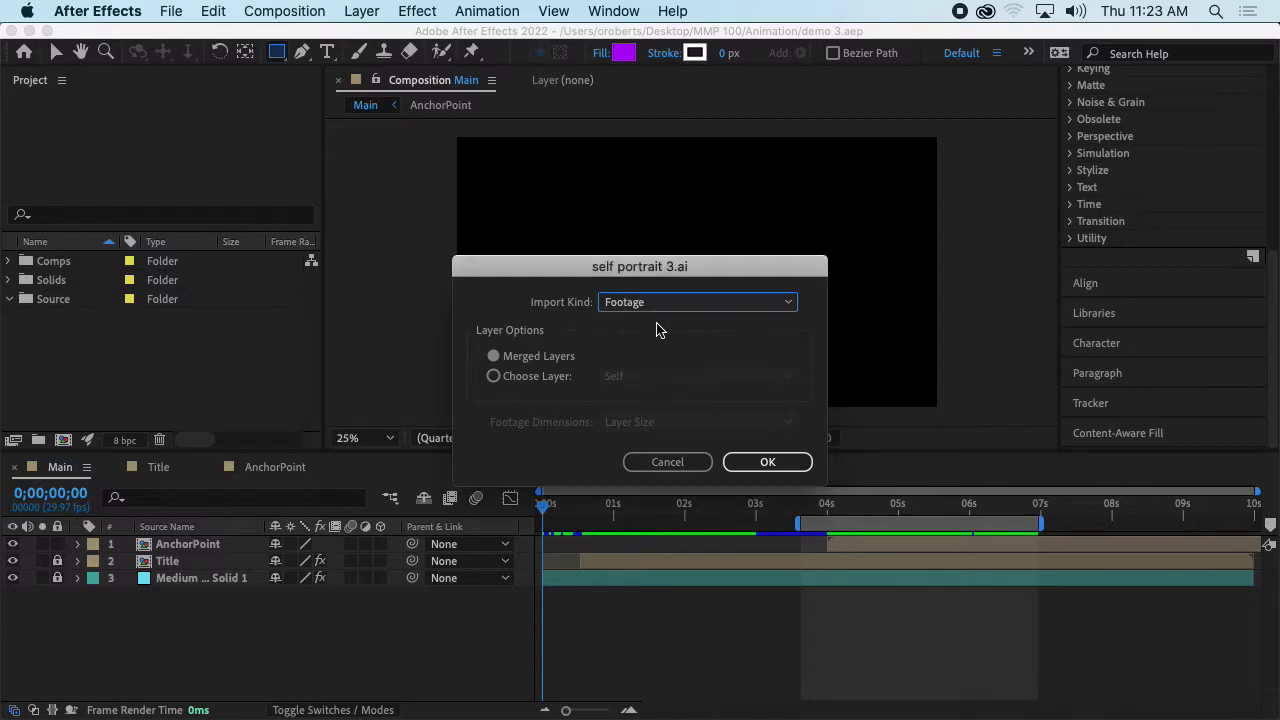
click(805, 459)
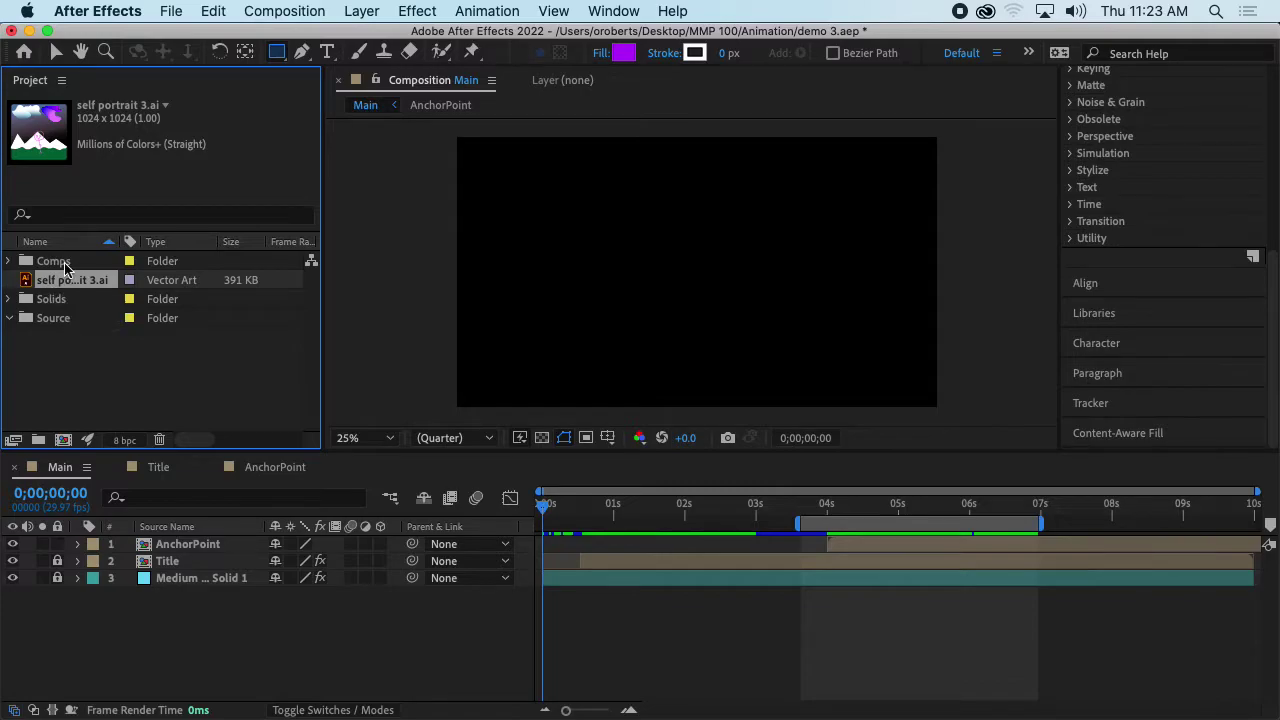
Move self portrait 3.ai into the Source folder and add it to the Main composition as the top layer.
drag(20, 274, 48, 284)
click(10, 262)
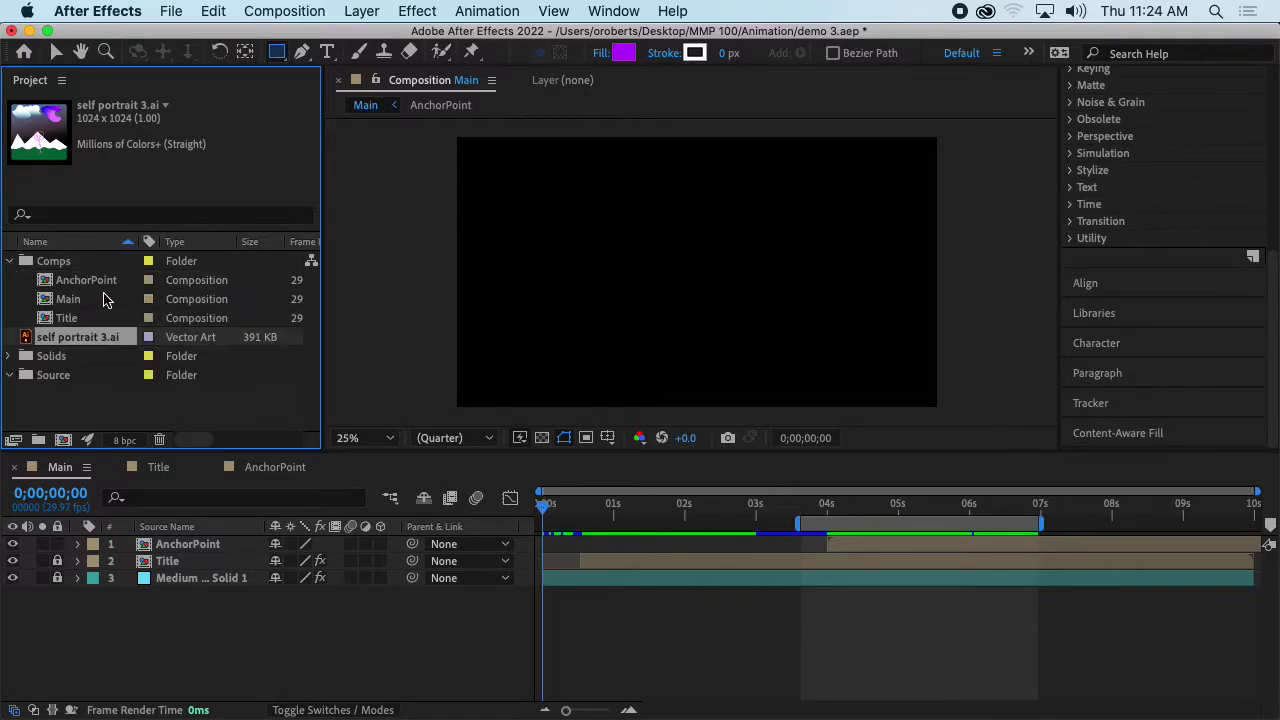
drag(50, 356, 62, 378)
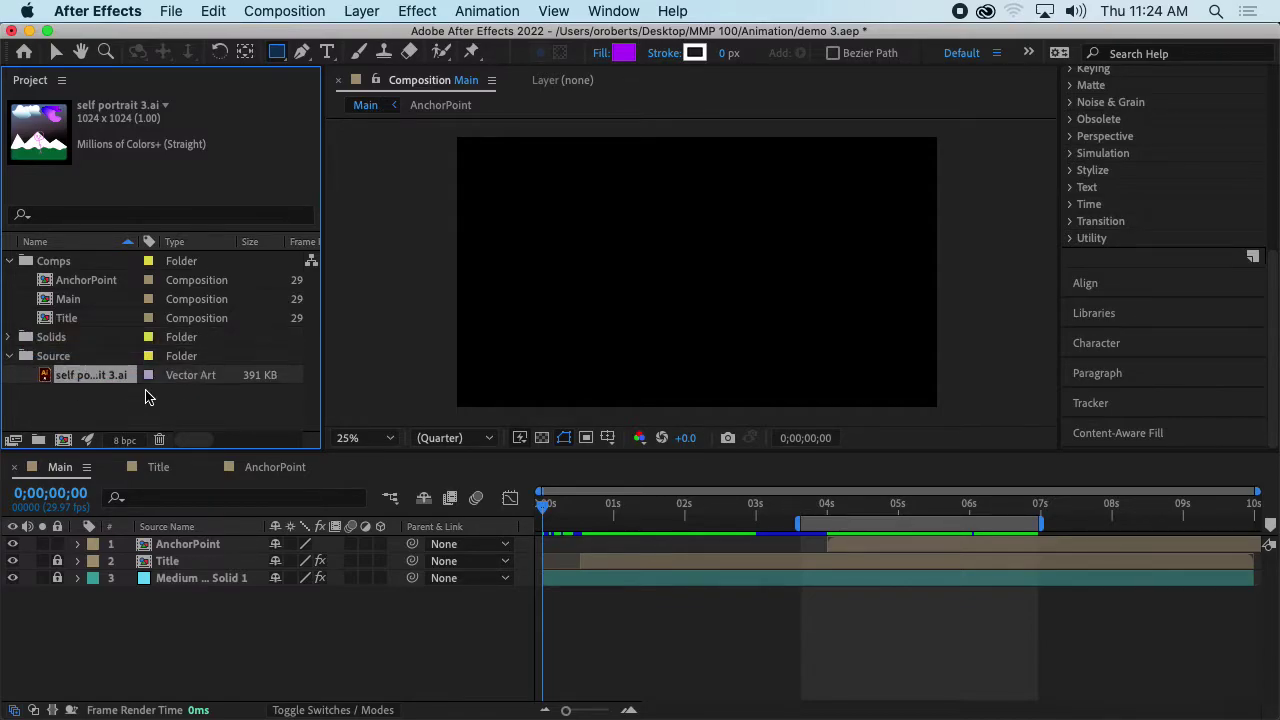
drag(72, 380, 197, 660)
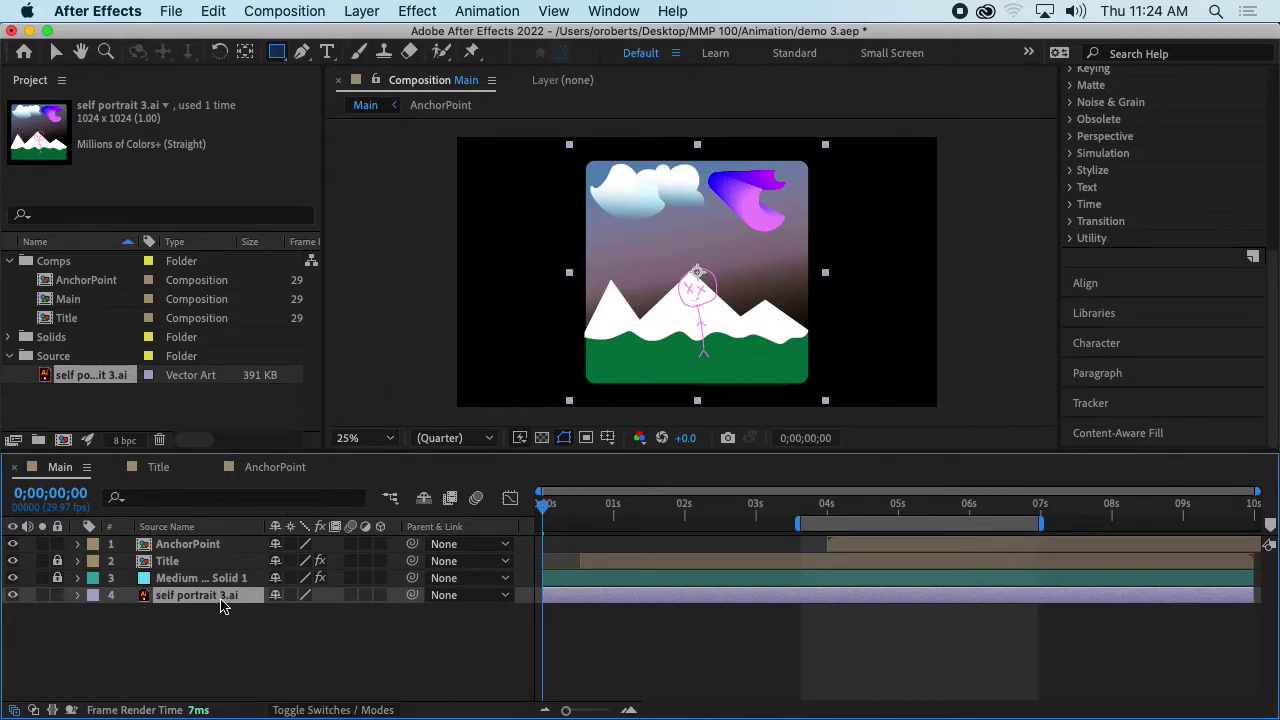
drag(201, 598, 212, 540)
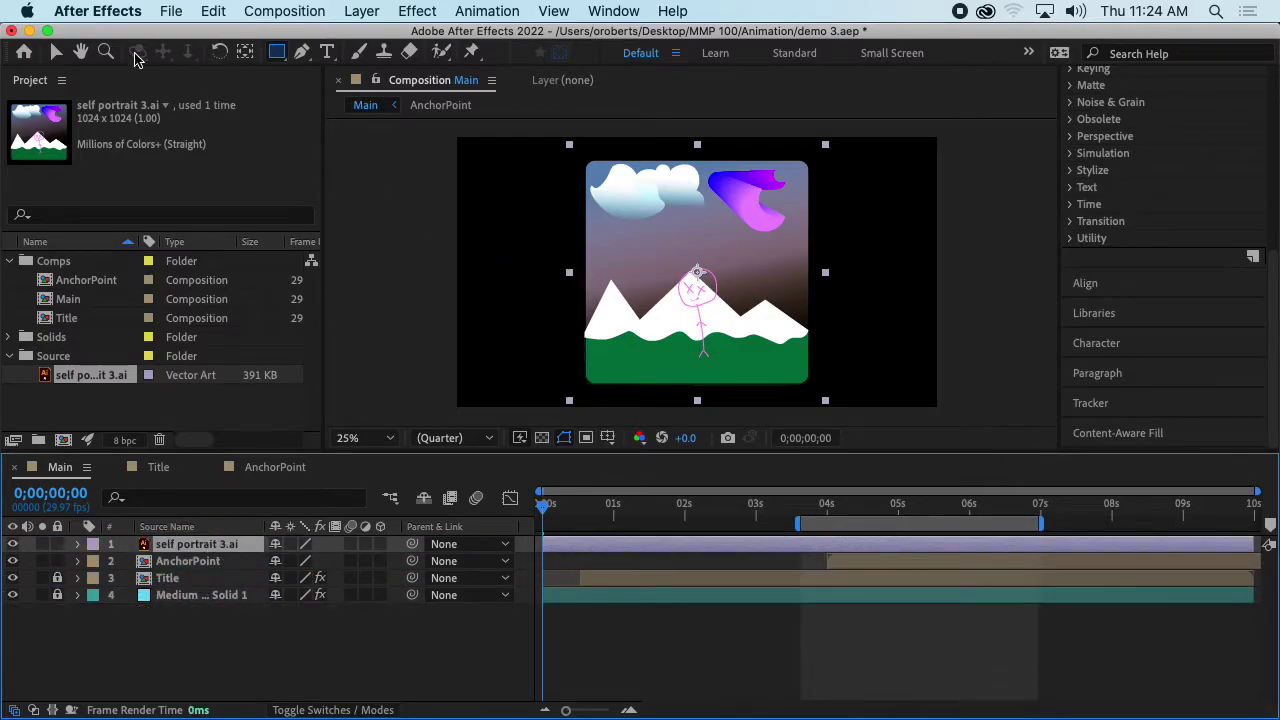
Try stretching the self portrait layer wider with the Selection tool, and undo the stretch.
click(56, 52)
drag(569, 280, 497, 272)
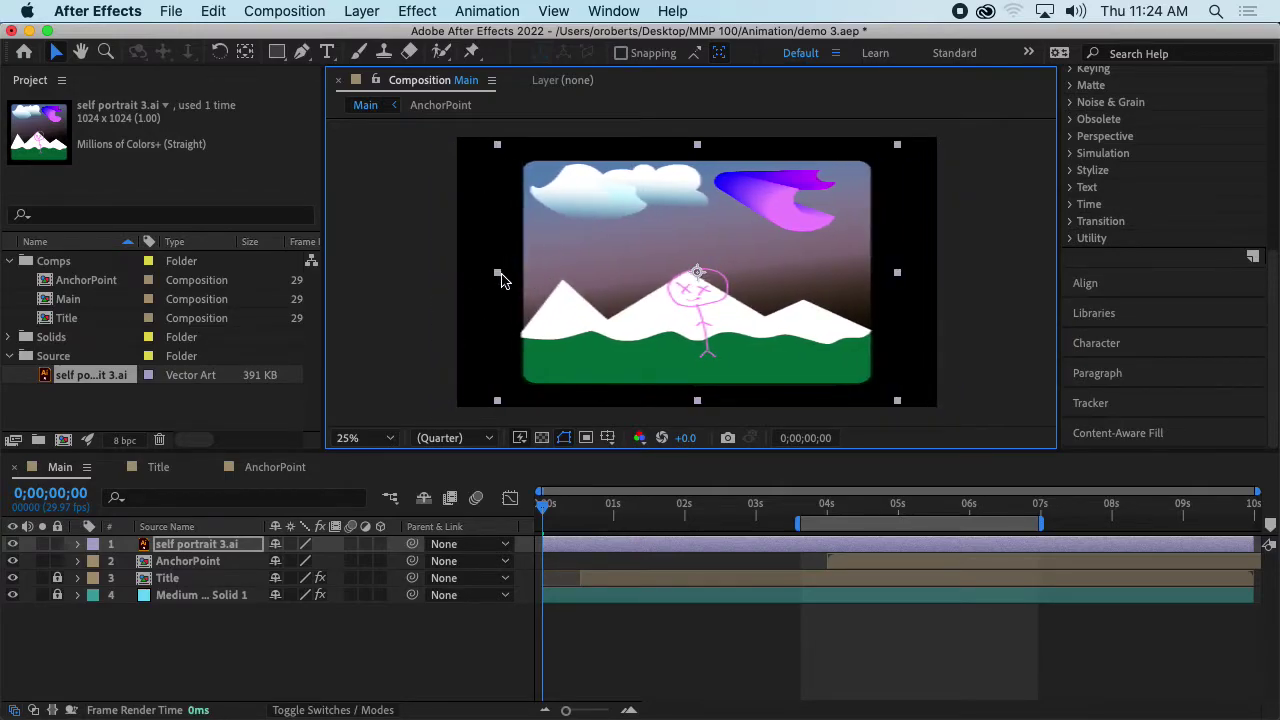
key(super+z)
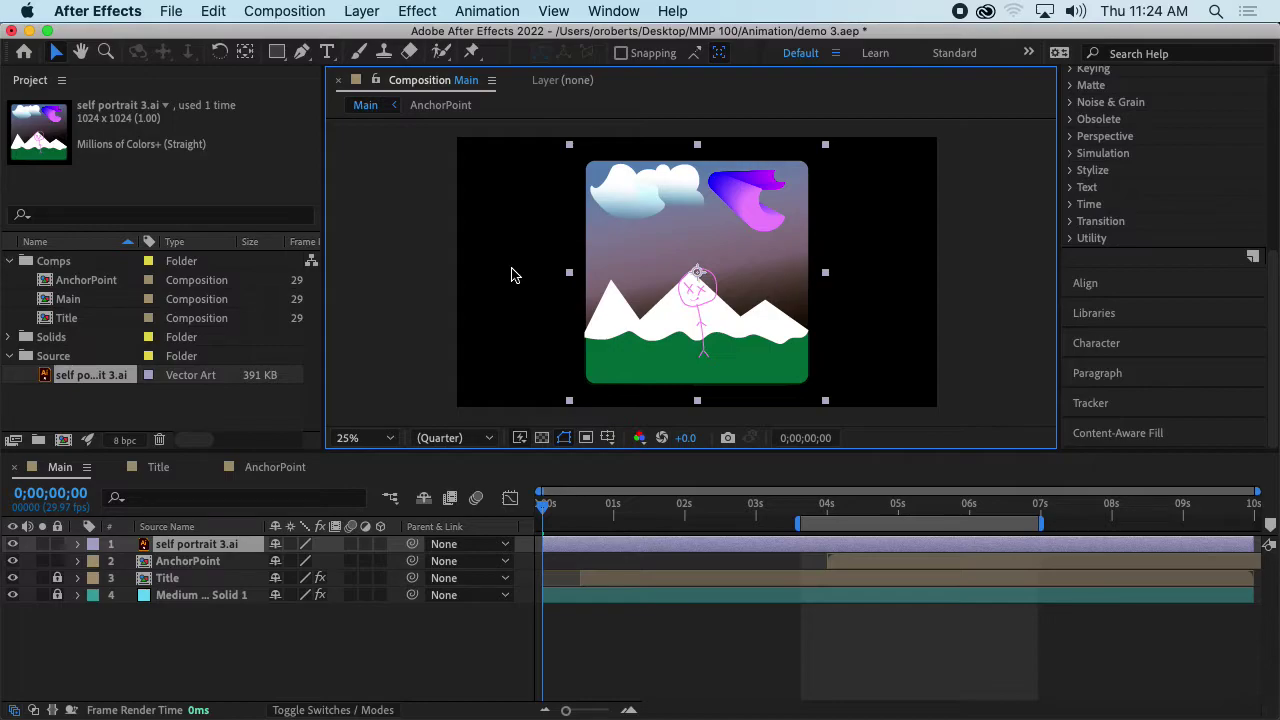
Move the self portrait layer between Title and the solid, and preview the start of the Main composition.
drag(541, 507, 848, 503)
drag(193, 553, 175, 588)
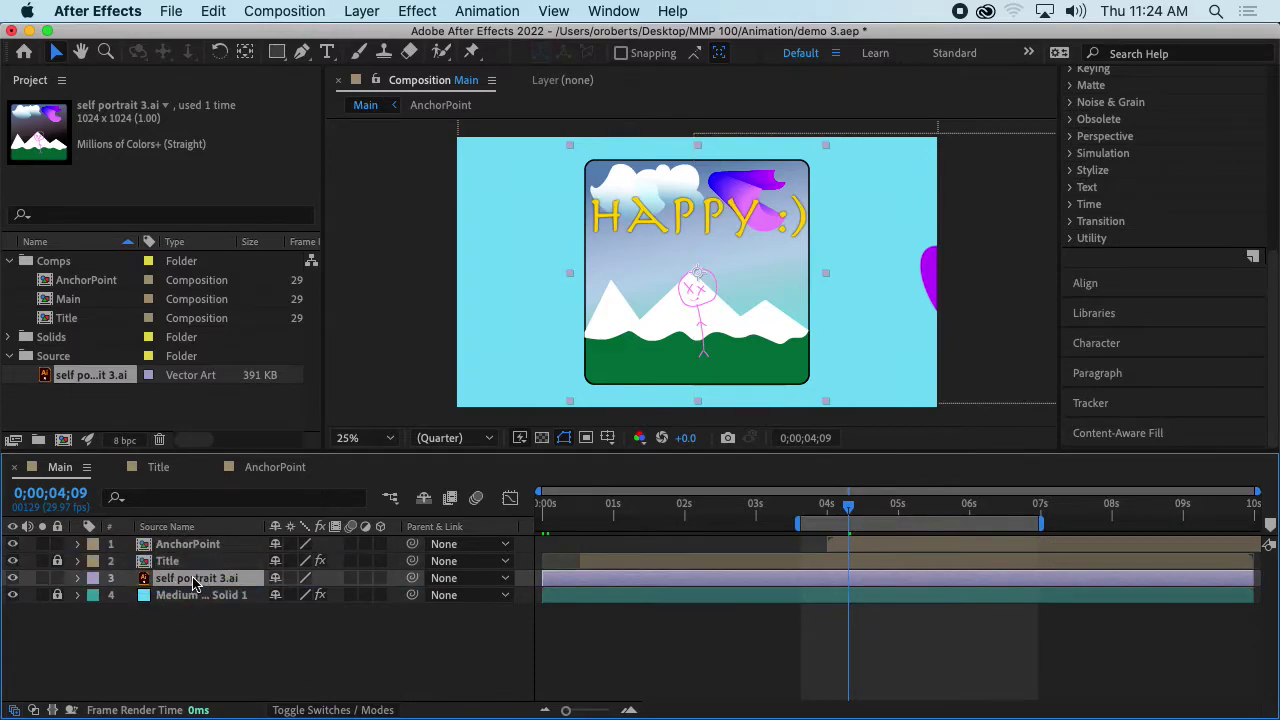
drag(849, 510, 605, 538)
drag(688, 553, 562, 553)
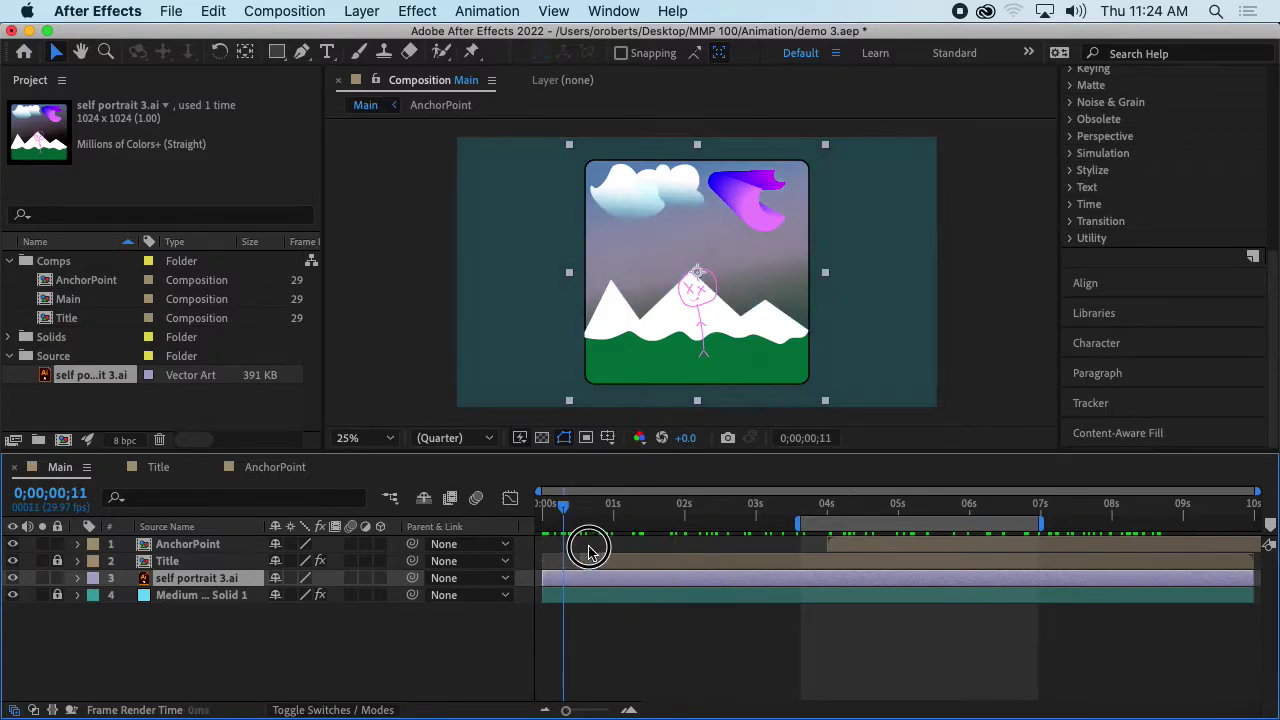
key(space)
Inspect the imported artwork up close at 50% magnification, return to 25%, and save the project.
click(127, 410)
click(100, 386)
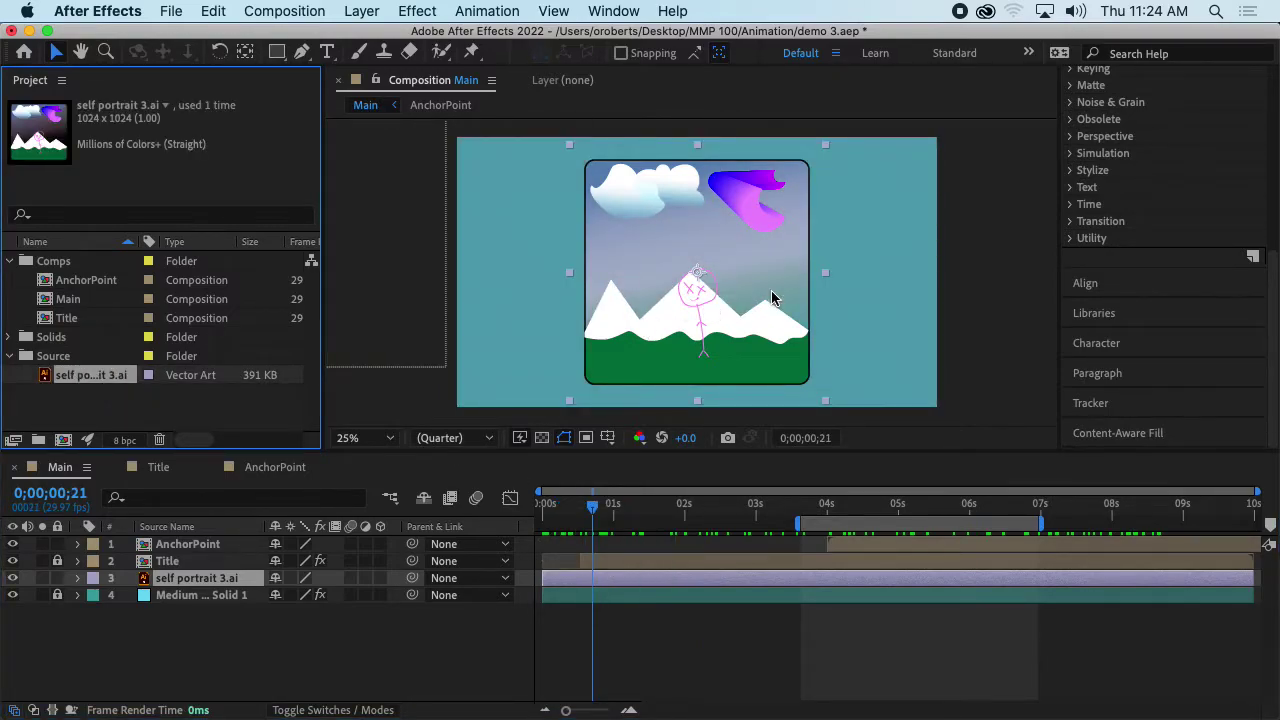
scroll(765, 263, up, 4)
scroll(780, 275, down, 2)
key(h)
drag(845, 296, 782, 263)
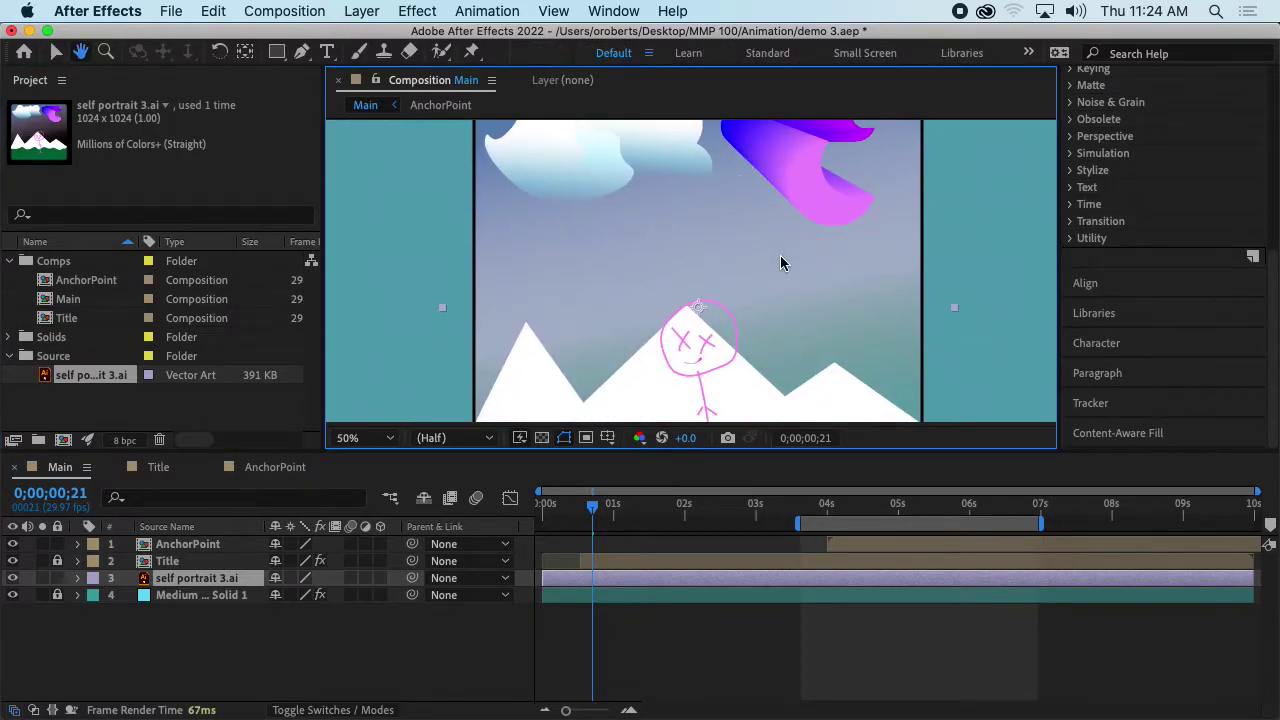
key(v)
key(comma)
key(comma)
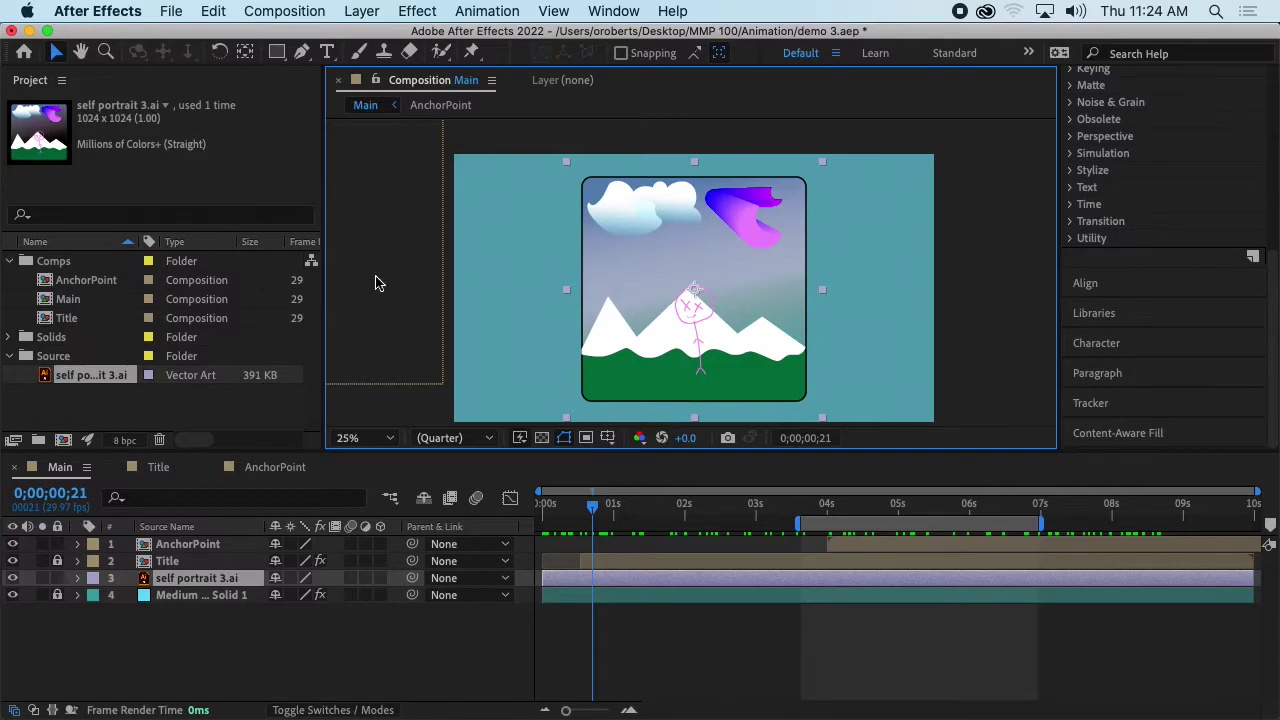
key(super+s)
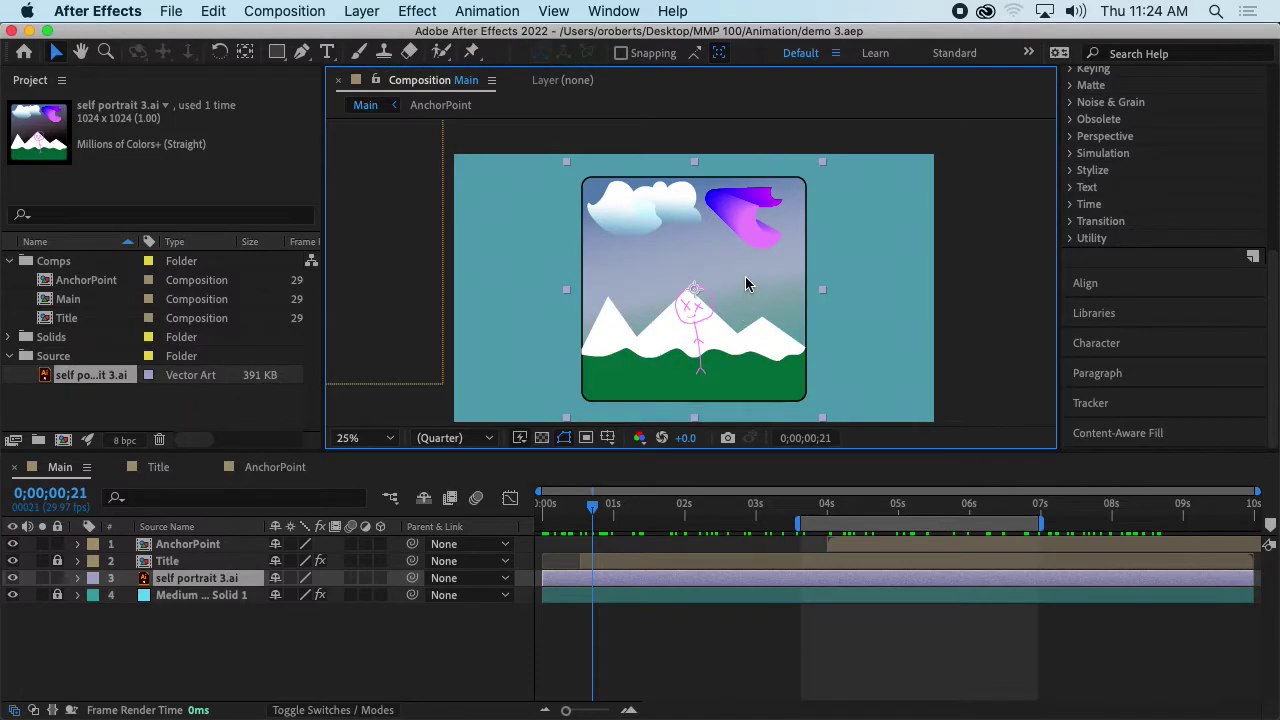
Switch to Illustrator and recolour the stroke of all artwork on the Self layer to blue 0700D0.
key(super+Tab)
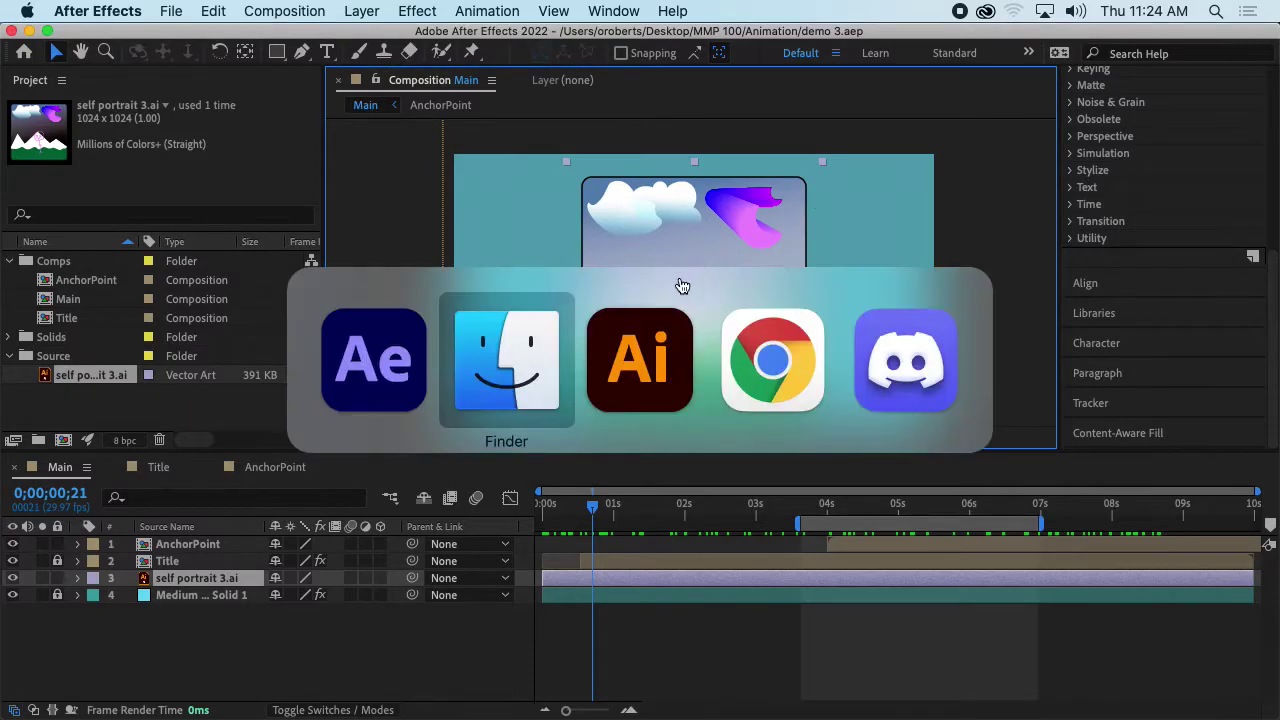
key(super+Tab)
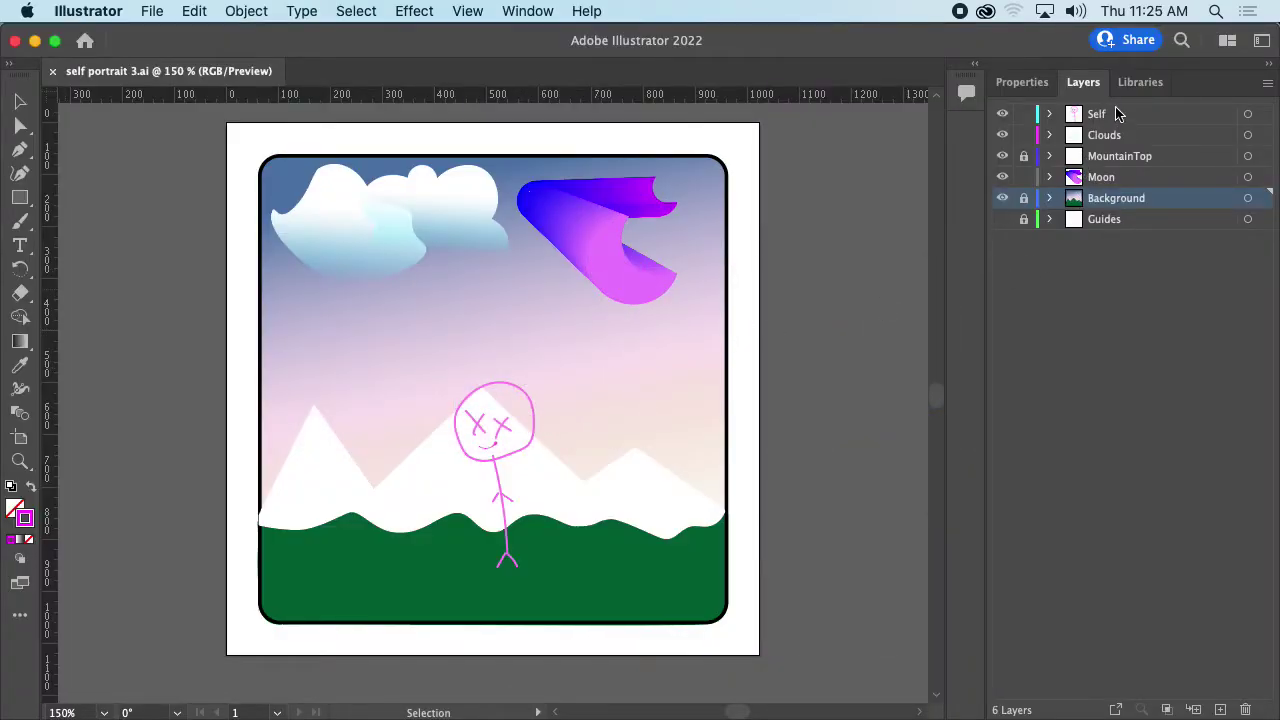
click(1248, 115)
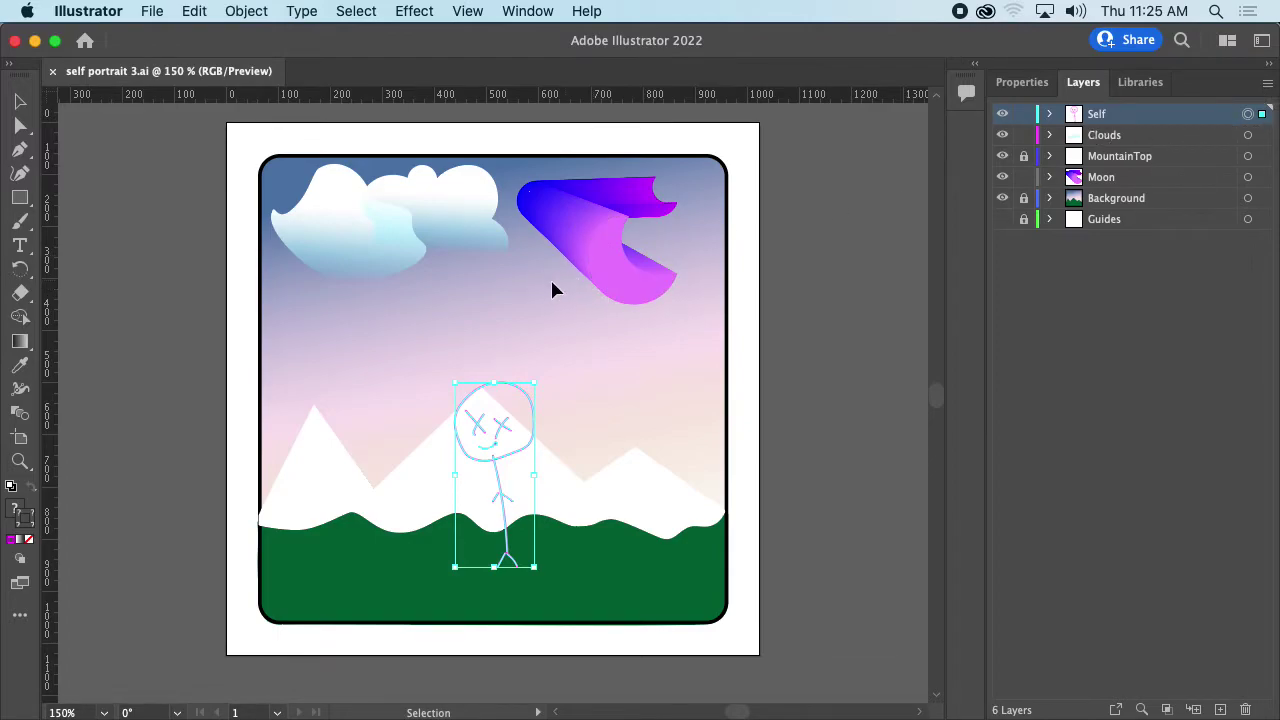
click(12, 539)
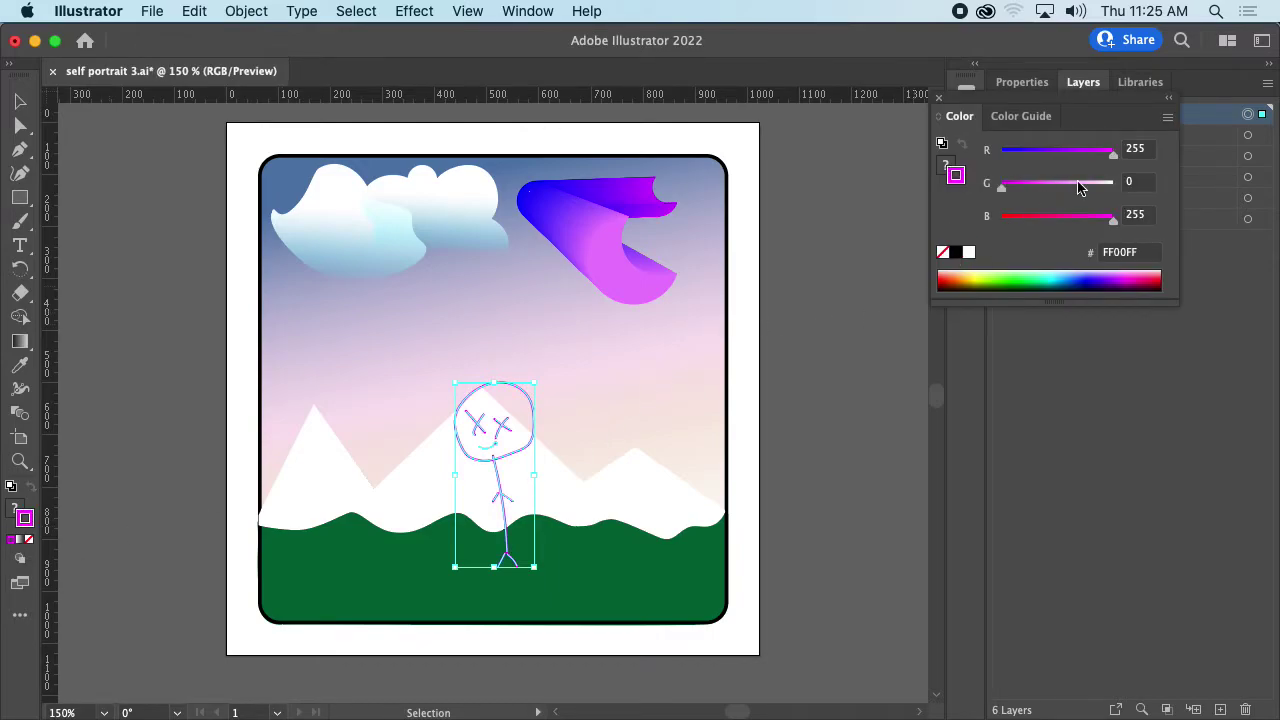
click(1063, 279)
click(1097, 281)
click(1080, 278)
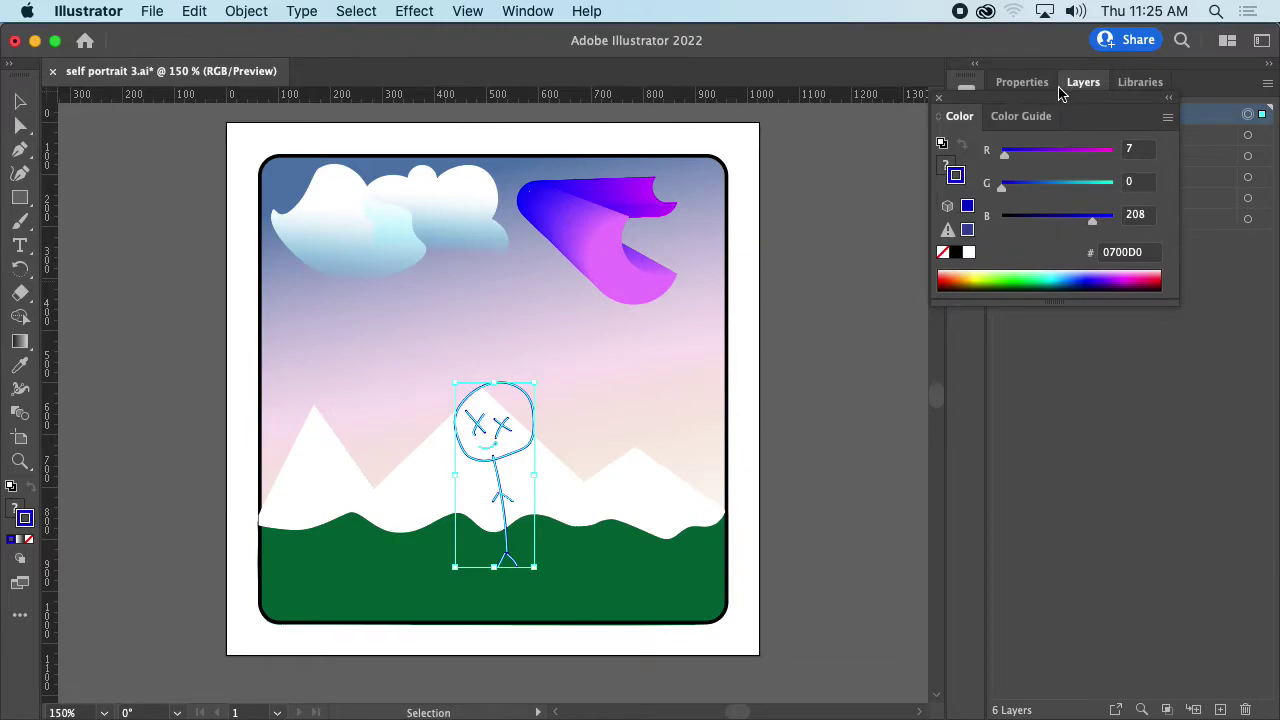
Set the stroke weight of the Self layer's stick figure to 5 pt and deselect it.
click(1018, 84)
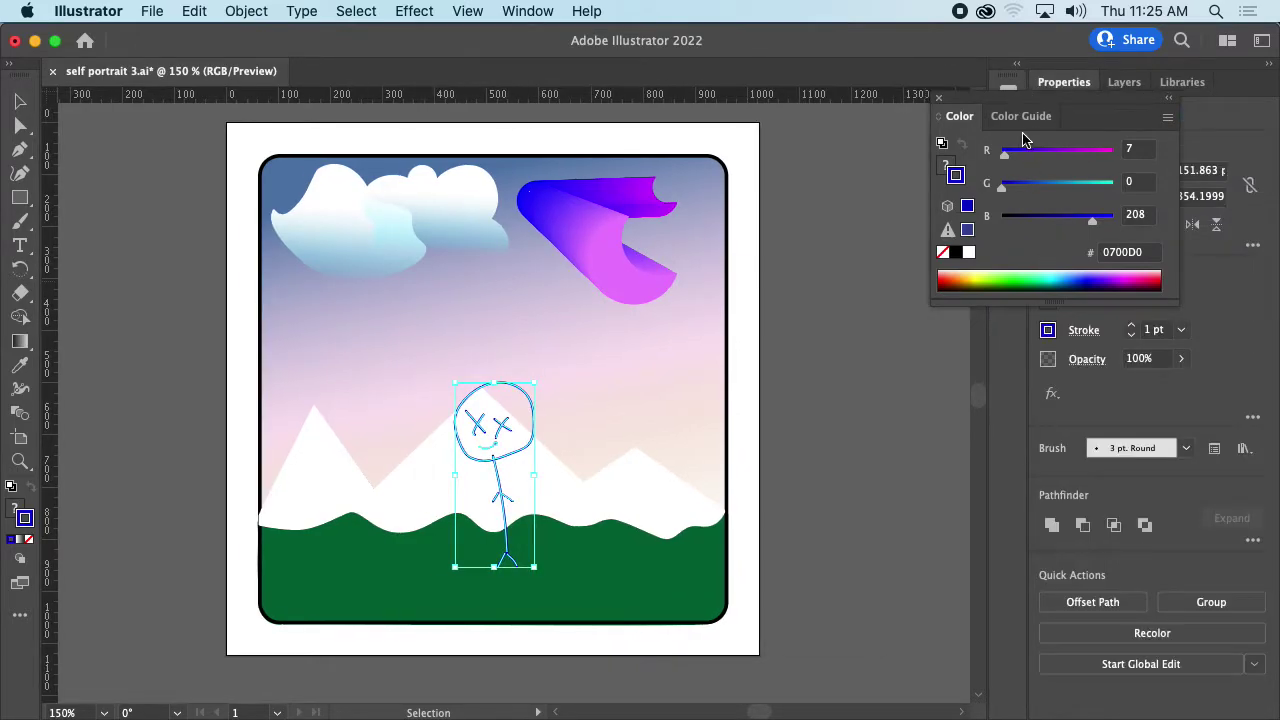
click(940, 101)
click(1132, 326)
click(1132, 326)
click(1132, 326)
click(1132, 326)
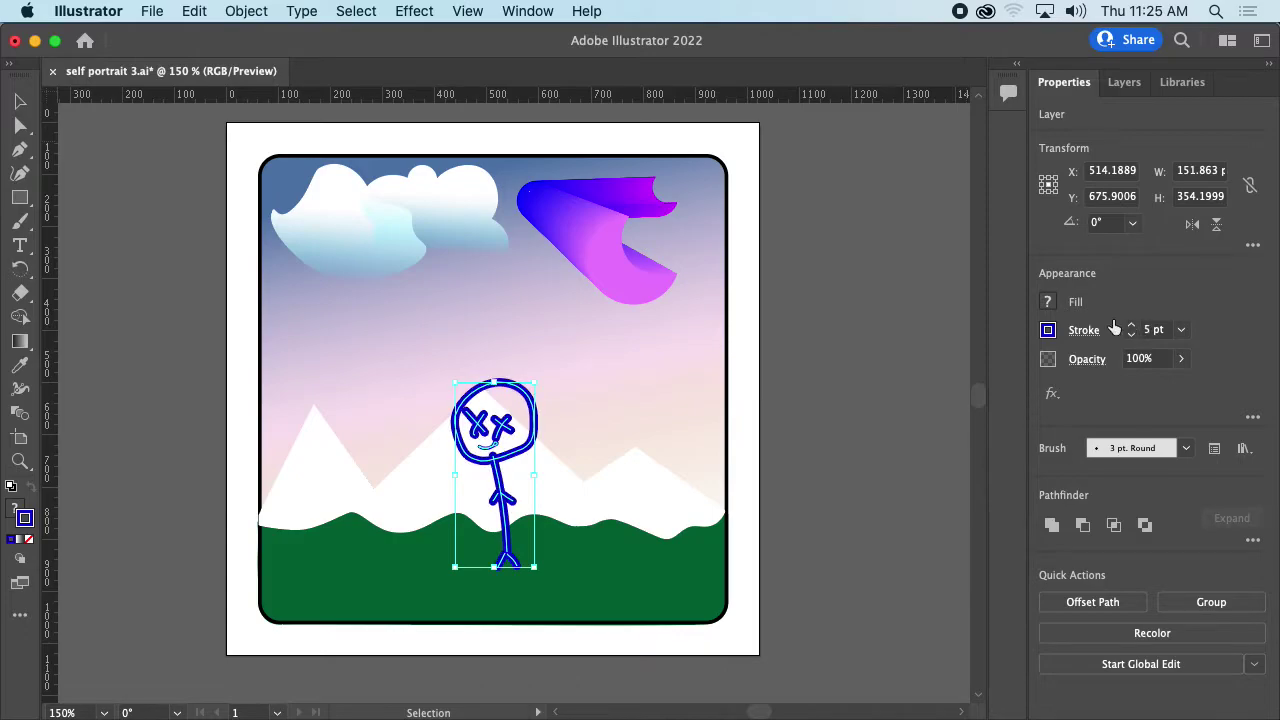
click(789, 318)
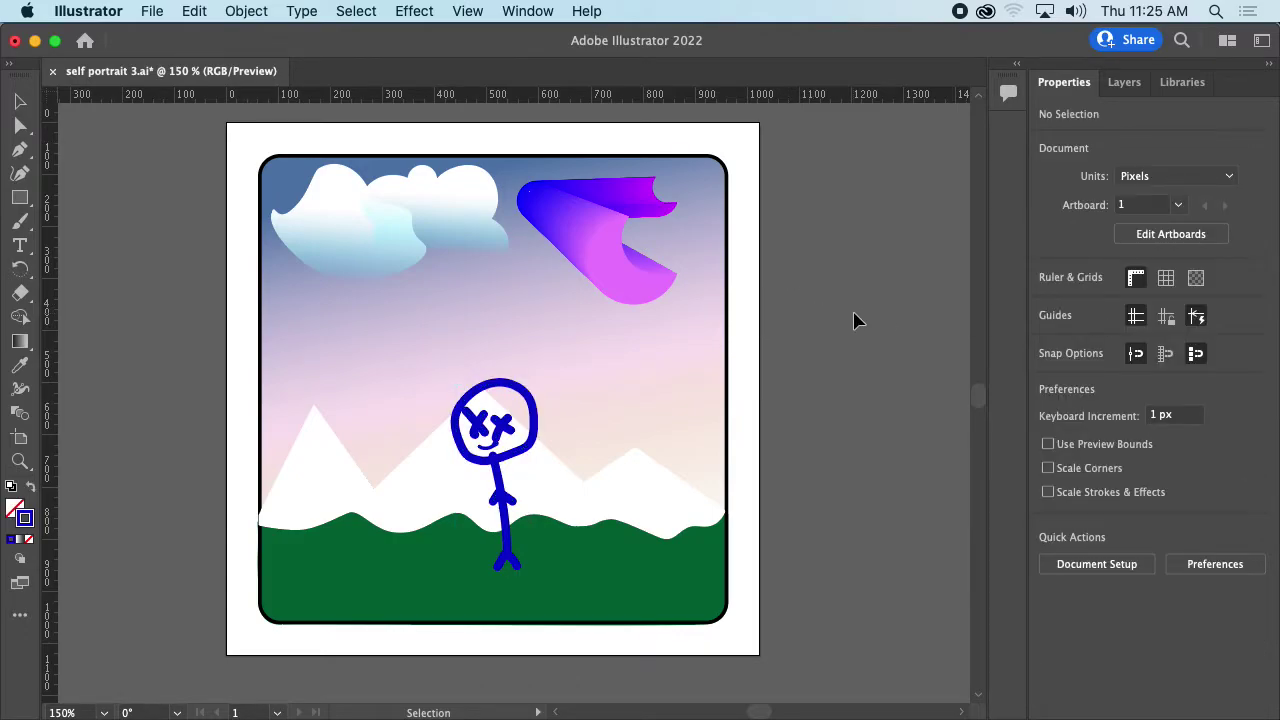
Save the edited Illustrator file and switch back to After Effects.
key(cmd+s)
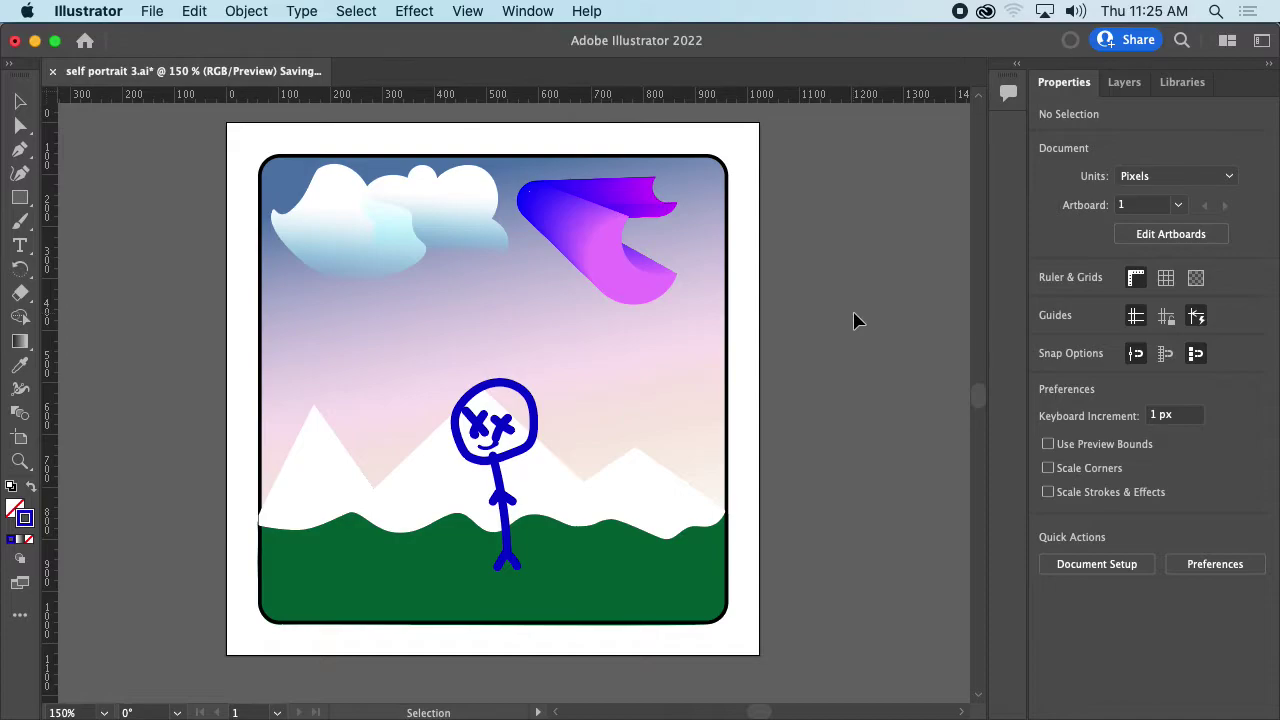
key(cmd+Tab)
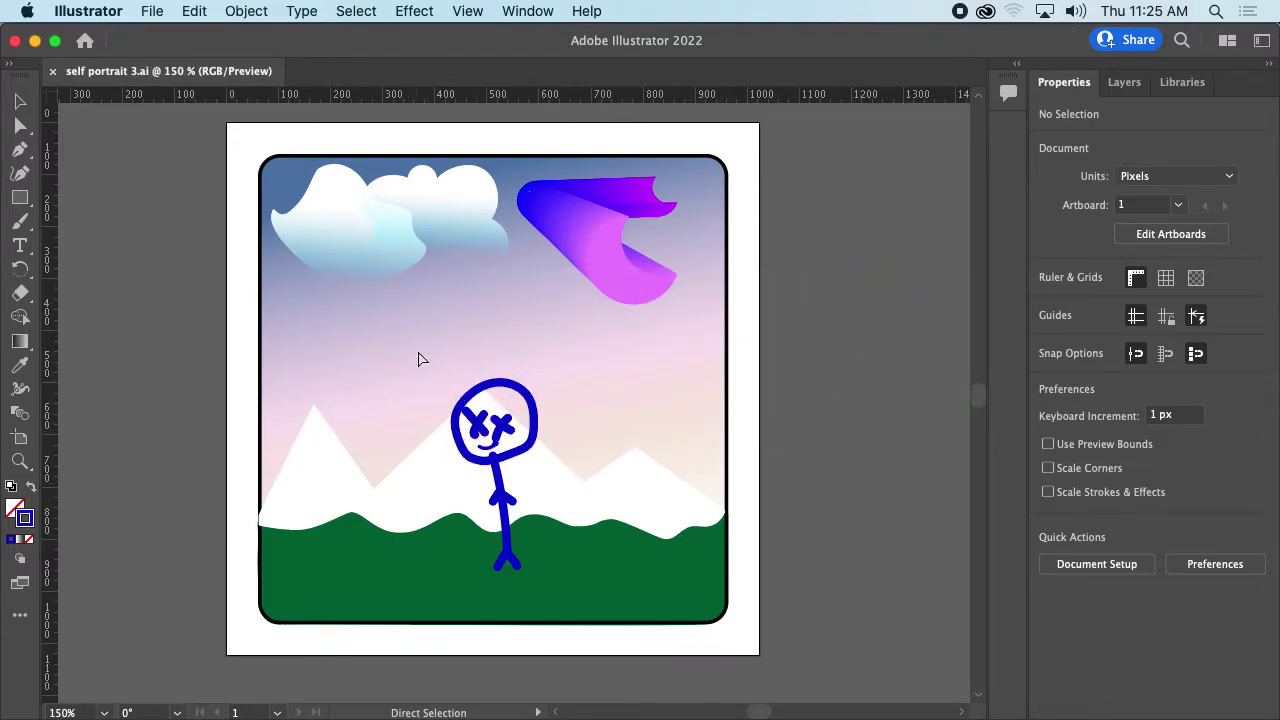
key(cmd+Tab)
Examine the updated stick figure up close in the Main composition, and deselect its source file.
scroll(740, 310, up, 4)
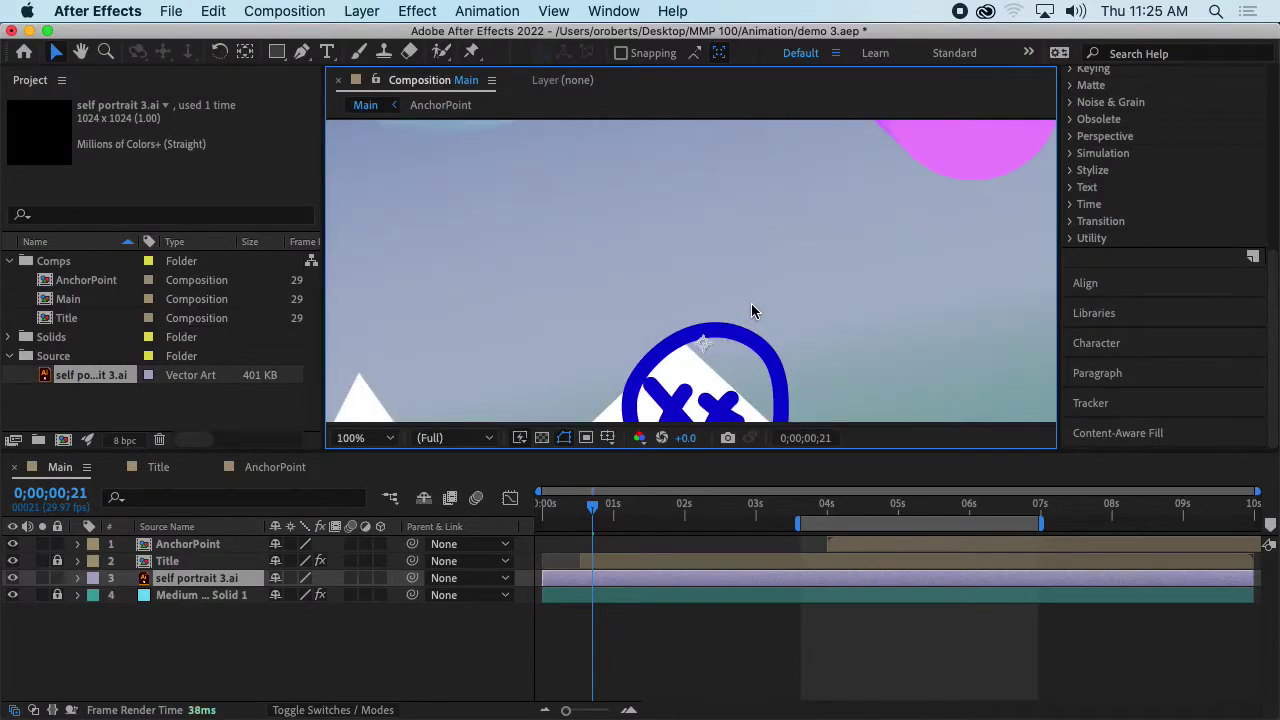
scroll(751, 303, down, 1)
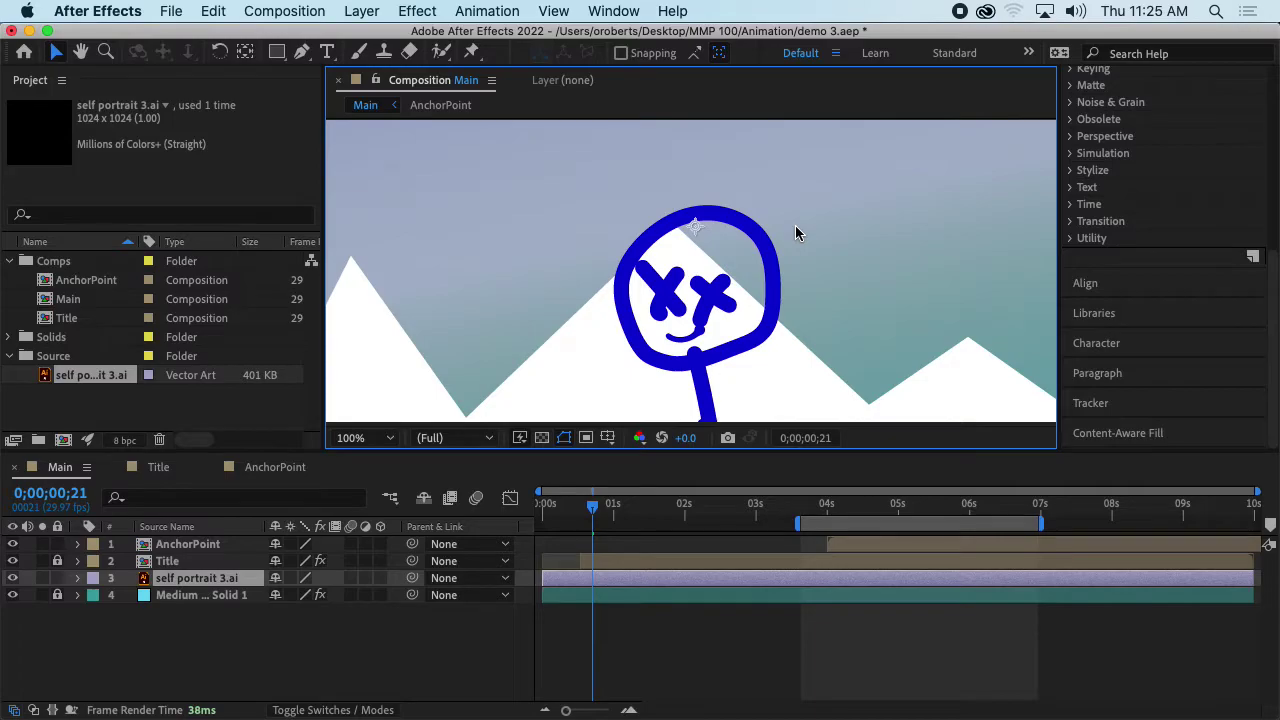
scroll(795, 225, down, 4)
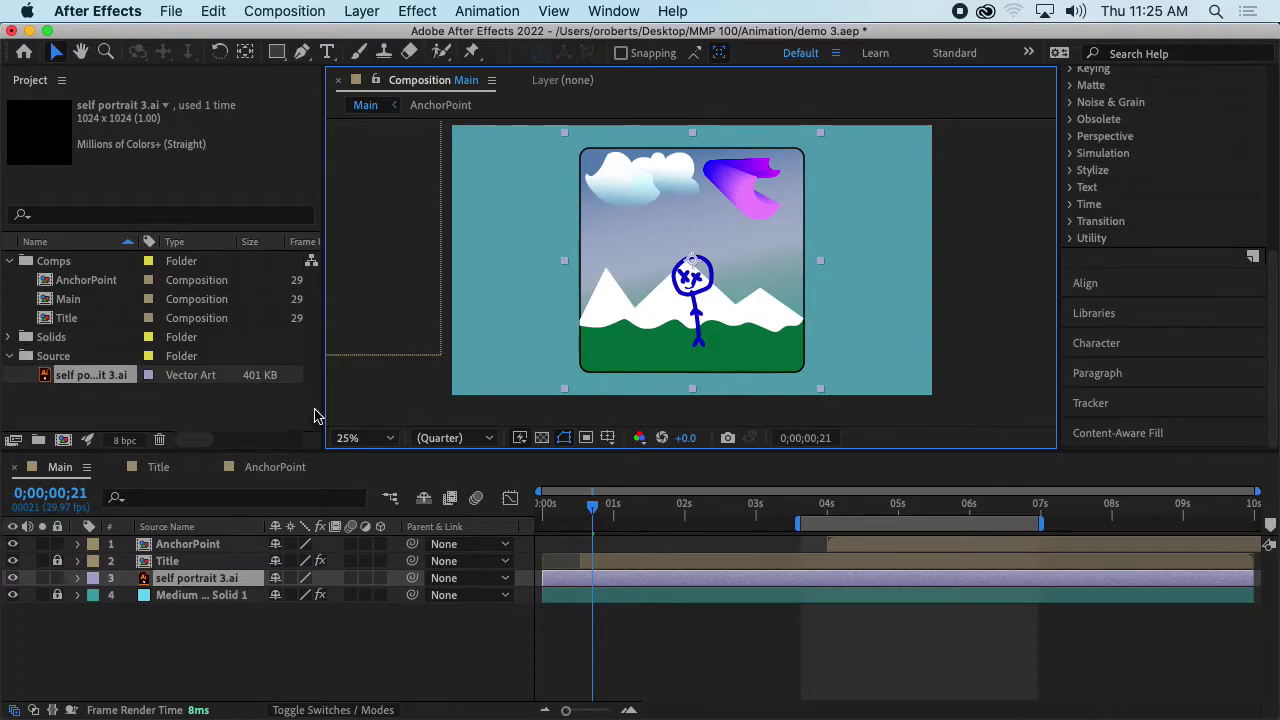
key(period)
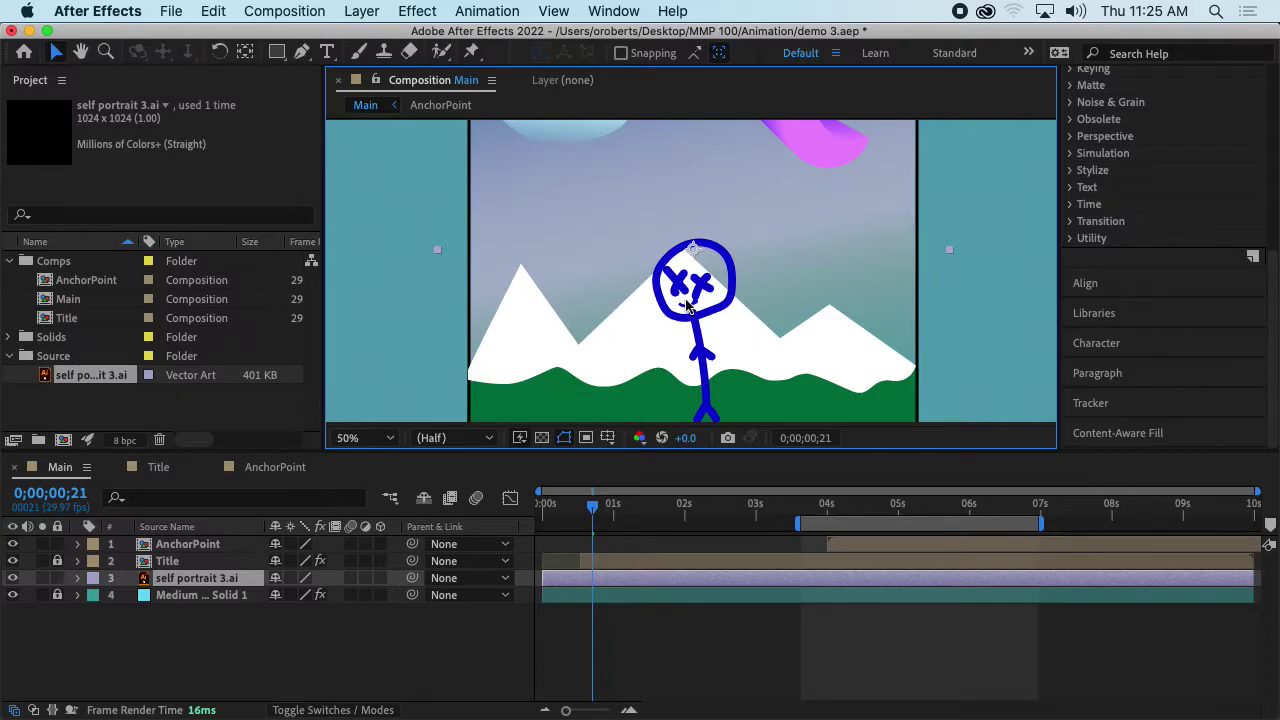
key(comma)
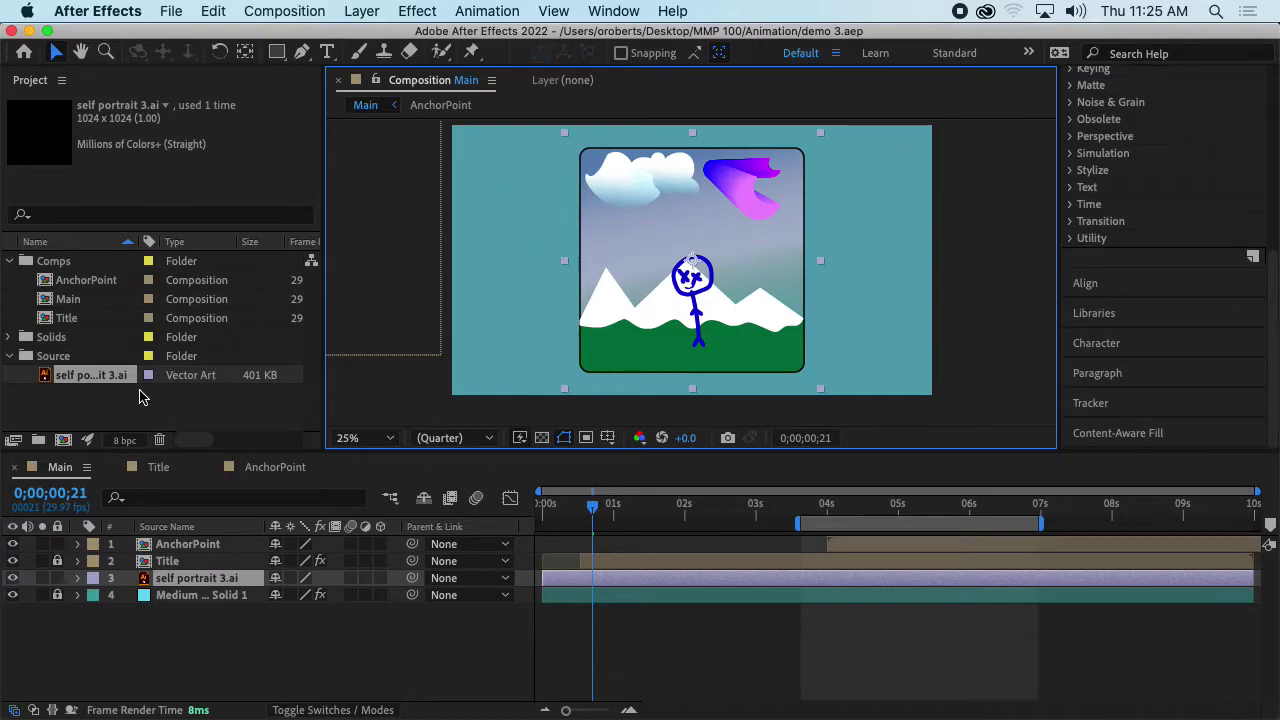
click(95, 398)
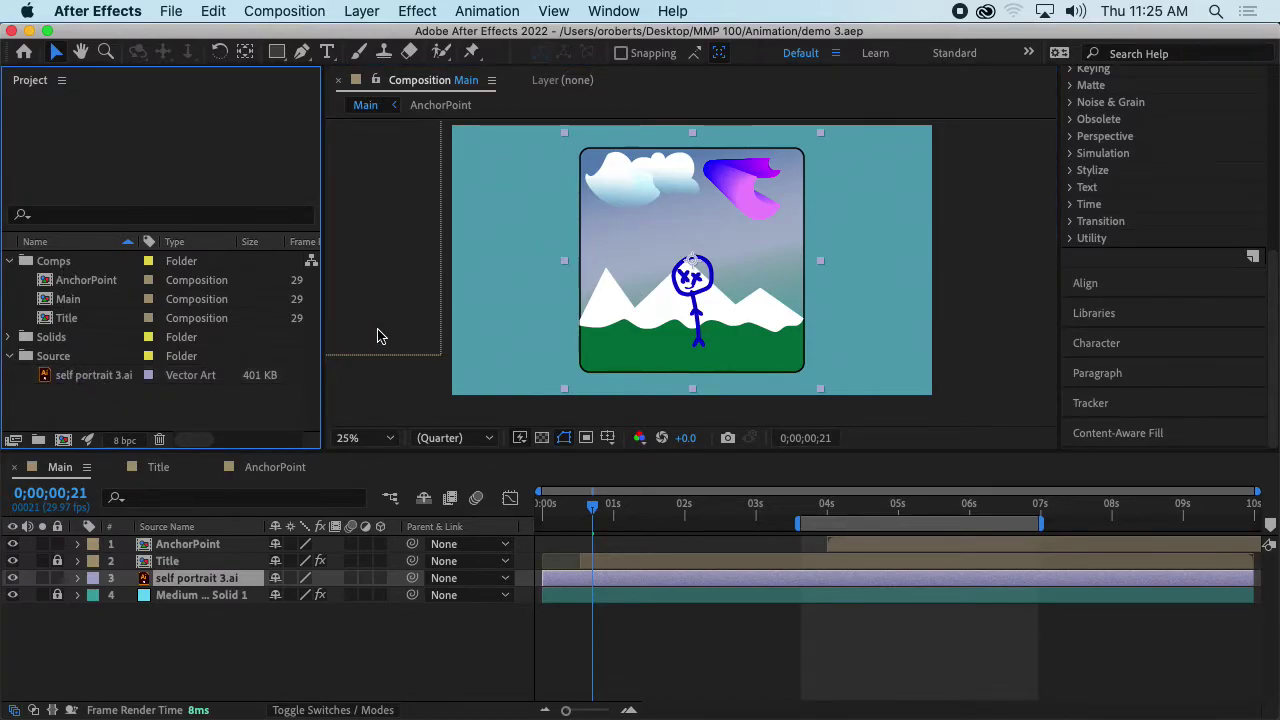
Import self portrait 3.ai again into the project's Comps folder as a Composition with Layer Size footage dimensions.
key(super+Tab)
key(super+Tab)
drag(877, 84, 968, 85)
drag(1184, 584, 1218, 525)
drag(990, 206, 58, 276)
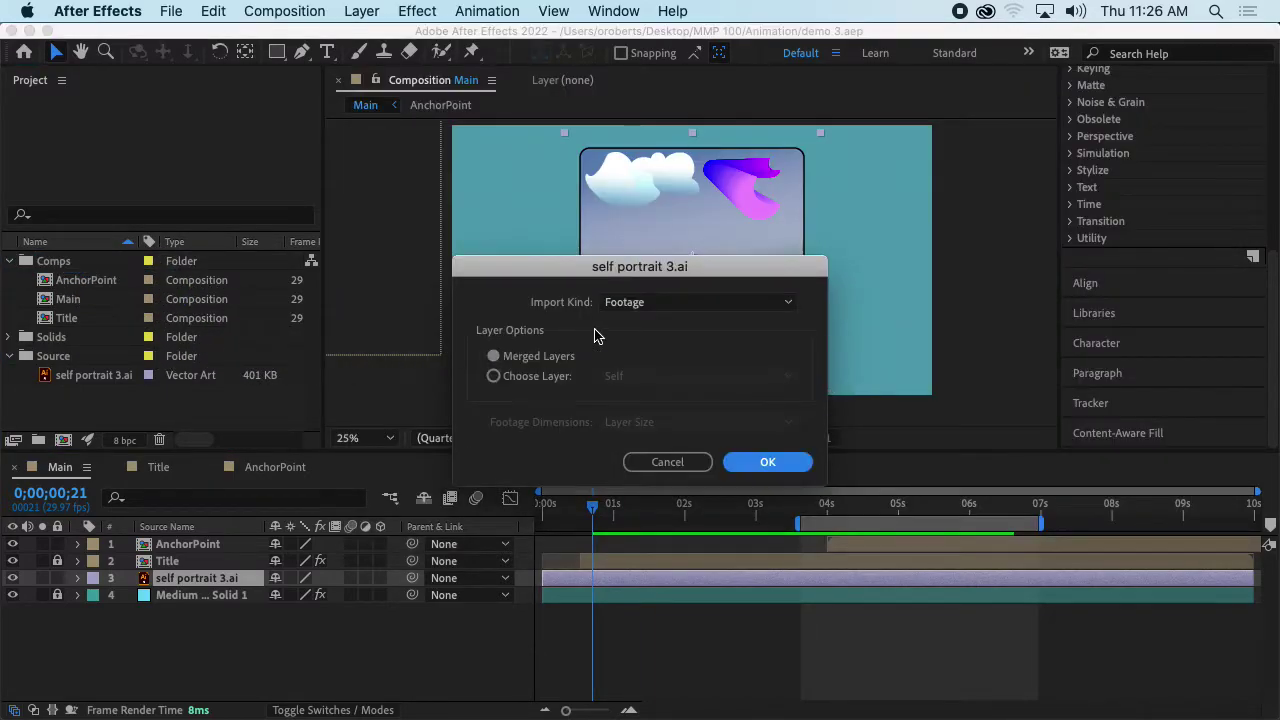
click(671, 303)
click(686, 347)
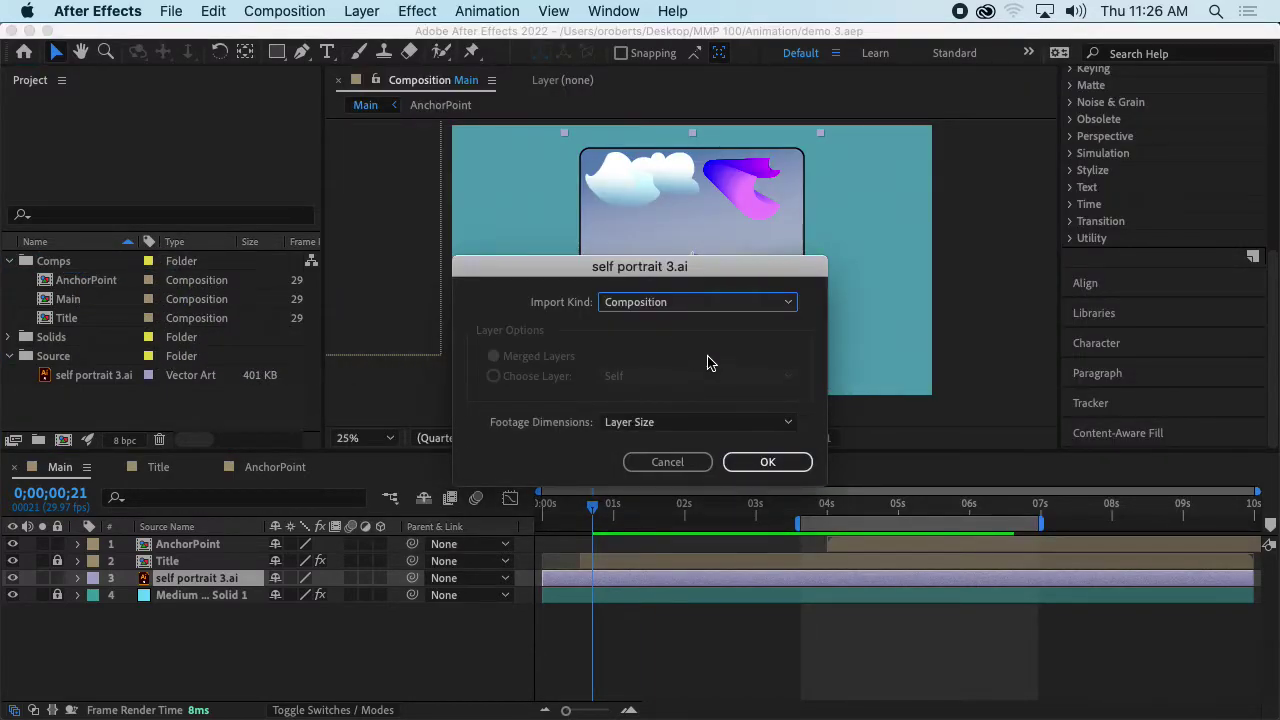
click(715, 422)
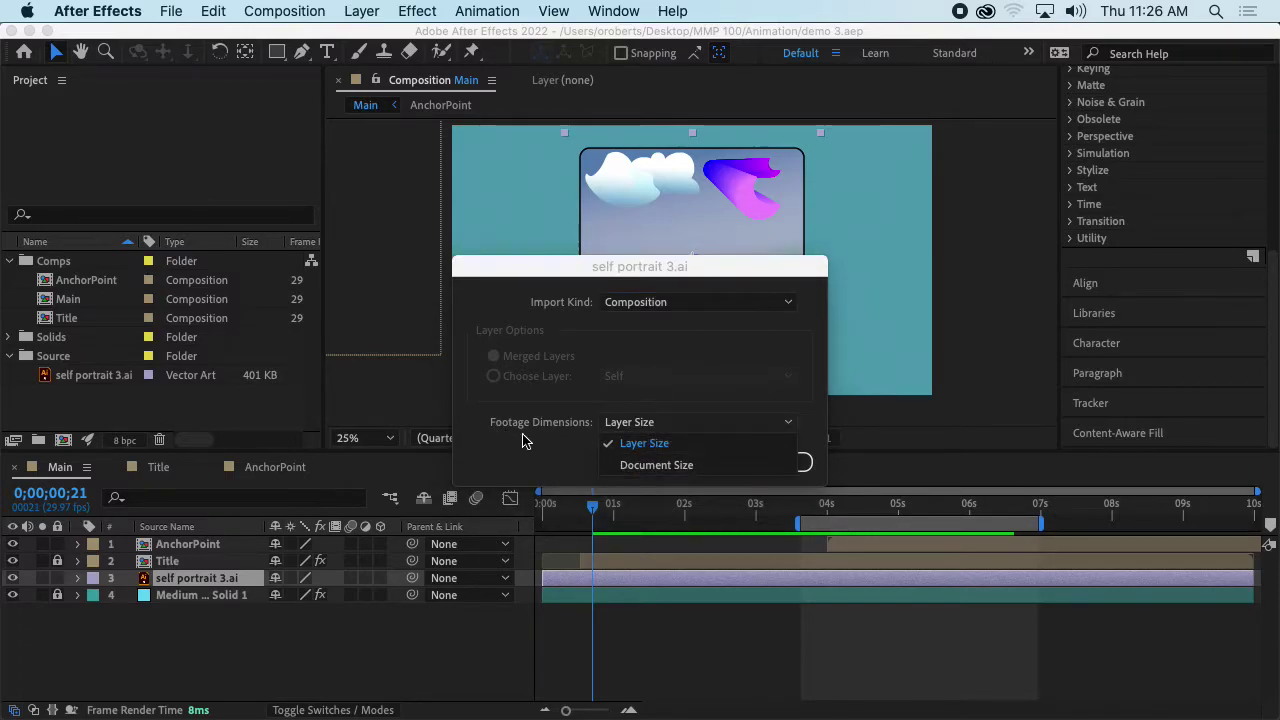
click(645, 387)
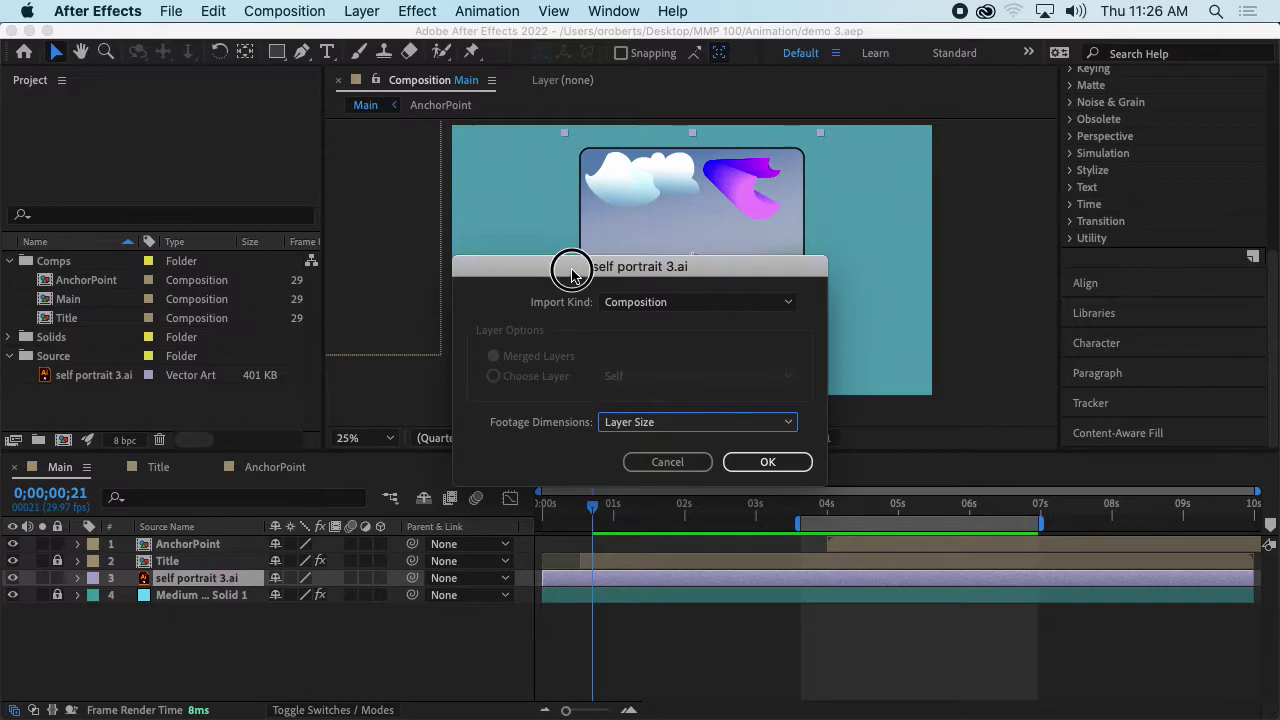
drag(572, 268, 590, 172)
click(786, 366)
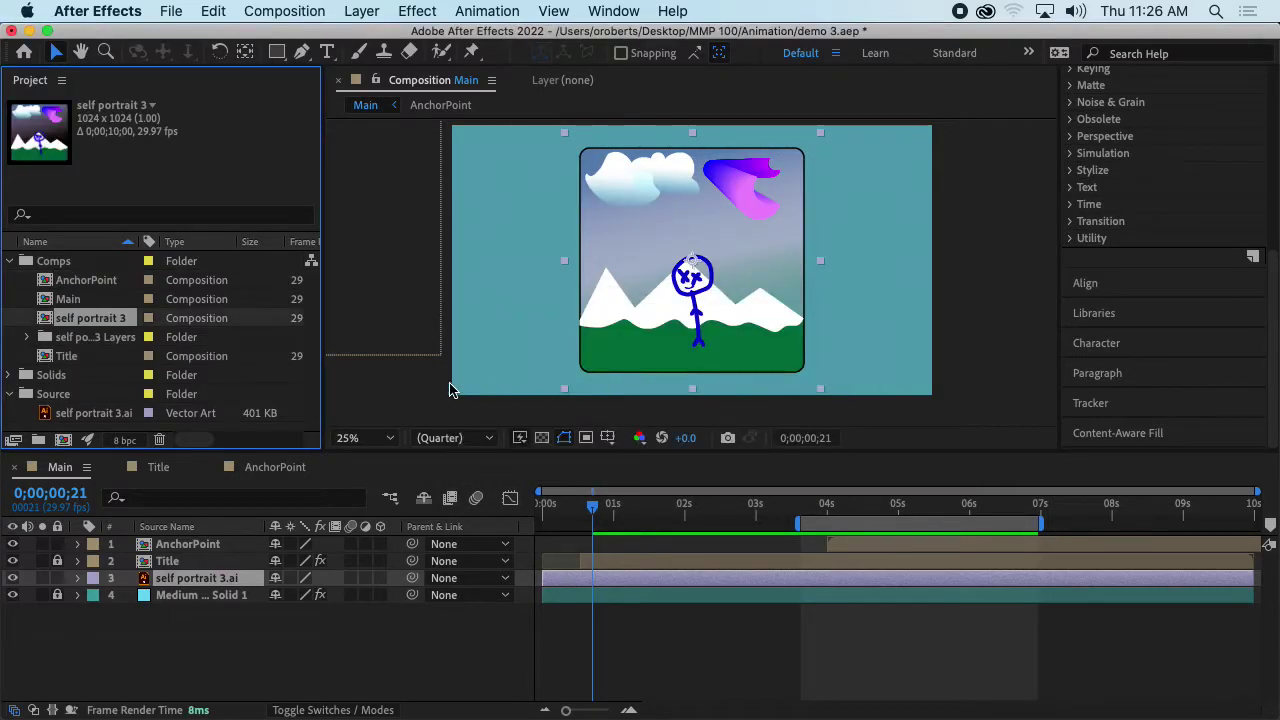
Check the imported self portrait 3 Layers folder and open the self portrait 3 composition.
click(30, 338)
click(37, 305)
click(29, 300)
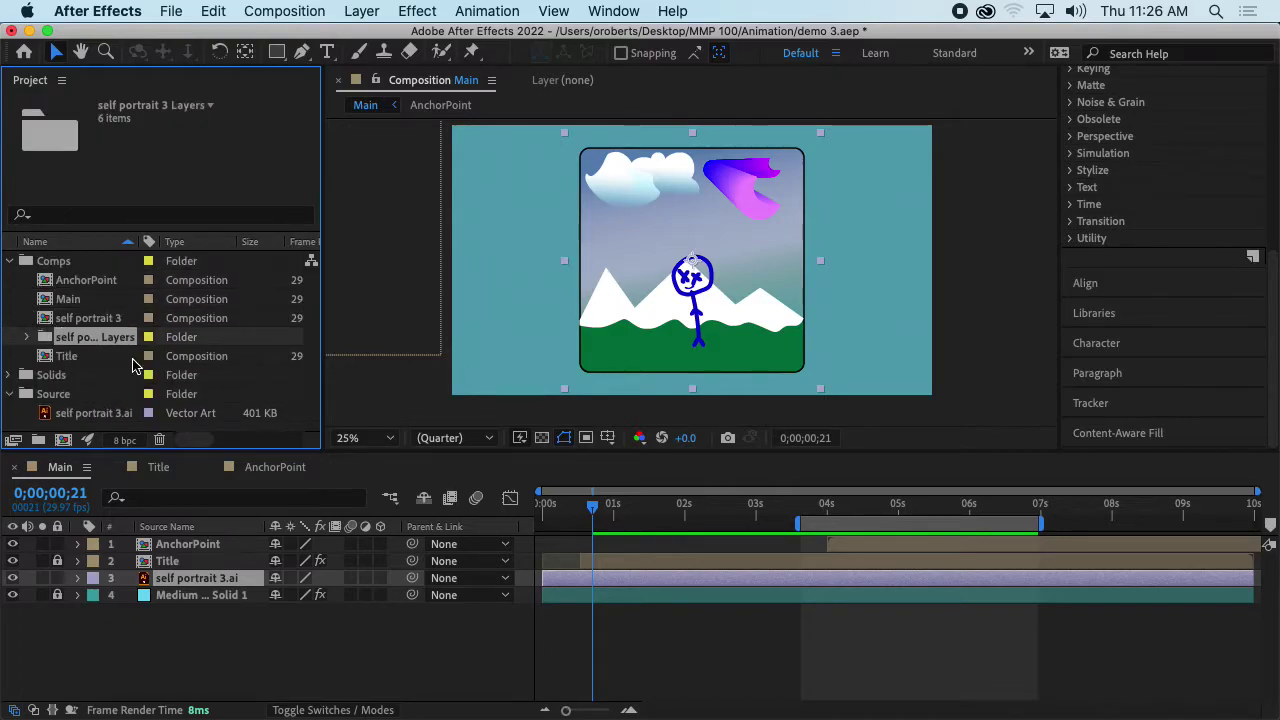
click(80, 318)
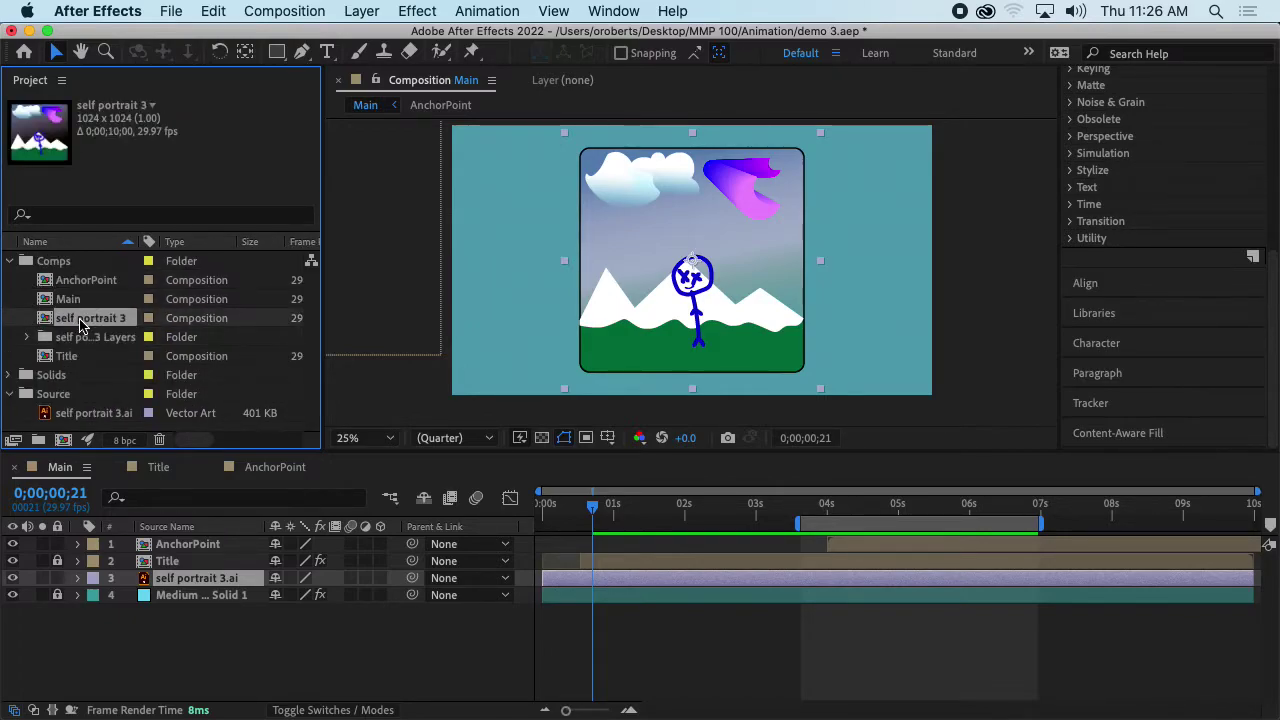
double_click(80, 318)
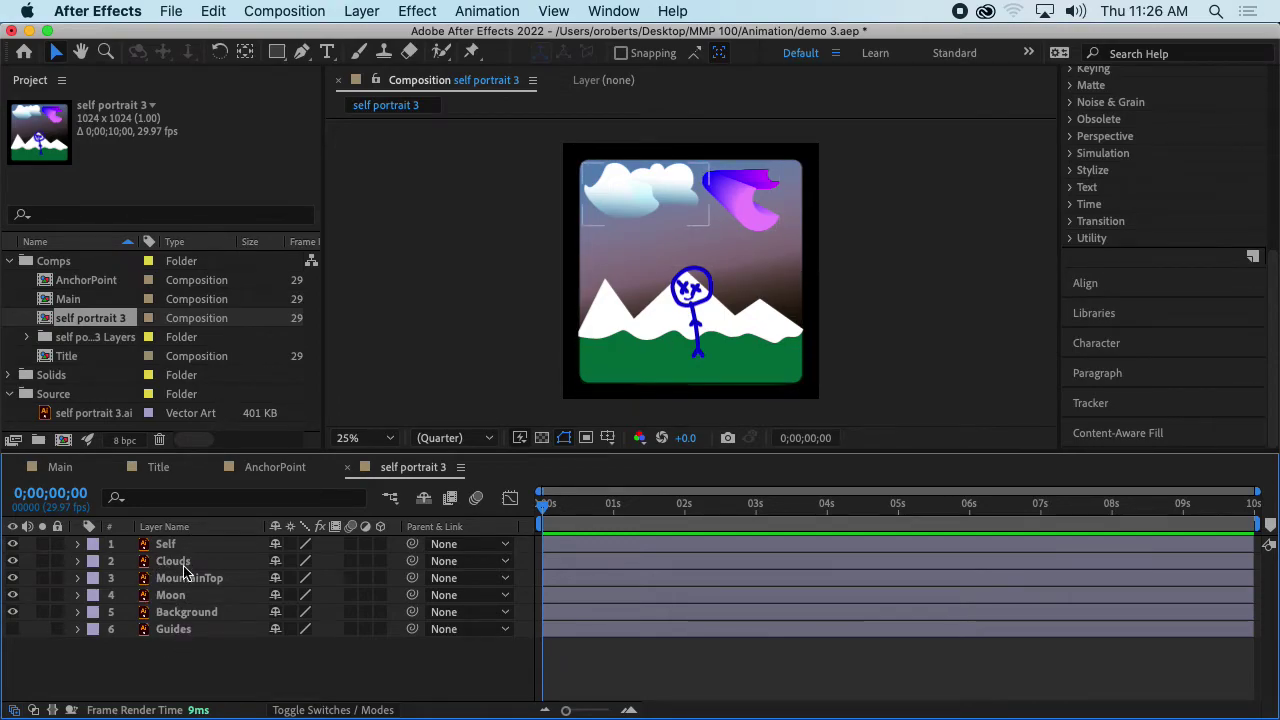
Rotate the Moon layer to 44° and set a Rotation keyframe at the start of the composition.
key(period)
key(period)
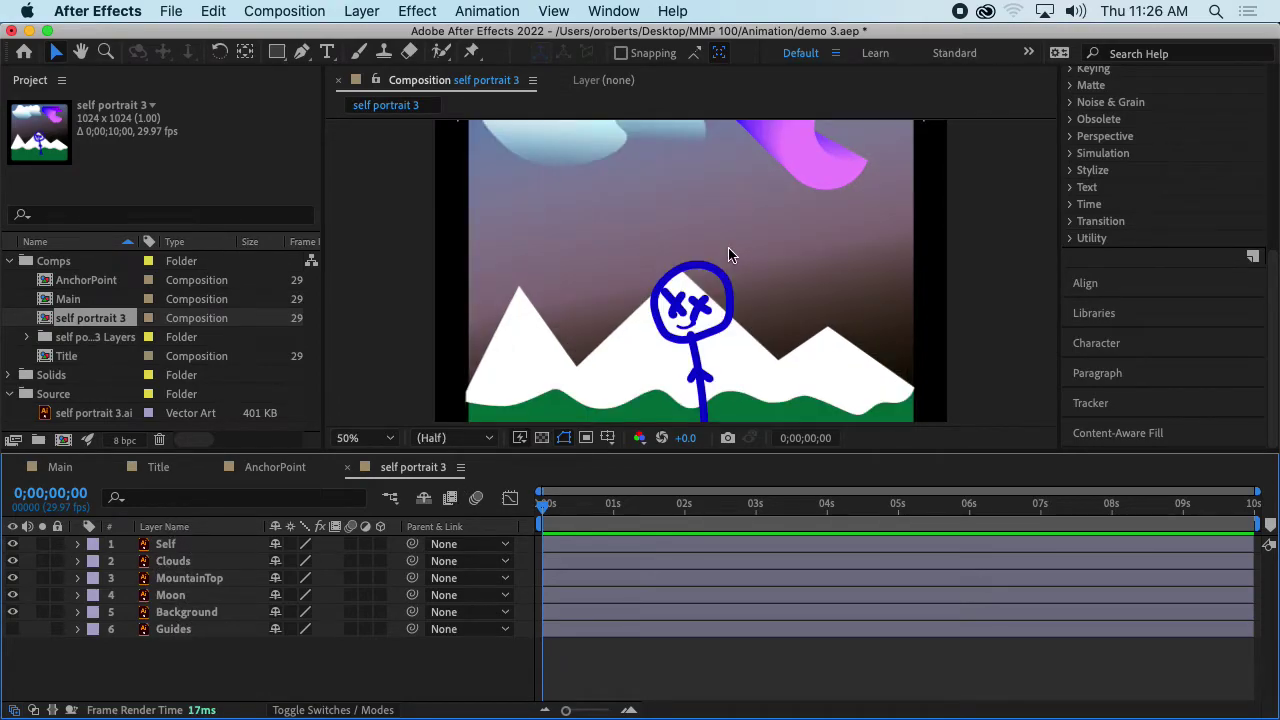
scroll(820, 263, up, 3)
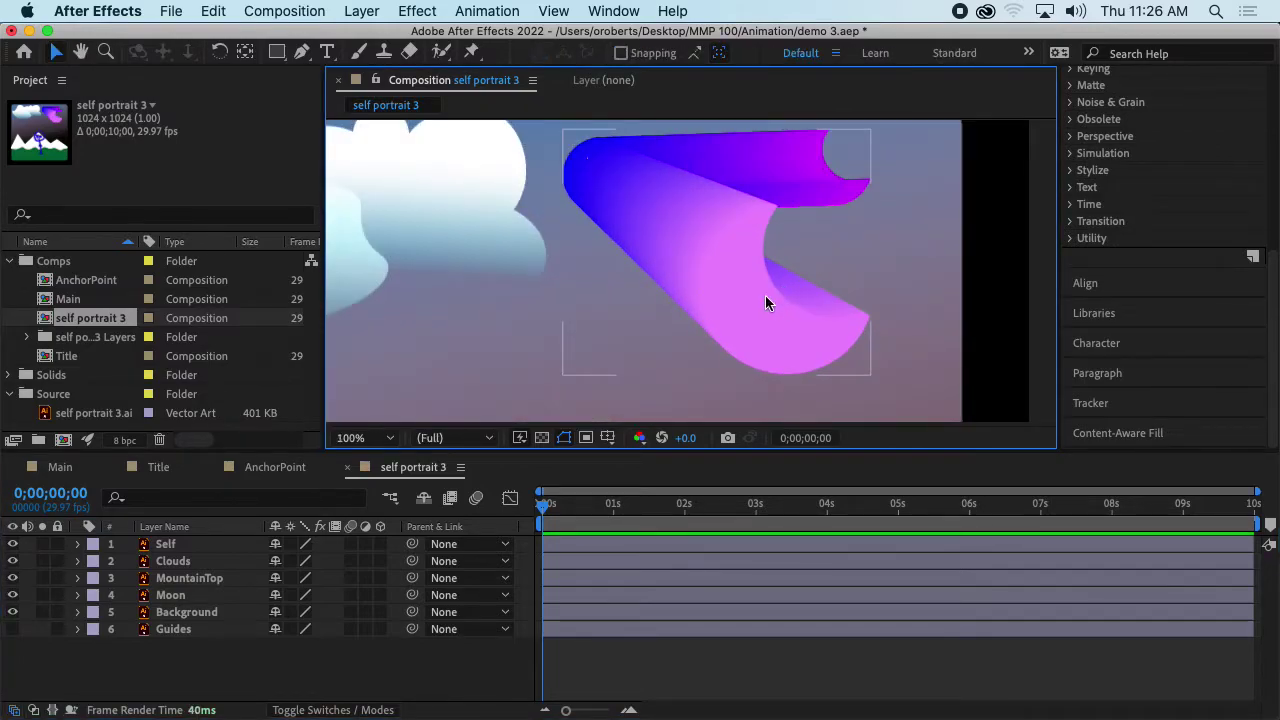
click(706, 307)
scroll(700, 305, down, 3)
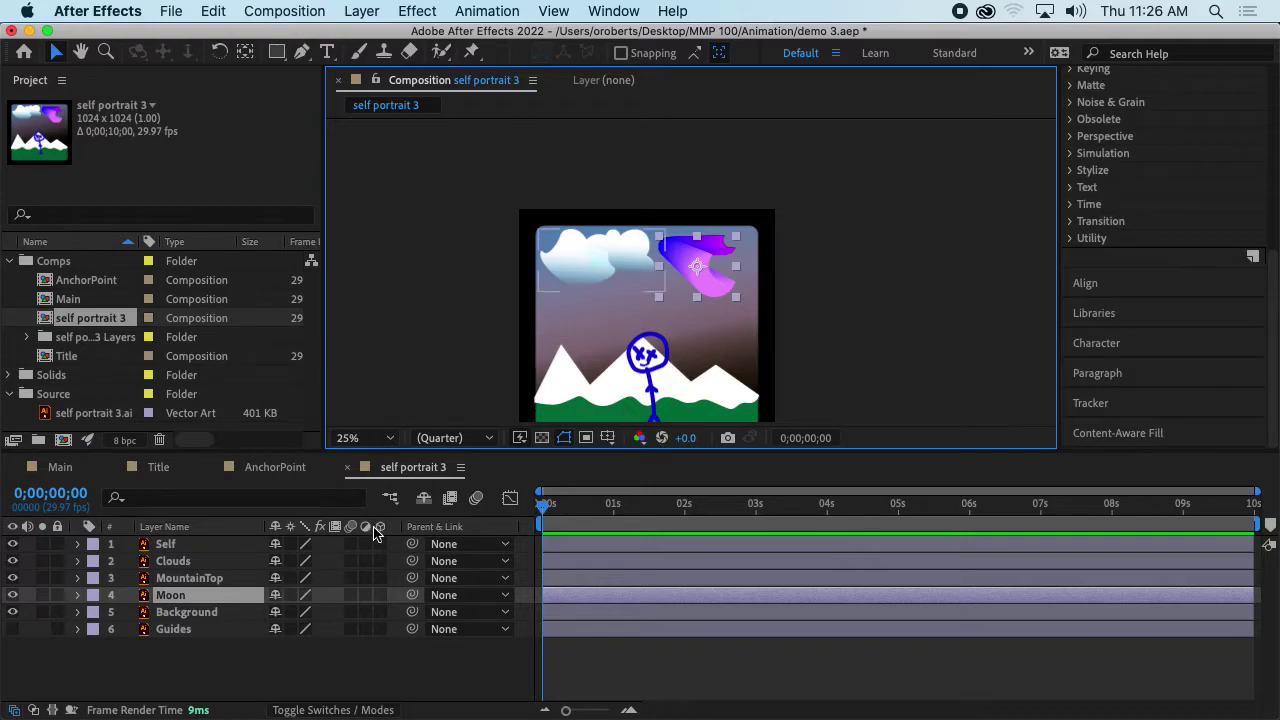
scroll(752, 253, up, 3)
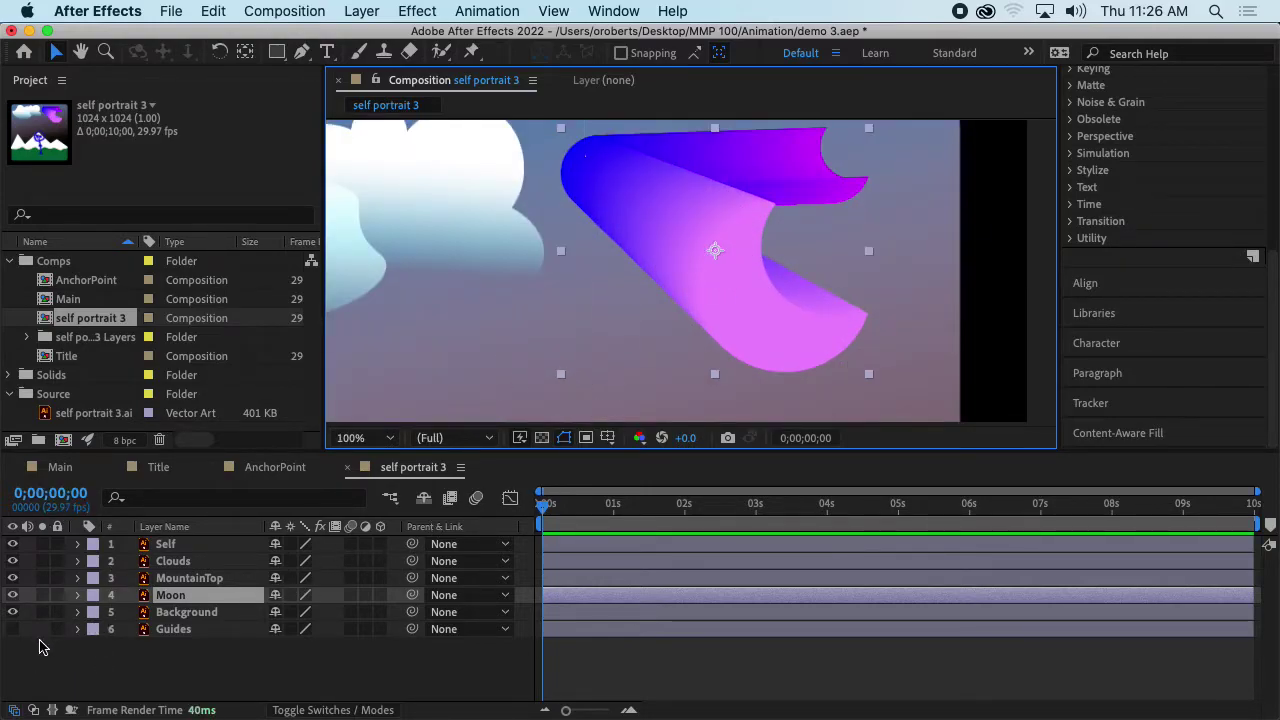
key(r)
drag(289, 613, 320, 613)
scroll(575, 335, down, 2)
click(130, 613)
Add a Moon Rotation keyframe of 1x+106° at 0;00;04;01 and preview the spin.
drag(545, 505, 828, 505)
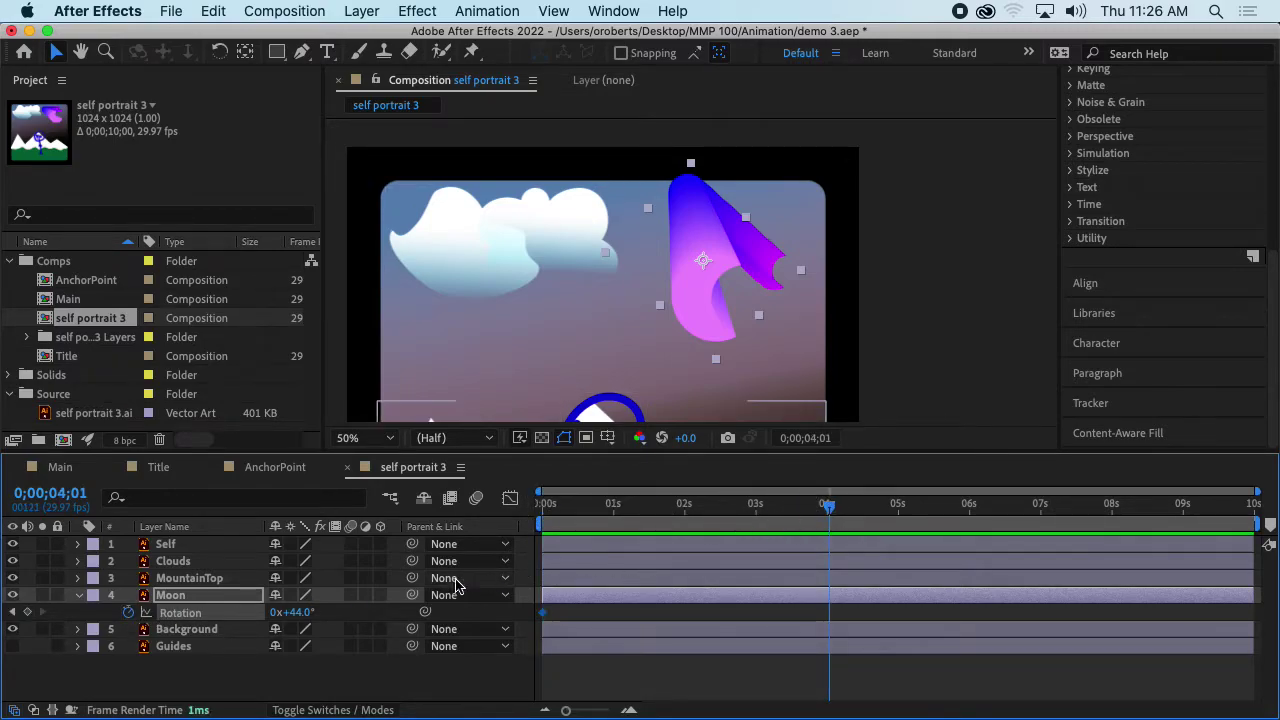
drag(294, 610, 708, 514)
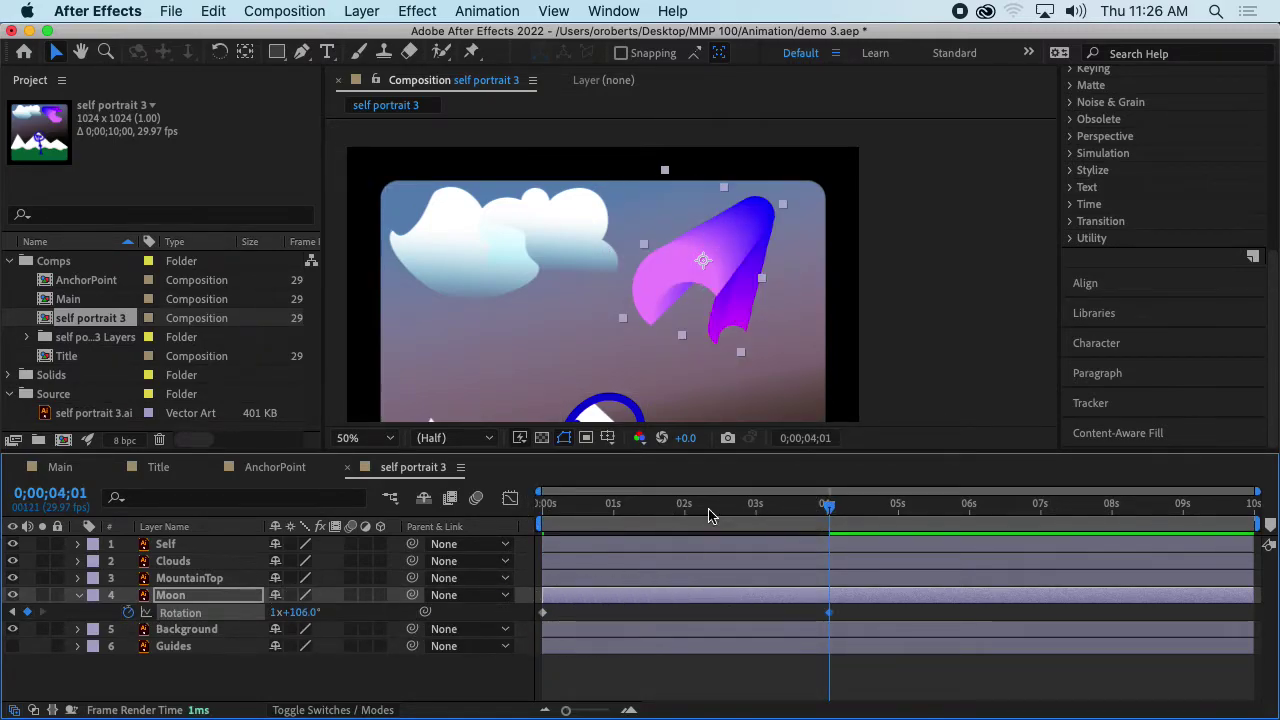
key(space)
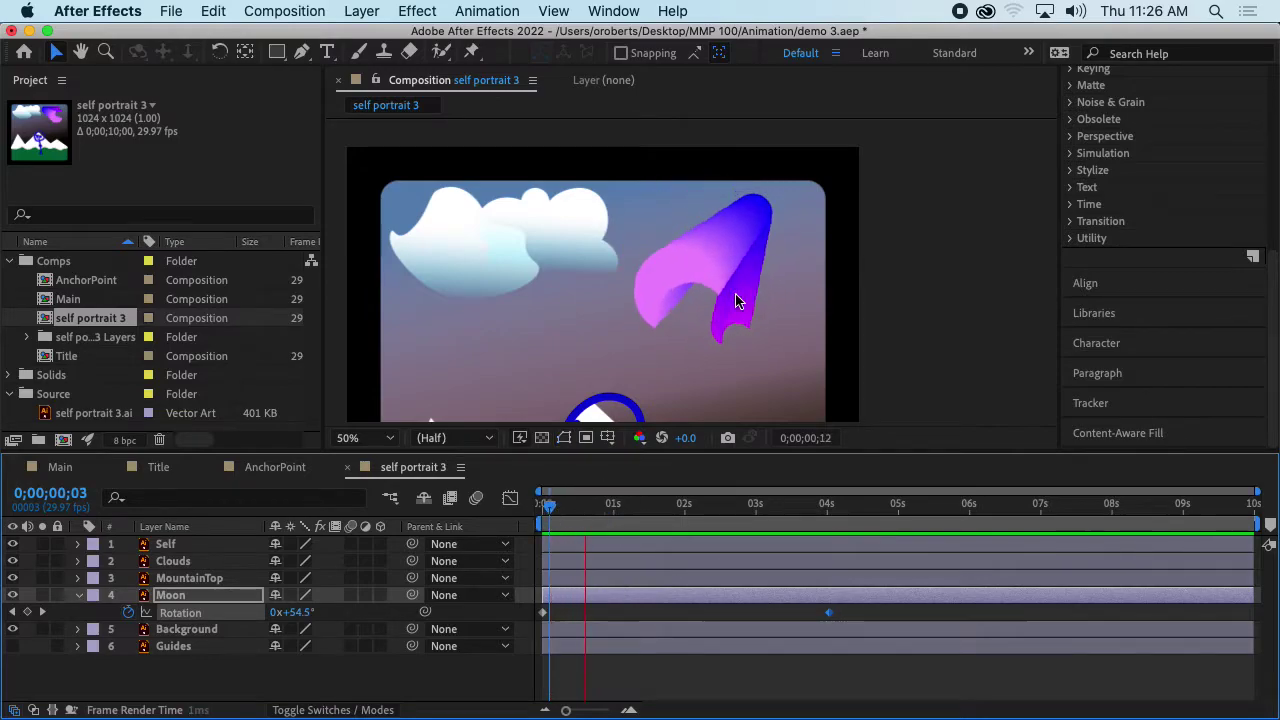
key(space)
Move the Self layer off the canvas's right side to about 1161, 716 and keyframe its Position at 0;00;00;00.
key(comma)
drag(808, 329, 825, 255)
click(165, 544)
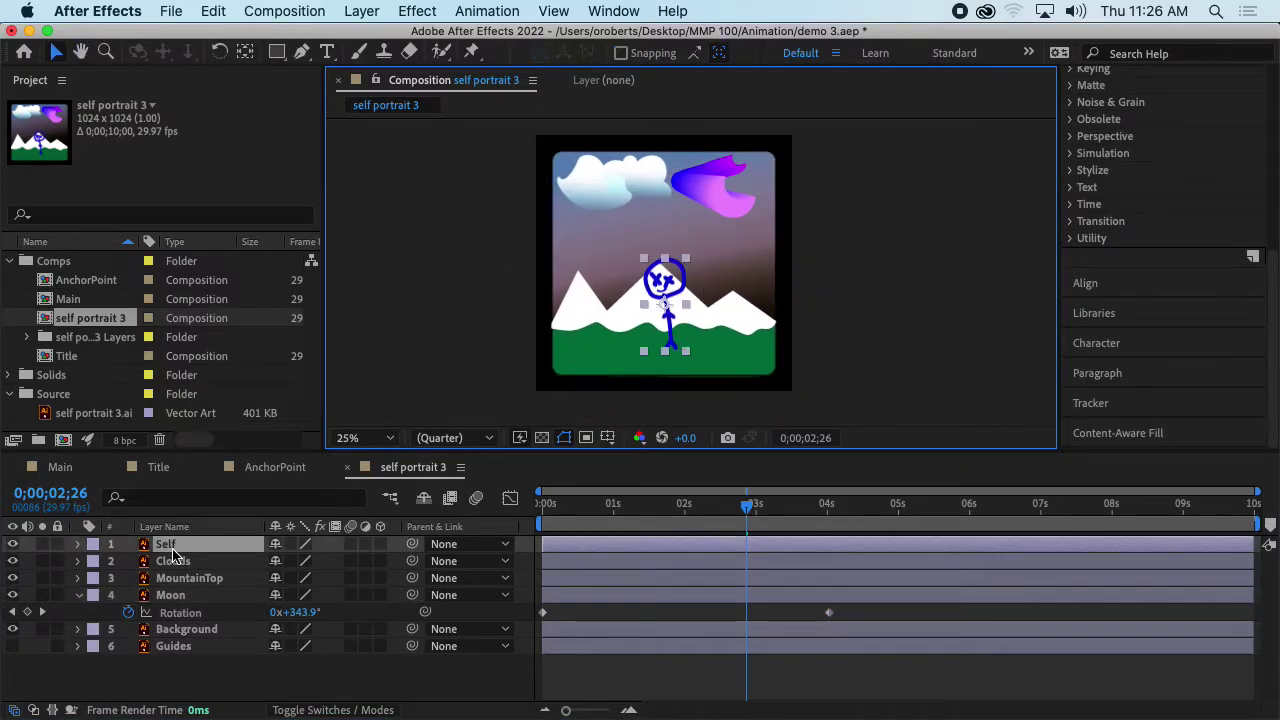
click(78, 545)
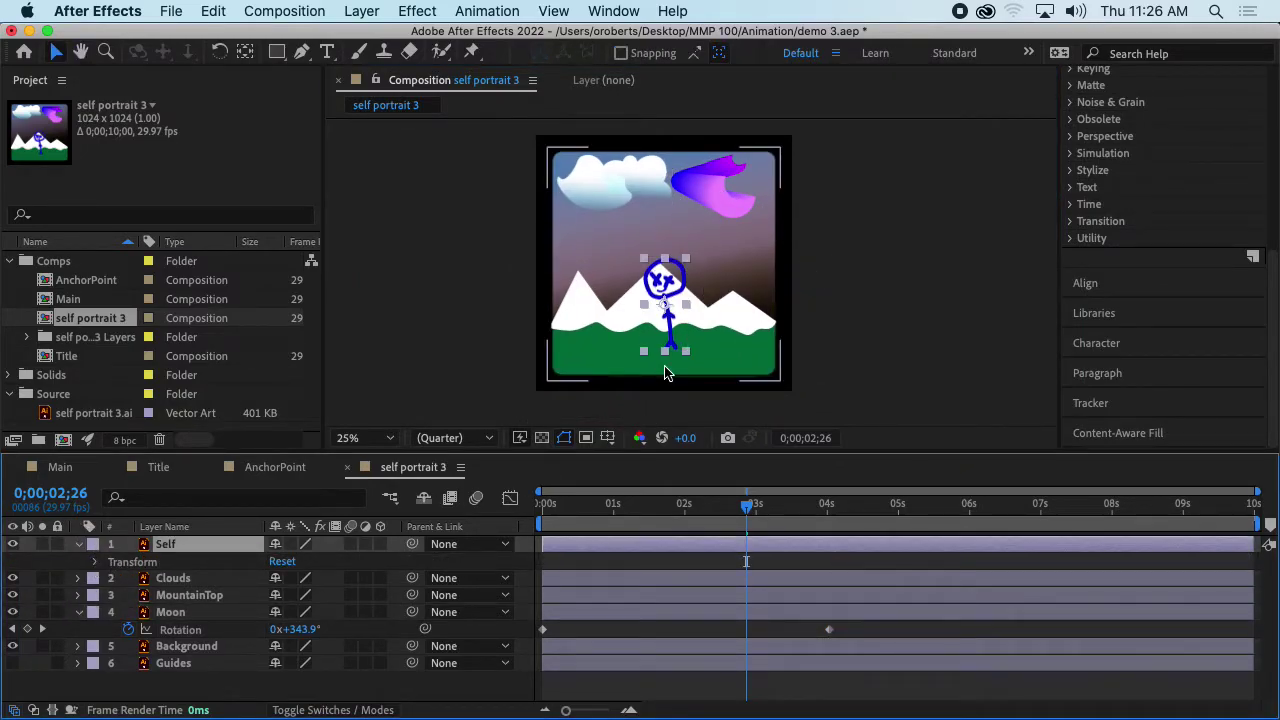
drag(650, 355, 812, 365)
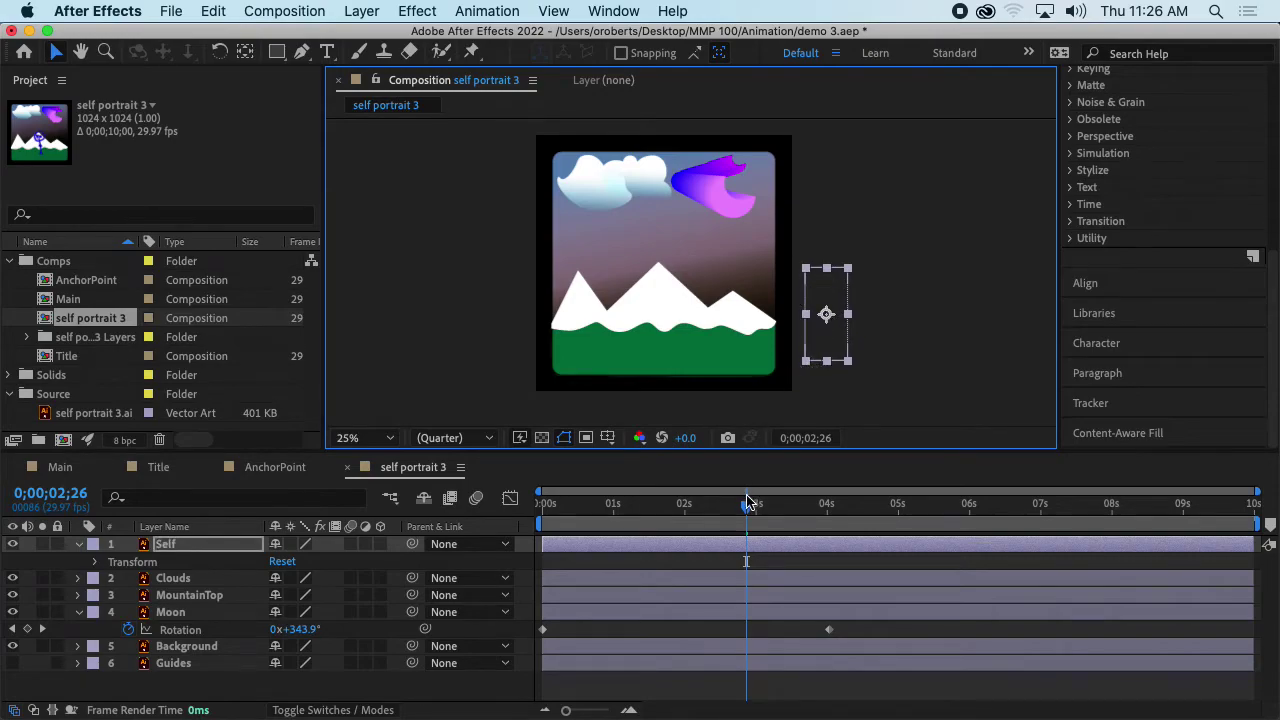
drag(585, 512, 525, 508)
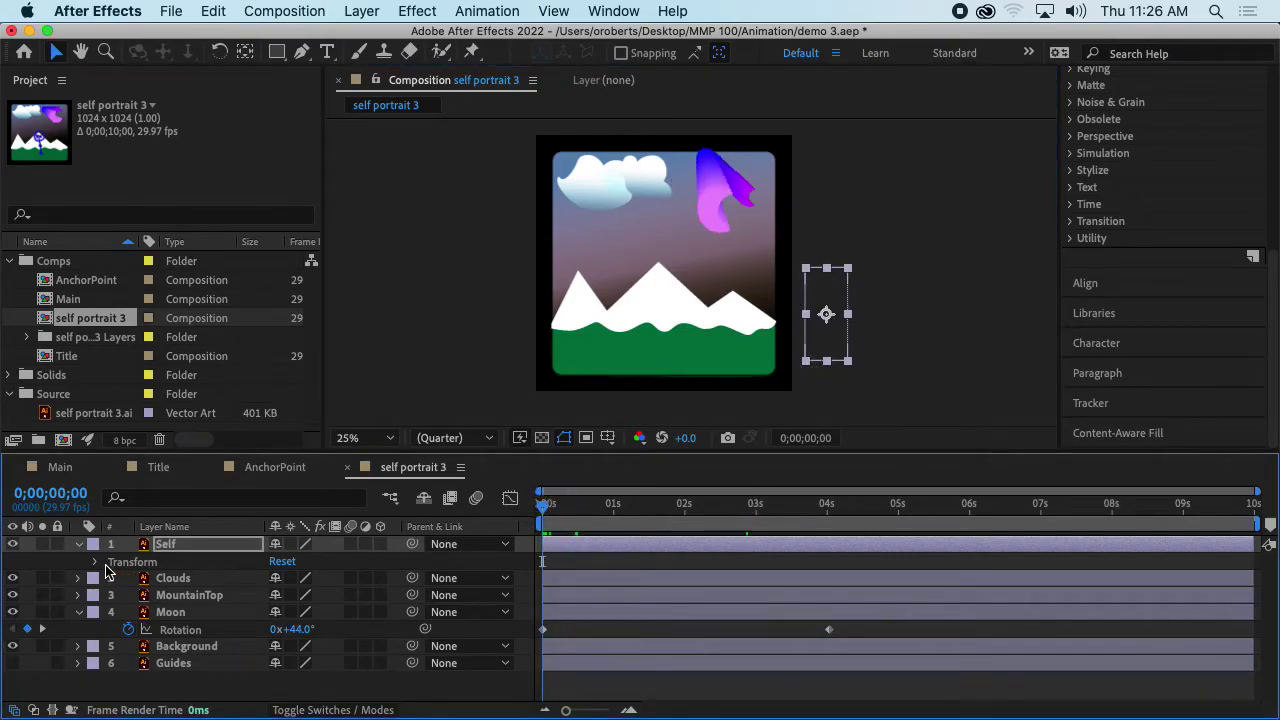
key(p)
click(127, 562)
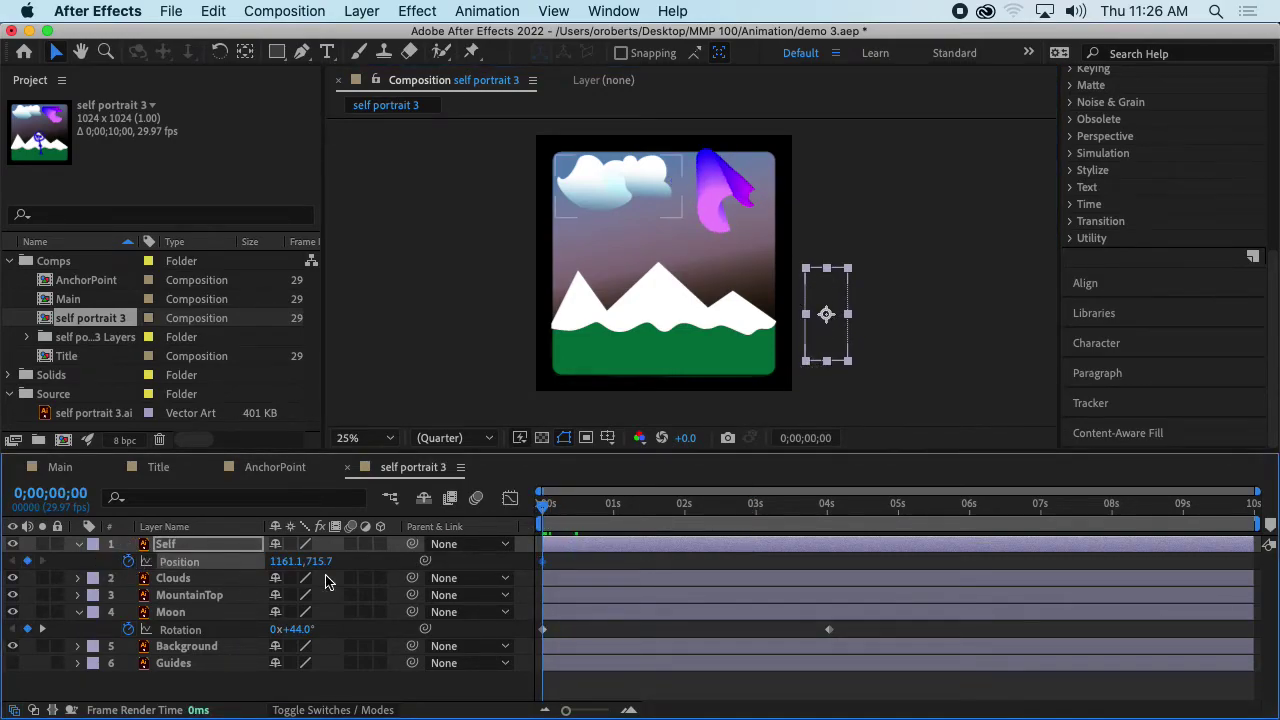
At 0;00;02;27, move the Self layer beyond the canvas's left side to about -147, 724, and preview the animation.
drag(543, 506, 749, 509)
drag(826, 314, 500, 316)
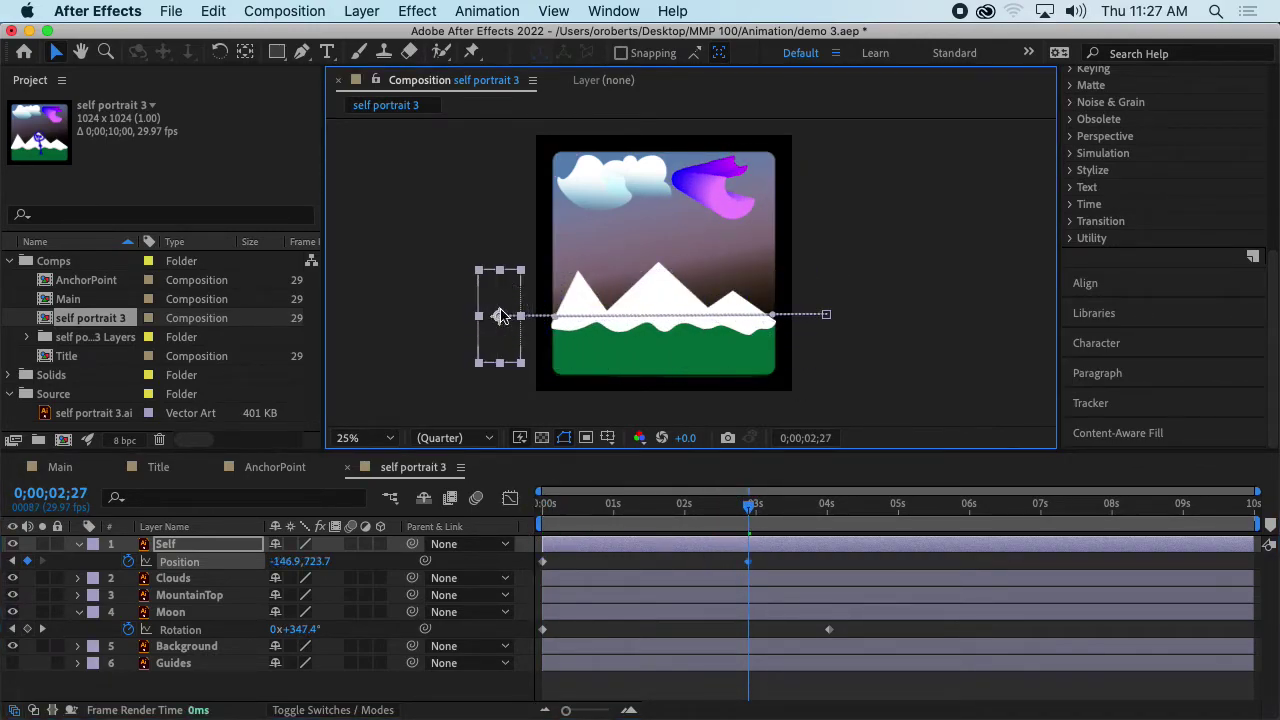
click(543, 506)
key(space)
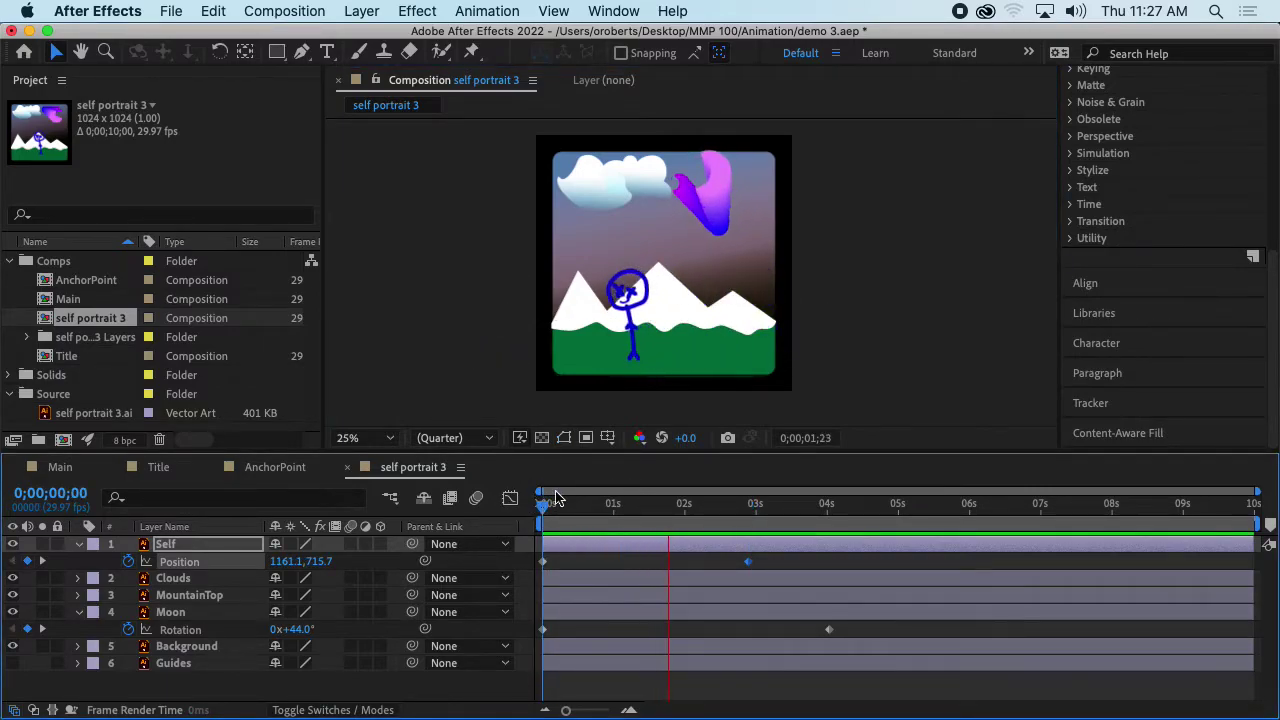
key(space)
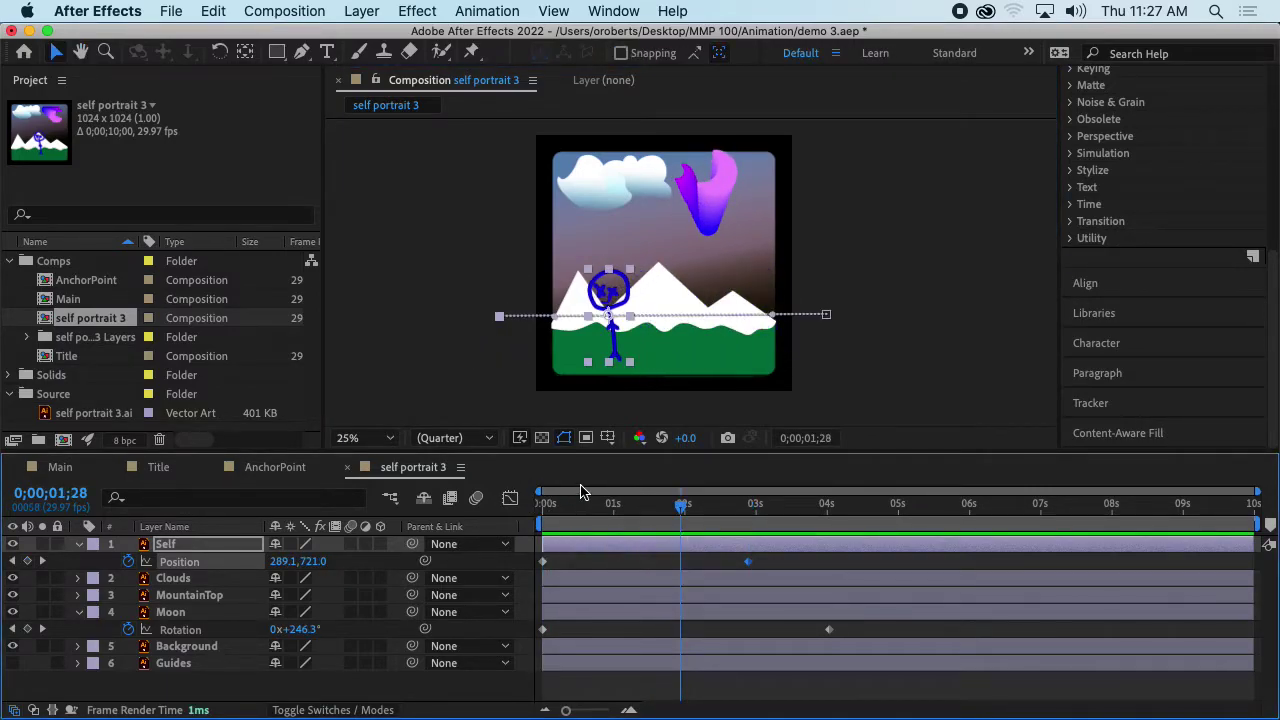
Save the project and collapse the properties of the Self and Moon layers.
key(super+s)
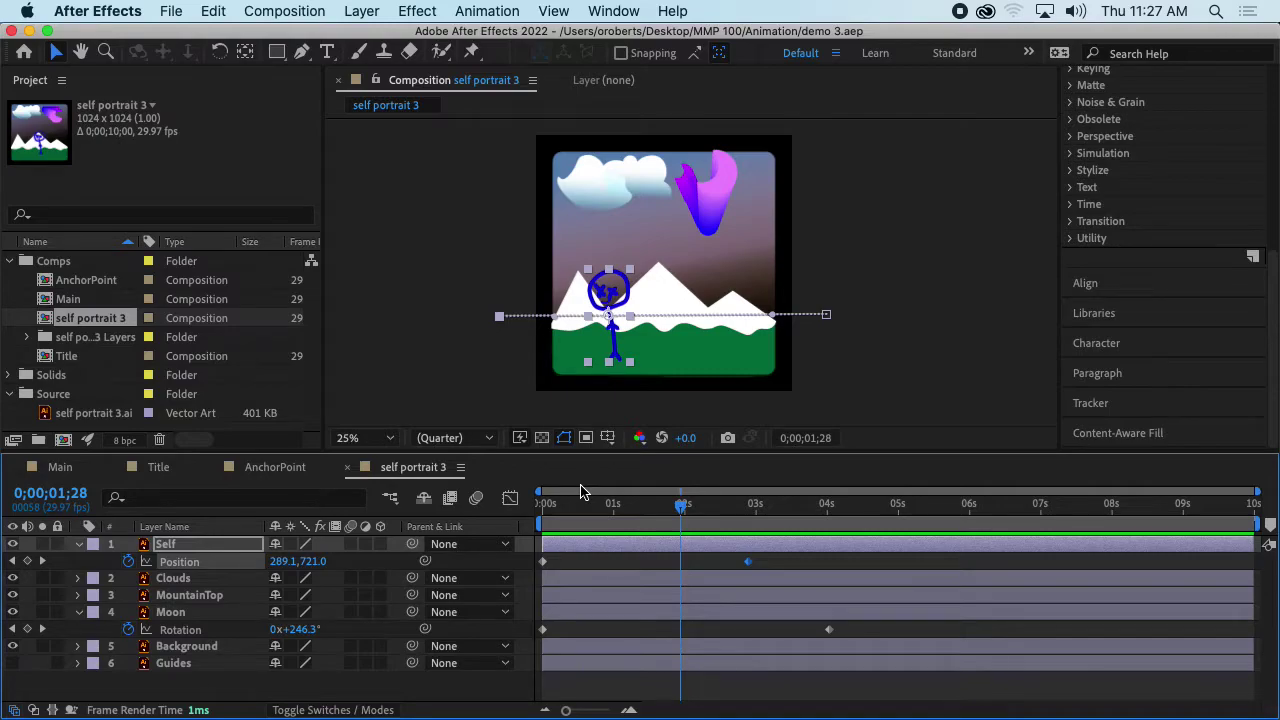
scroll(763, 242, up, 2)
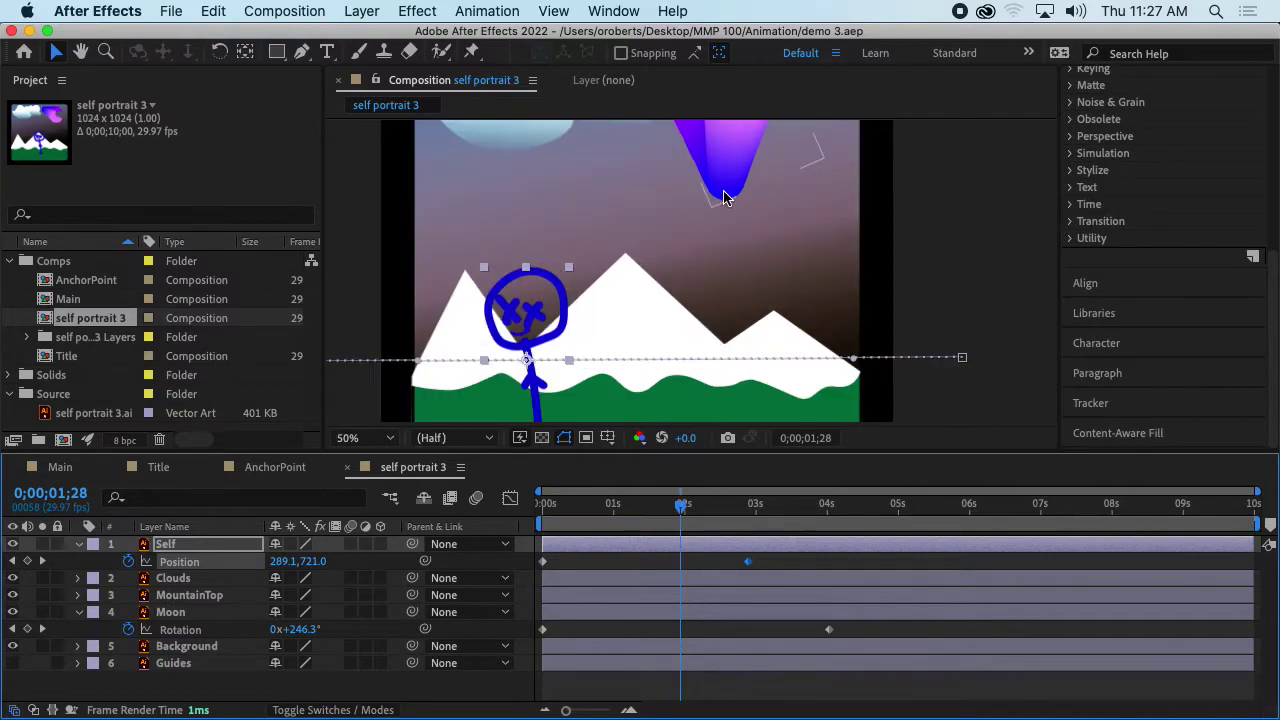
drag(752, 218, 744, 293)
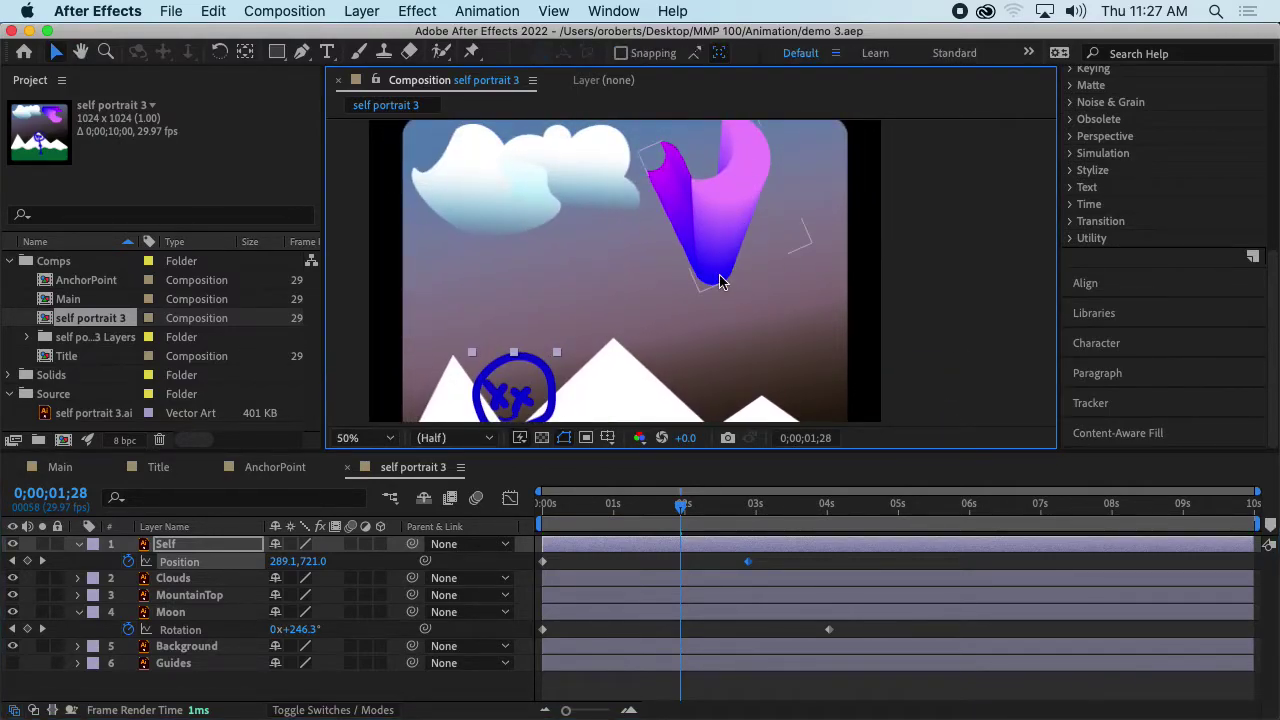
scroll(714, 275, down, 1)
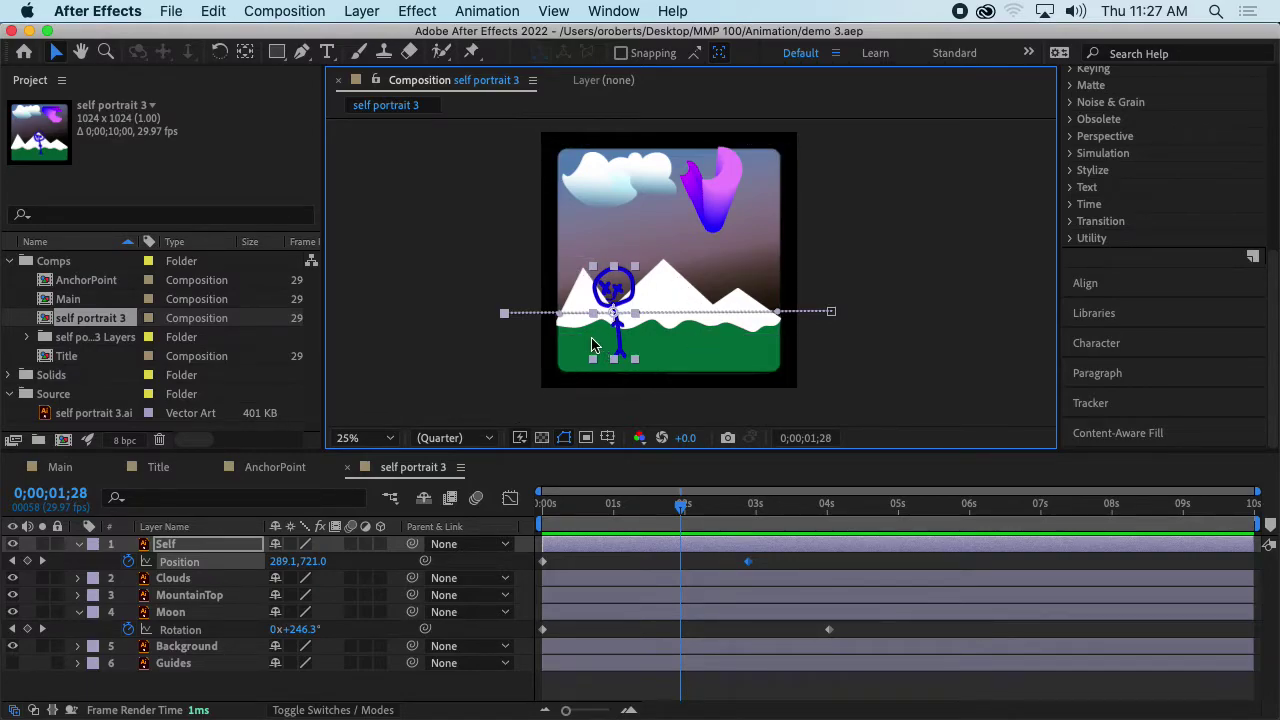
click(79, 544)
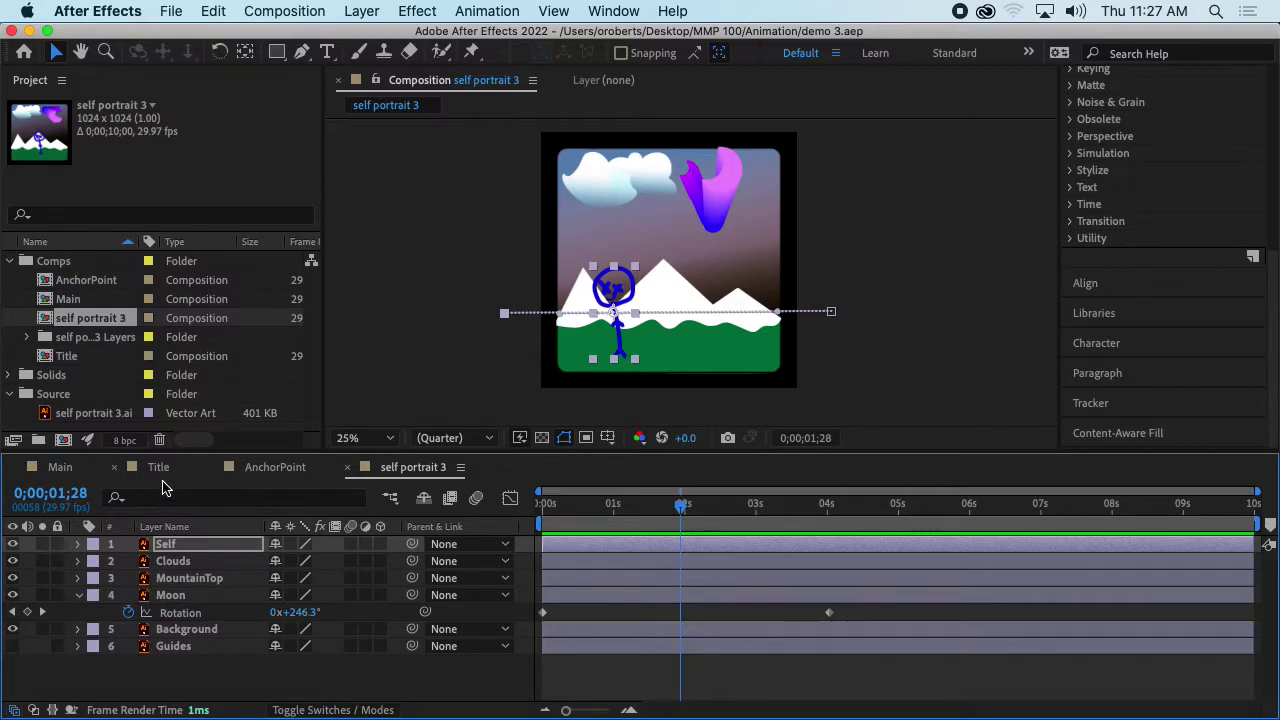
click(78, 595)
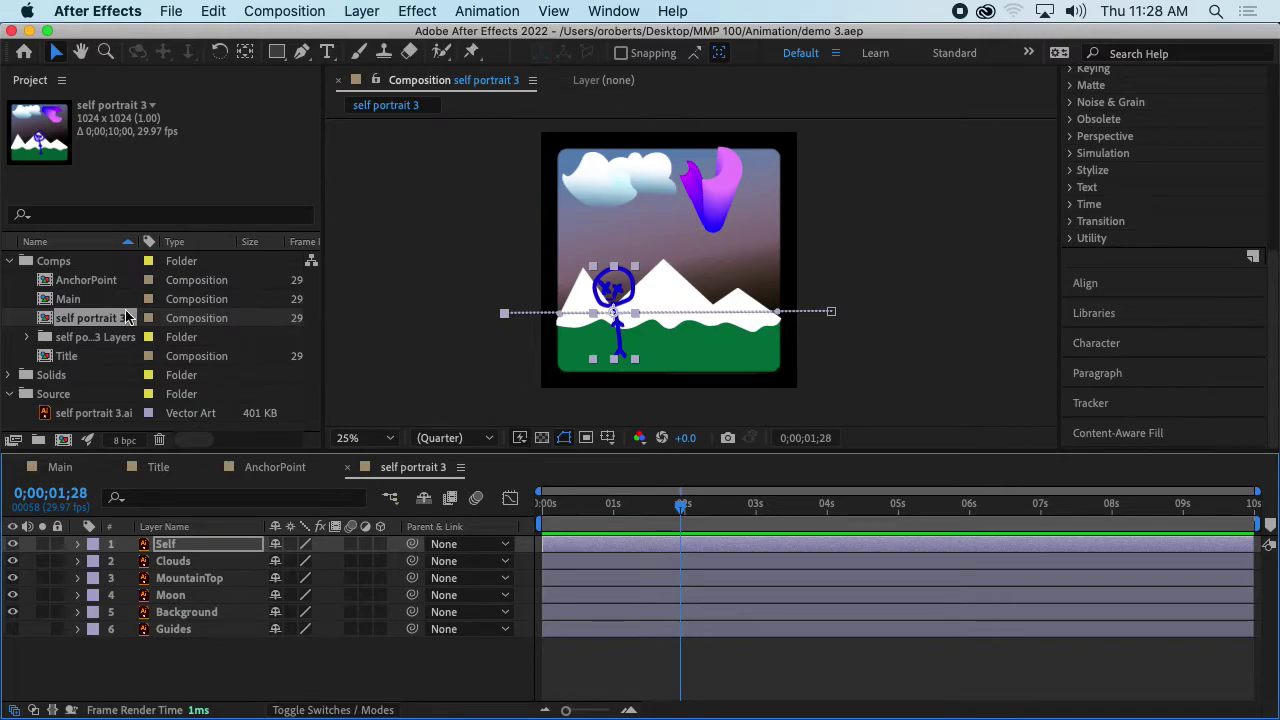
Open the Main composition and preview it from the start.
click(40, 299)
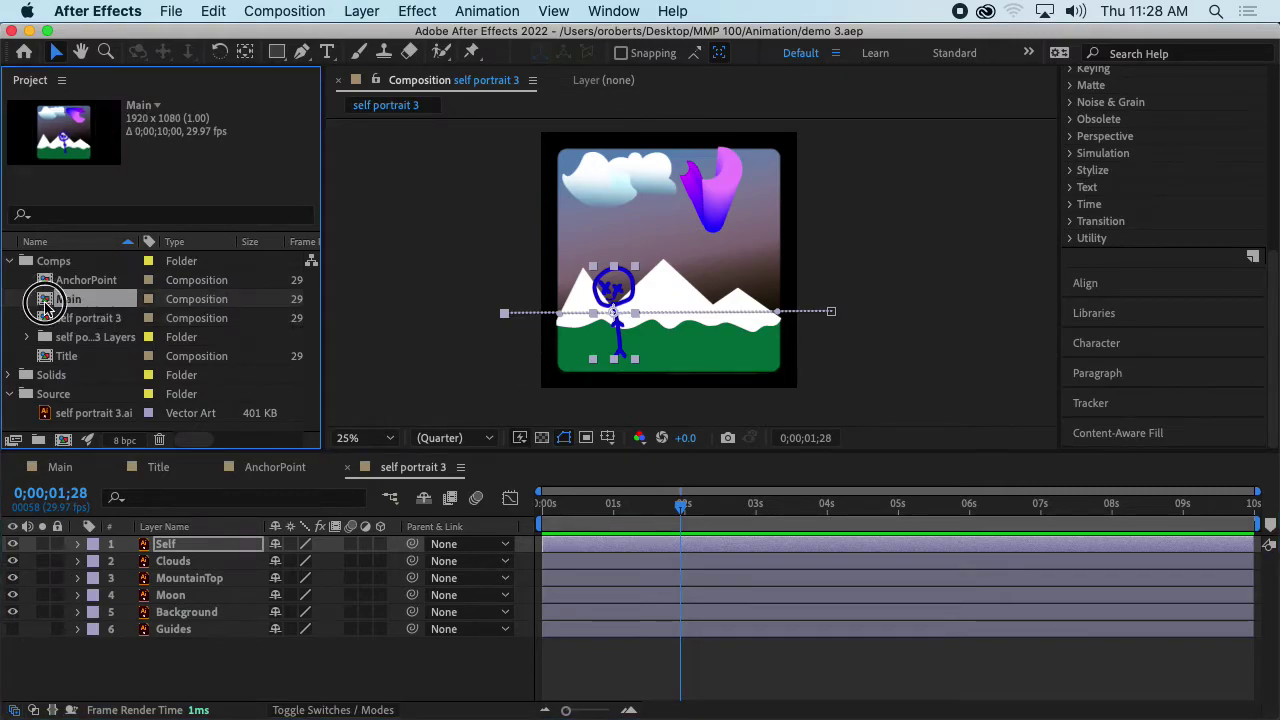
double_click(55, 300)
drag(592, 506, 545, 506)
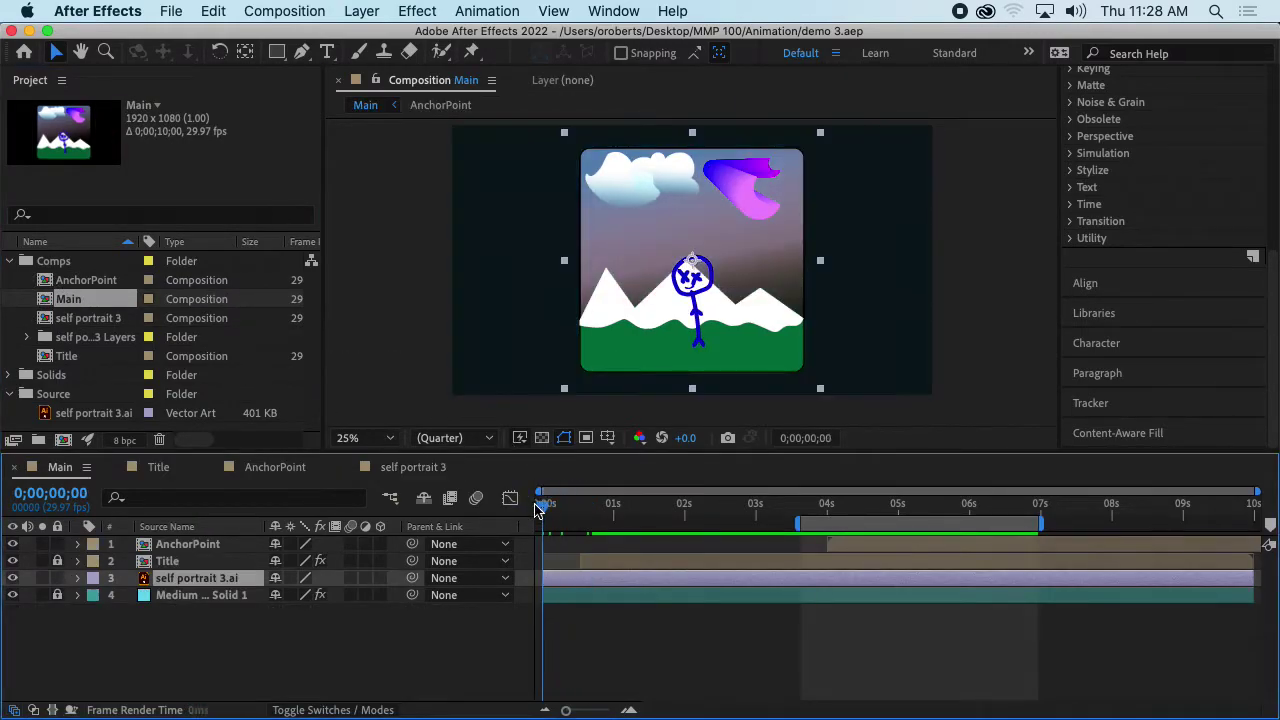
key(space)
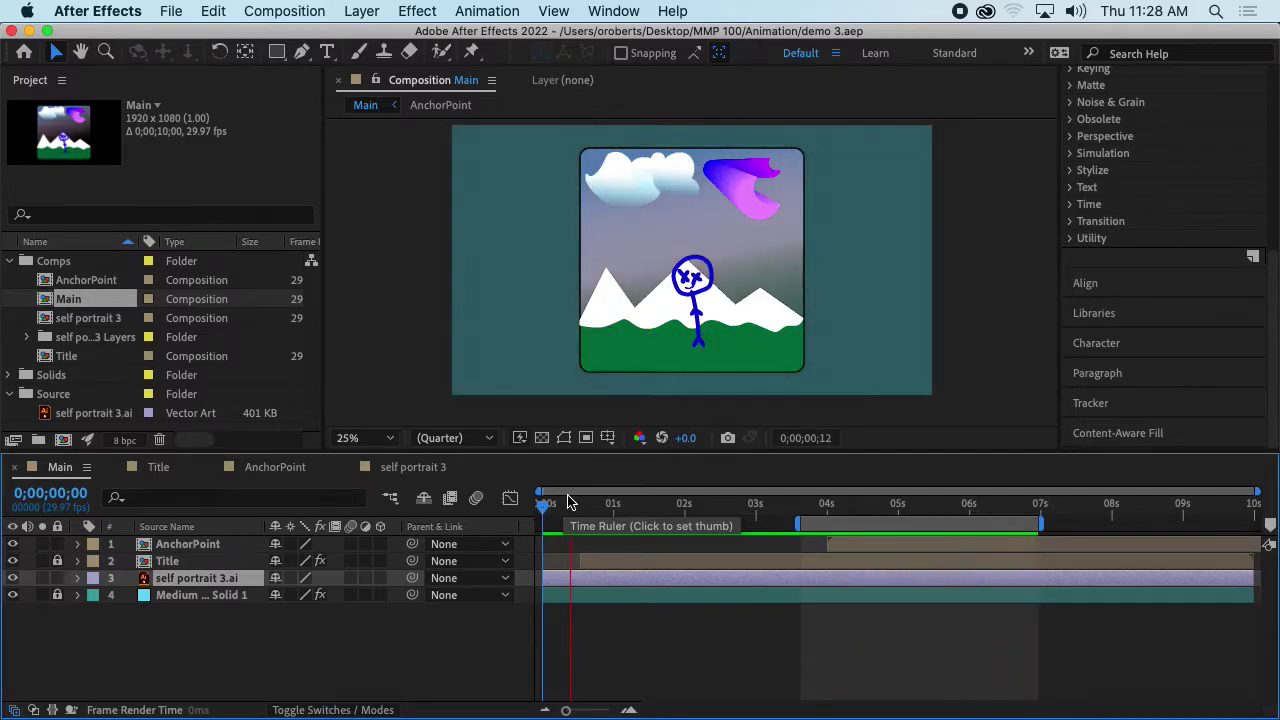
key(space)
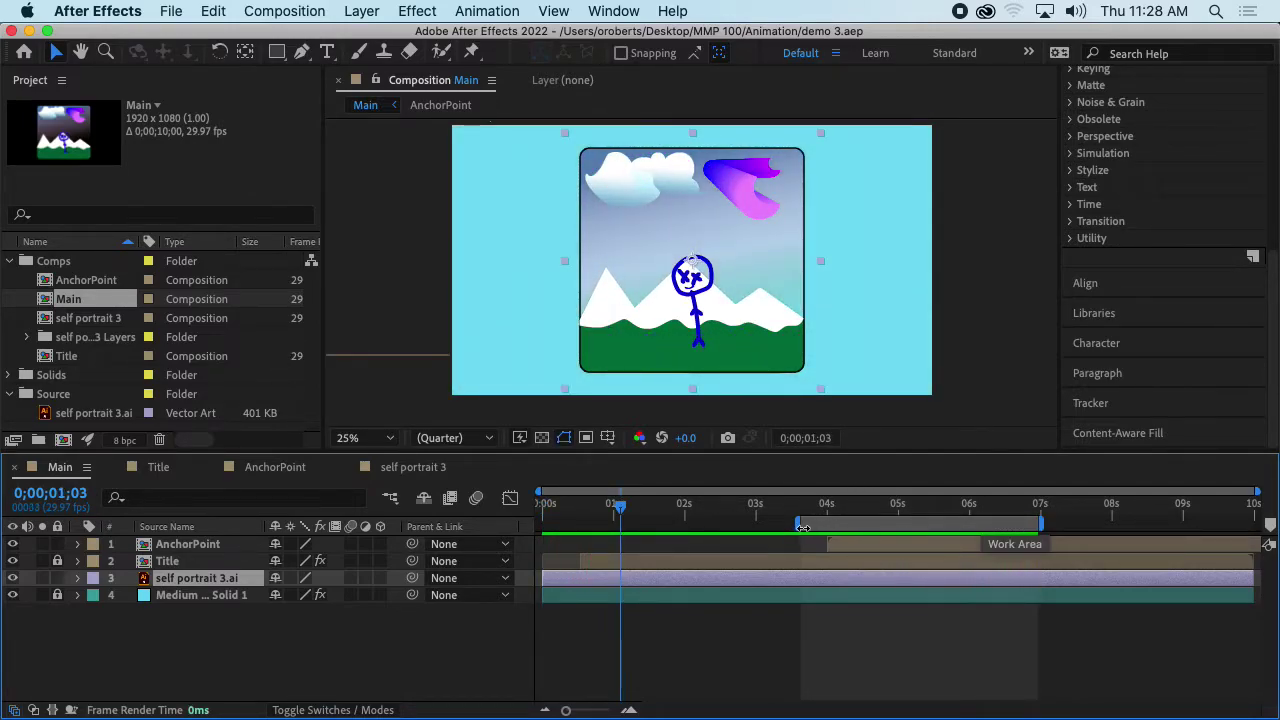
Extend the Main composition's work area to its full 10-second length and preview the animation.
drag(802, 527, 517, 529)
drag(788, 524, 1266, 522)
key(space)
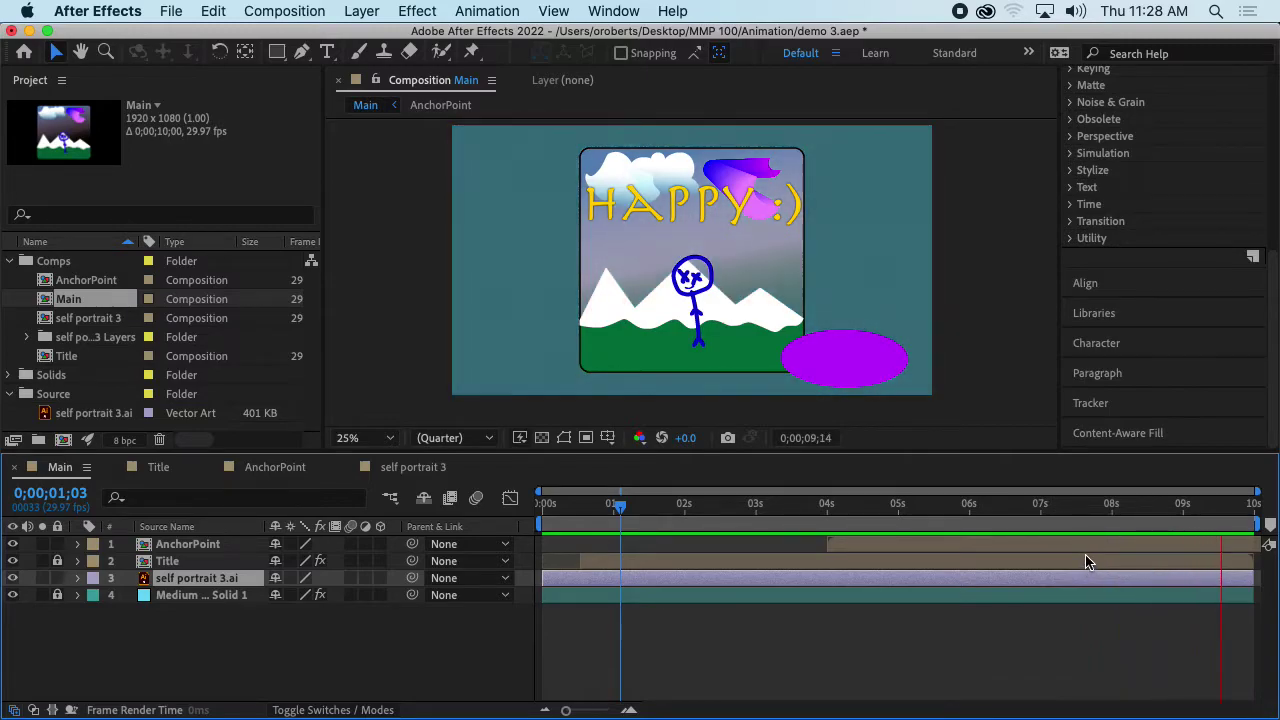
key(space)
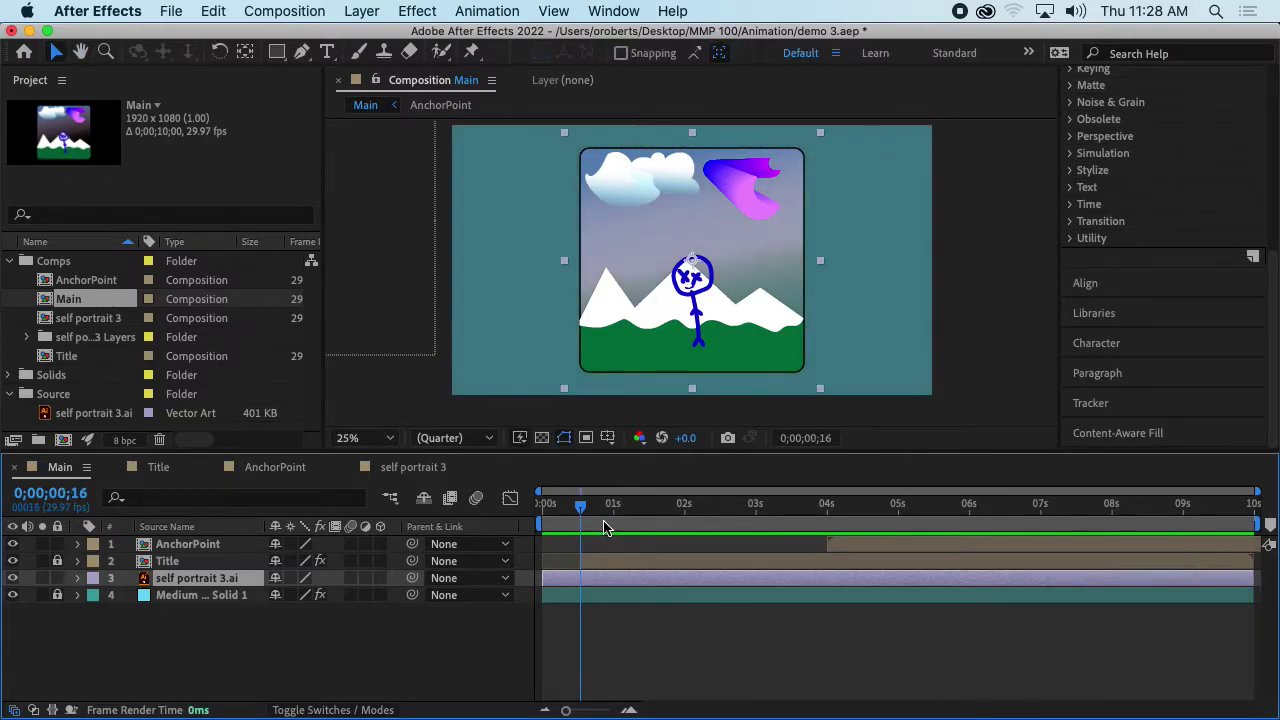
Save the project with the playhead at the start of Main, and collapse the Effects & Presets panel.
click(543, 507)
key(super+s)
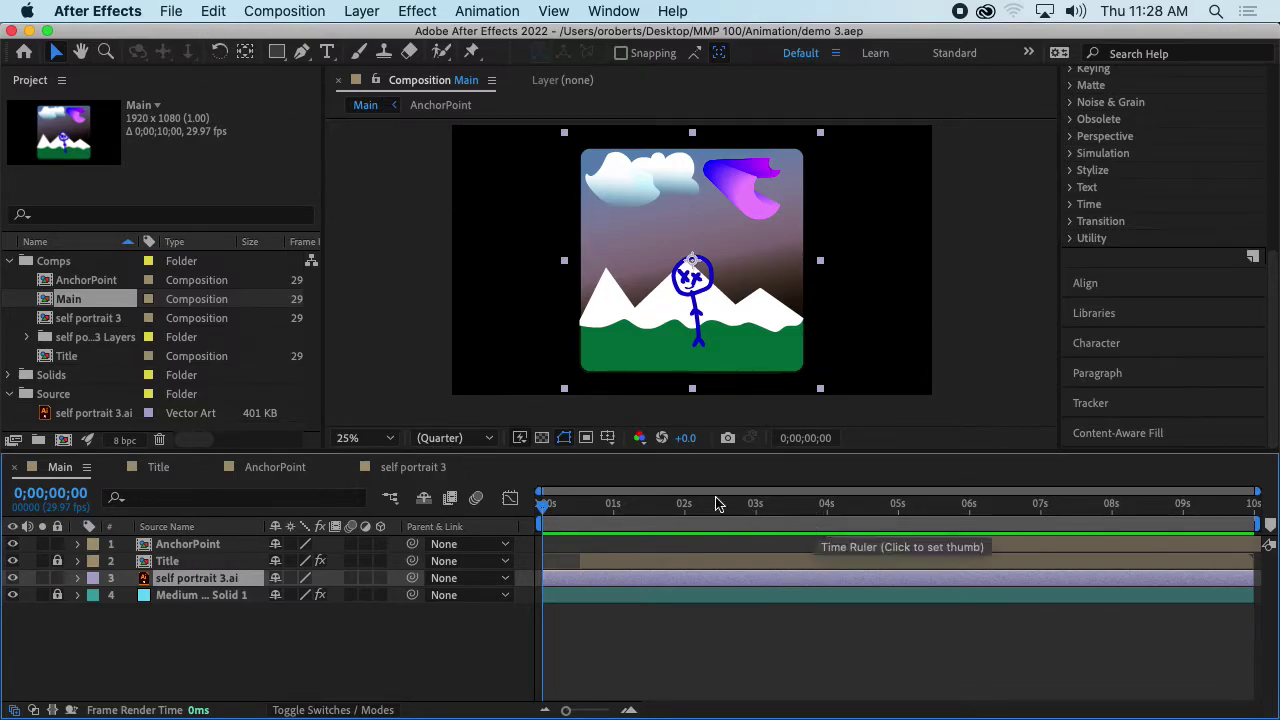
scroll(1199, 293, up, 5)
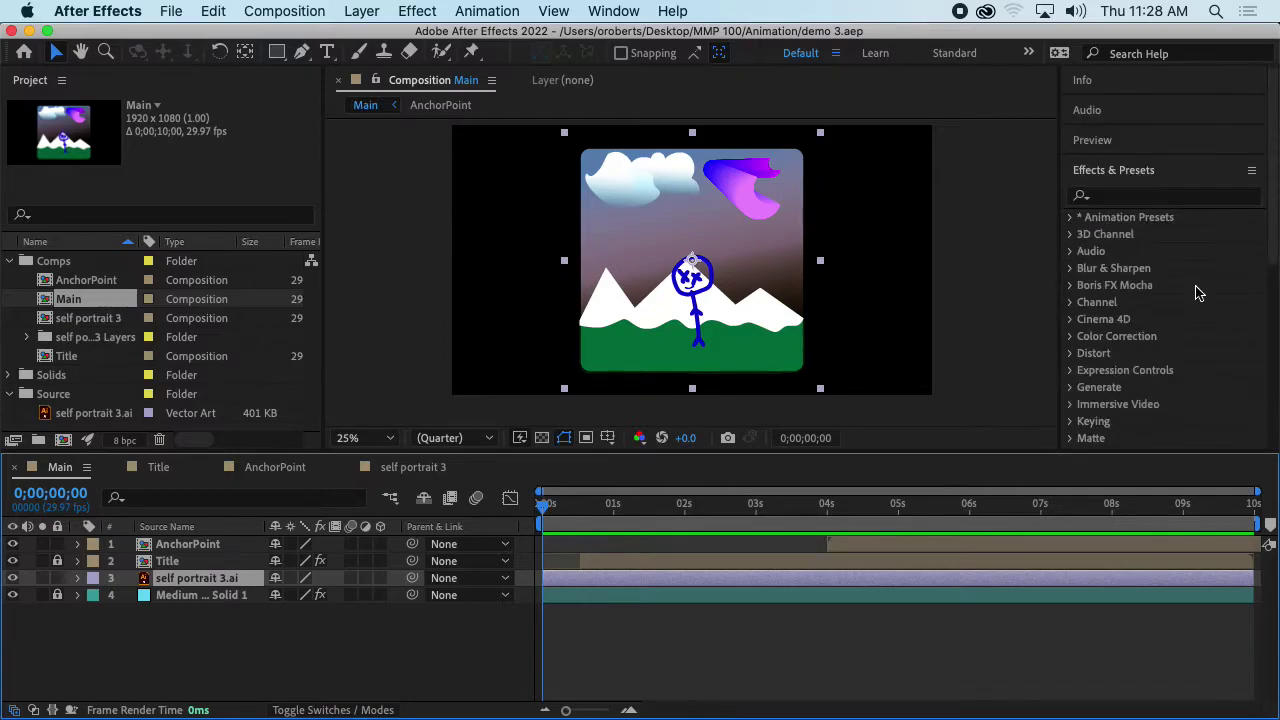
click(1110, 172)
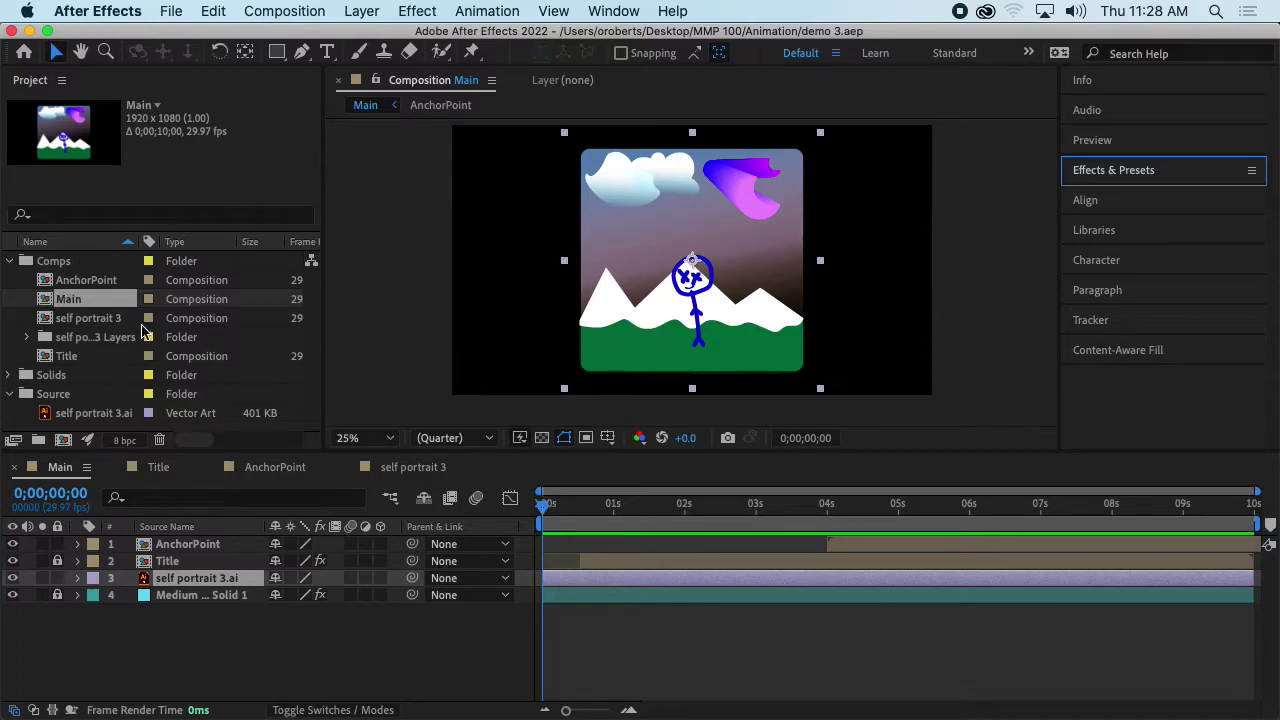
right_click(75, 303)
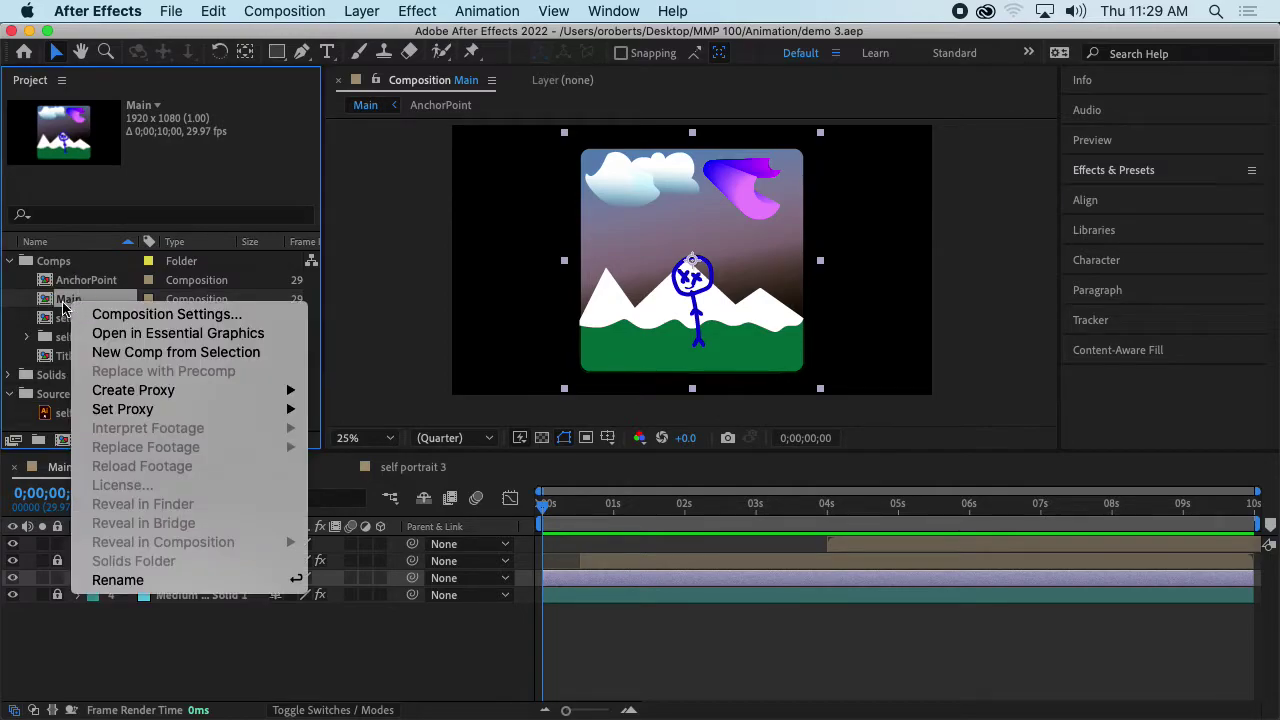
mouse_move(135, 394)
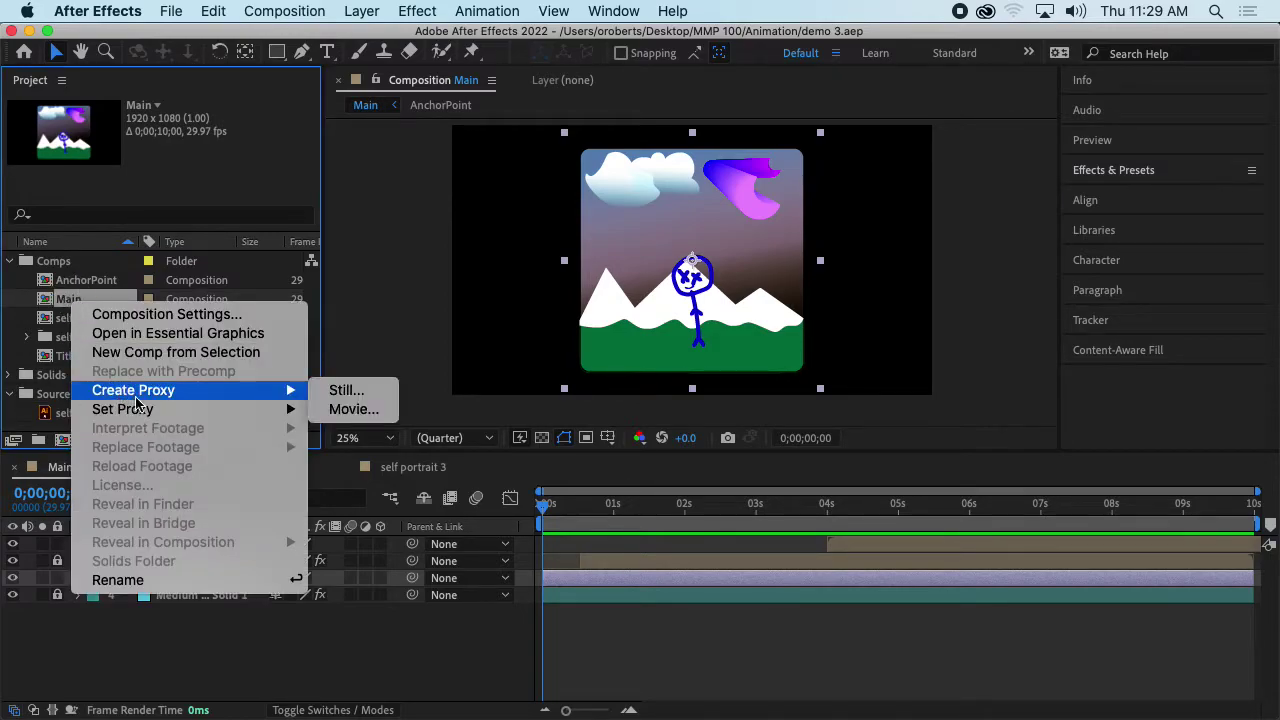
click(172, 632)
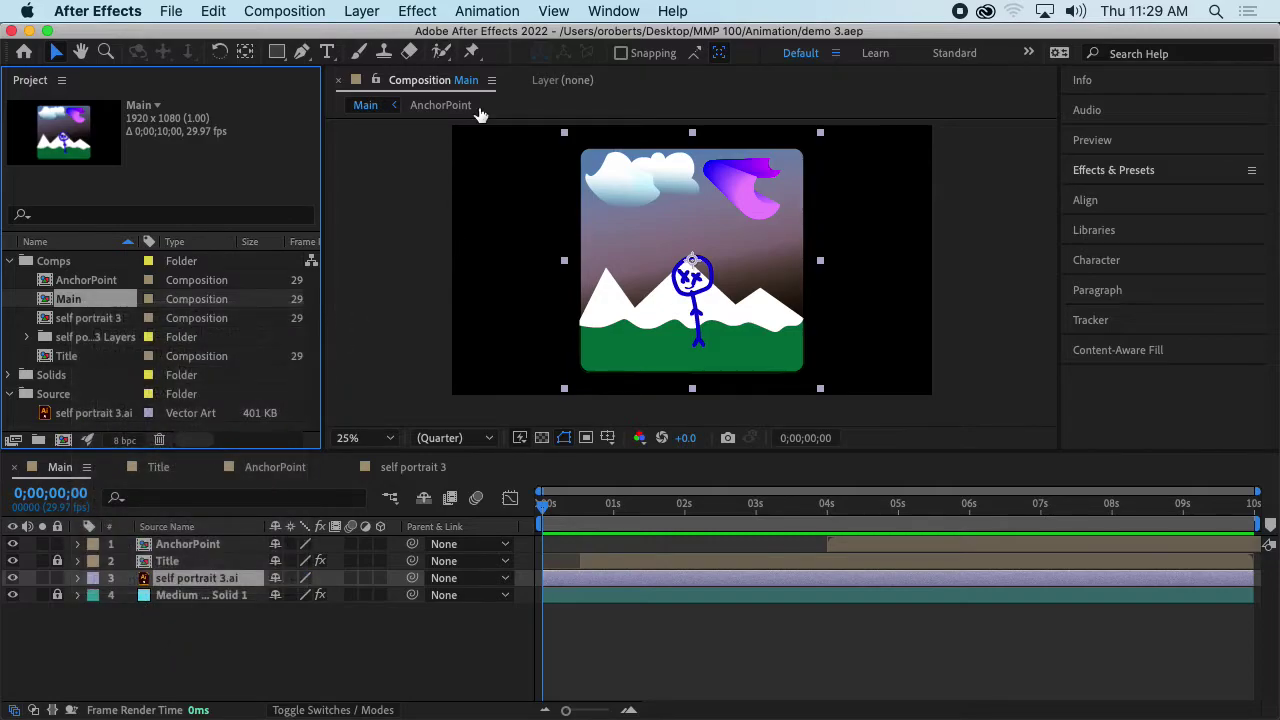
Search the application's commands for "render" and locate the Add to Render Queue command.
click(672, 11)
text(r)
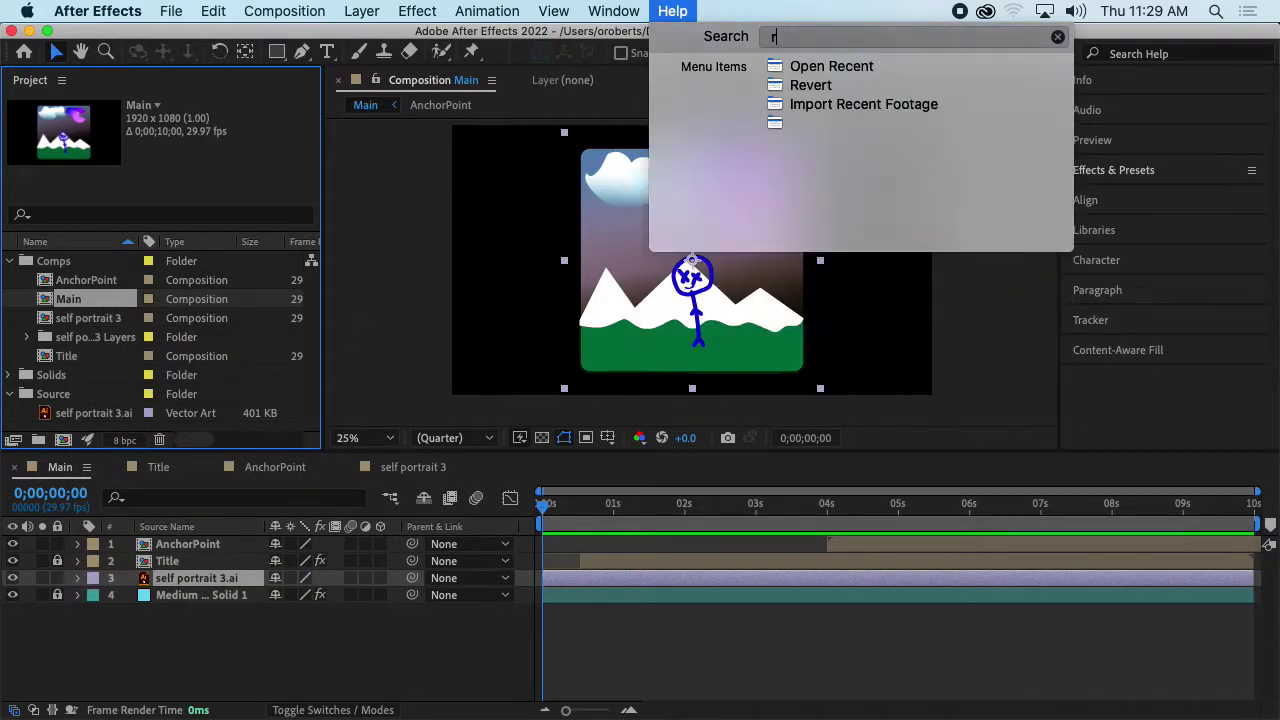
text(ender)
click(686, 11)
mouse_move(843, 150)
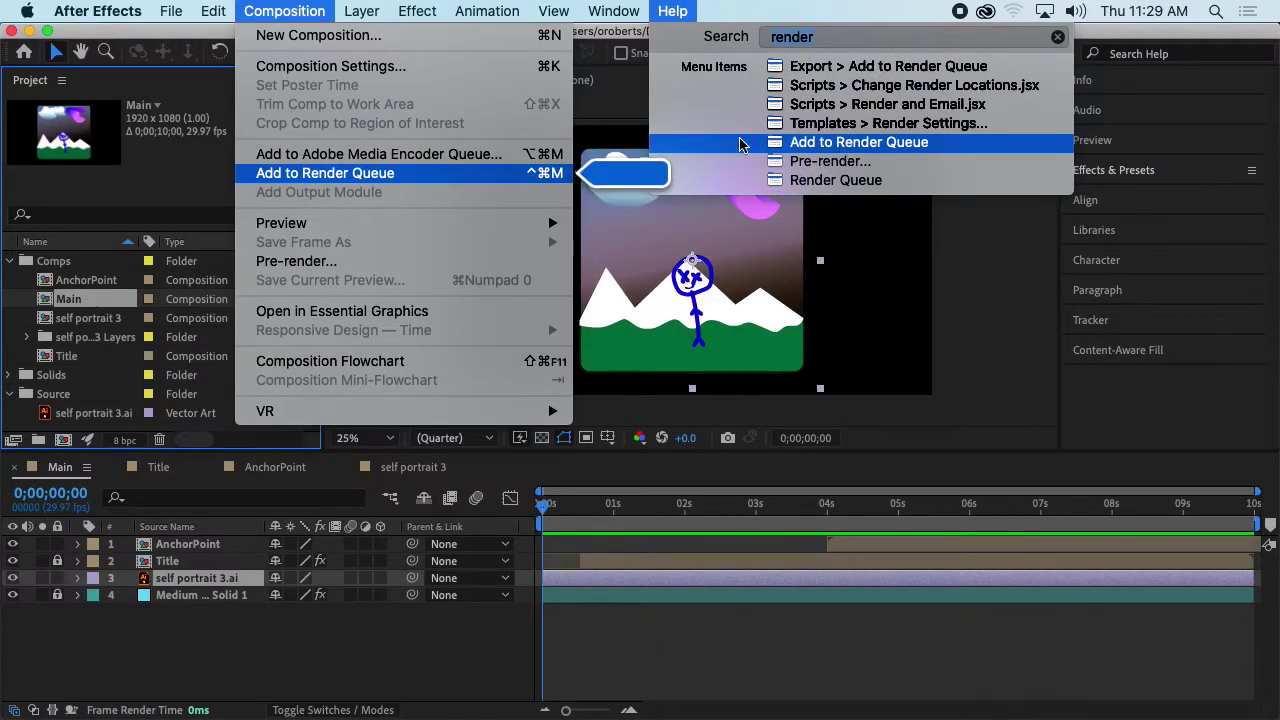
click(316, 8)
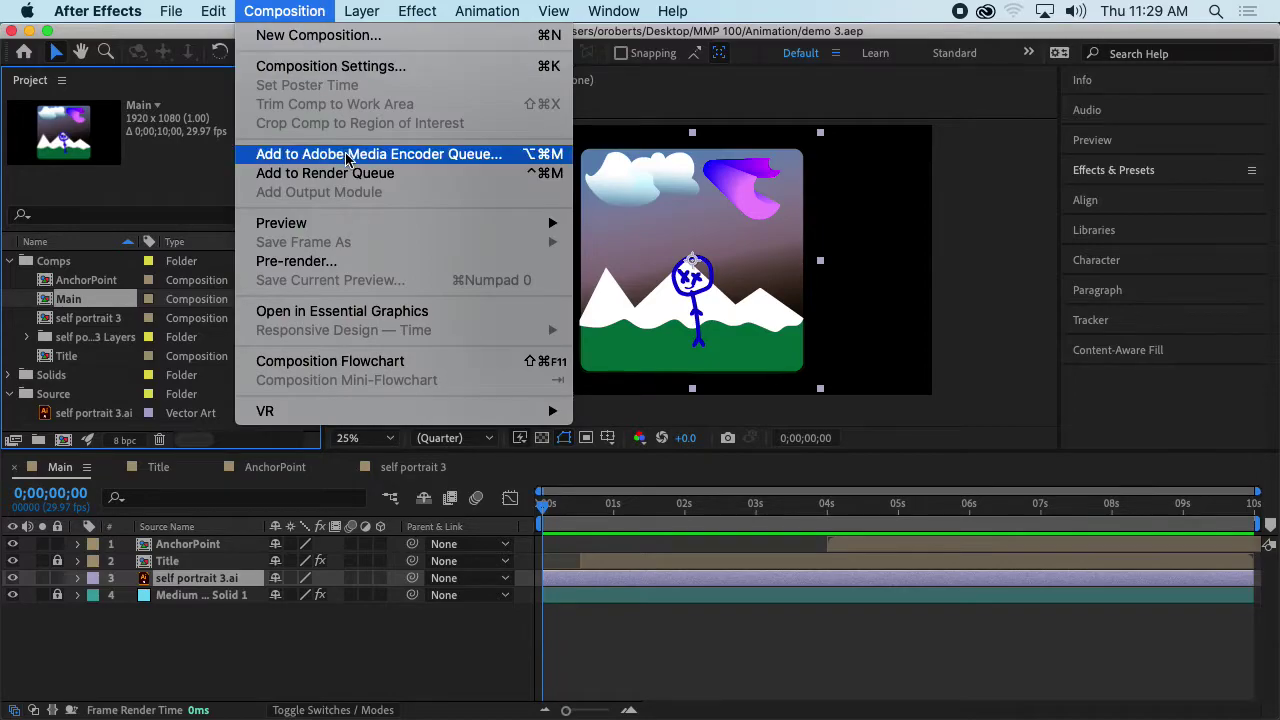
Select the Main composition in the project and add it to the render queue.
right_click(70, 300)
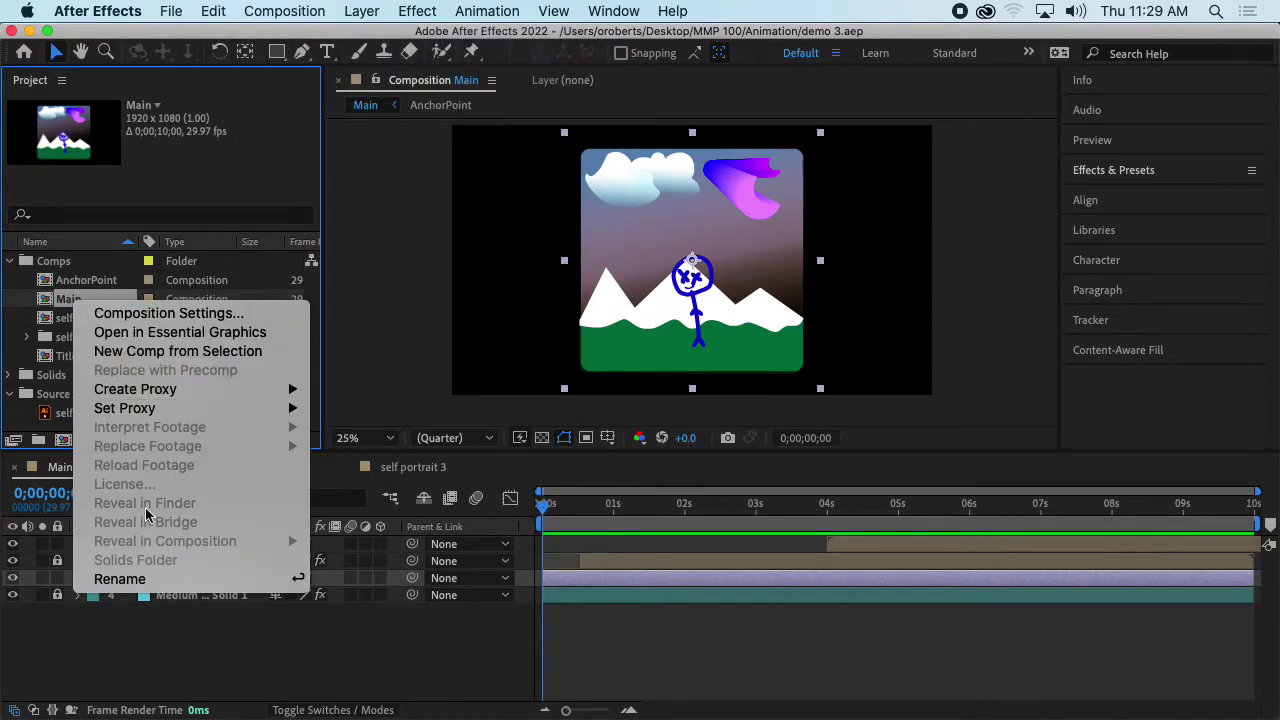
click(25, 312)
click(67, 356)
click(88, 300)
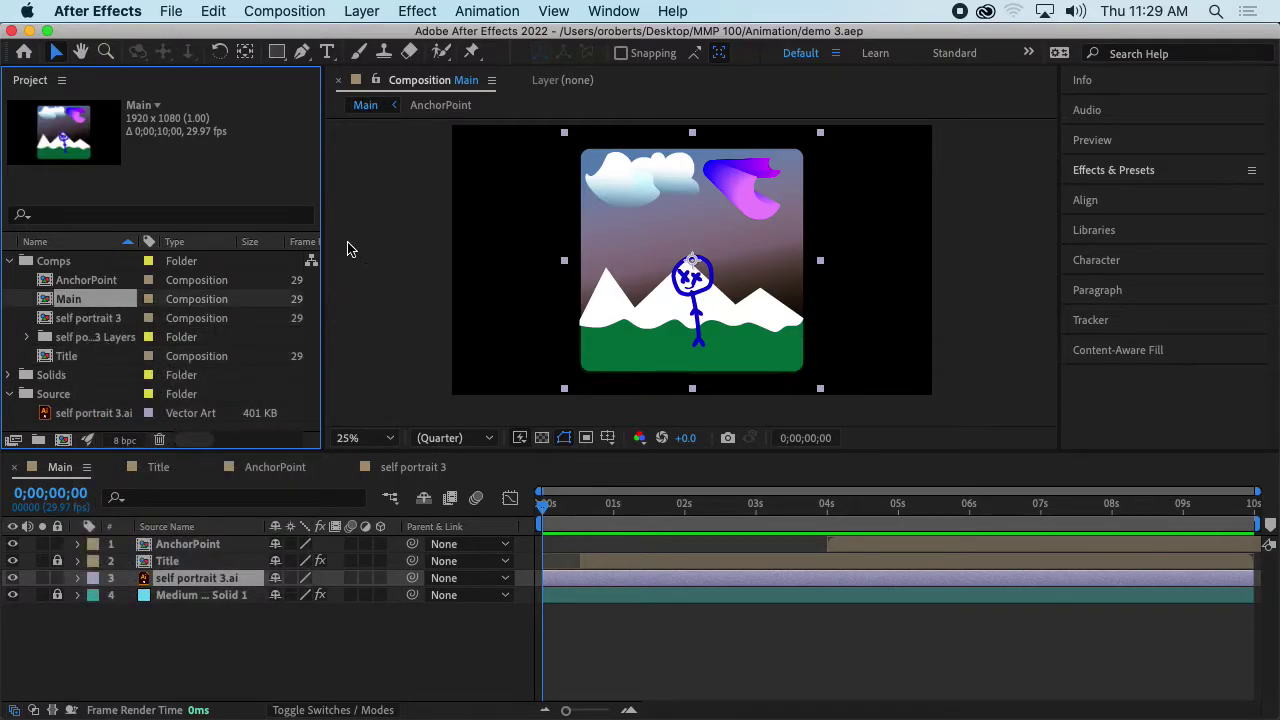
click(285, 11)
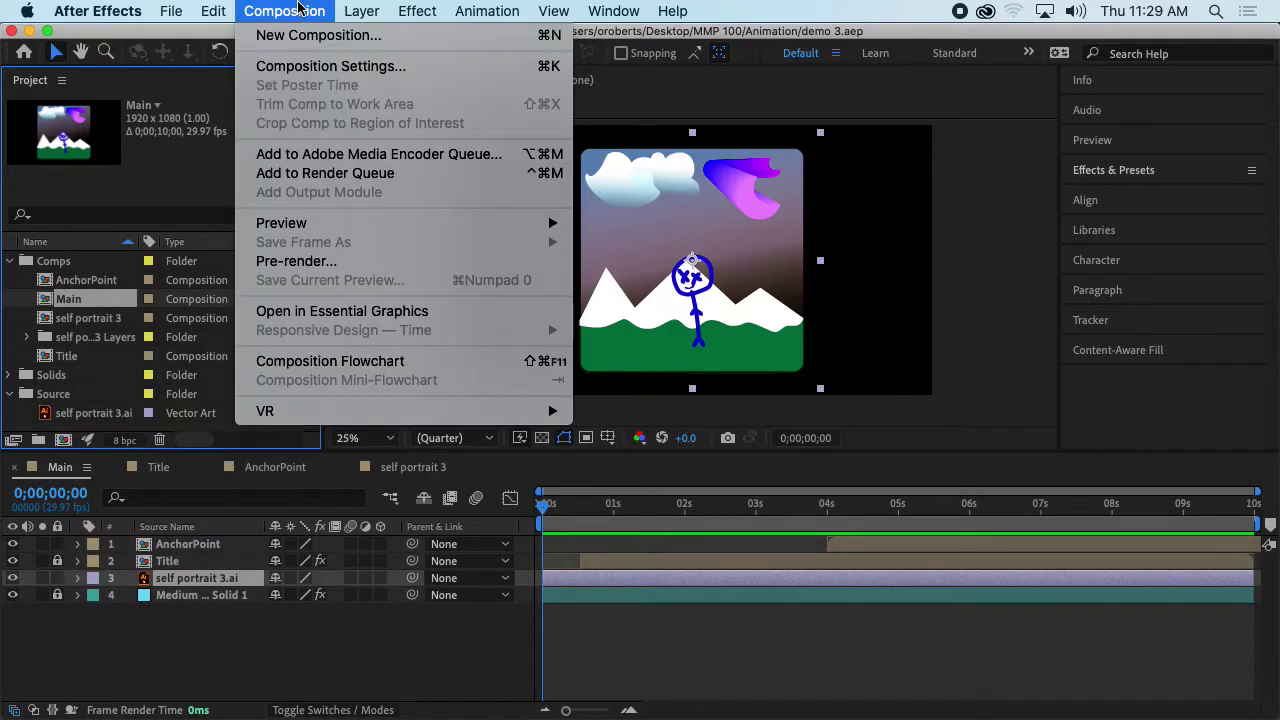
click(325, 175)
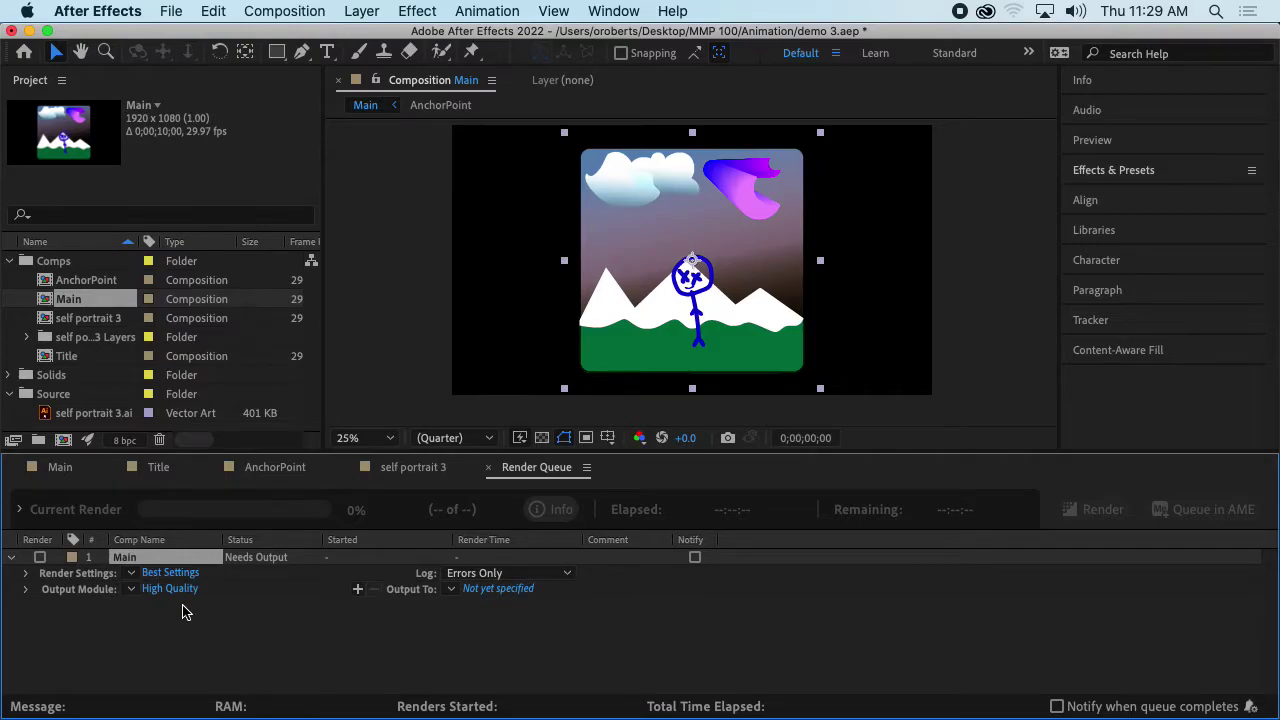
Enlarge the Render Queue area and expand the render settings details of the Main item.
click(25, 574)
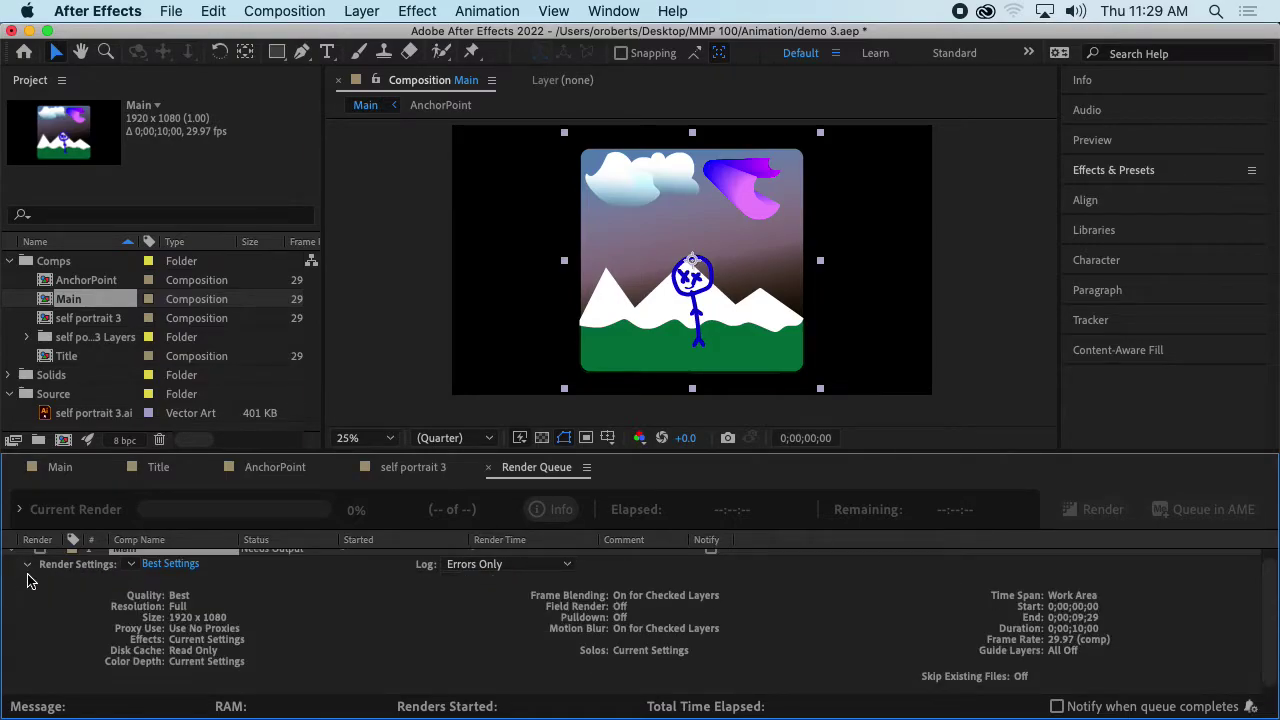
click(27, 564)
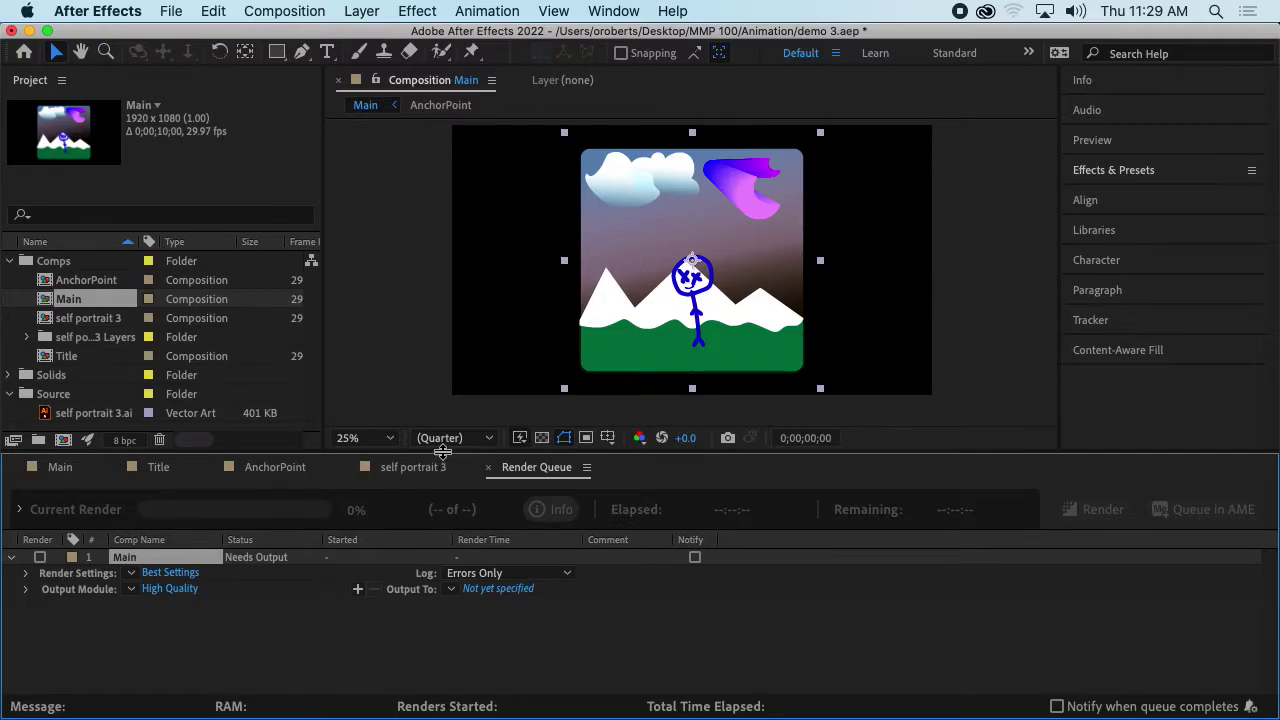
drag(443, 452, 443, 163)
click(26, 284)
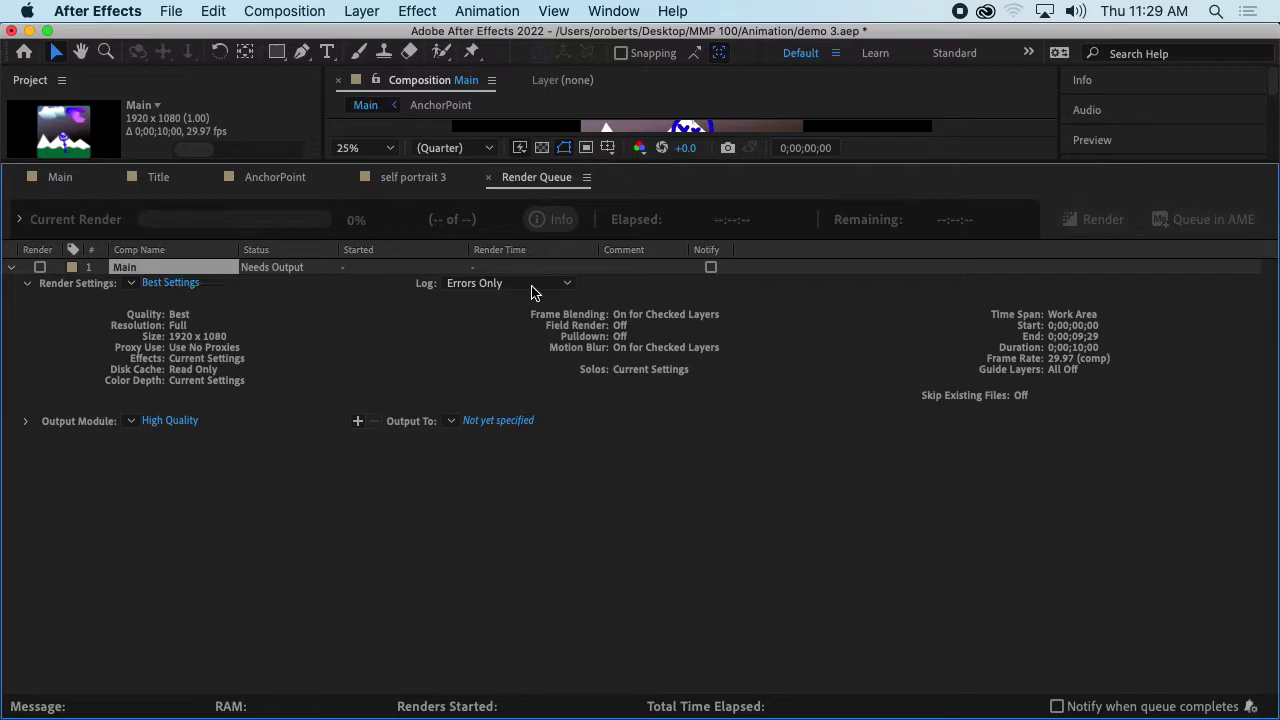
Configure the Main item's render settings with Best quality and Full resolution, and apply them.
click(188, 285)
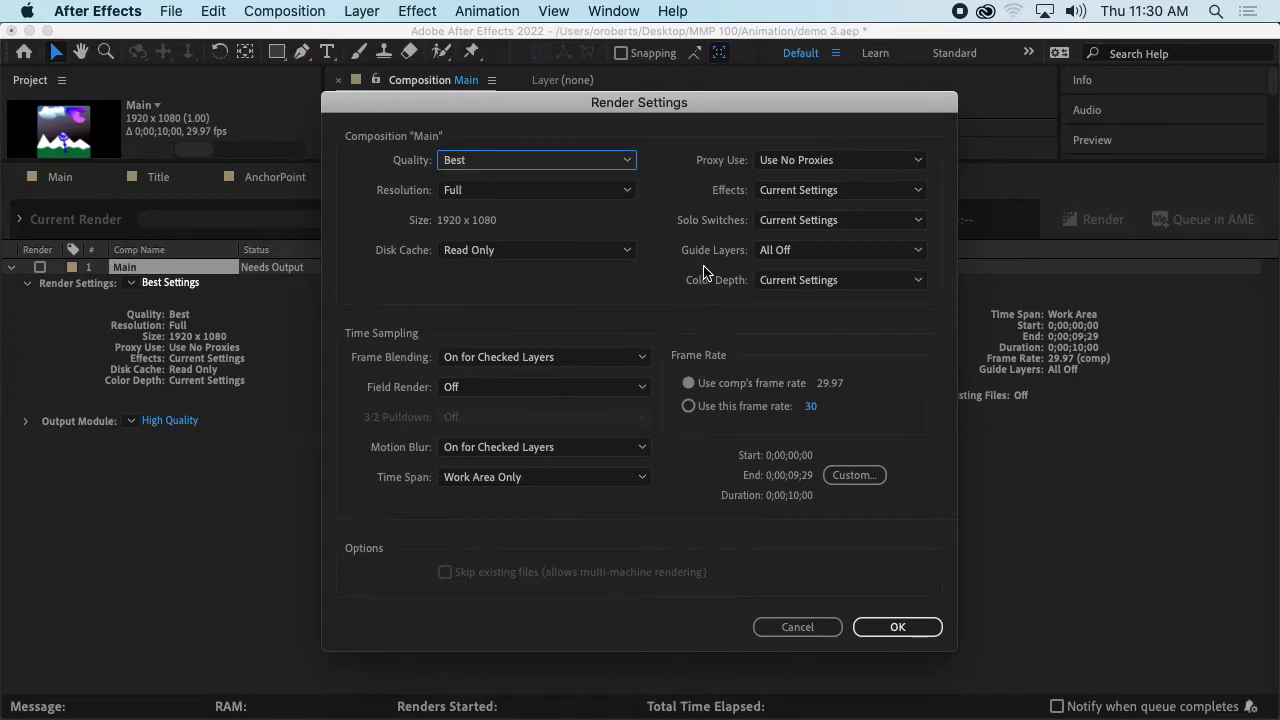
click(602, 155)
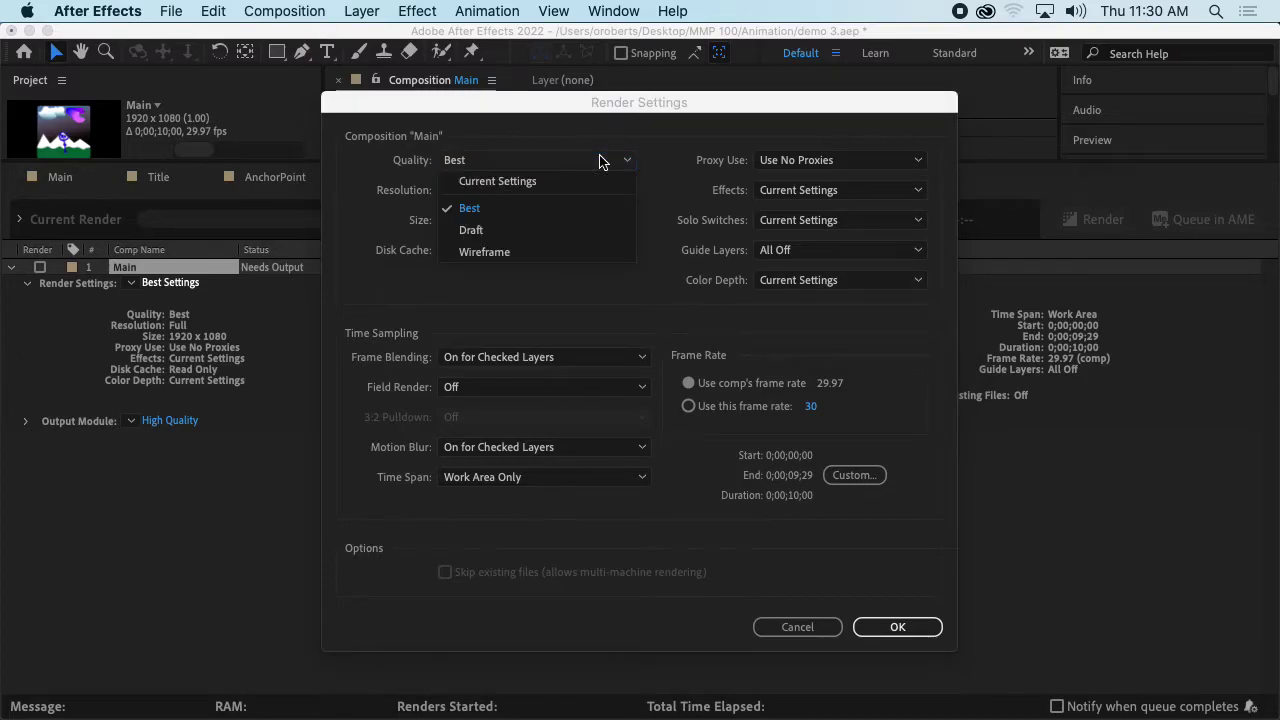
click(520, 137)
click(515, 191)
click(521, 195)
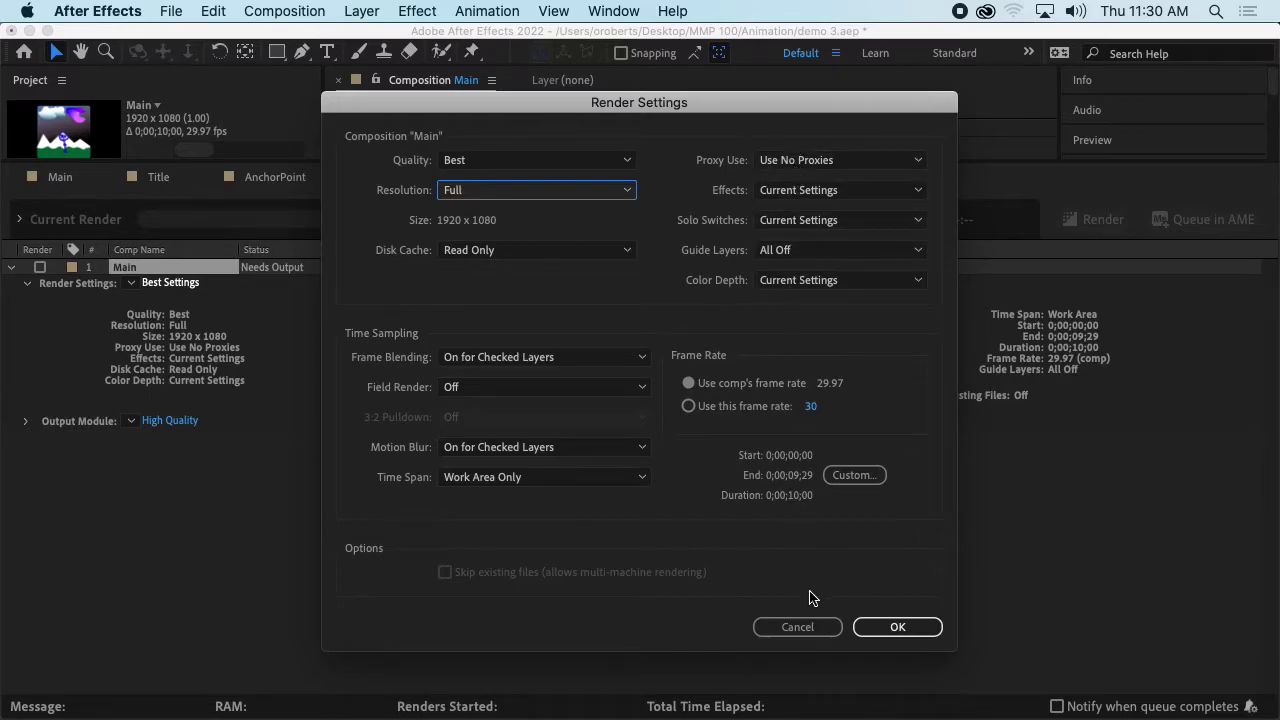
click(897, 628)
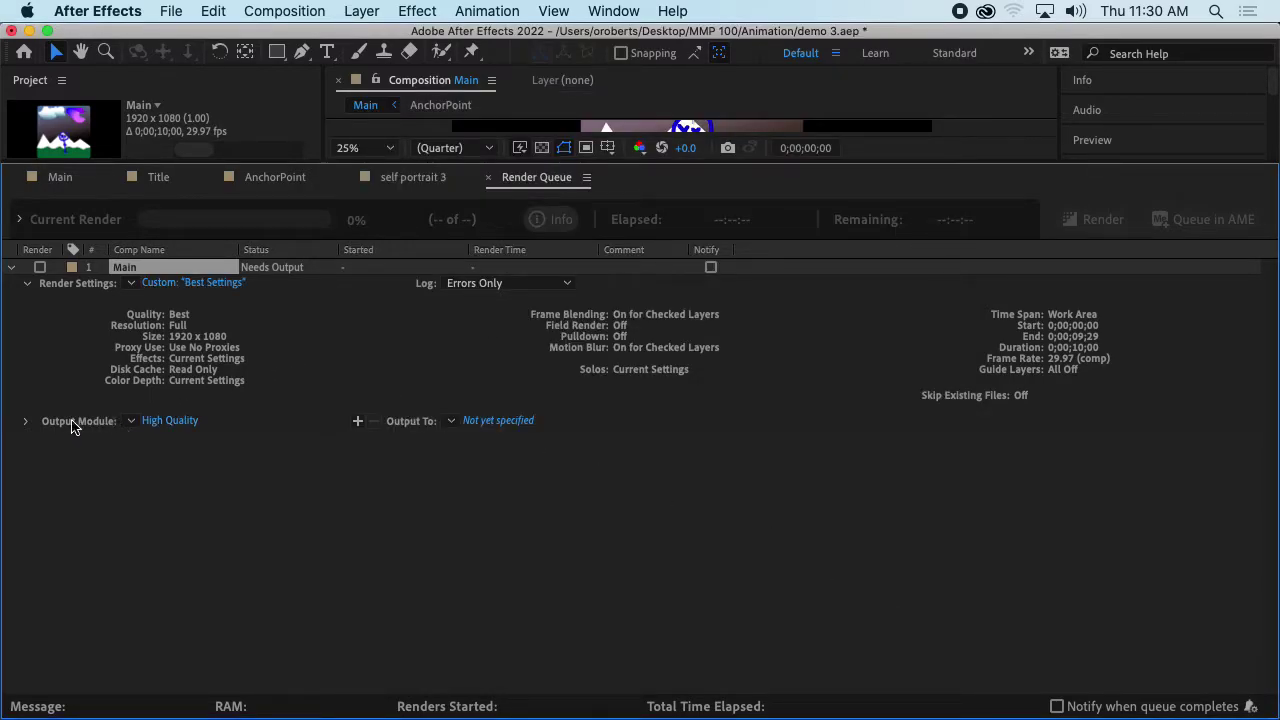
Switch from the render settings details to the output module details, and open the module's settings with QuickTime kept as the format.
click(27, 283)
click(25, 299)
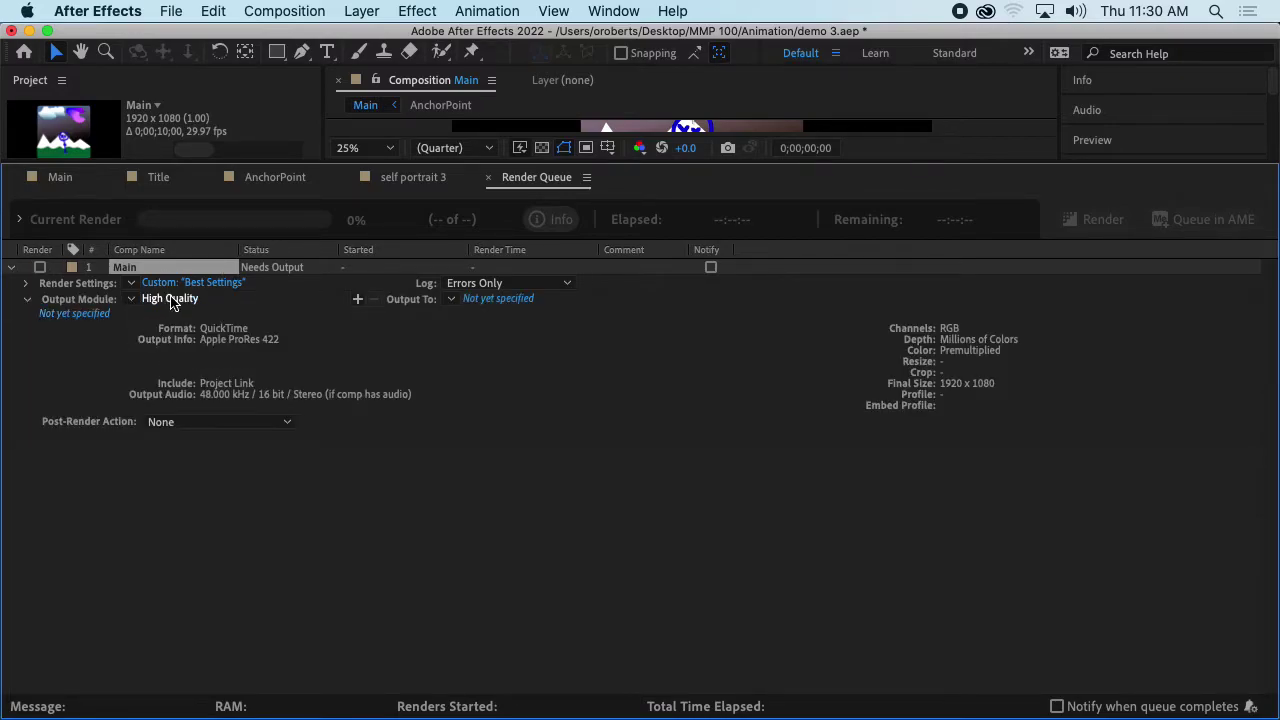
click(174, 299)
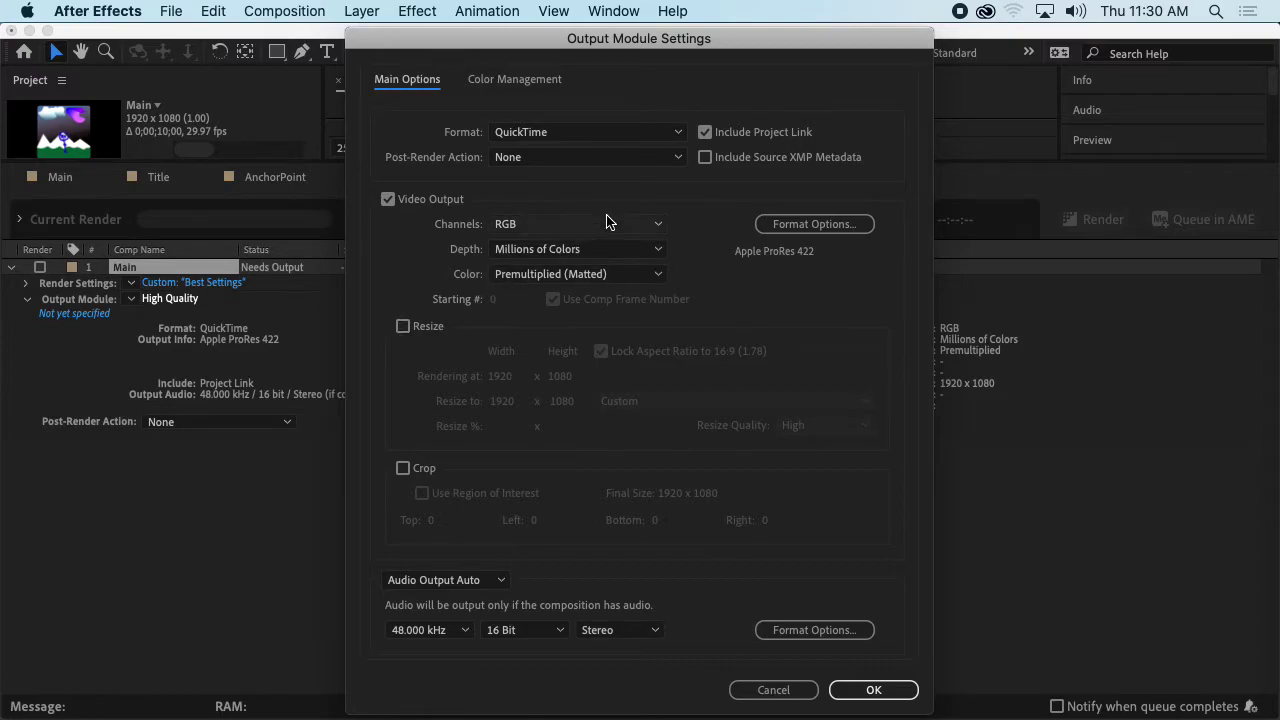
click(587, 134)
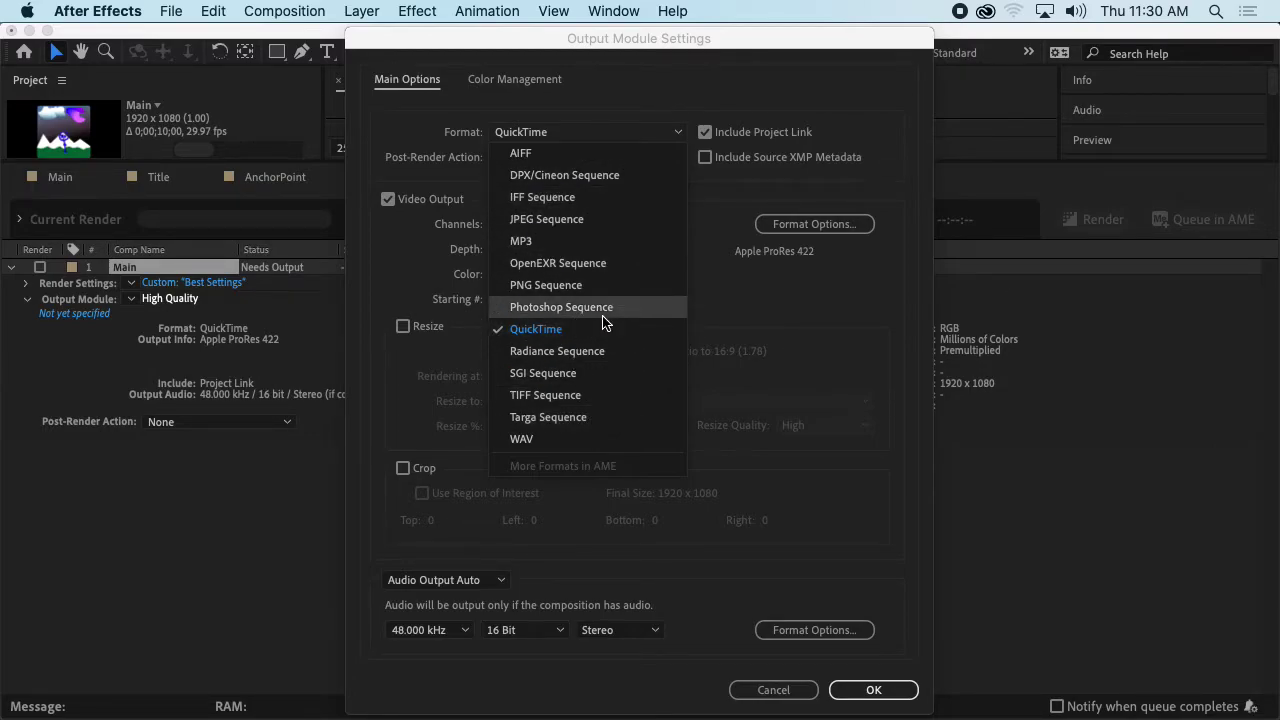
click(740, 260)
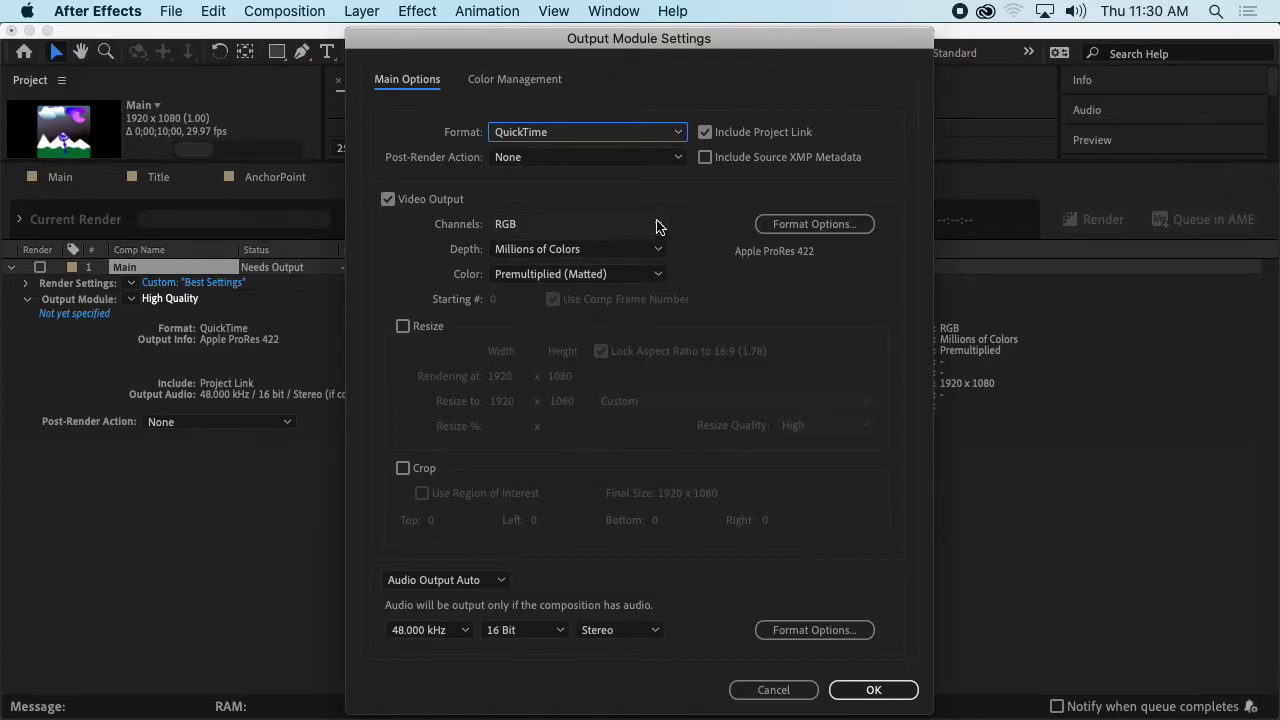
Review the available video codecs in the QuickTime format options and leave them without changes.
click(760, 226)
click(612, 167)
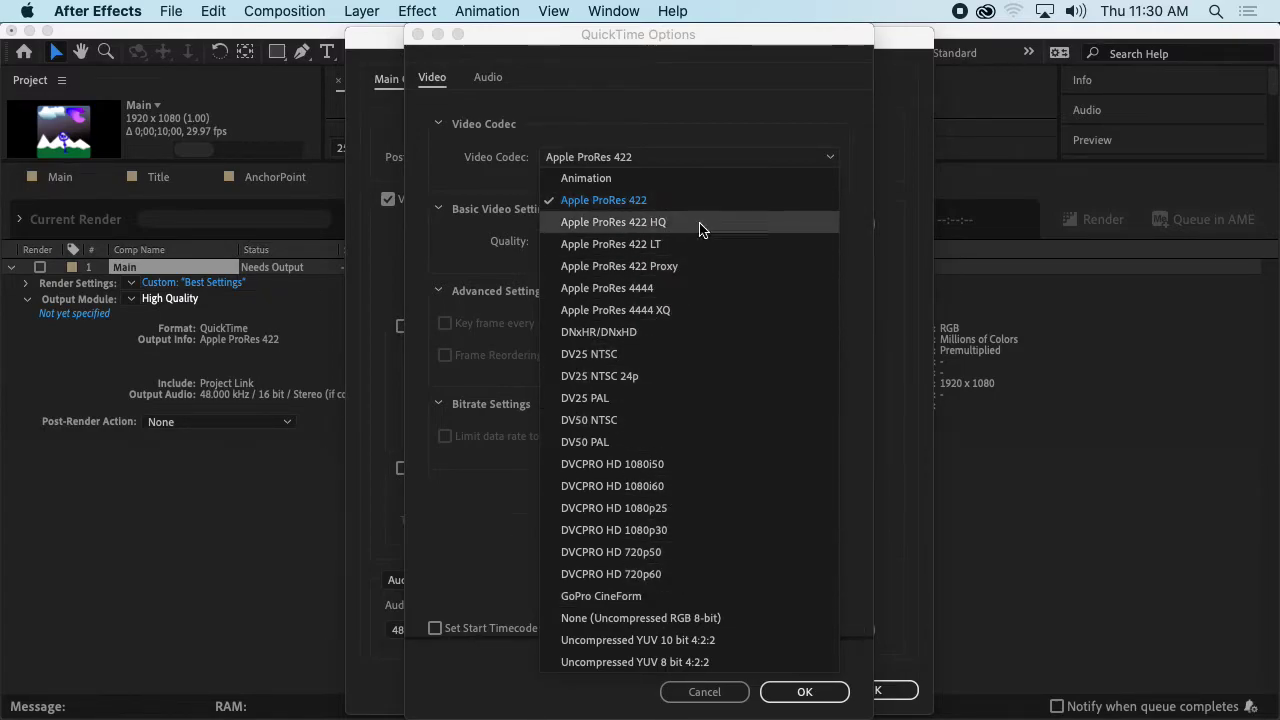
click(683, 90)
click(714, 688)
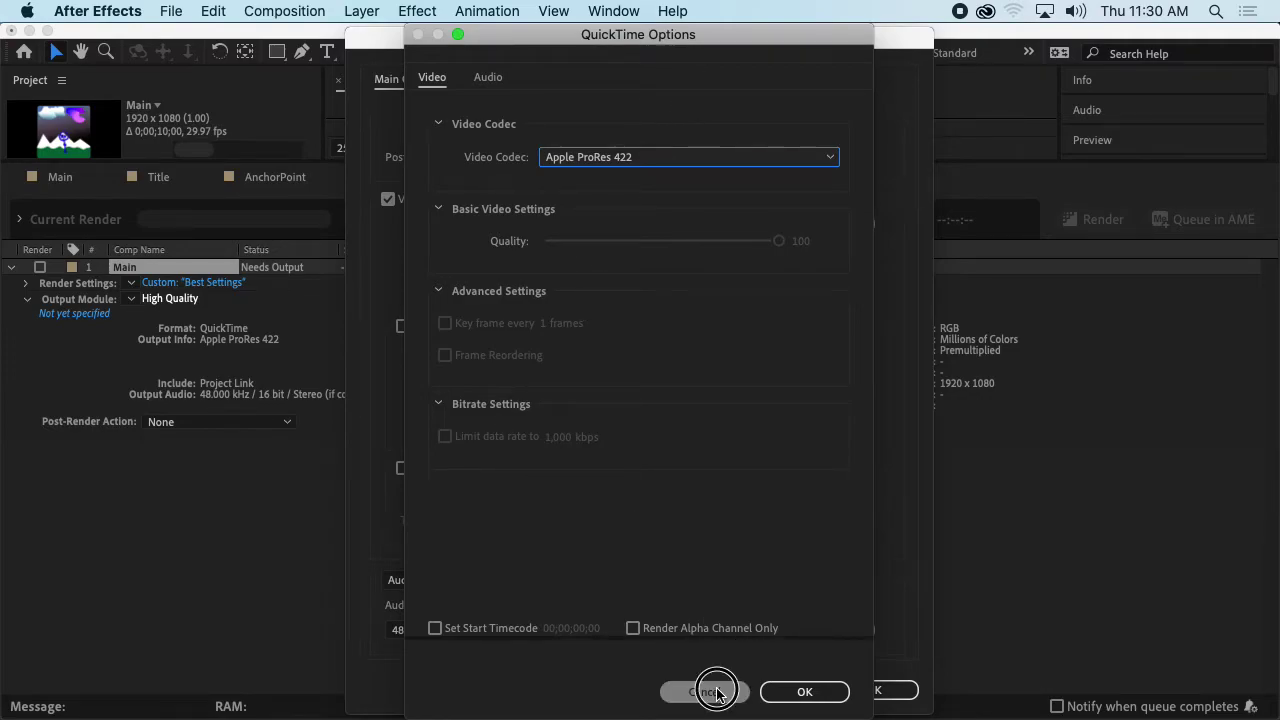
Keep the post-render action at None, turn audio output off, and apply the output module settings.
click(637, 157)
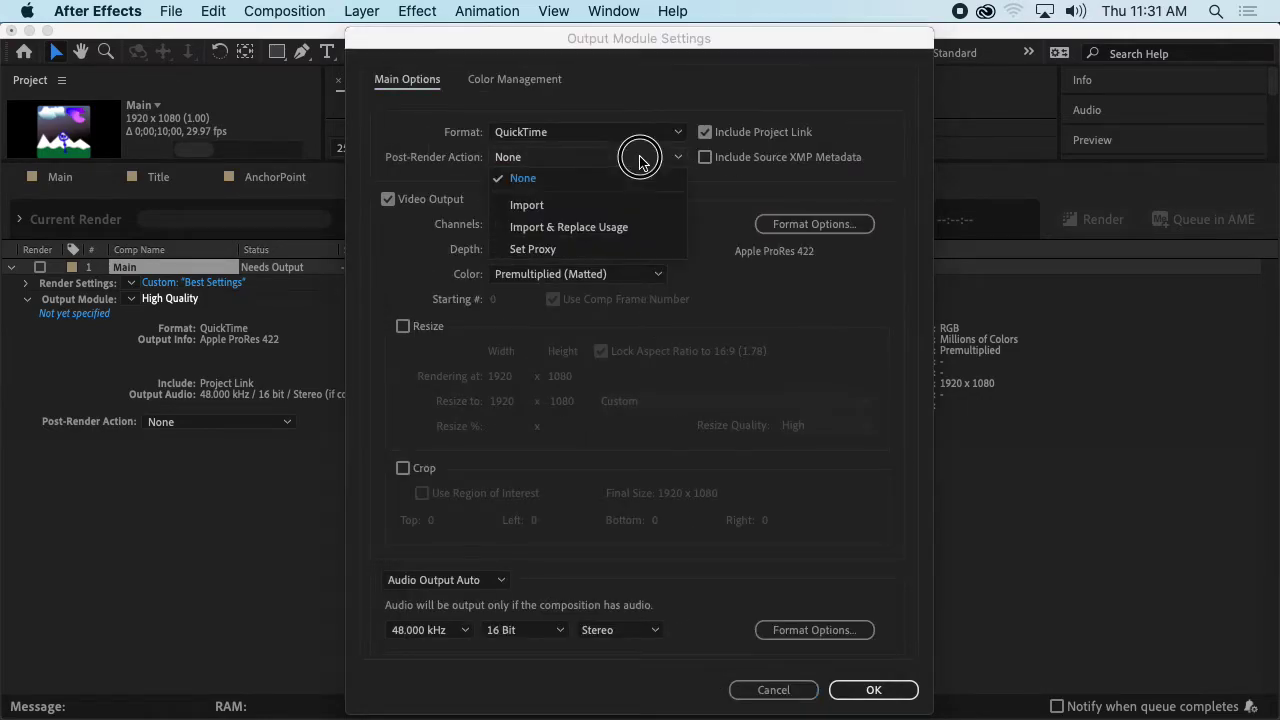
click(625, 179)
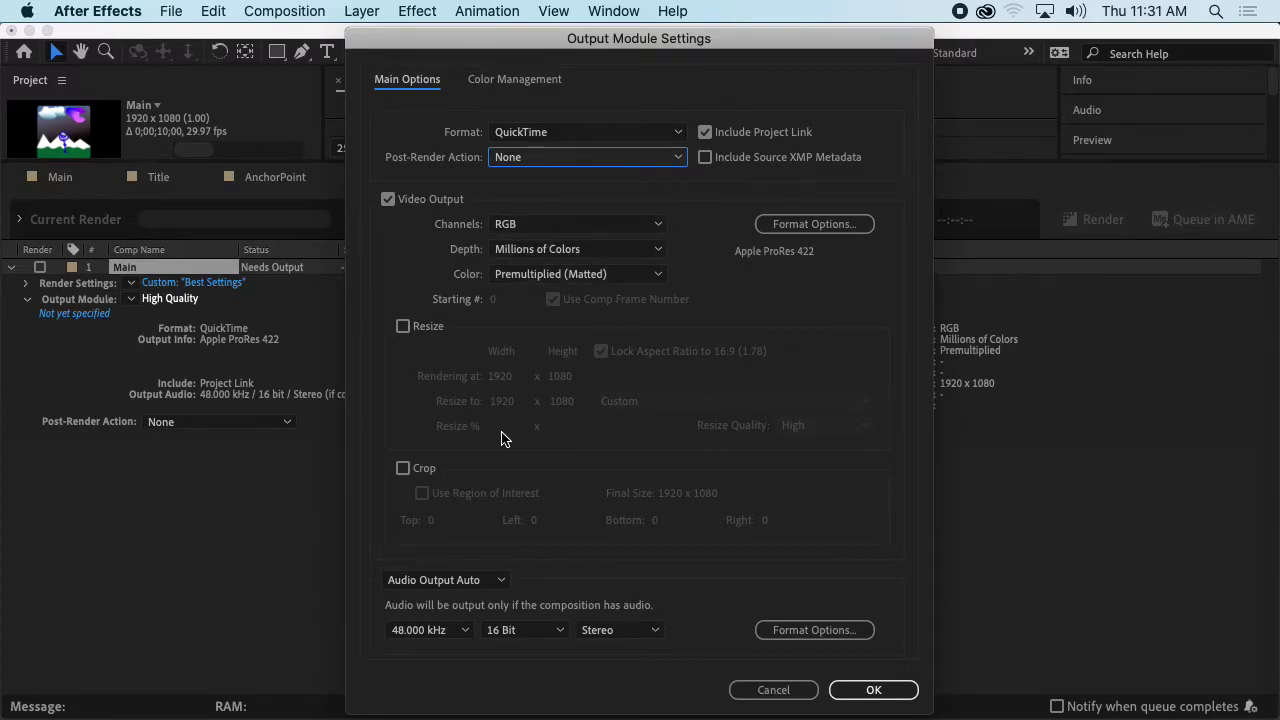
click(488, 584)
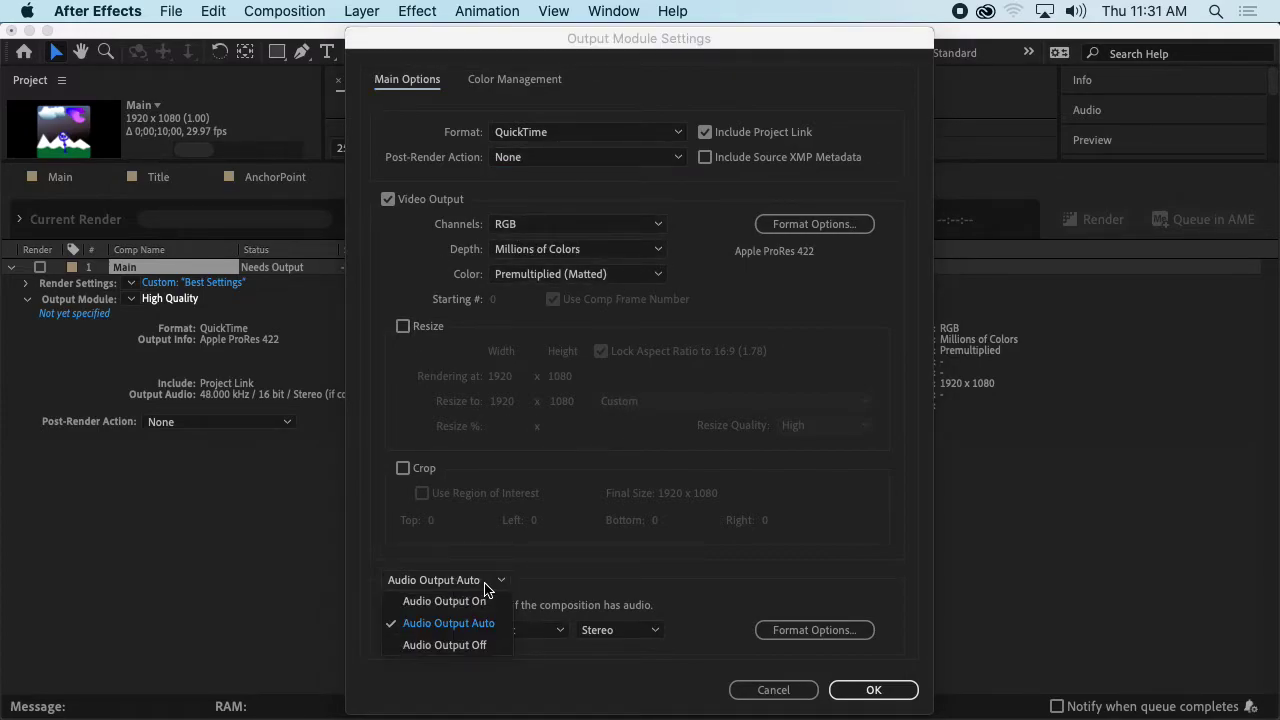
click(486, 647)
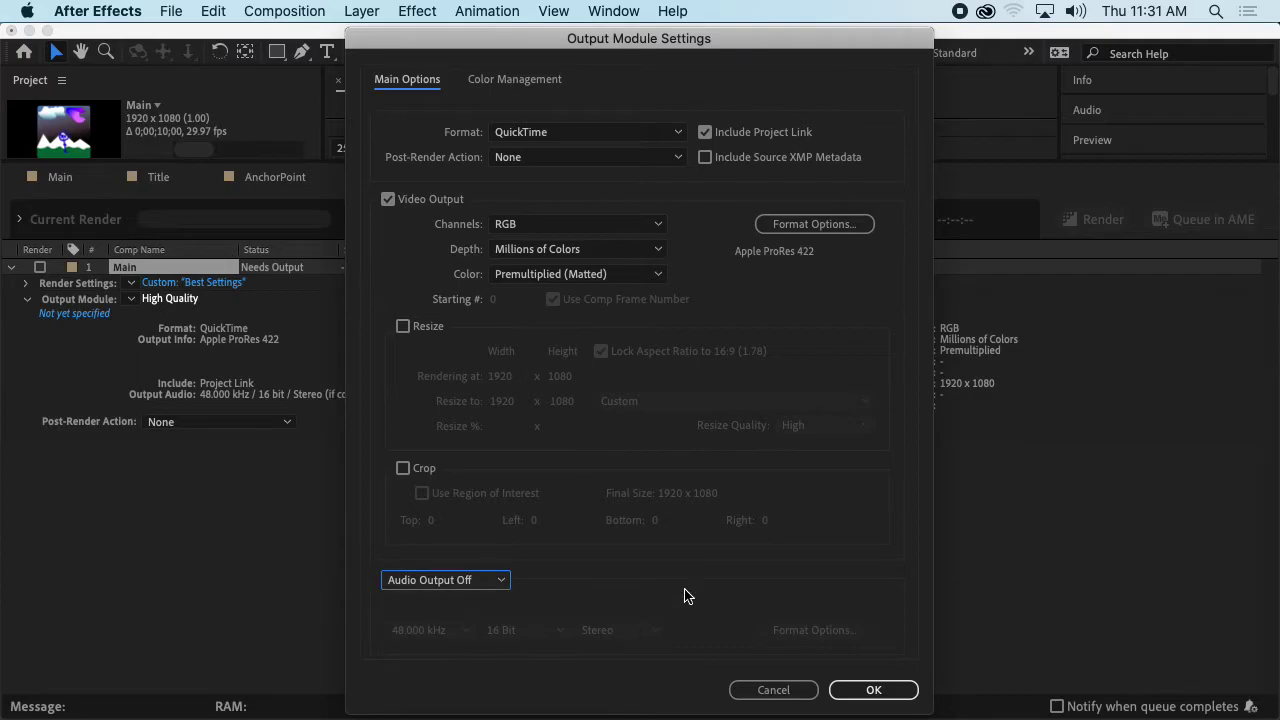
click(871, 690)
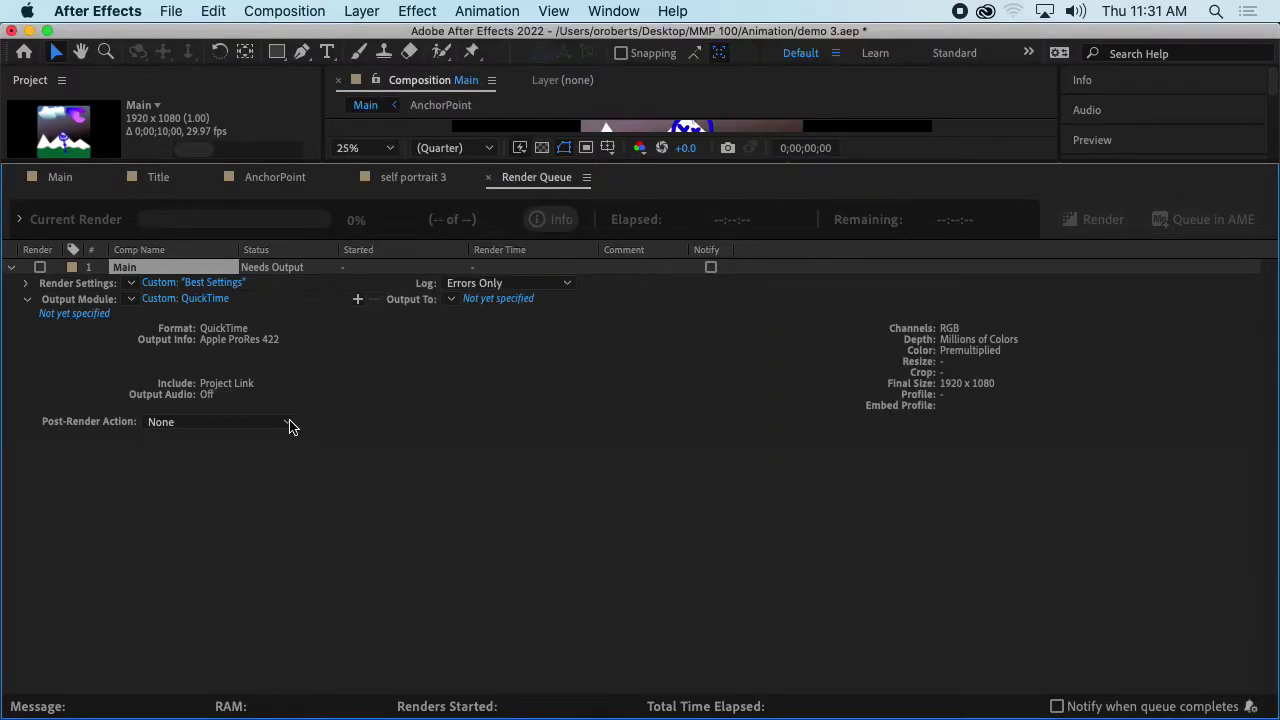
Collapse the output module details of the Main render item.
click(131, 299)
click(87, 312)
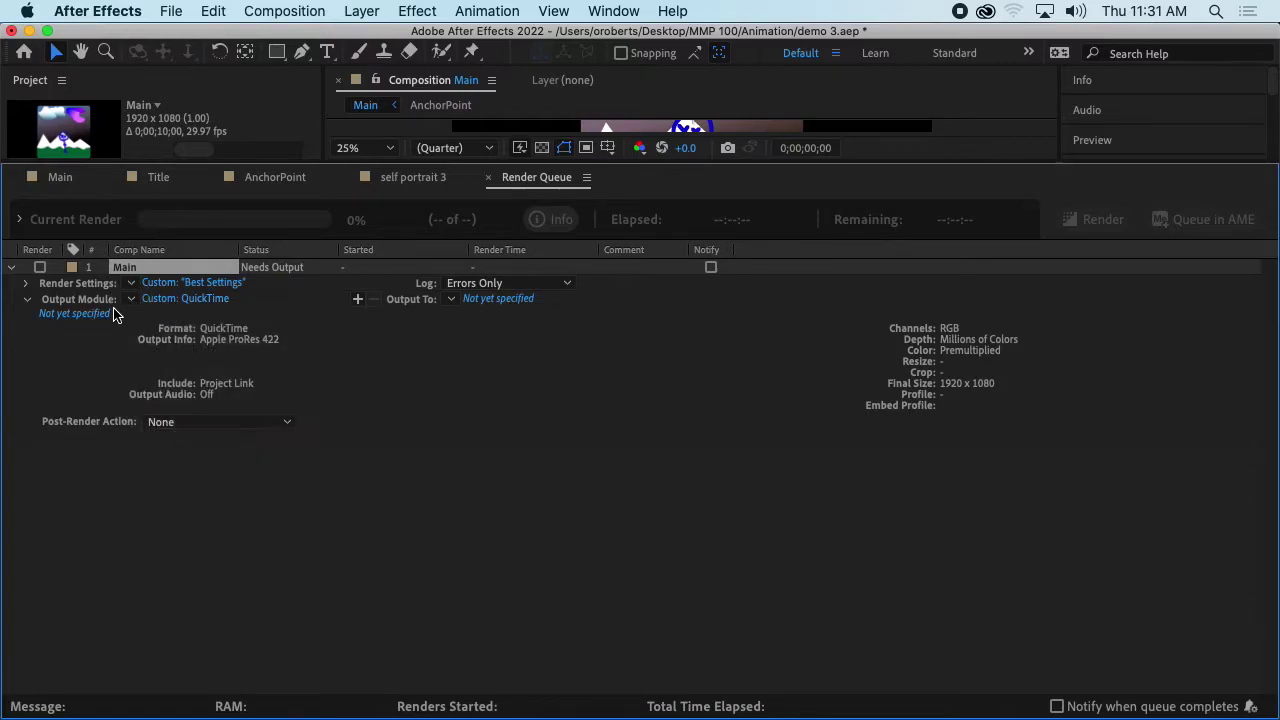
click(38, 301)
click(27, 300)
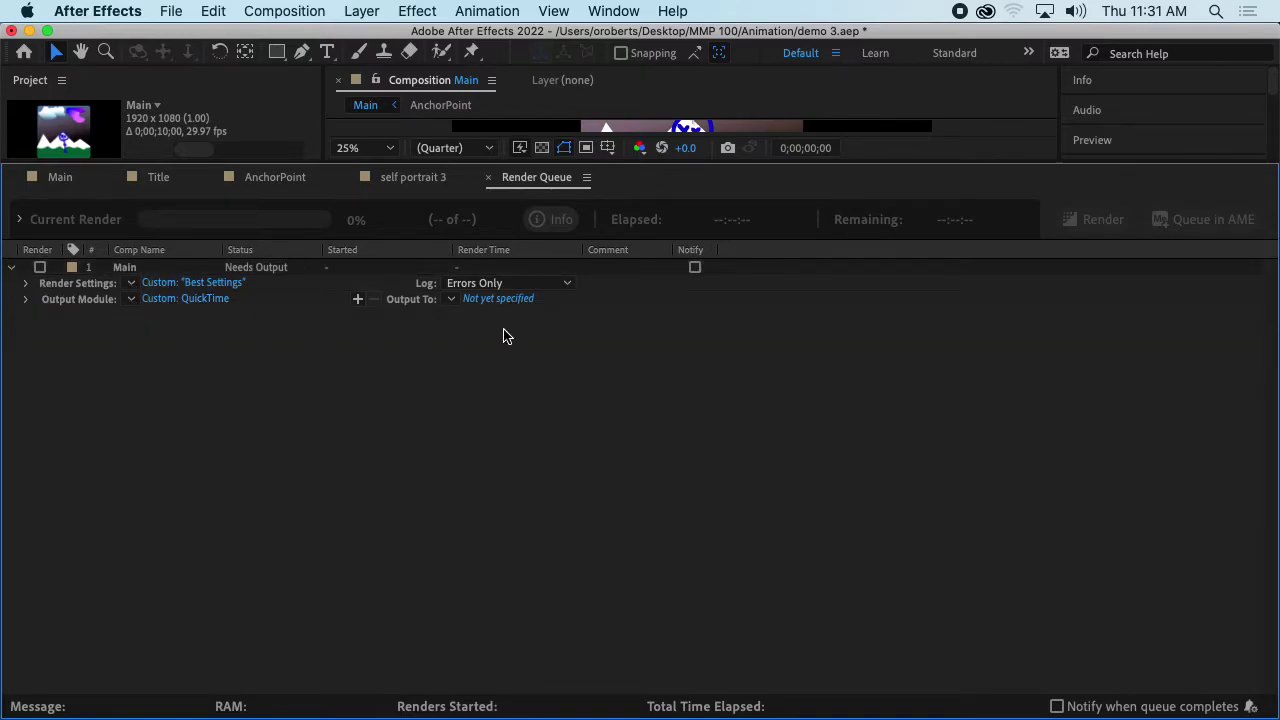
Set the output movie to Main.mov in the Desktop's MMP 100 > Animation folder, keeping the QuickTime (*.mov) file format, and save the destination.
click(492, 299)
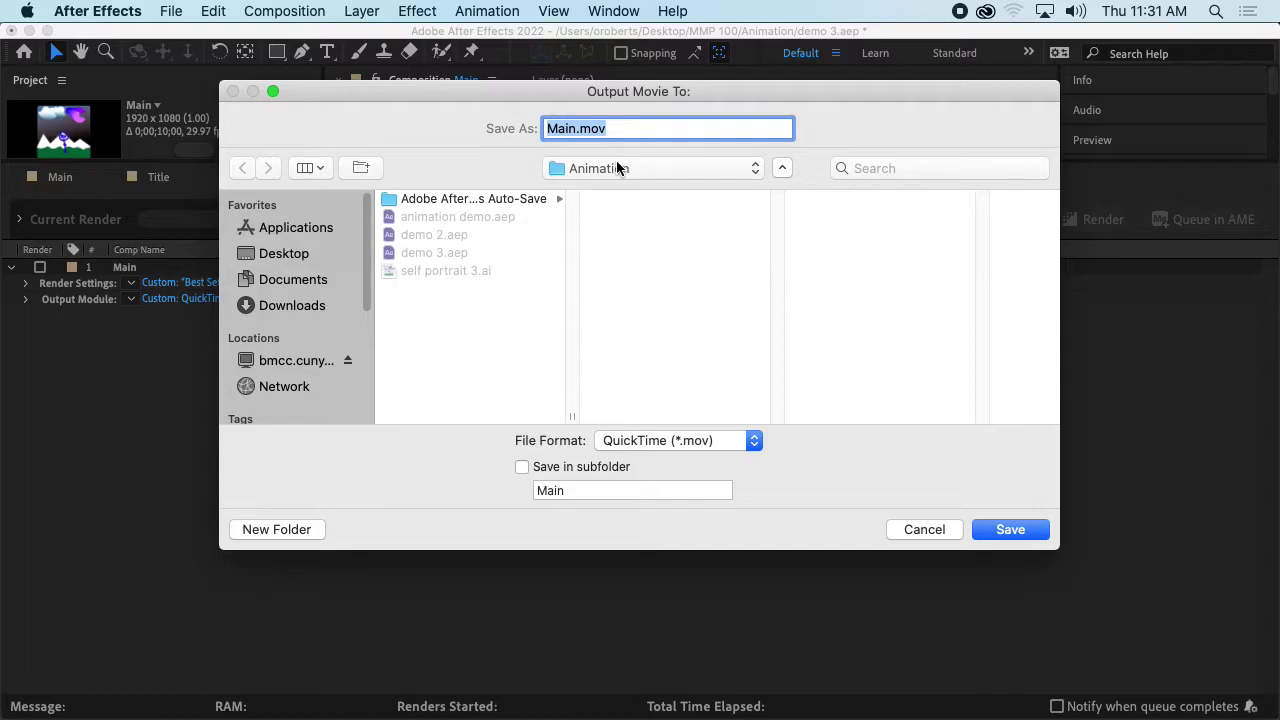
click(782, 168)
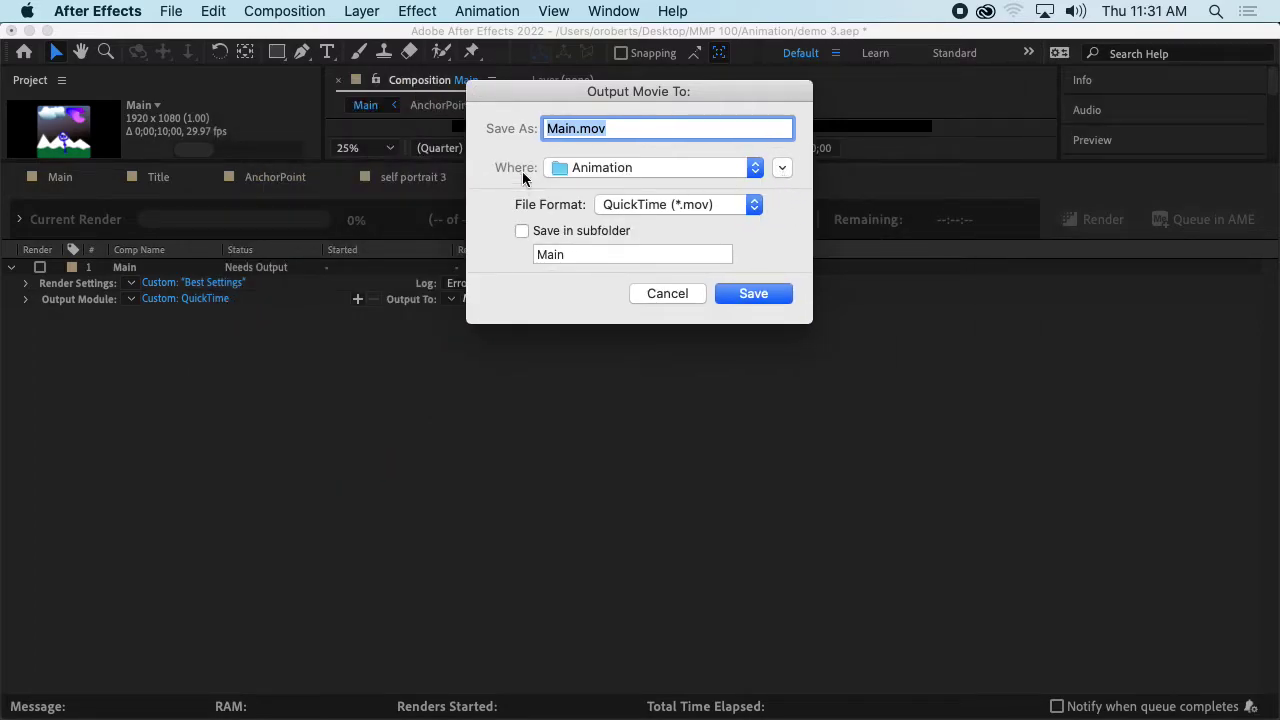
click(781, 168)
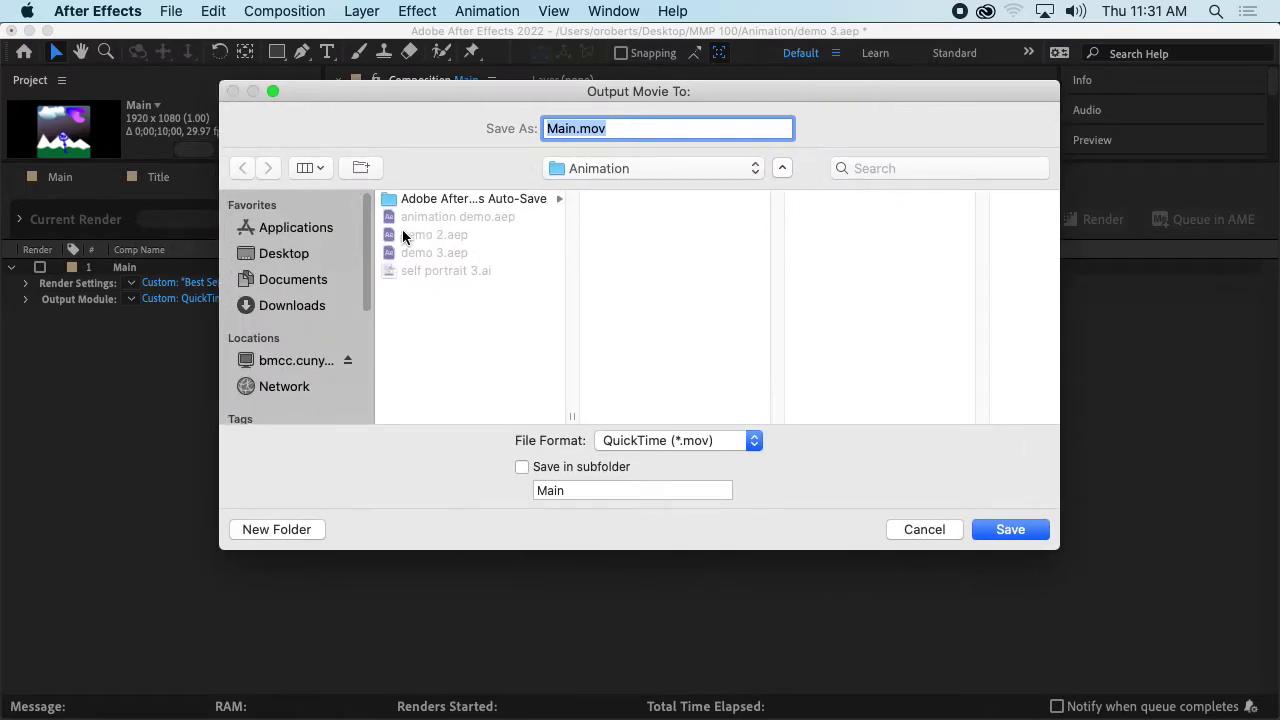
click(305, 251)
click(478, 217)
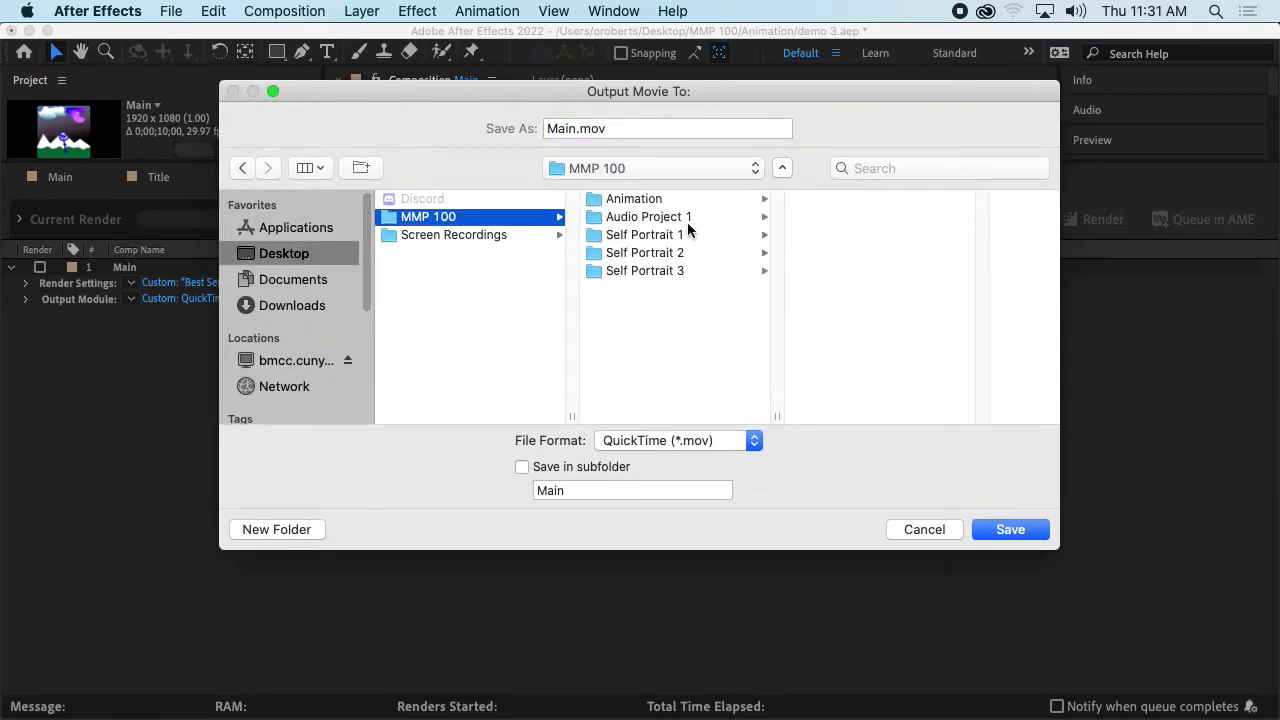
click(686, 199)
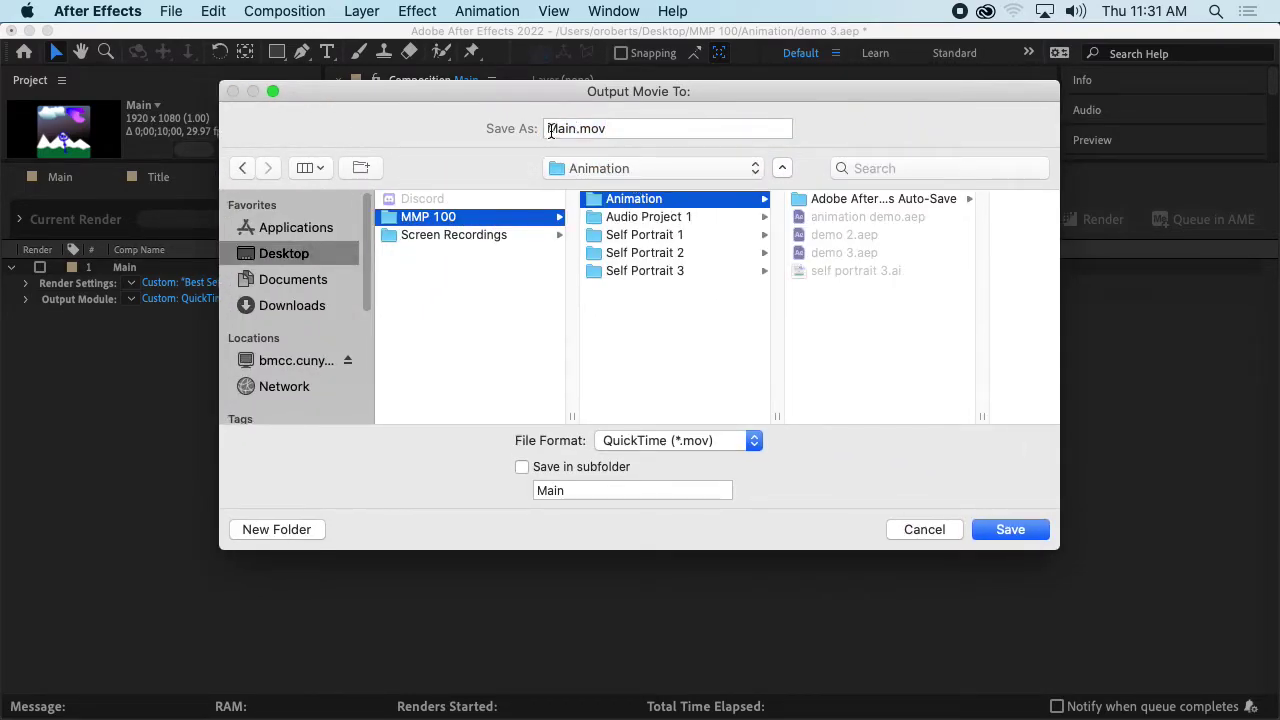
click(634, 127)
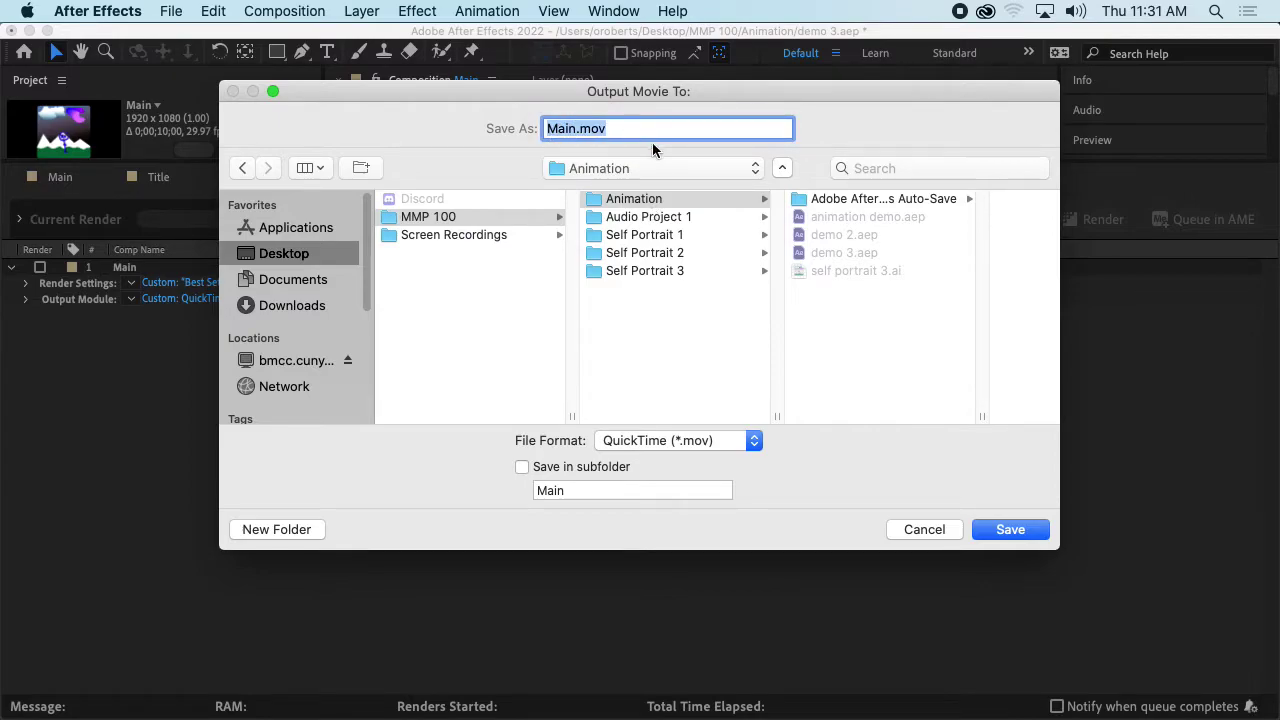
click(730, 440)
click(660, 440)
click(1010, 530)
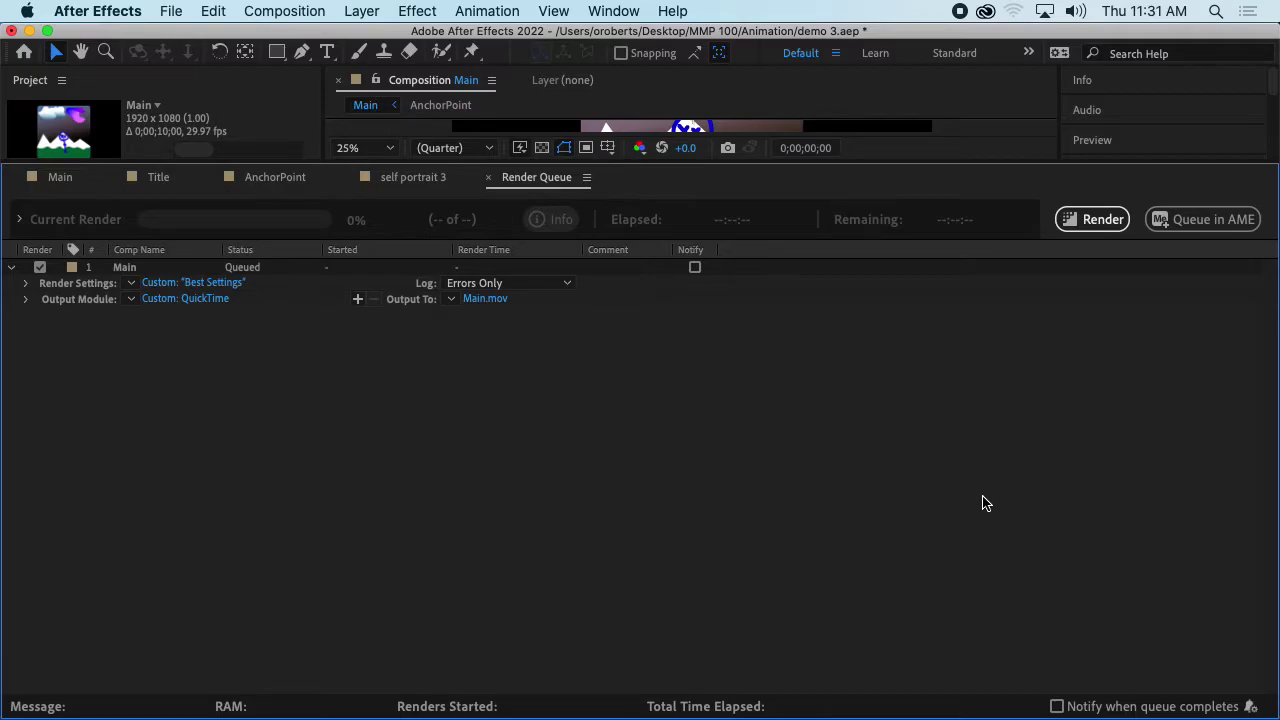
Render the queued Main composition and check the current render's progress details while it runs.
click(1079, 226)
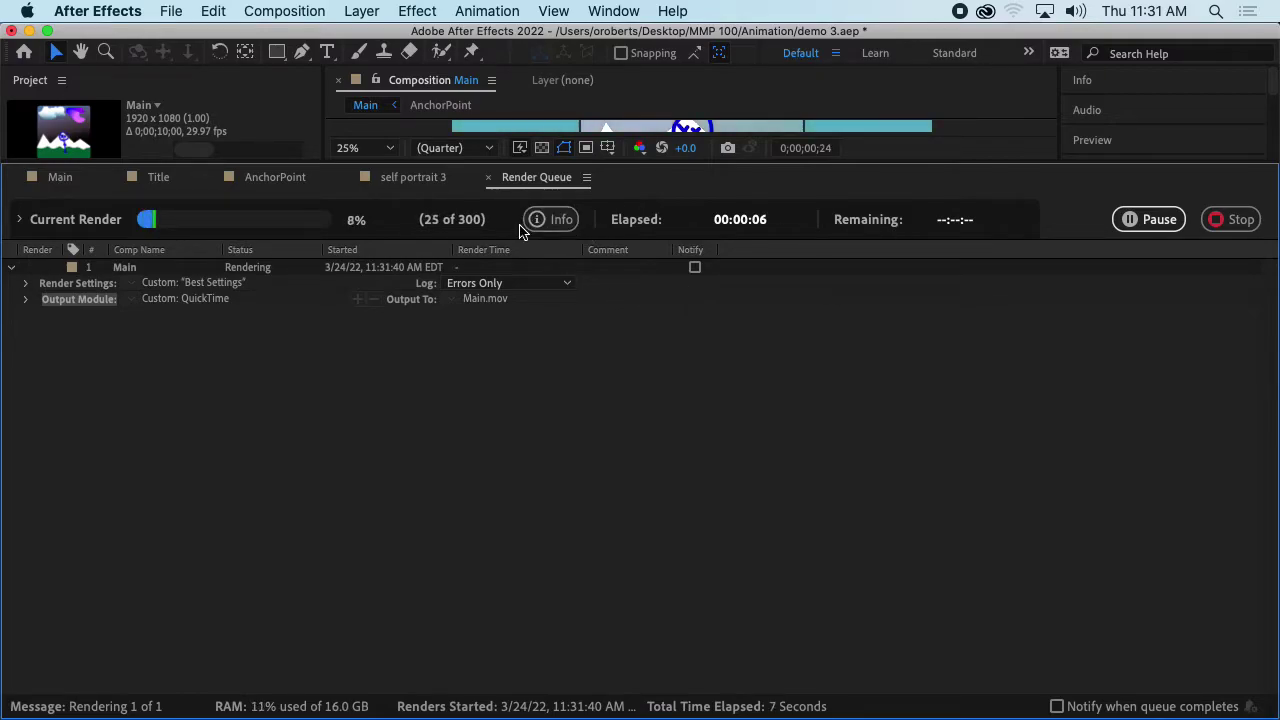
click(20, 221)
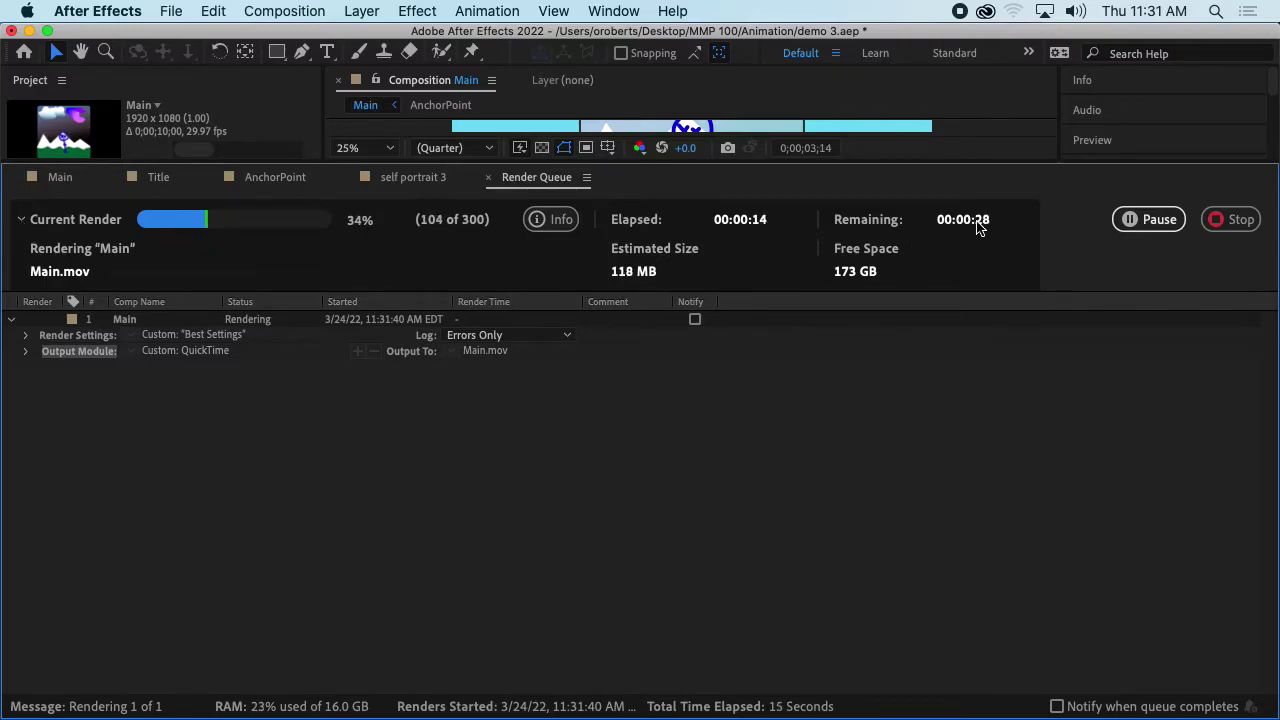
click(24, 219)
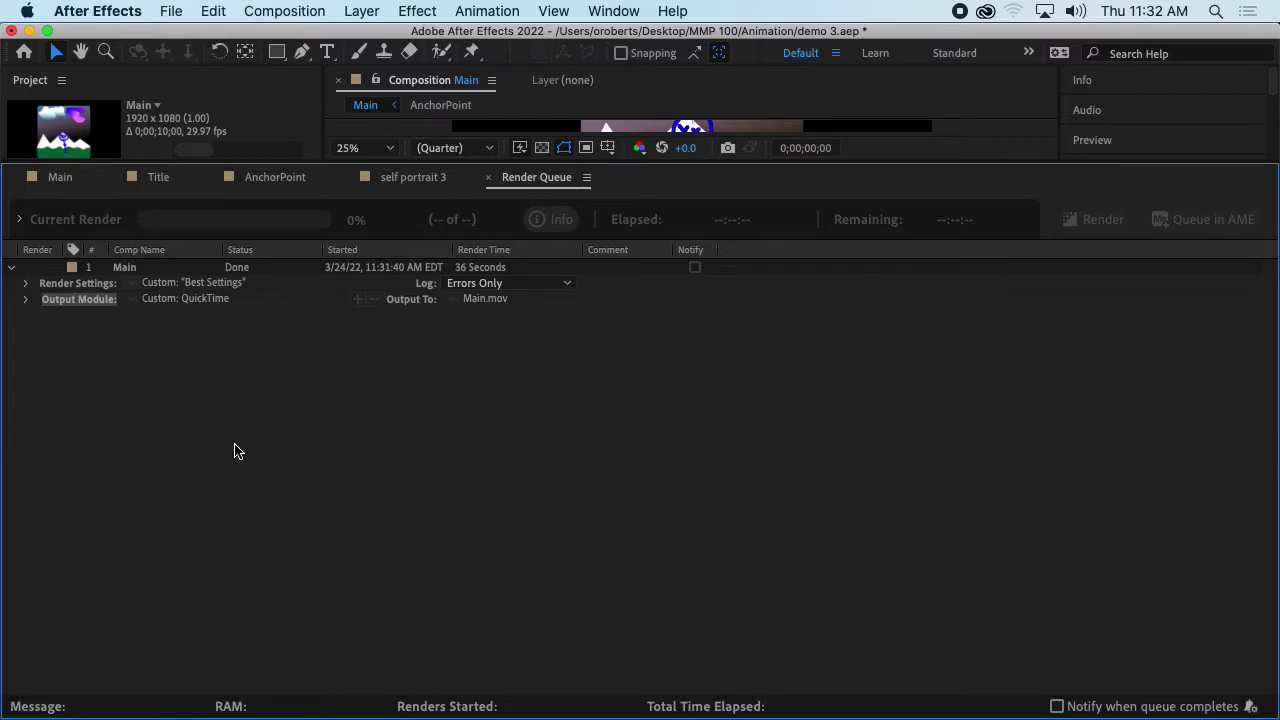
Switch to Finder, play the rendered Main.mov from the Animation folder in QuickTime Player, and quit the player.
key(super+Tab)
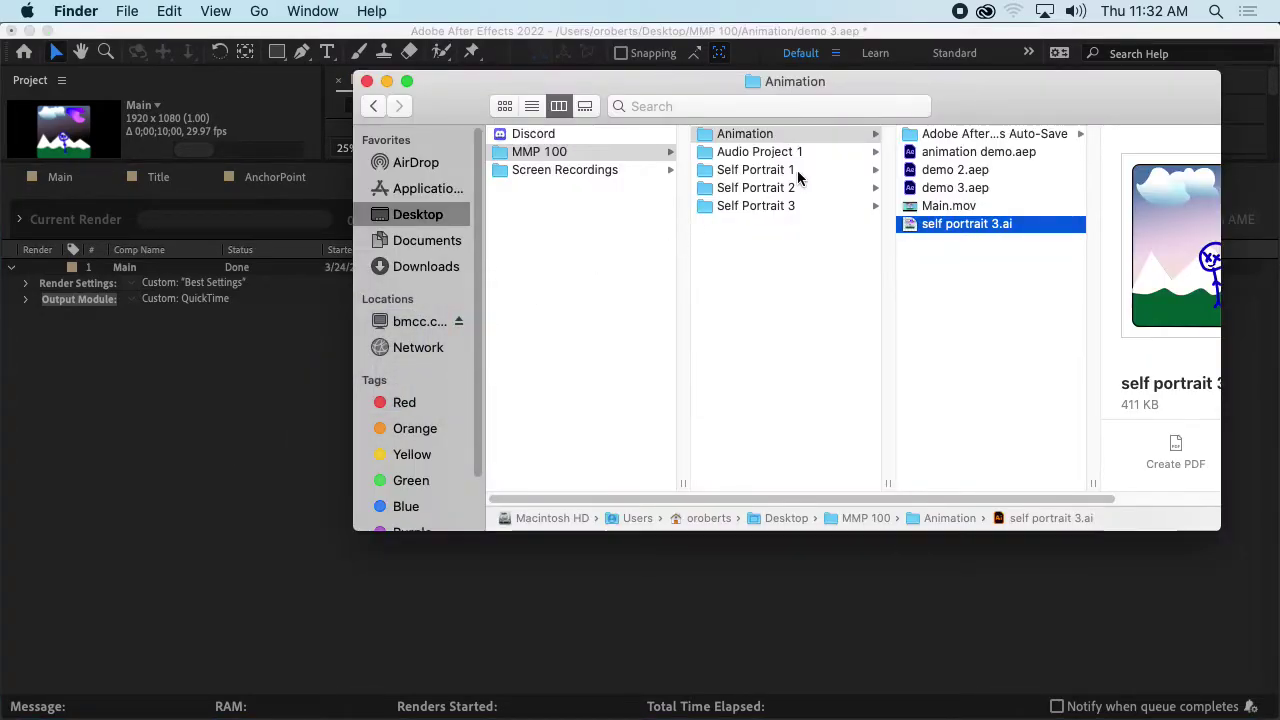
drag(962, 118, 667, 108)
drag(923, 520, 1099, 560)
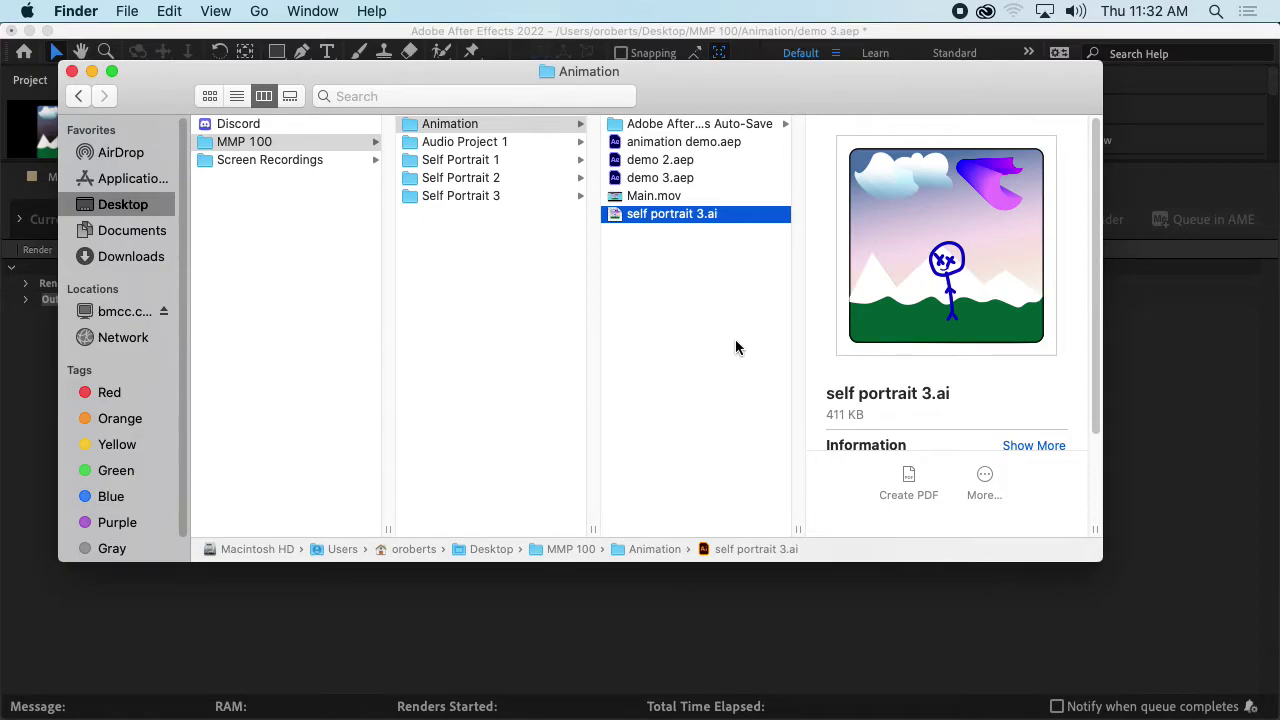
click(682, 195)
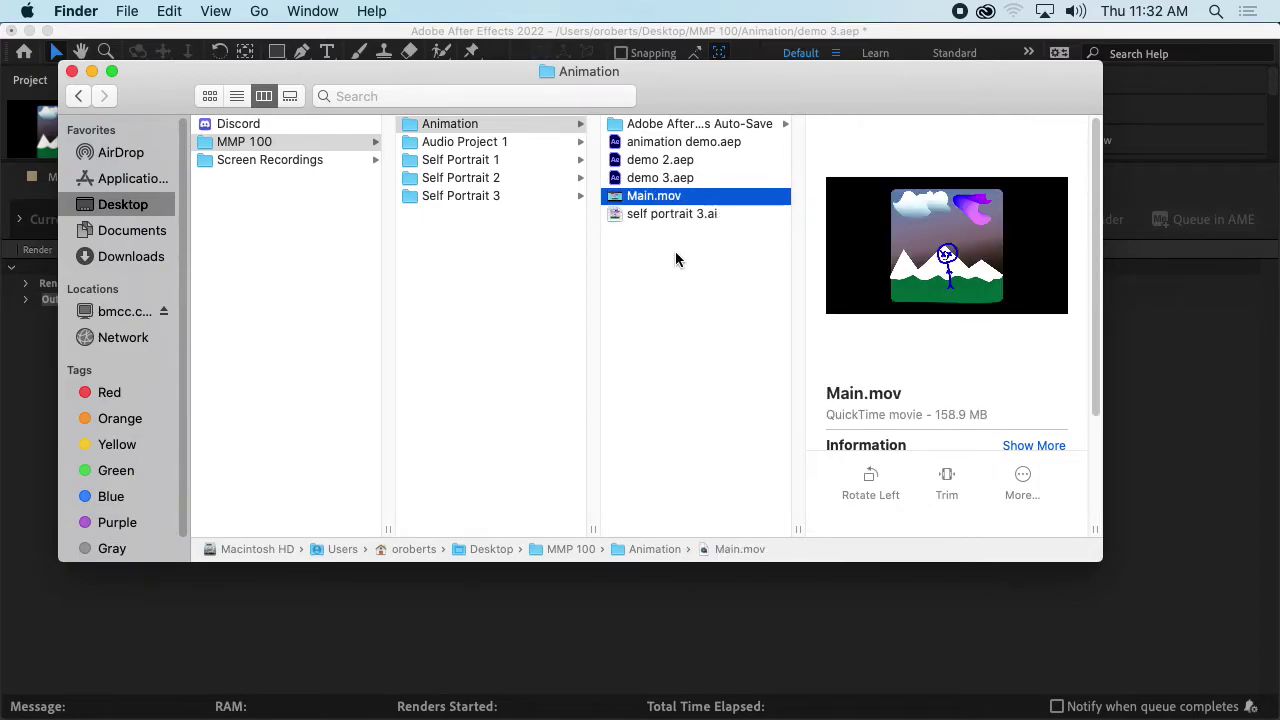
double_click(660, 198)
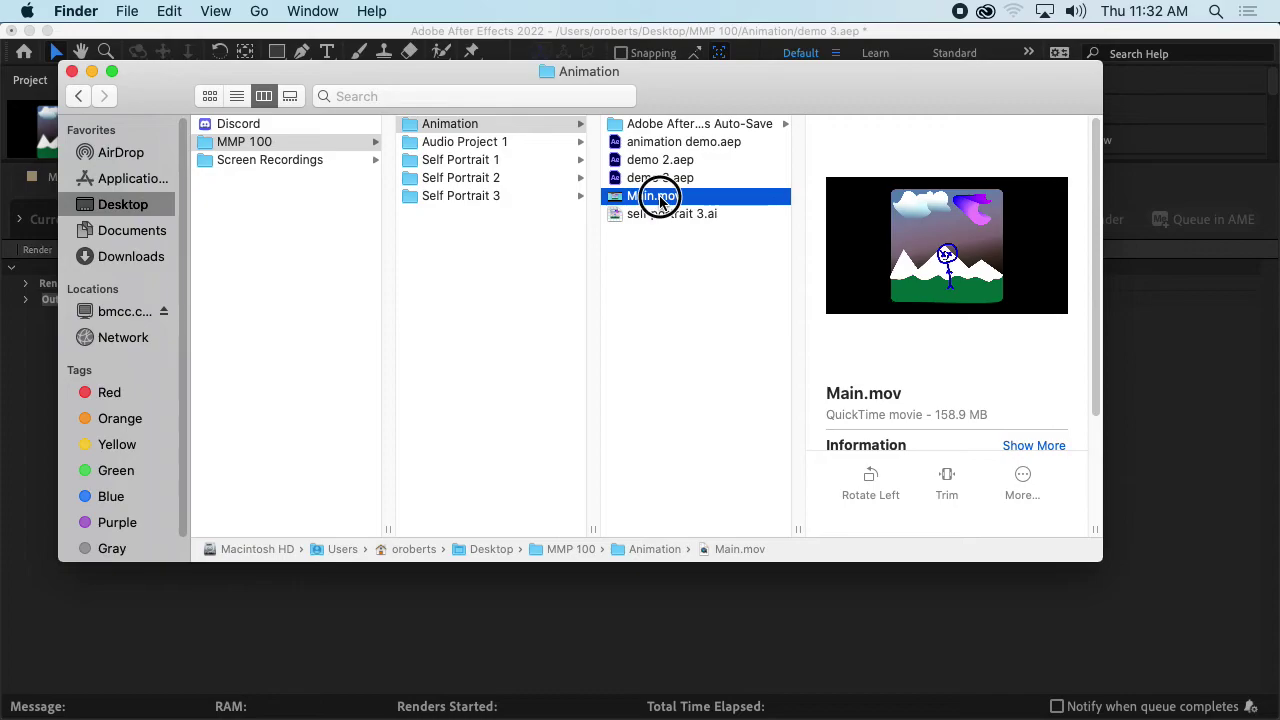
key(space)
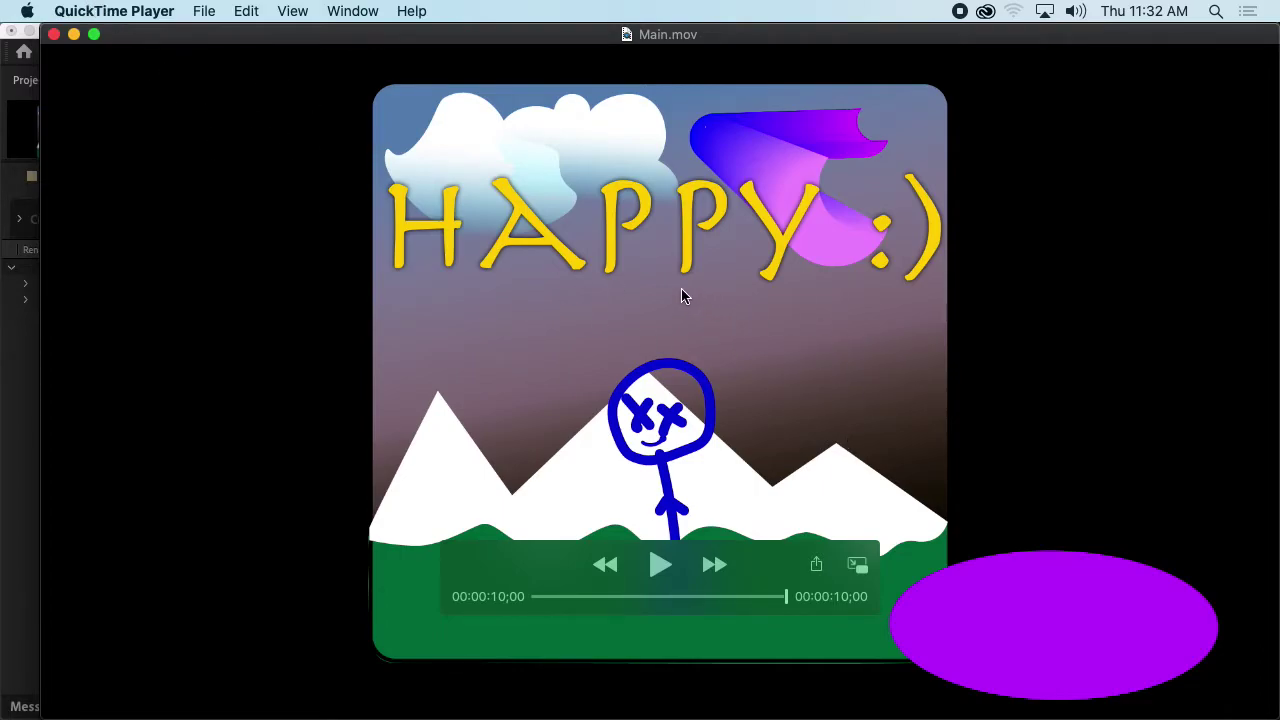
click(117, 11)
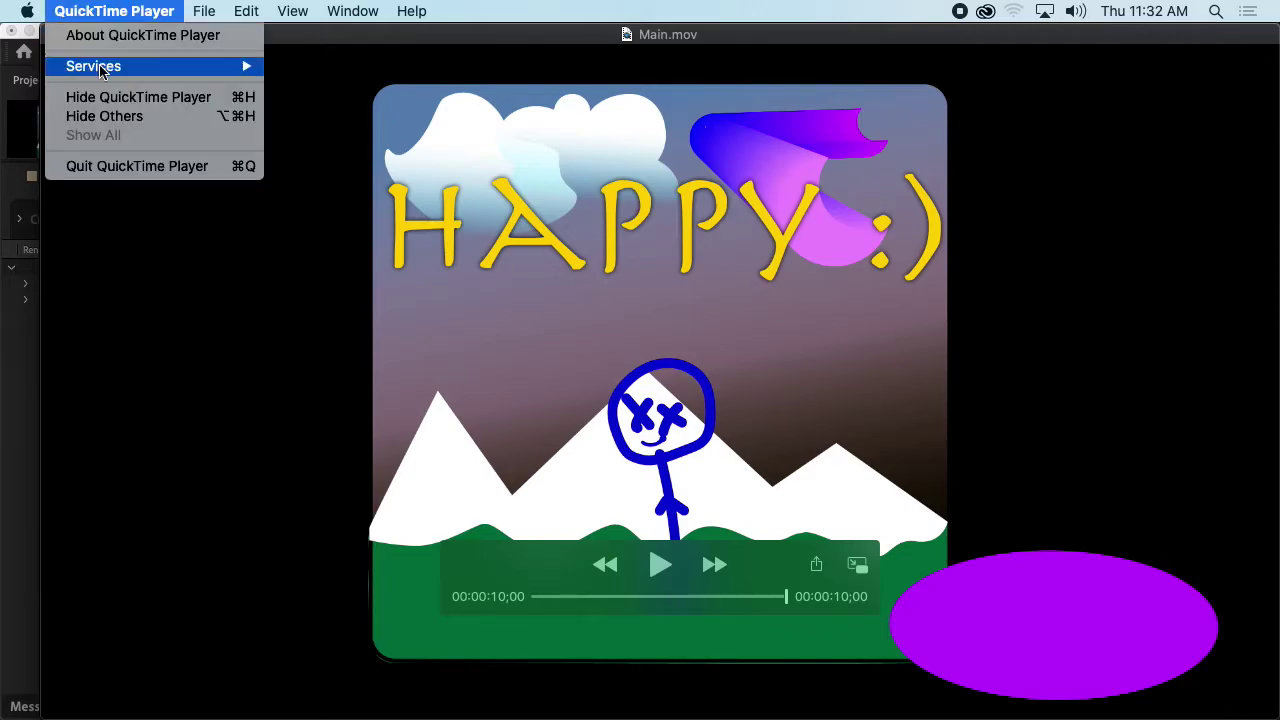
click(112, 163)
Check the file size and information of Main.mov in Finder, and return to After Effects.
click(650, 253)
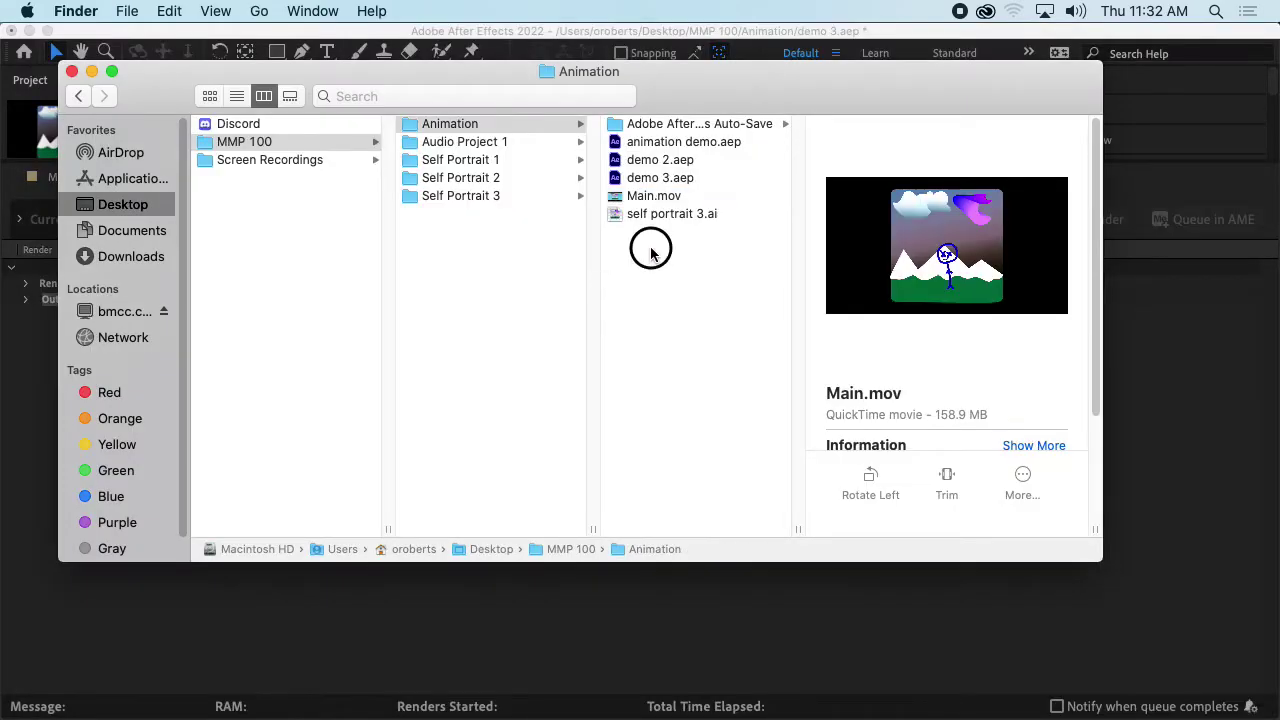
click(690, 198)
scroll(980, 423, down, 1)
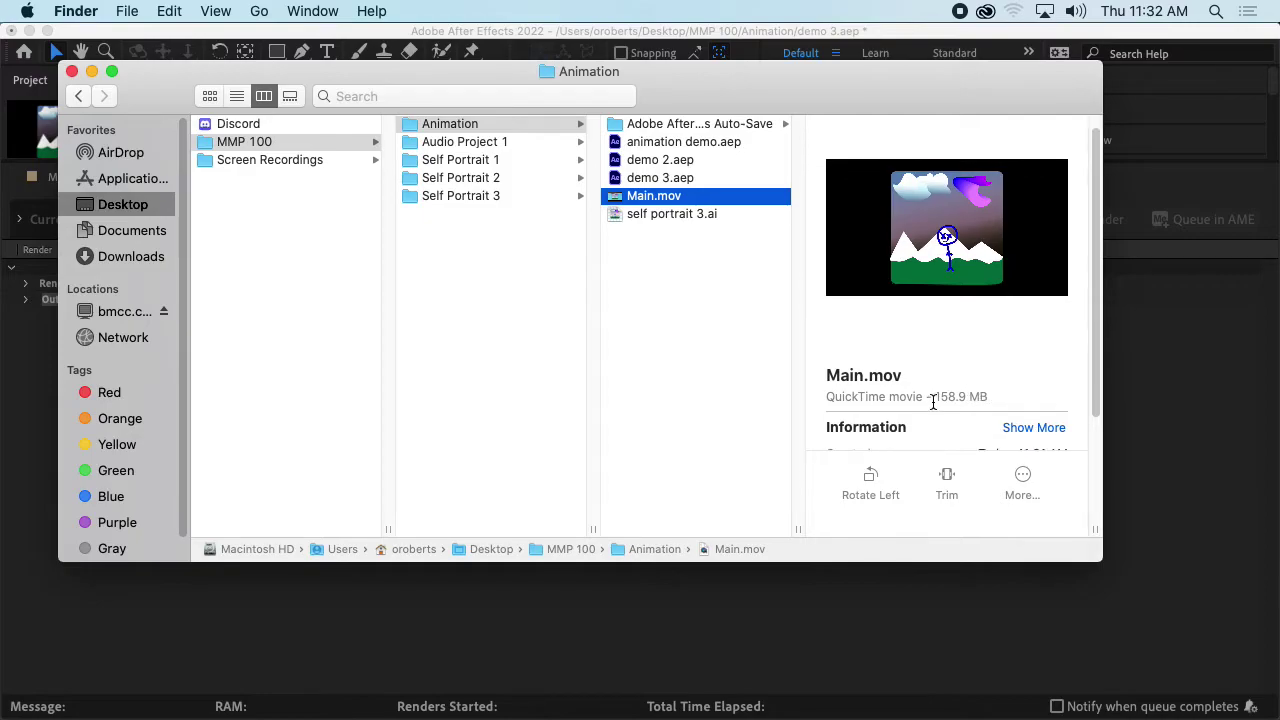
drag(934, 397, 990, 397)
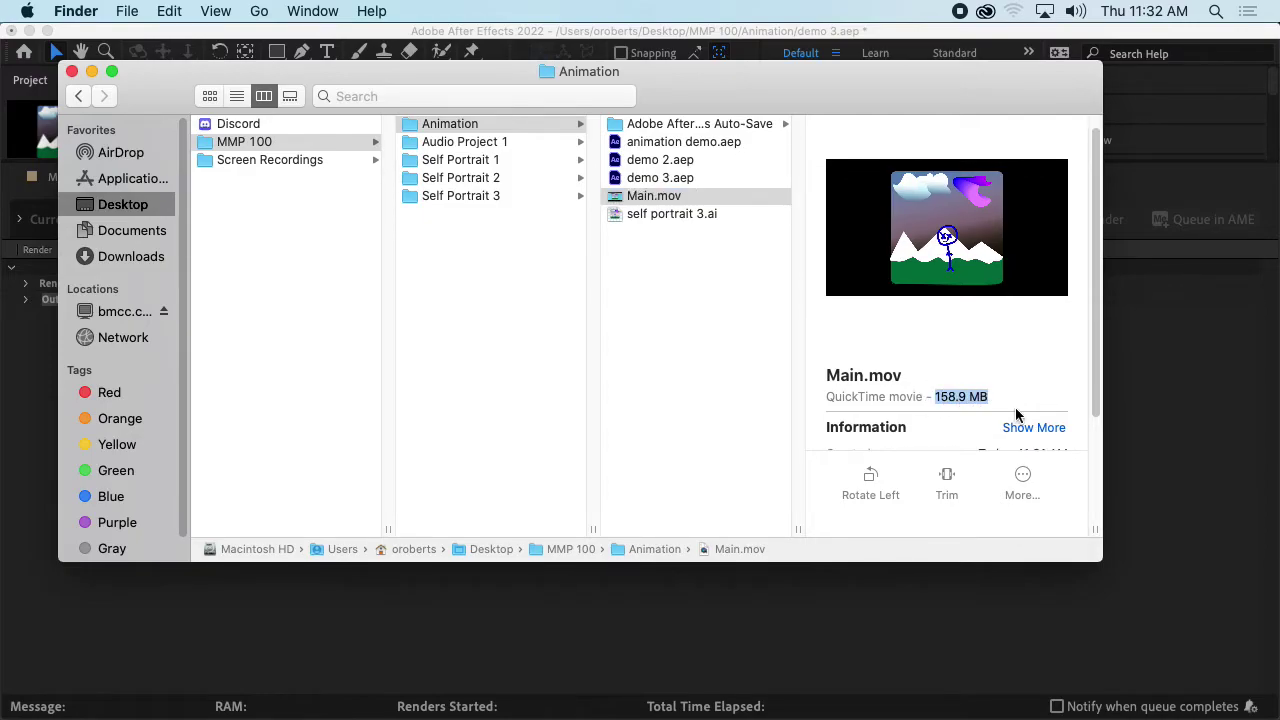
drag(829, 94, 845, 60)
drag(1114, 532, 1082, 658)
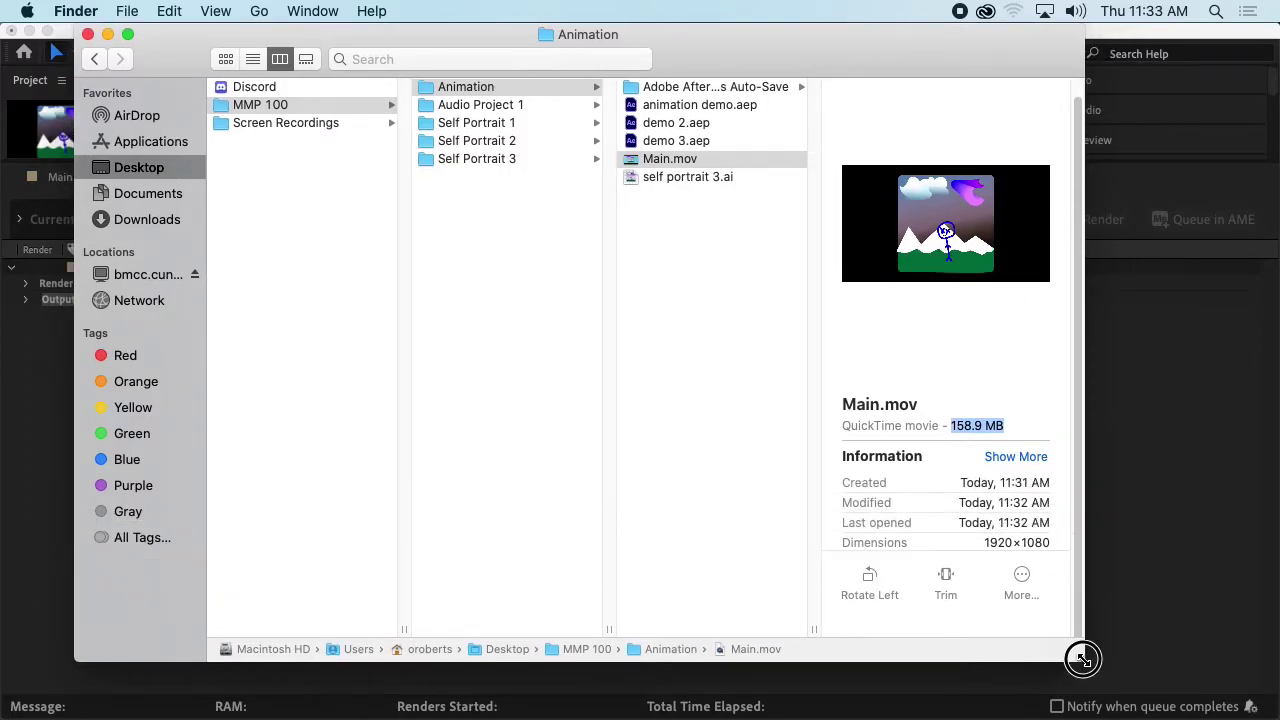
drag(1055, 67, 1034, 70)
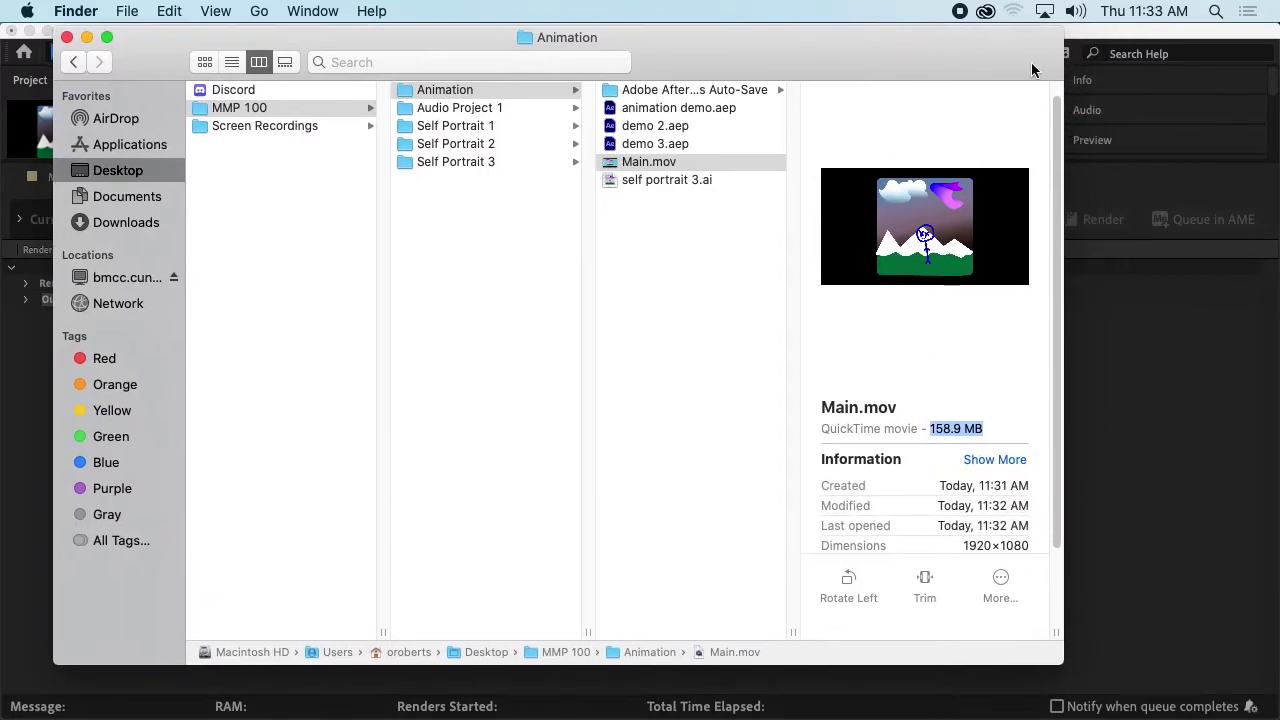
click(1097, 44)
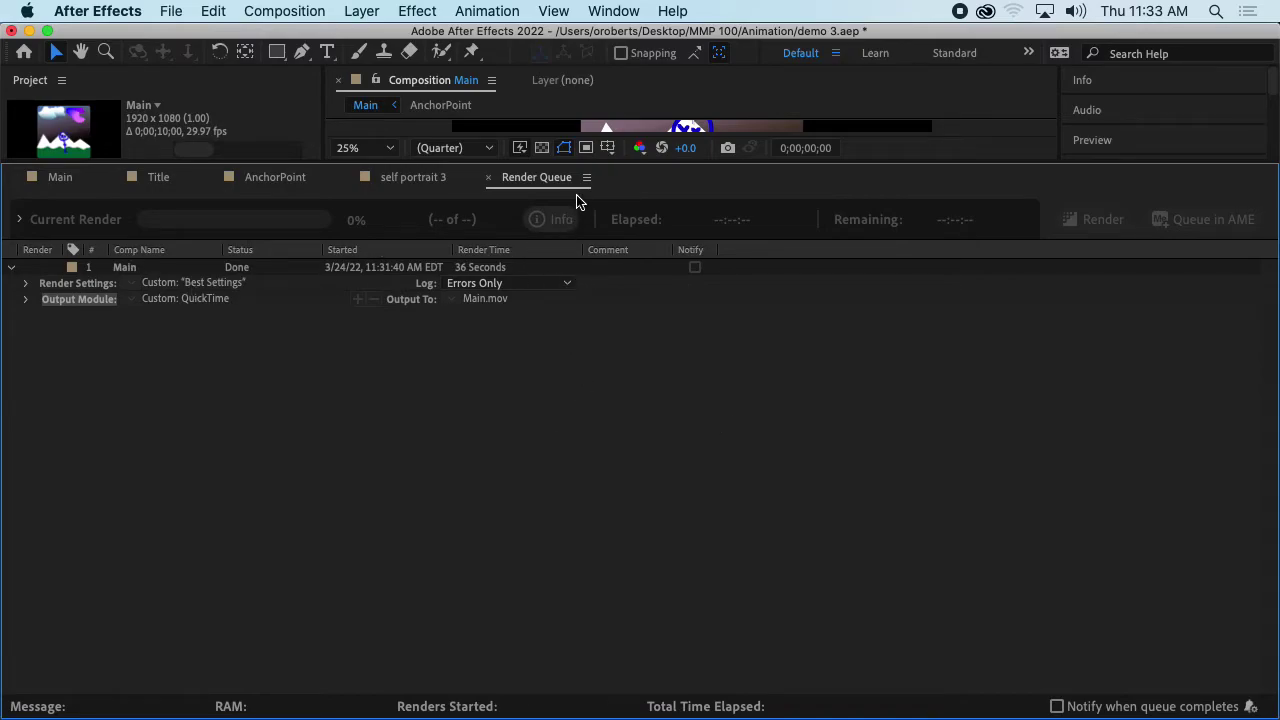
Reduce the Render Queue panel's height to enlarge the composition view, and check the finished Main item's render time.
drag(580, 162, 586, 293)
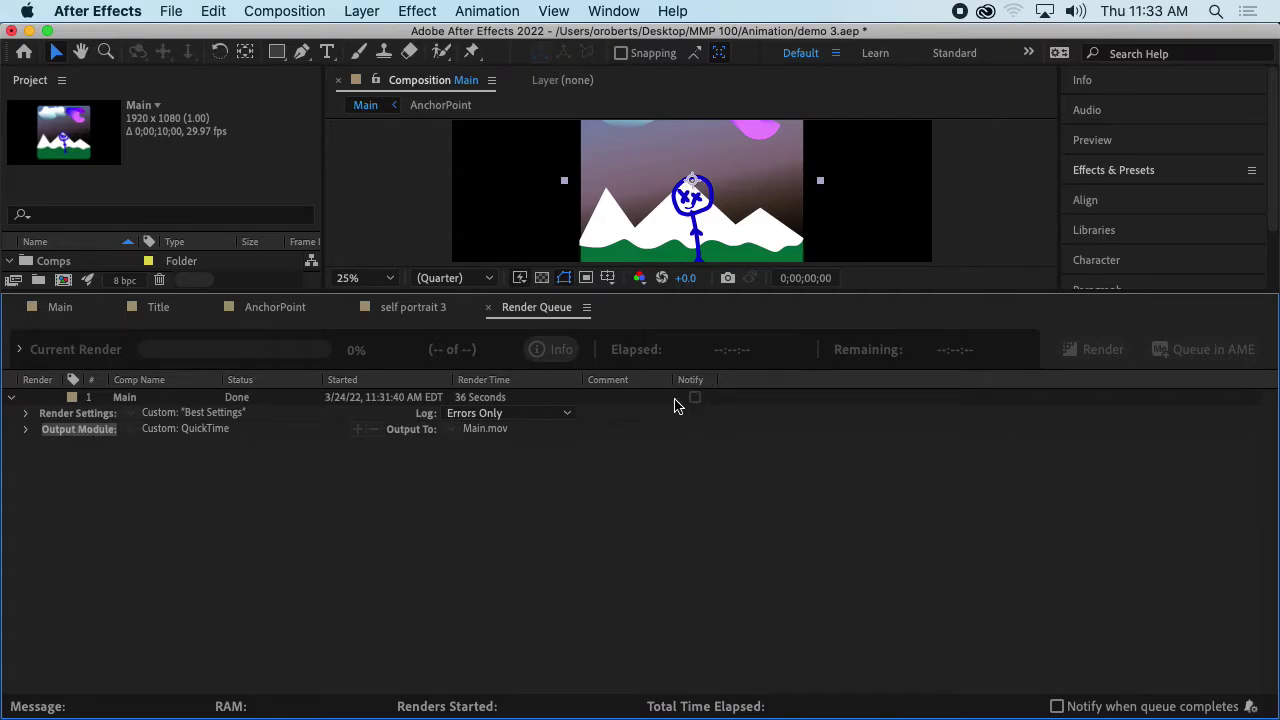
click(455, 400)
click(13, 398)
click(13, 398)
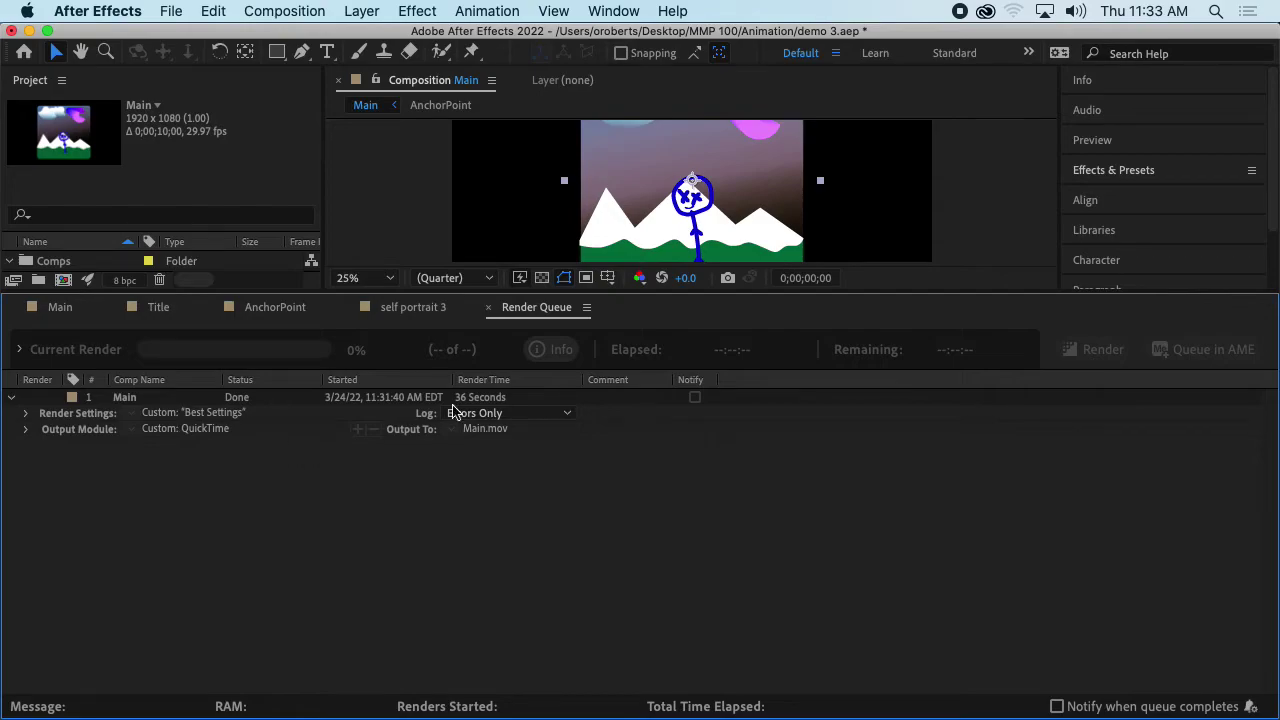
Add the Main composition to the Render Queue again and collapse the finished first render item.
click(284, 10)
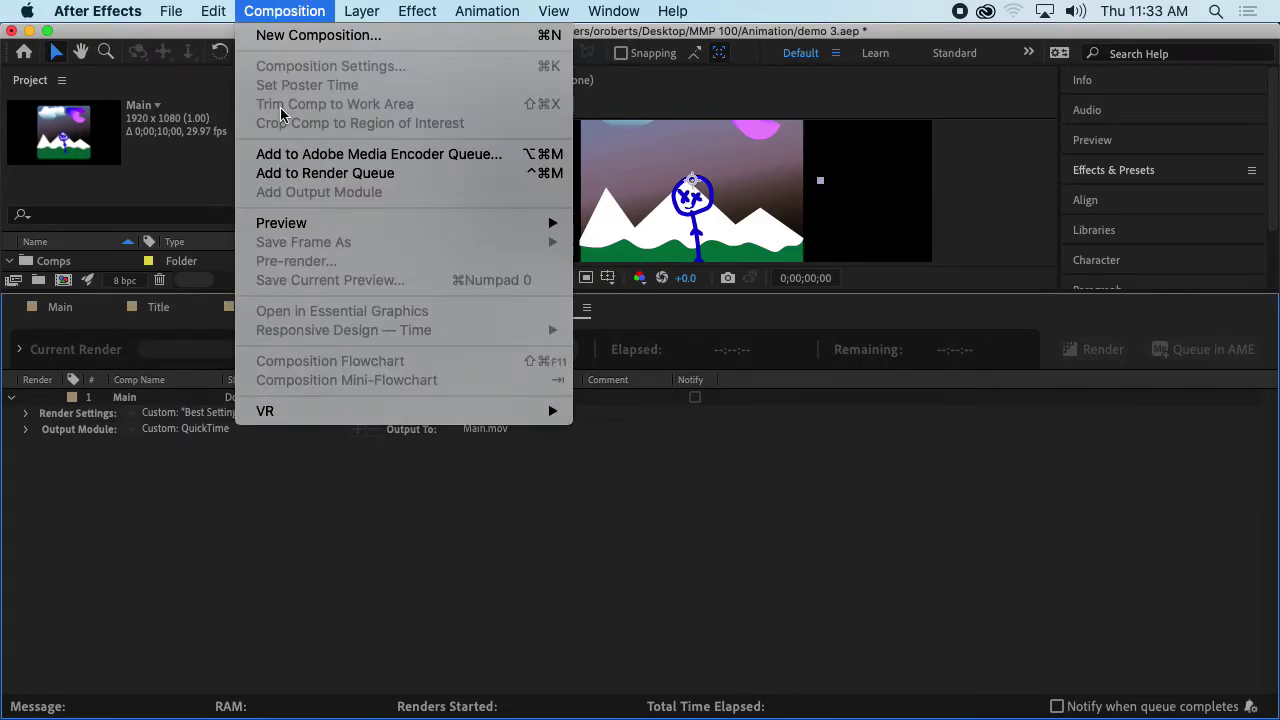
click(295, 174)
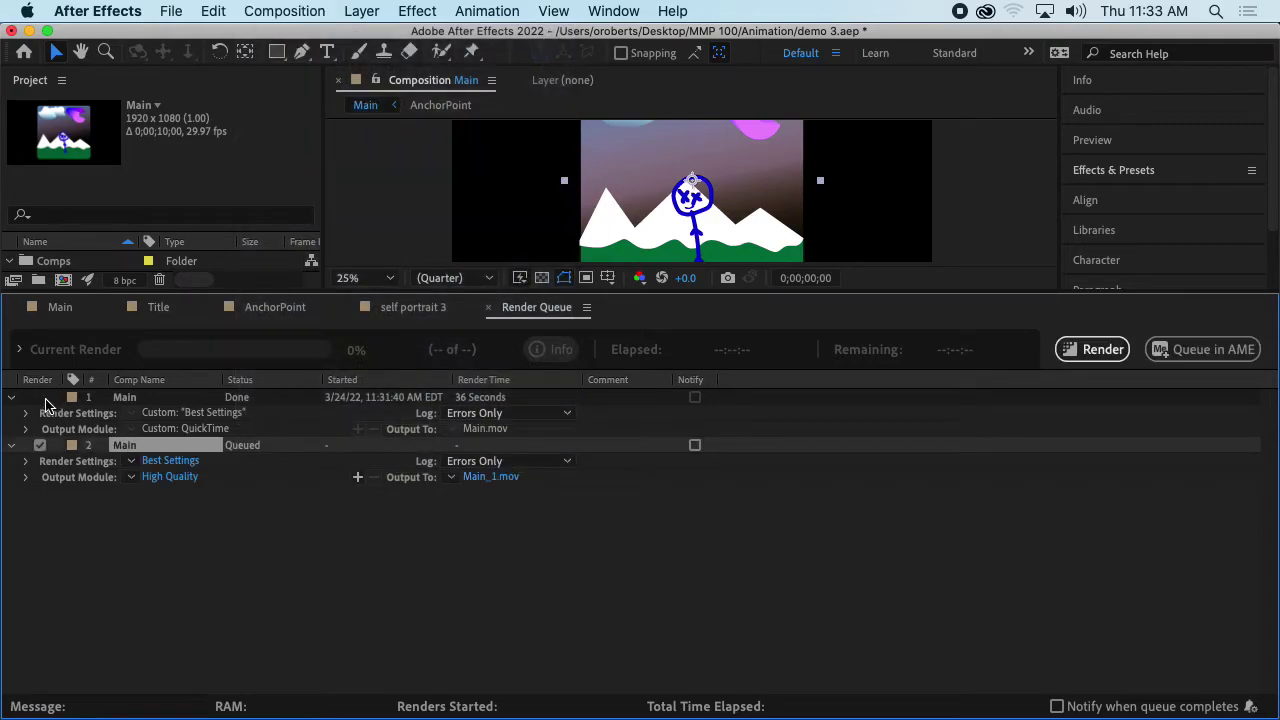
click(12, 398)
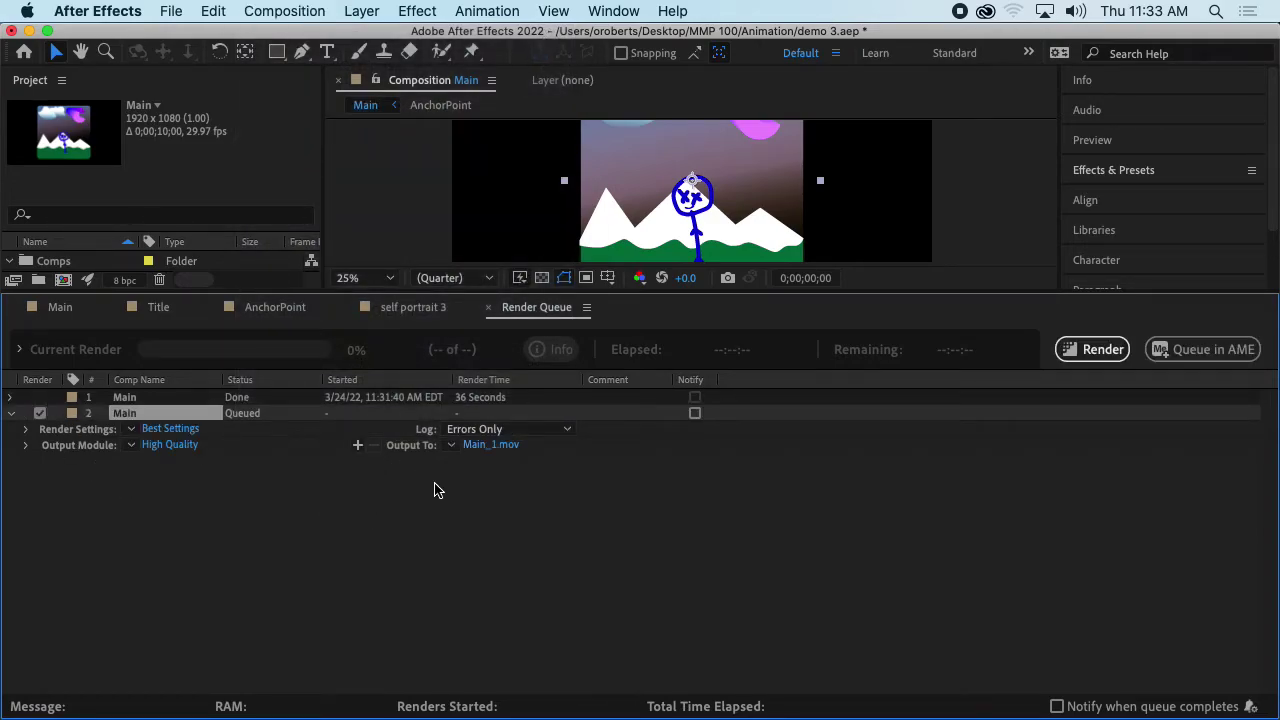
Expand the second Main item's output module details and open its settings, keeping QuickTime as the format.
click(25, 445)
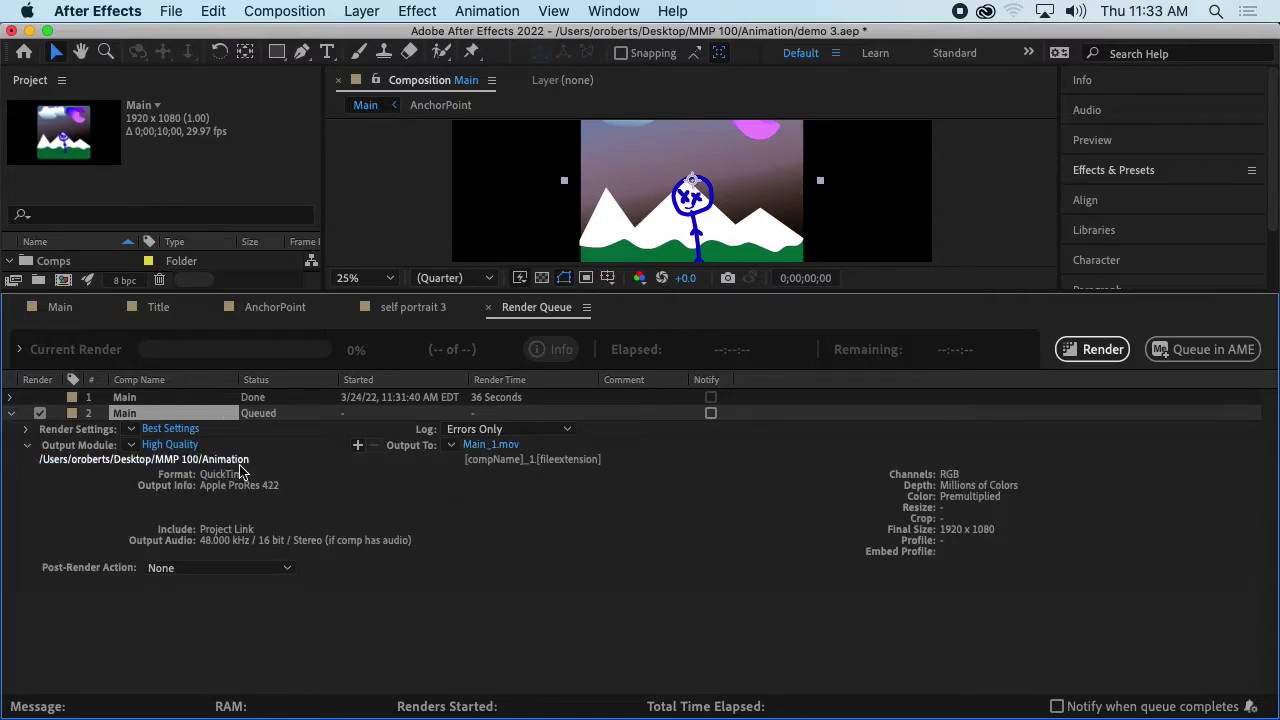
click(170, 445)
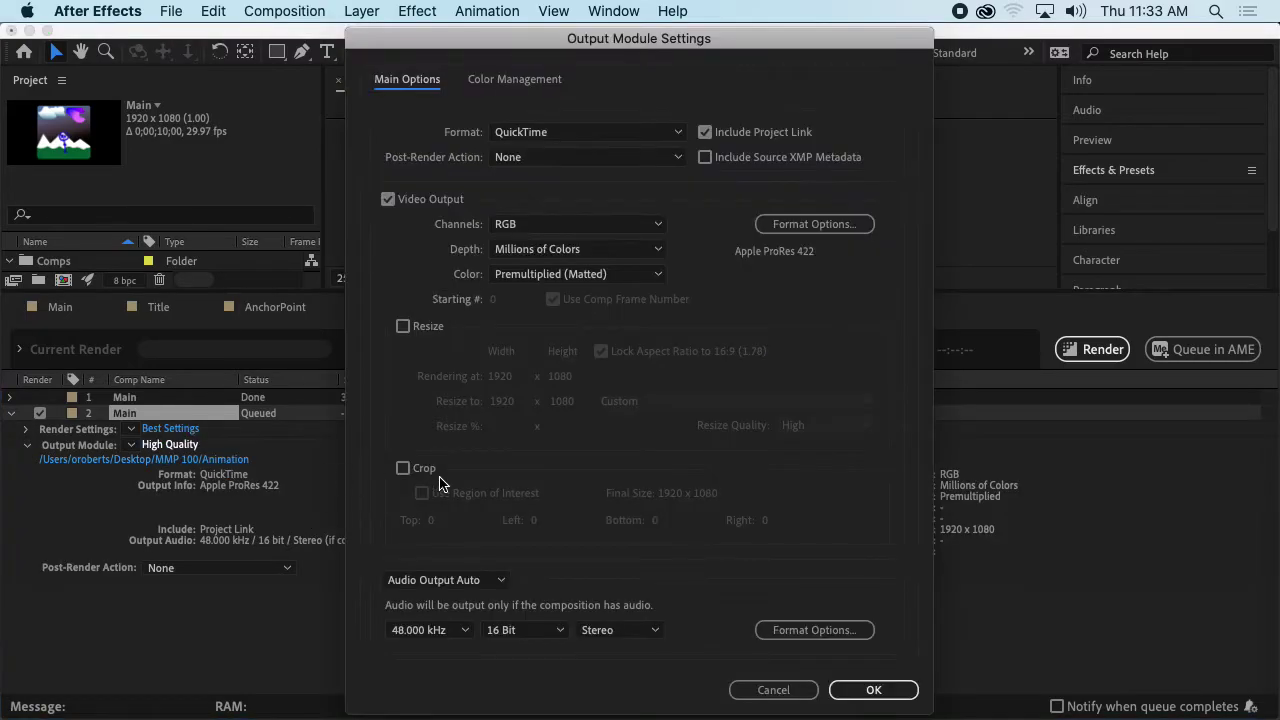
click(581, 134)
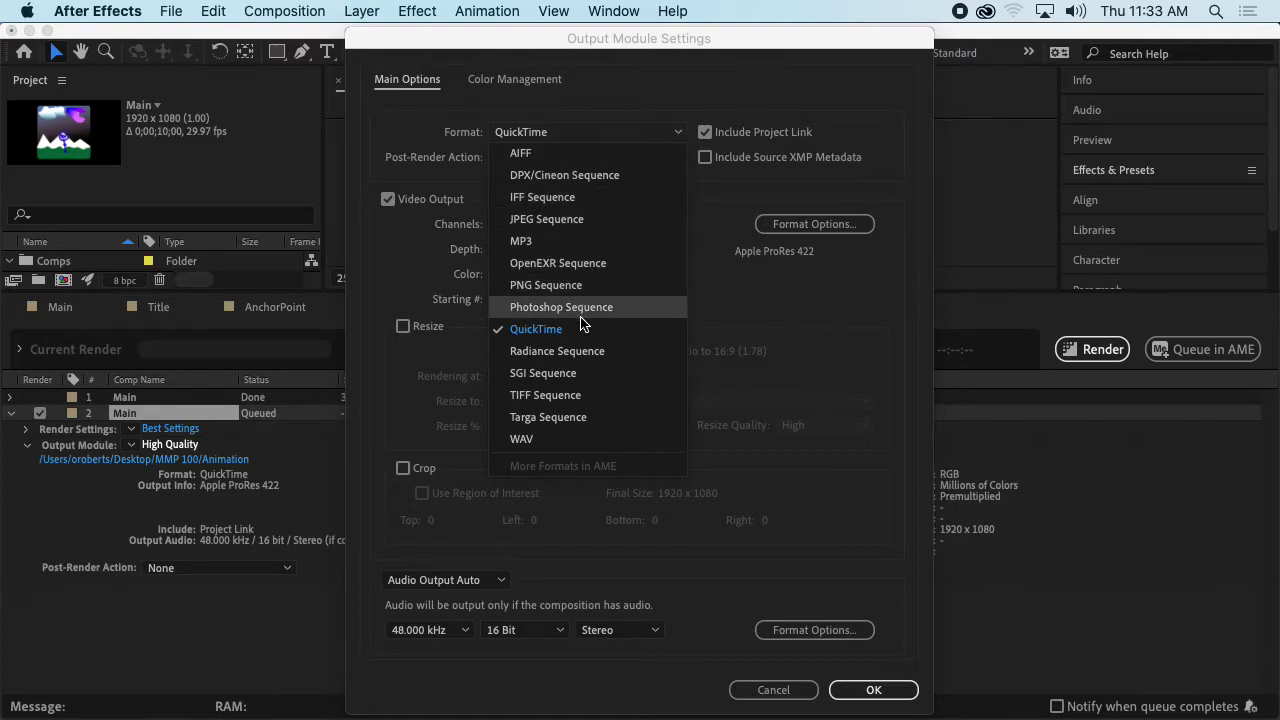
click(706, 294)
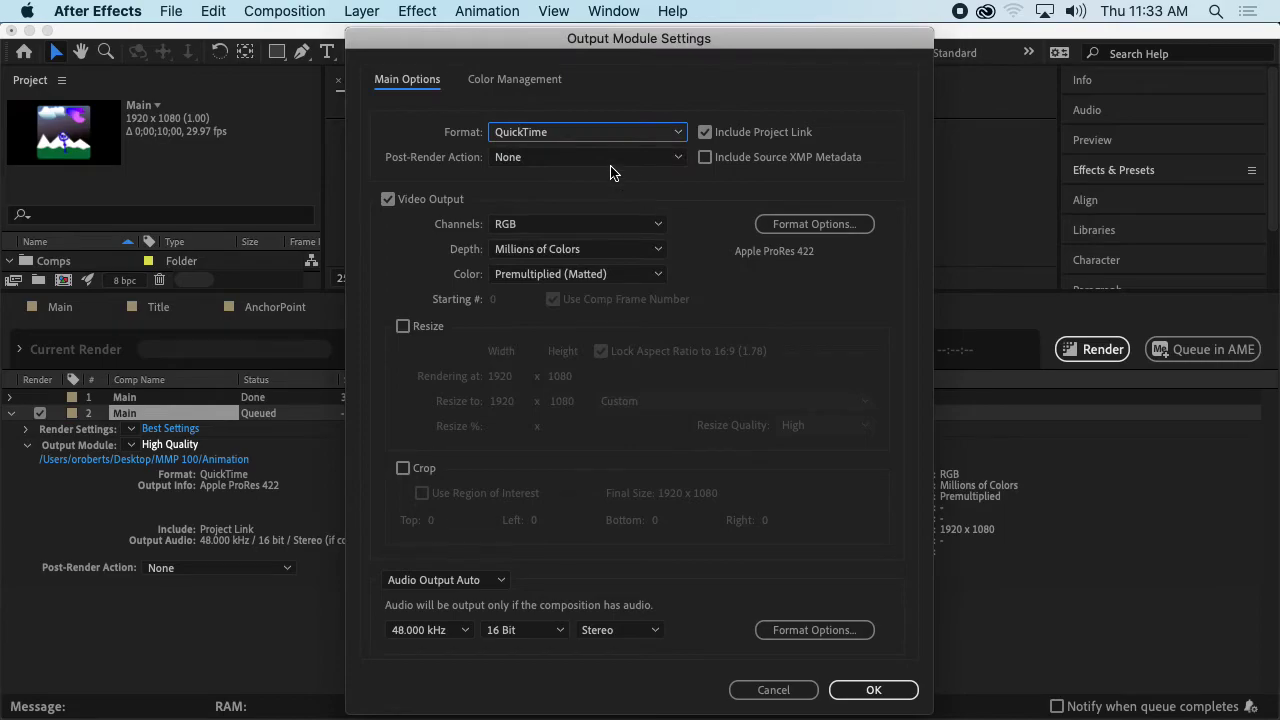
Review the video codecs in the second item's QuickTime options and accept them with Apple ProRes 422 kept.
click(815, 224)
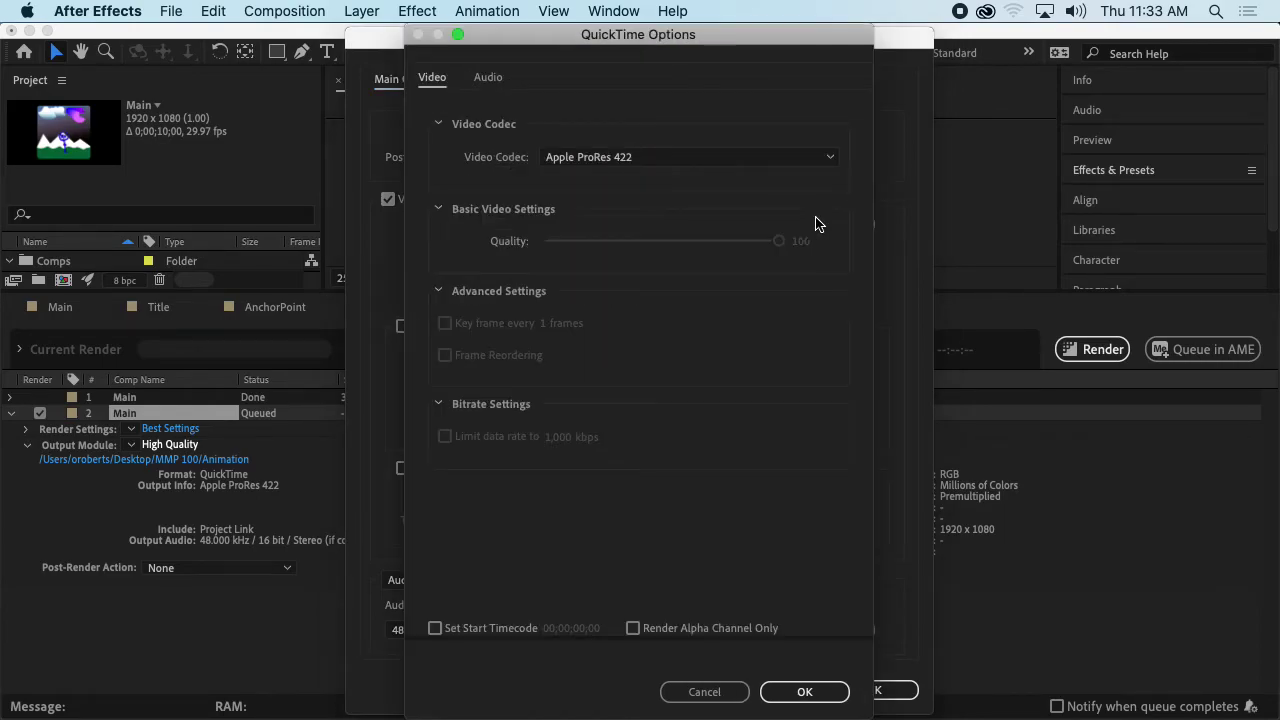
click(625, 158)
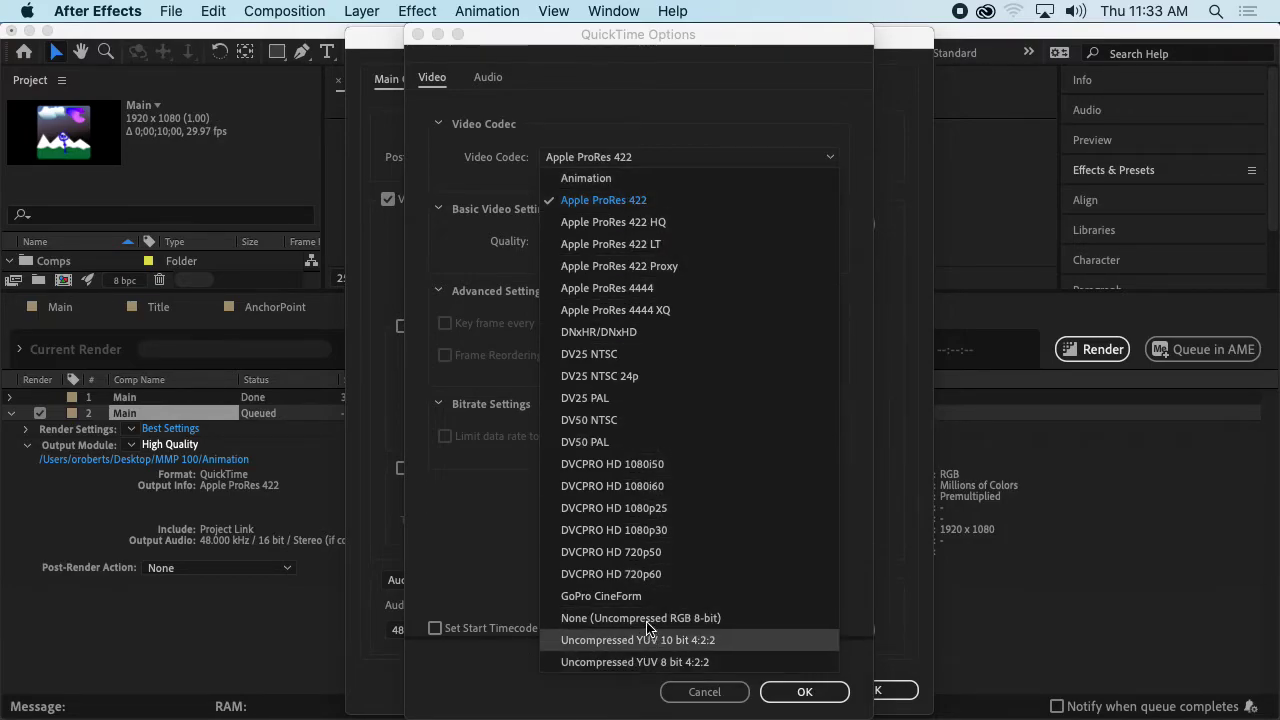
click(724, 151)
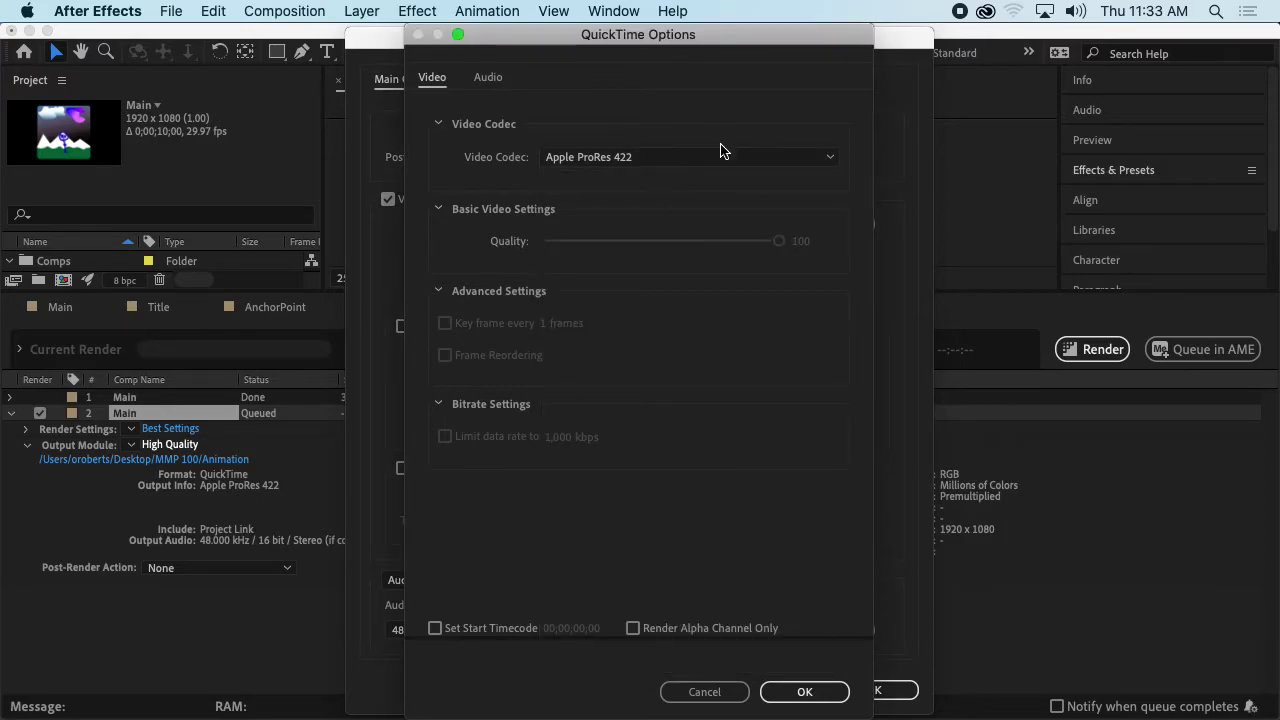
click(782, 690)
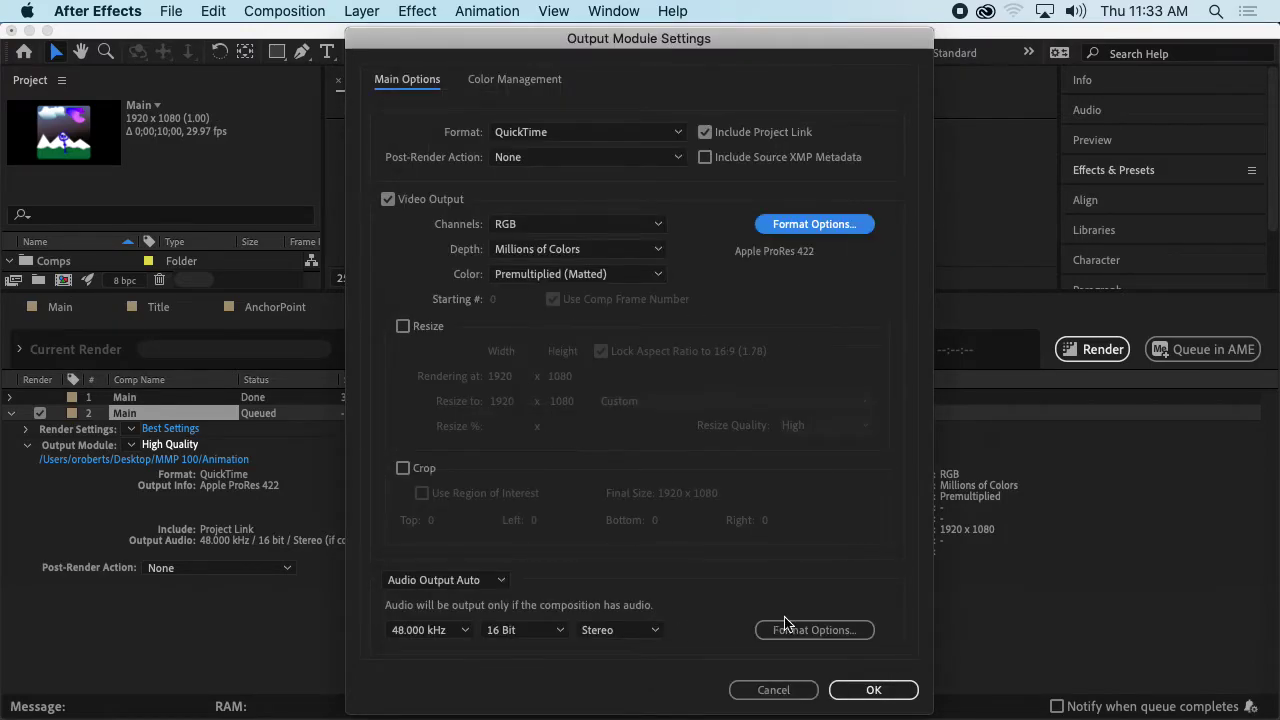
Cancel the output module settings and set the second Main item's render quality to Draft.
click(770, 689)
click(168, 428)
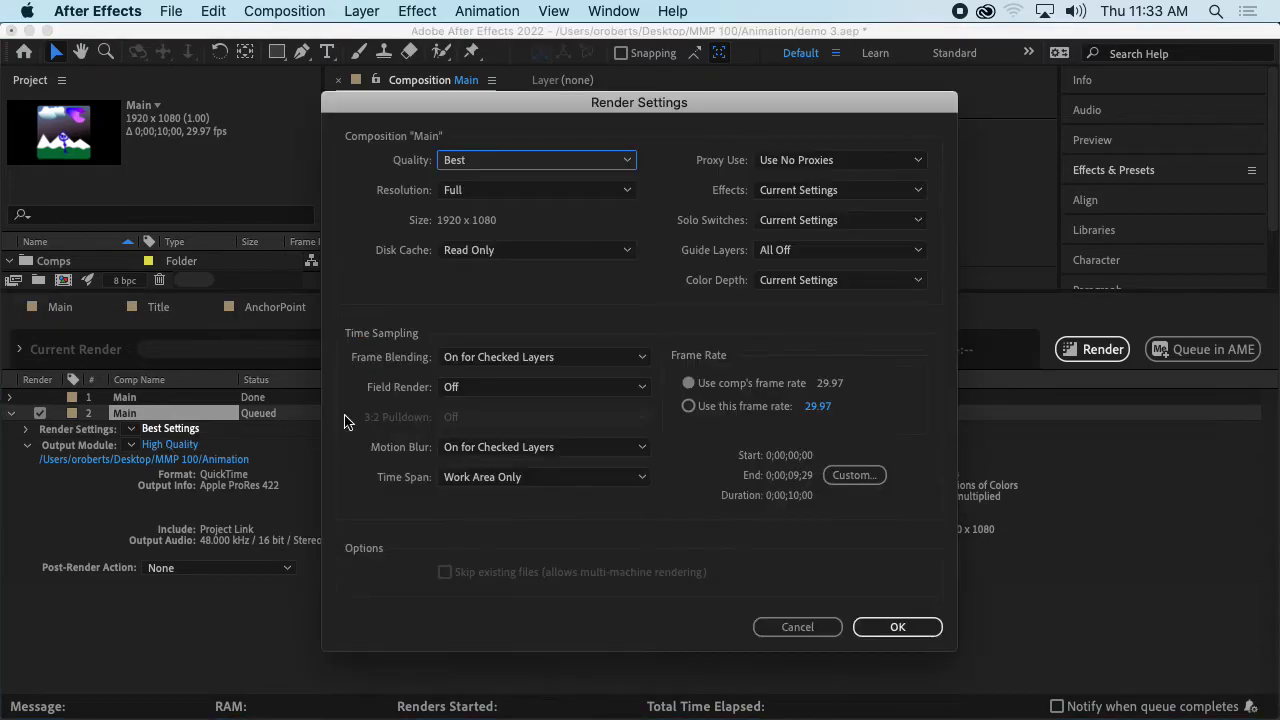
click(510, 165)
click(508, 232)
click(910, 632)
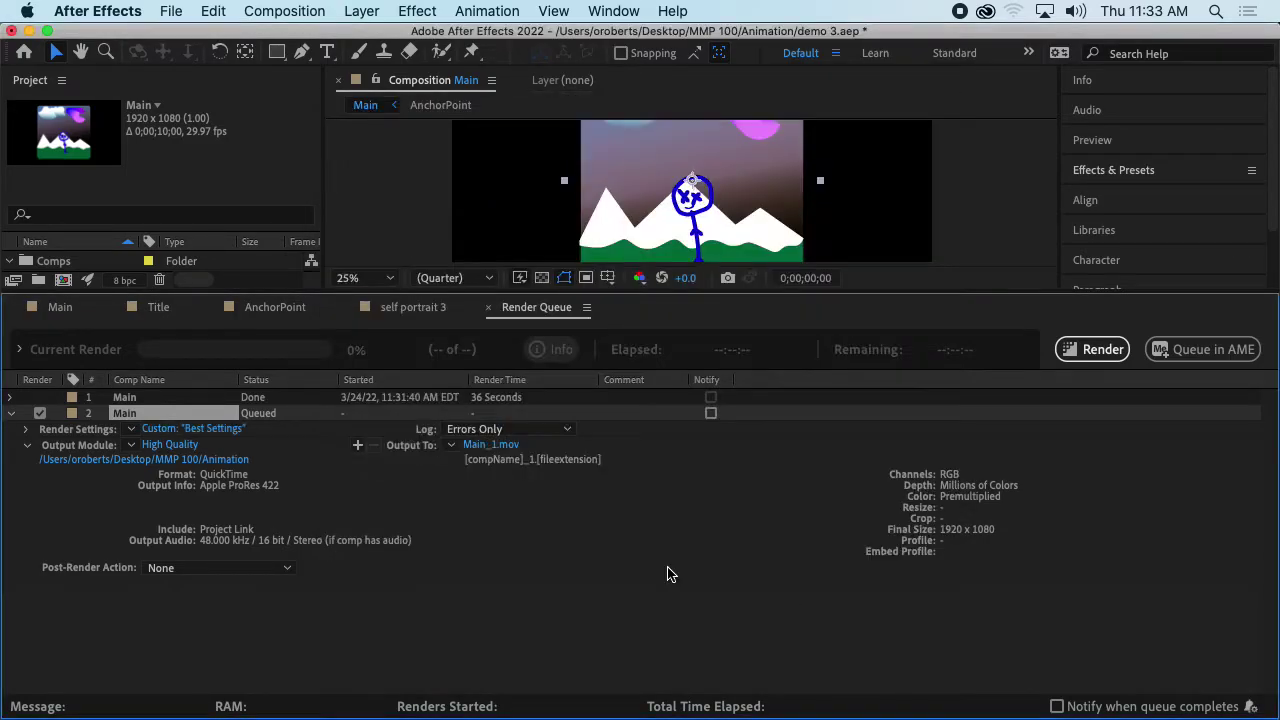
Review the second Main item's output format and QuickTime codec options again, cancelling out of both dialogs.
click(183, 452)
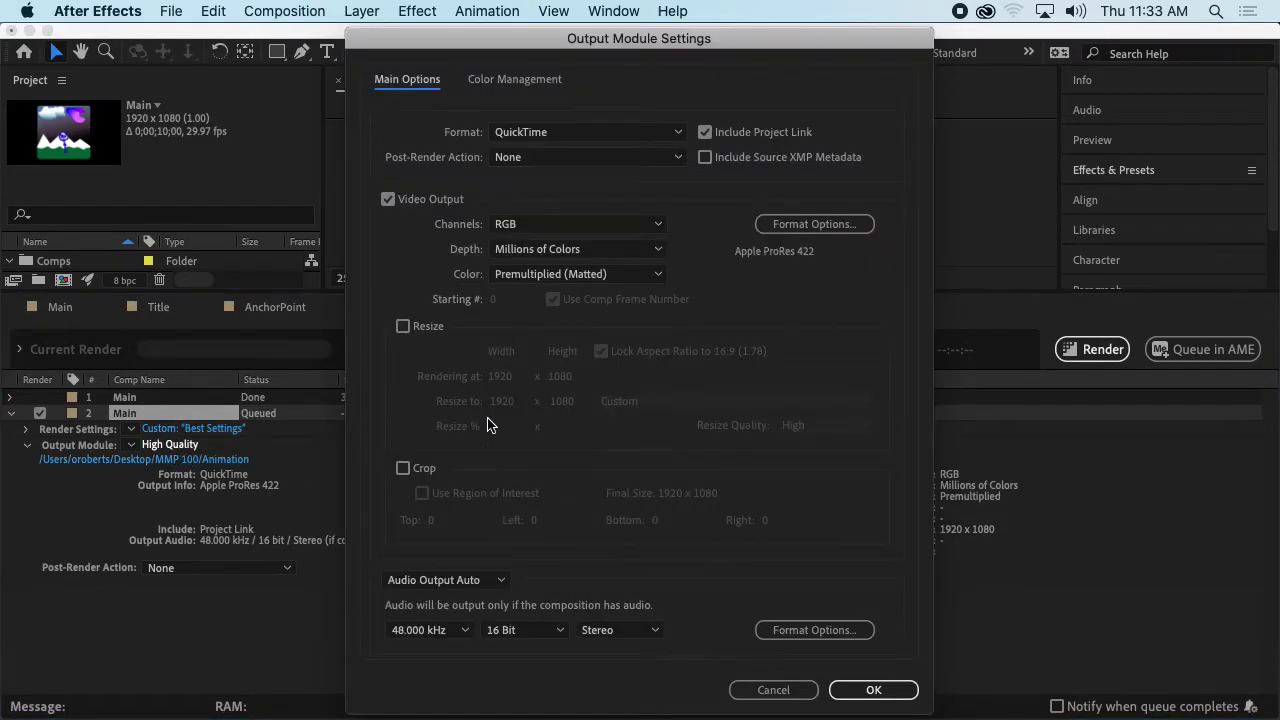
click(590, 131)
click(598, 131)
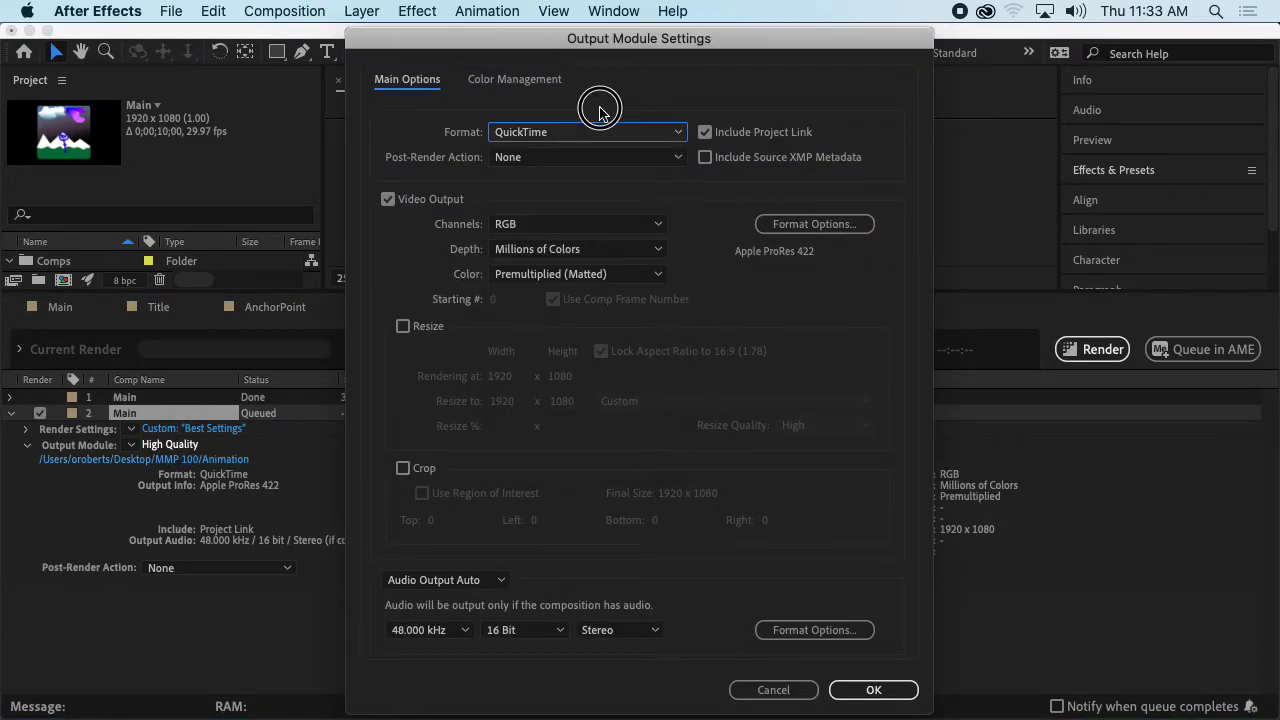
click(798, 226)
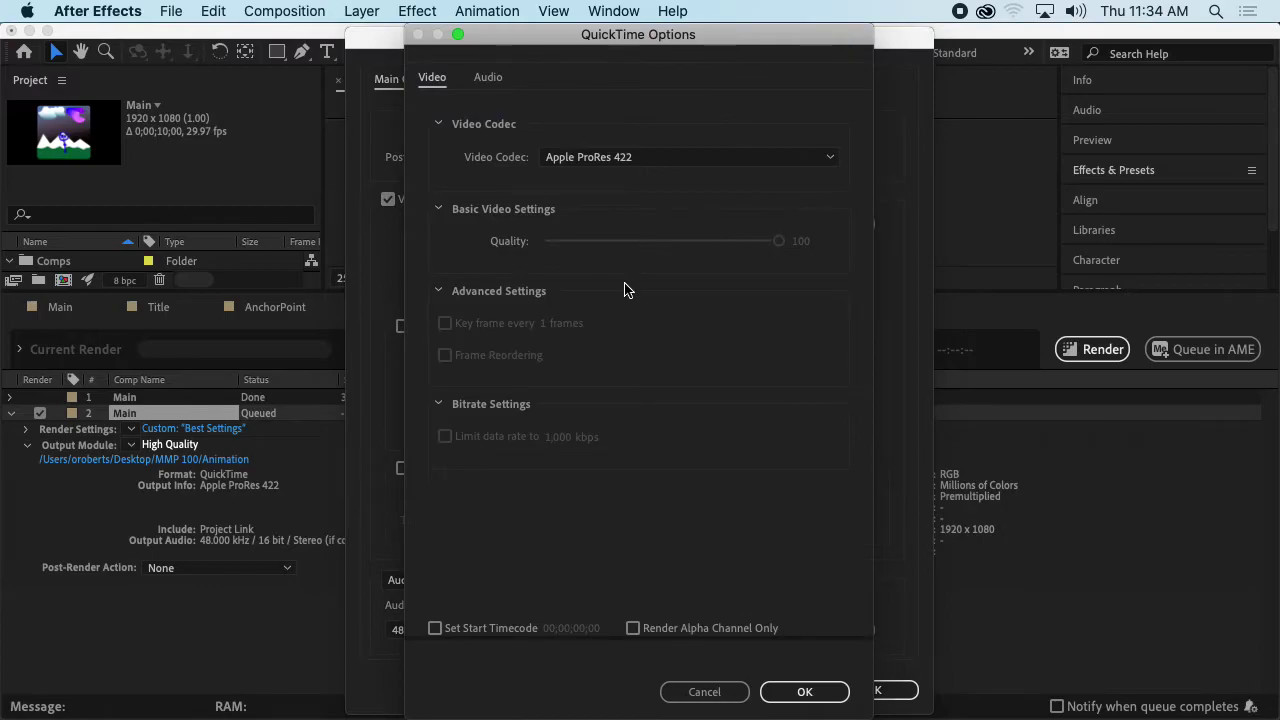
click(731, 690)
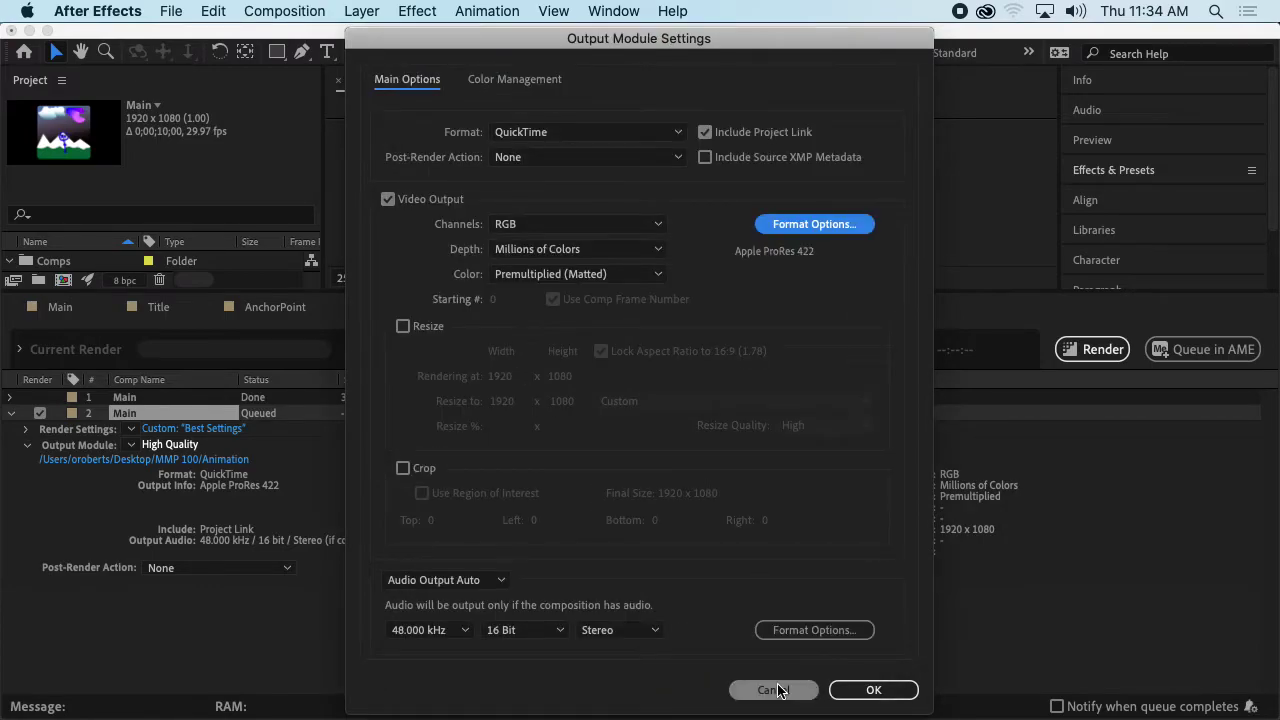
click(775, 690)
Set the second Main item's render quality to Best in its render settings.
click(126, 399)
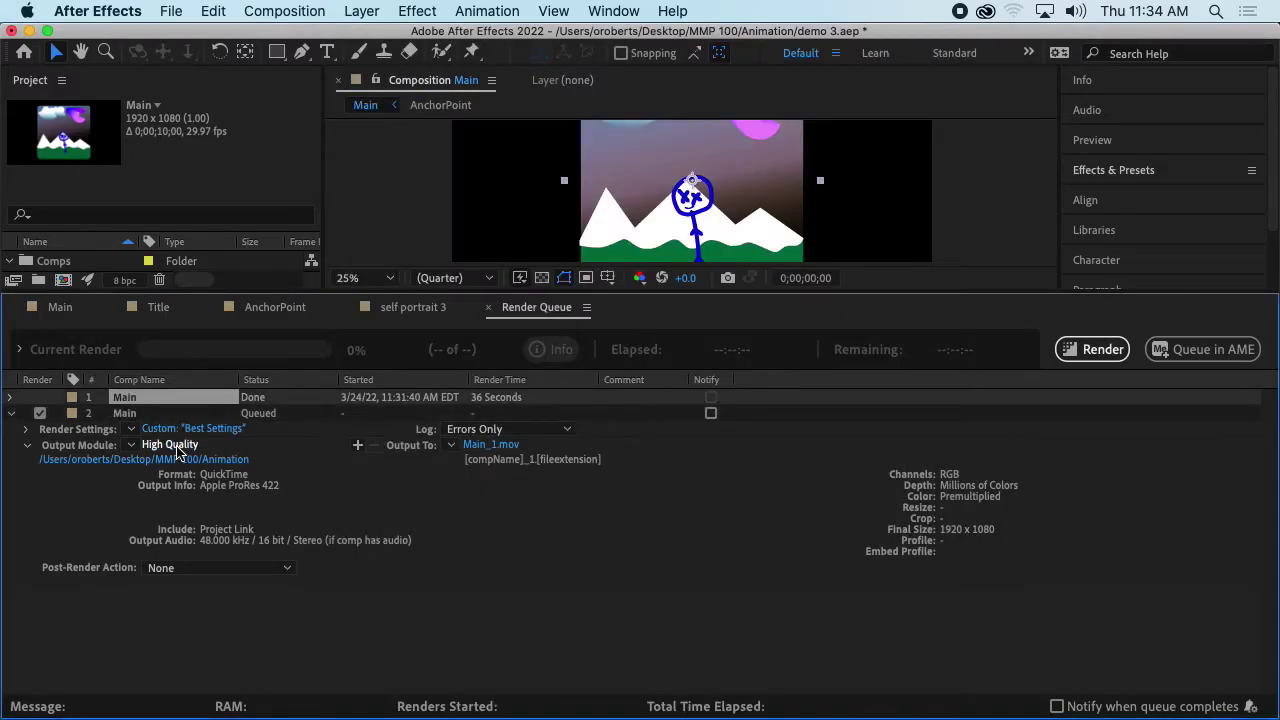
click(192, 428)
click(563, 161)
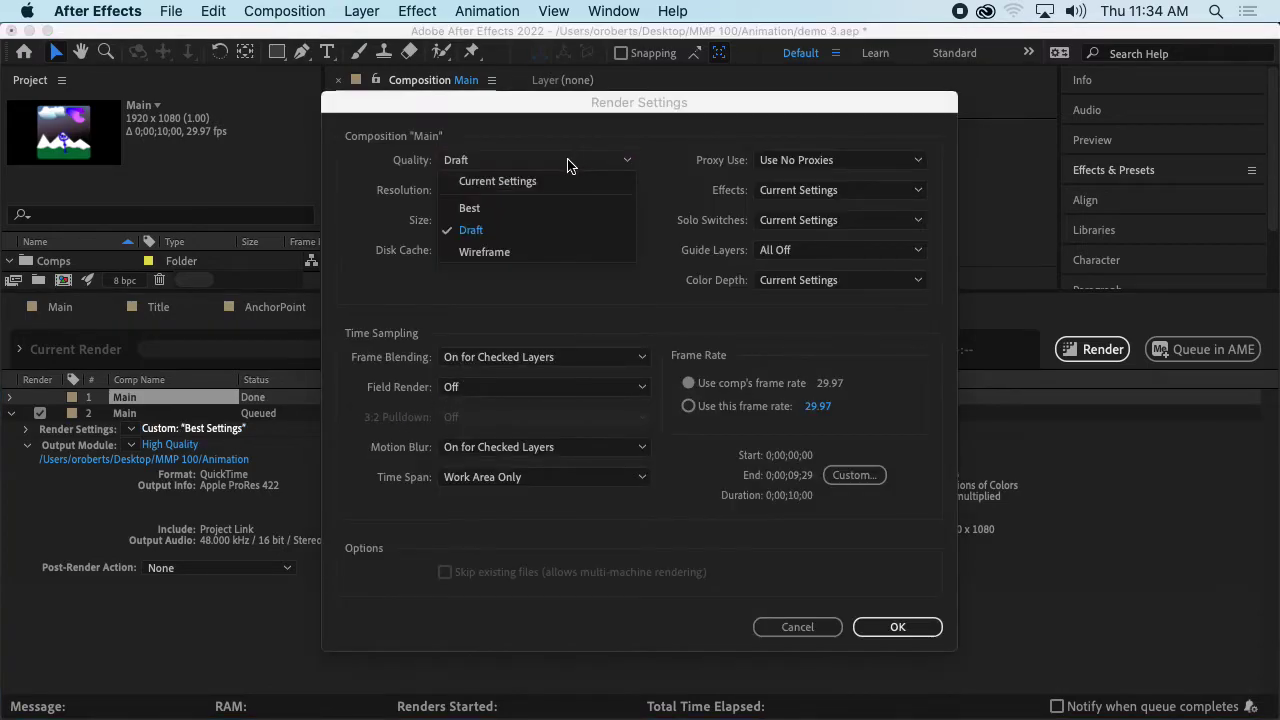
click(512, 209)
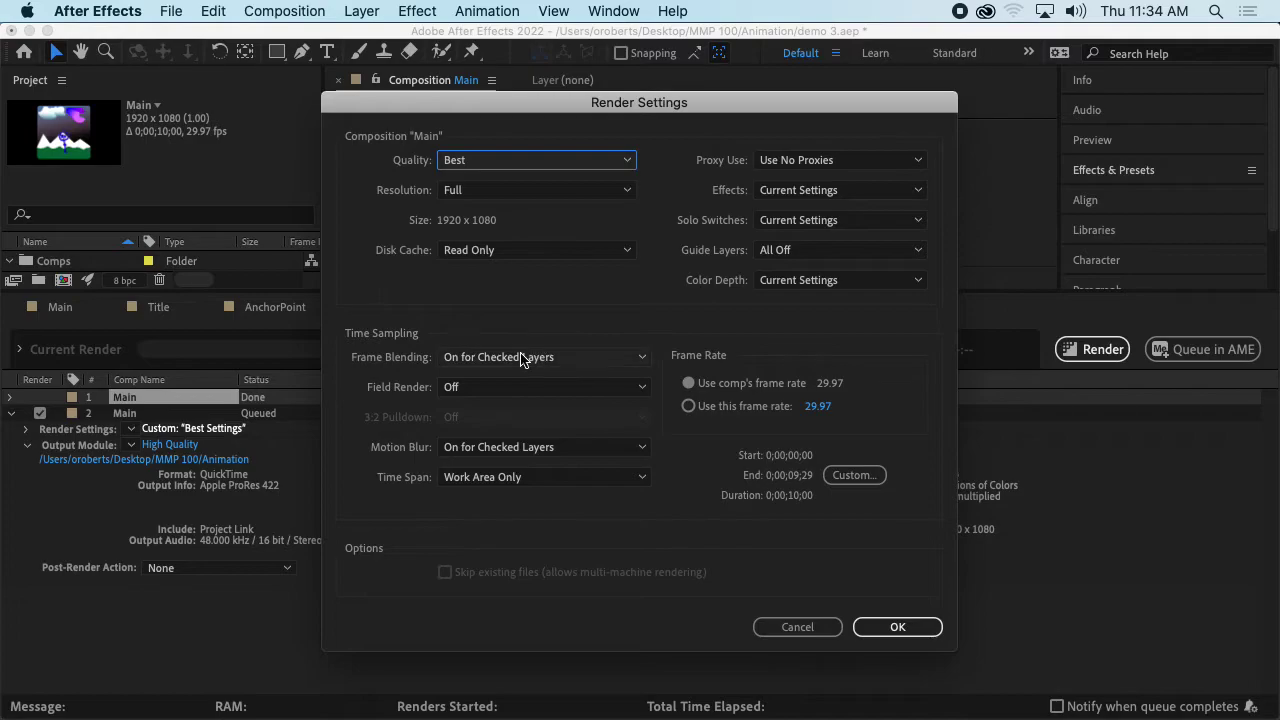
click(896, 626)
Switch to Chrome, search the web for "after effects export mp4", and read the listed steps about the Media Encoder queue.
key(super+Tab)
key(super+Tab)
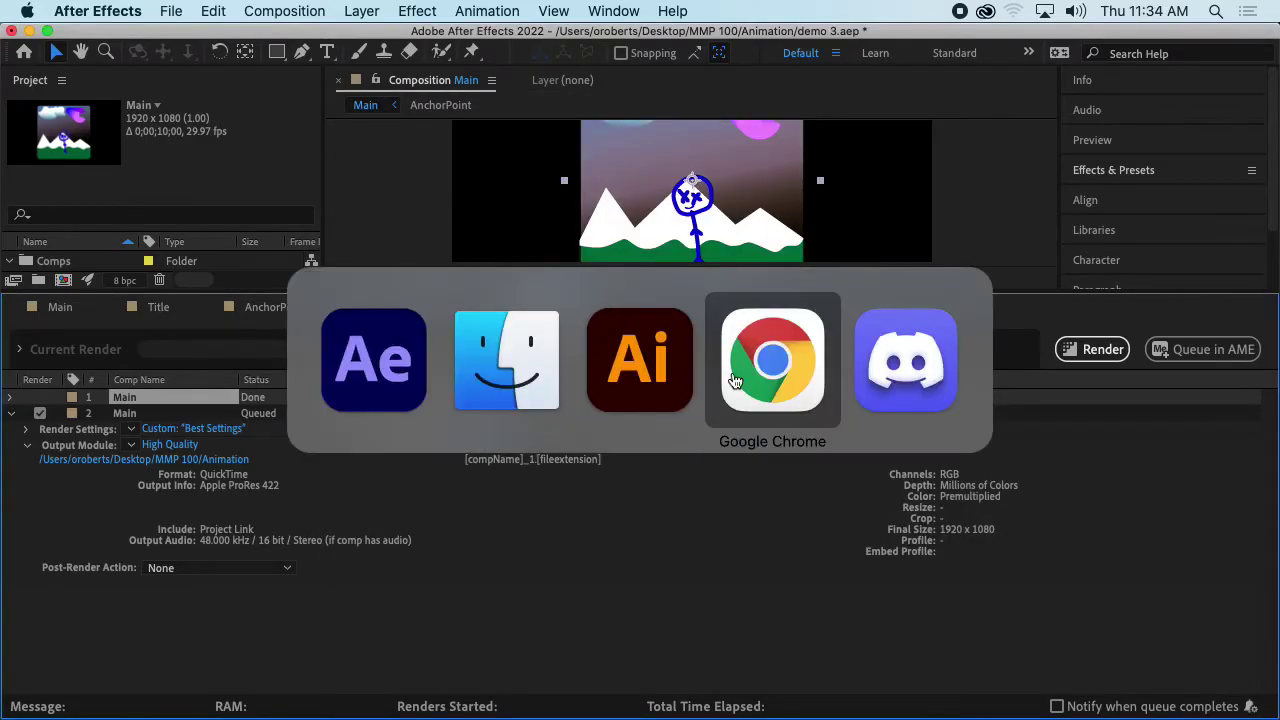
key(super+t)
text(aft)
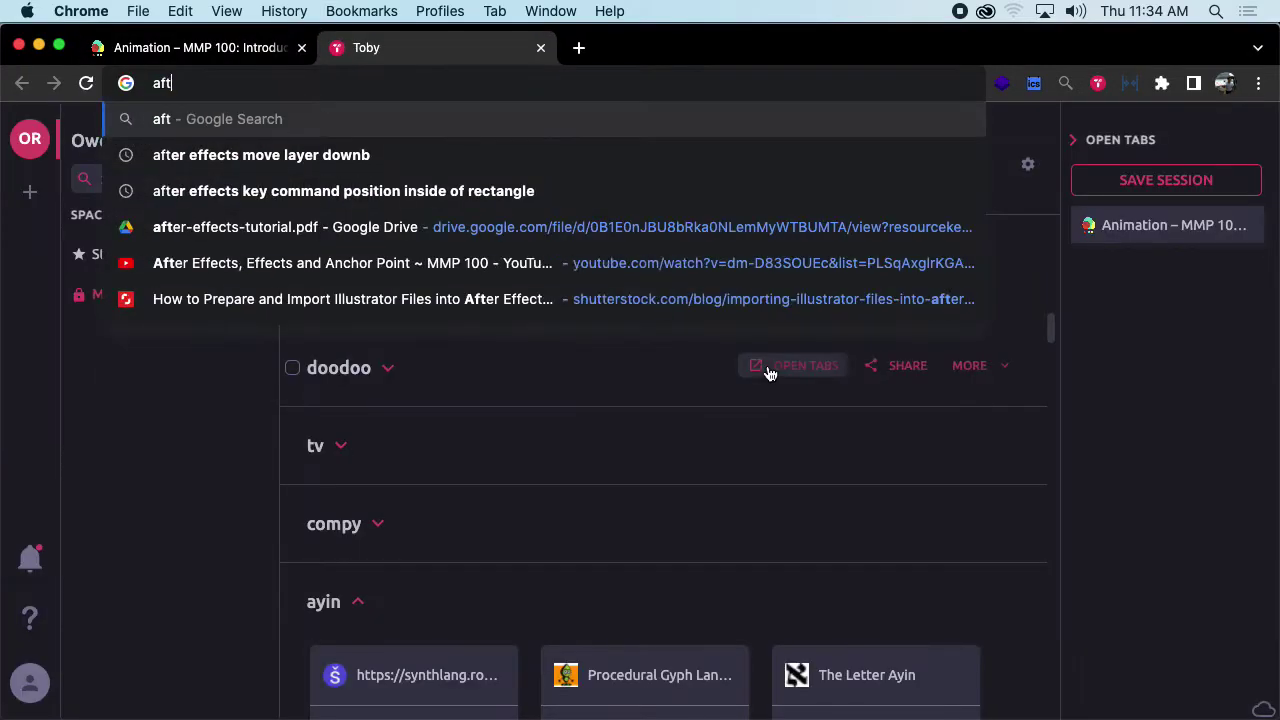
text(er effects export mp4)
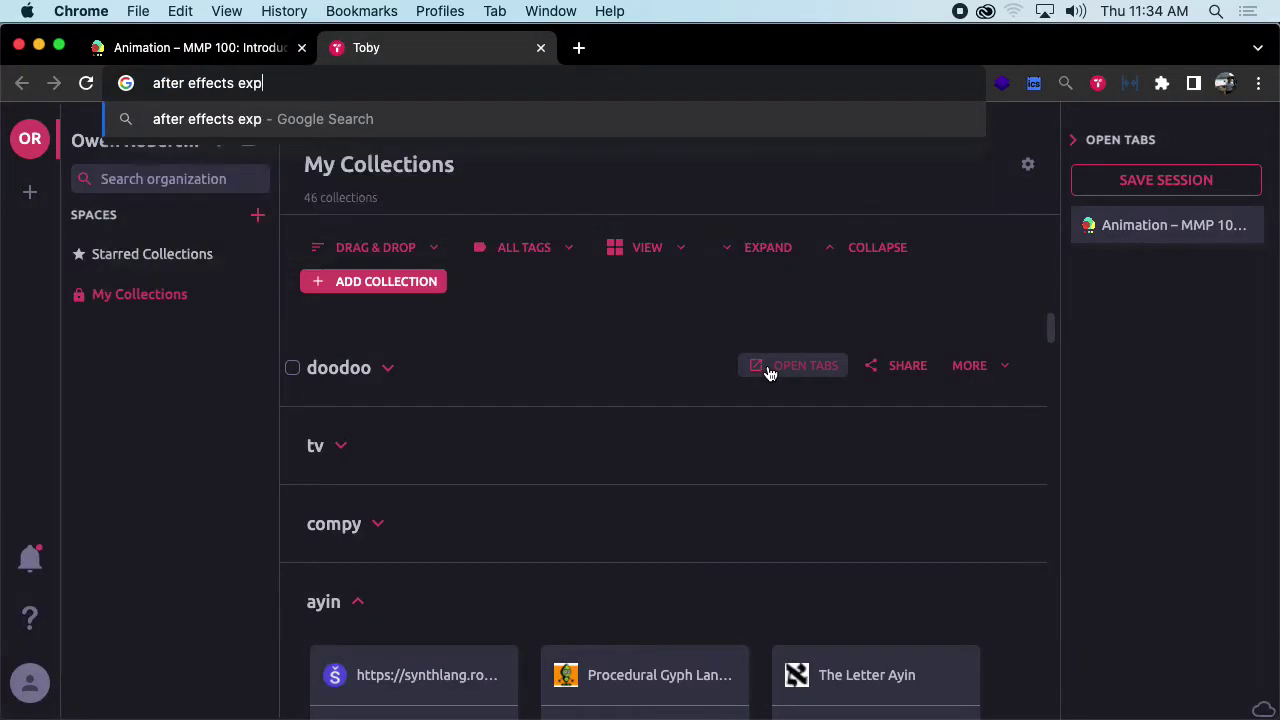
key(Return)
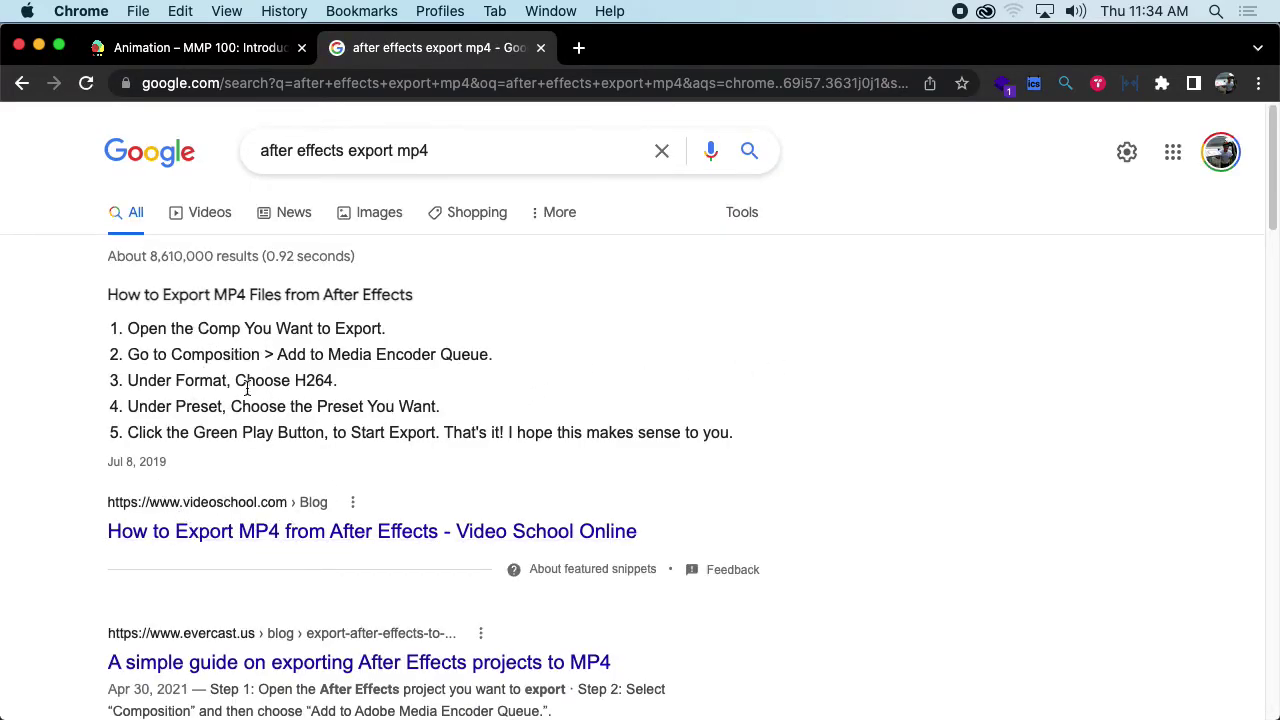
scroll(247, 388, down, 1)
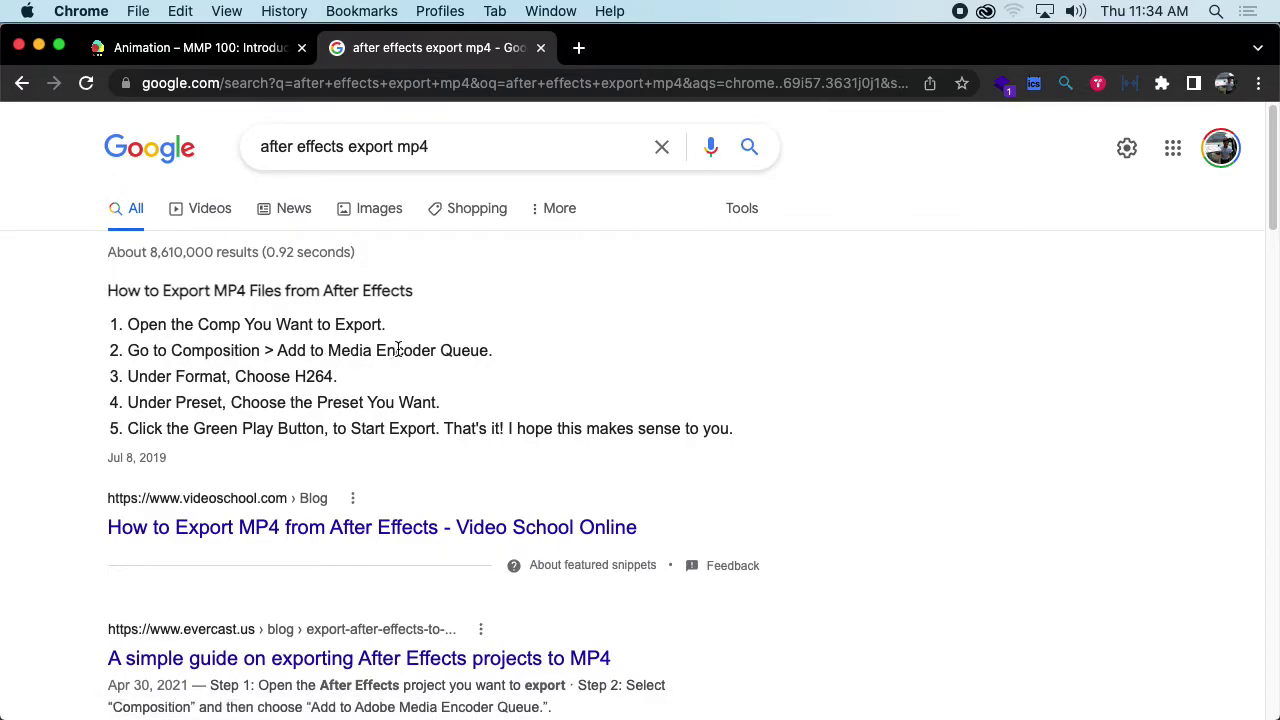
drag(278, 351, 517, 354)
click(517, 358)
Switch back to After Effects and send the render to the Adobe Media Encoder queue, repeating the command once.
key(super+Tab)
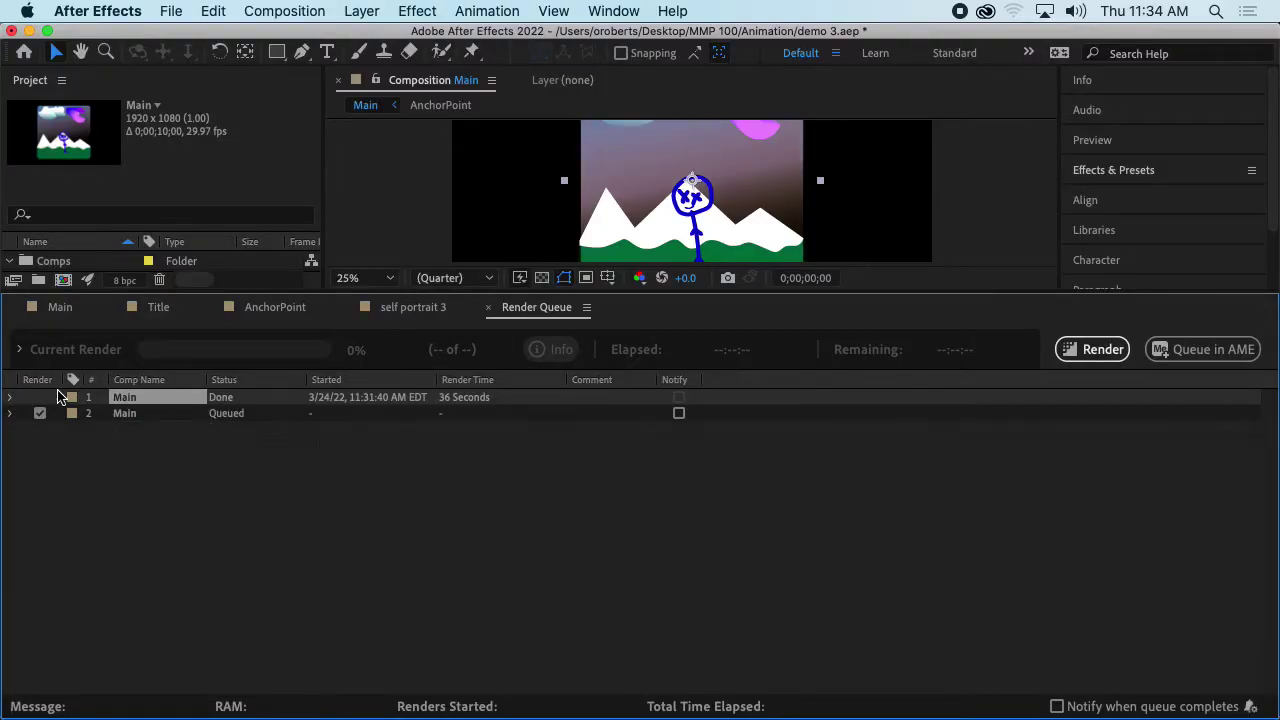
click(285, 10)
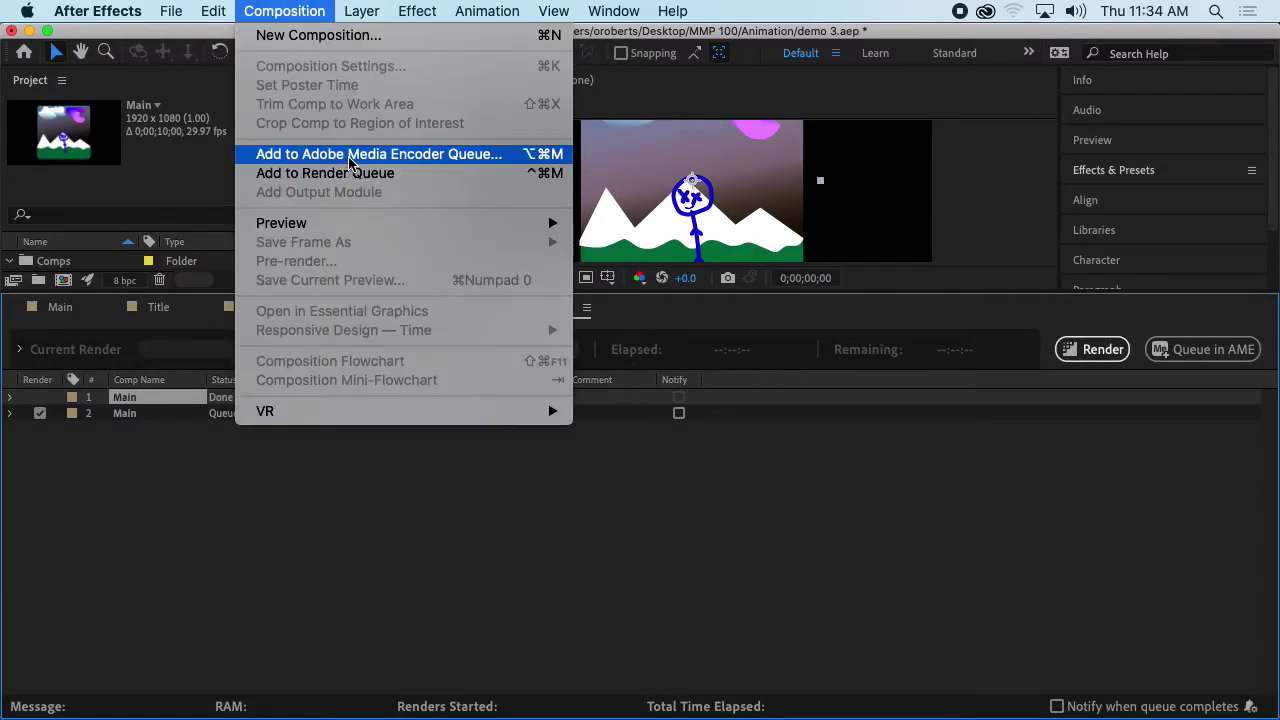
click(398, 160)
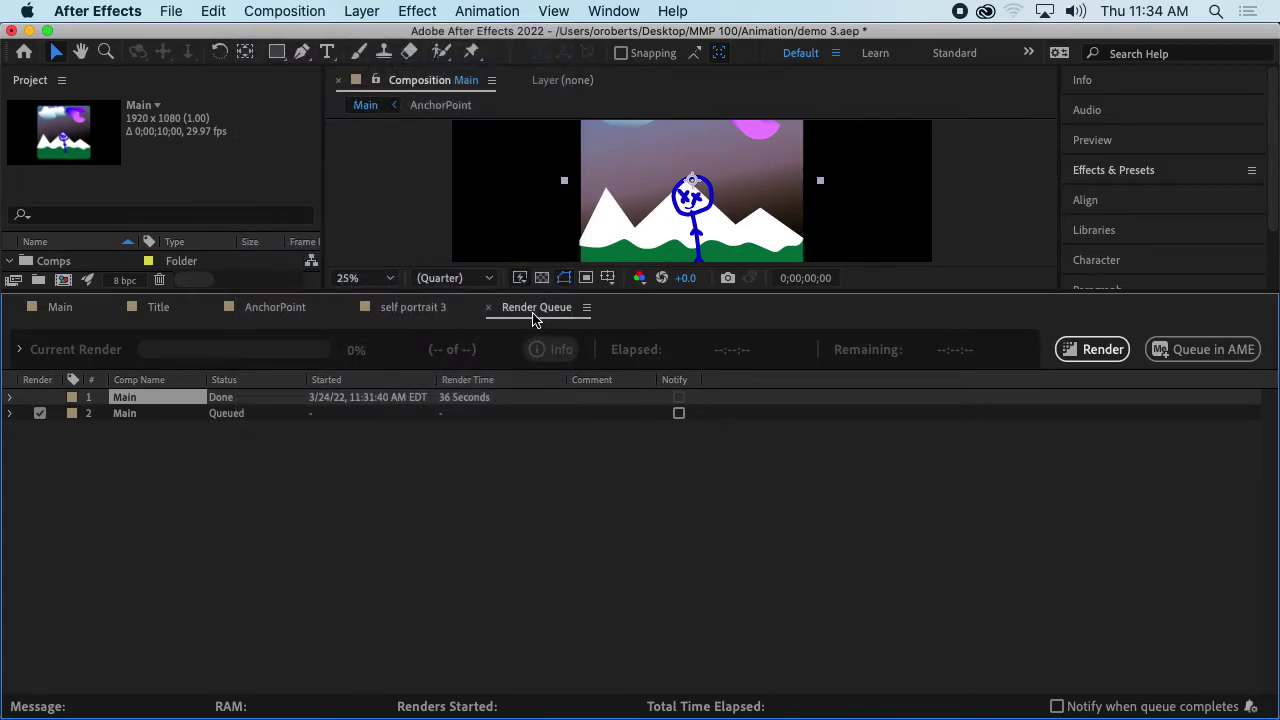
click(605, 11)
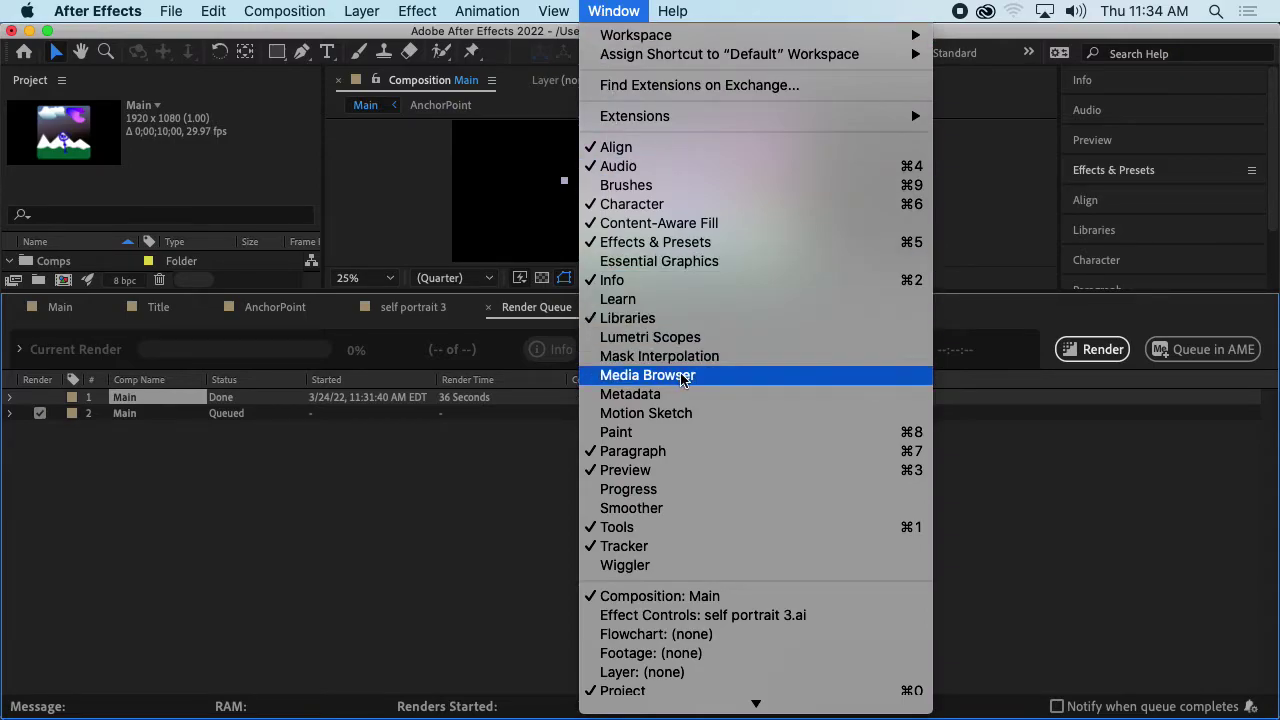
mouse_move(285, 10)
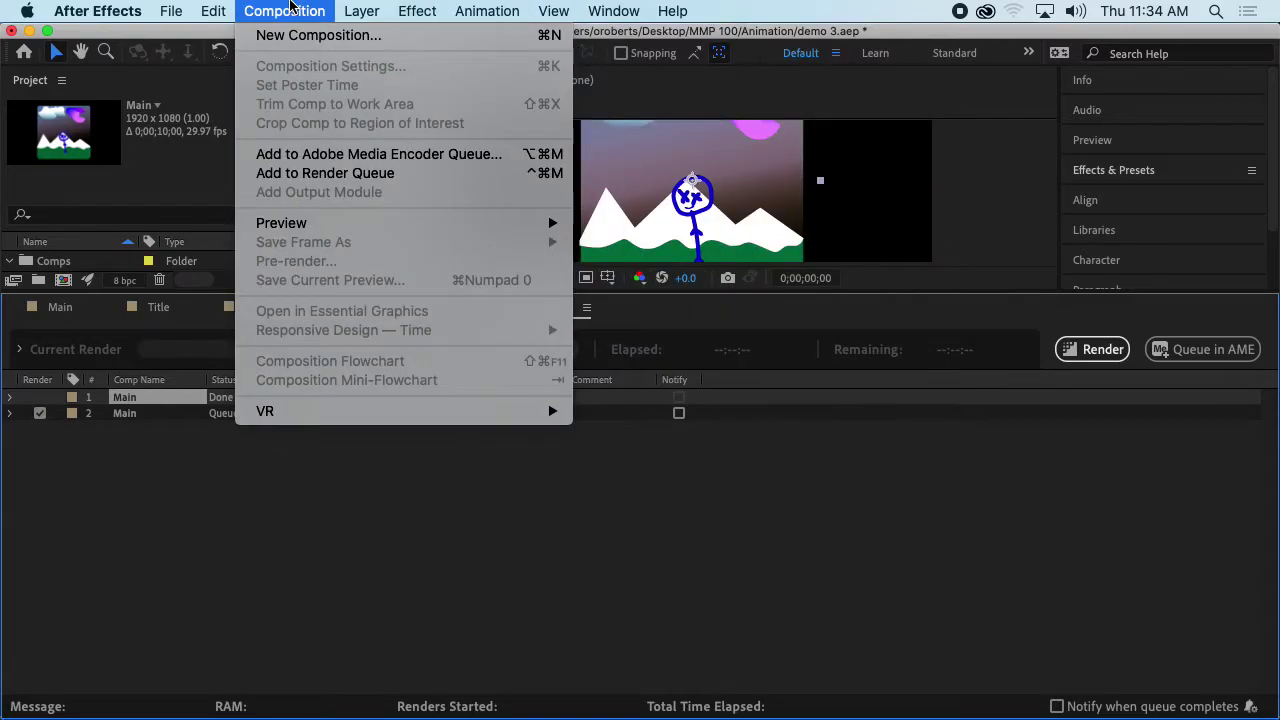
click(328, 153)
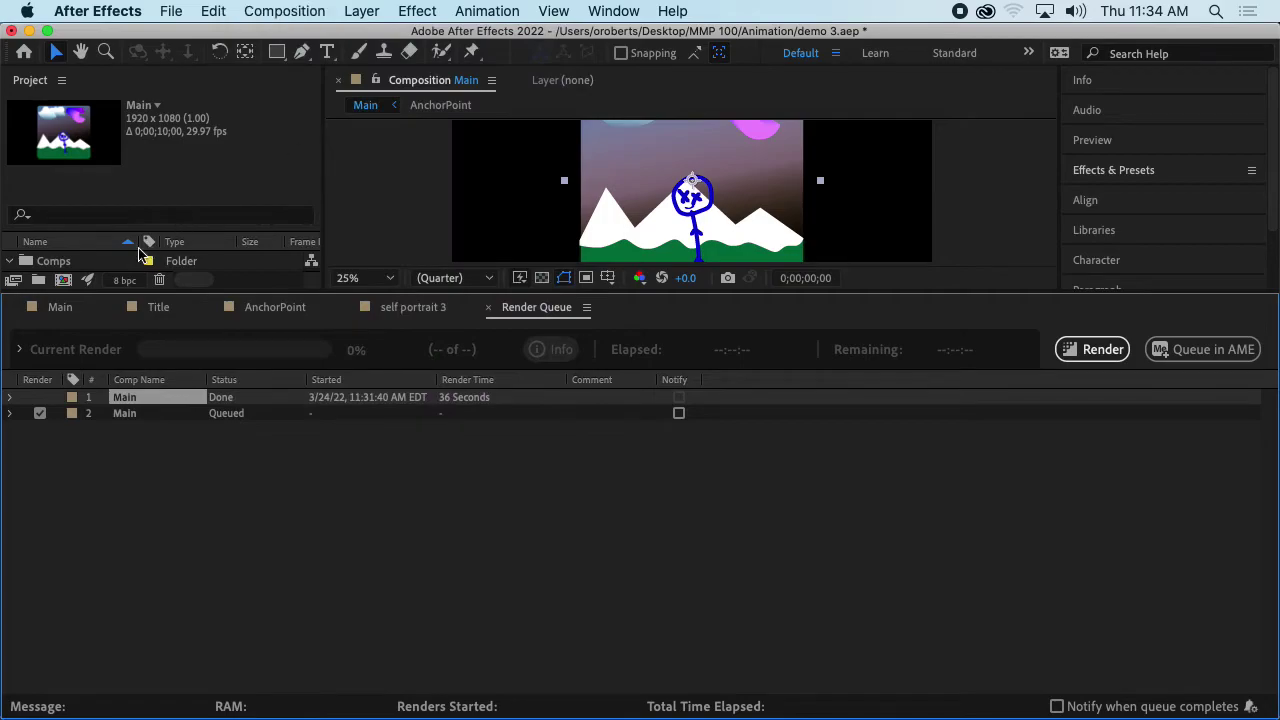
Enlarge the Project panel, select the Main composition, and add it to the Adobe Media Encoder queue.
drag(228, 293, 229, 477)
click(133, 302)
click(300, 10)
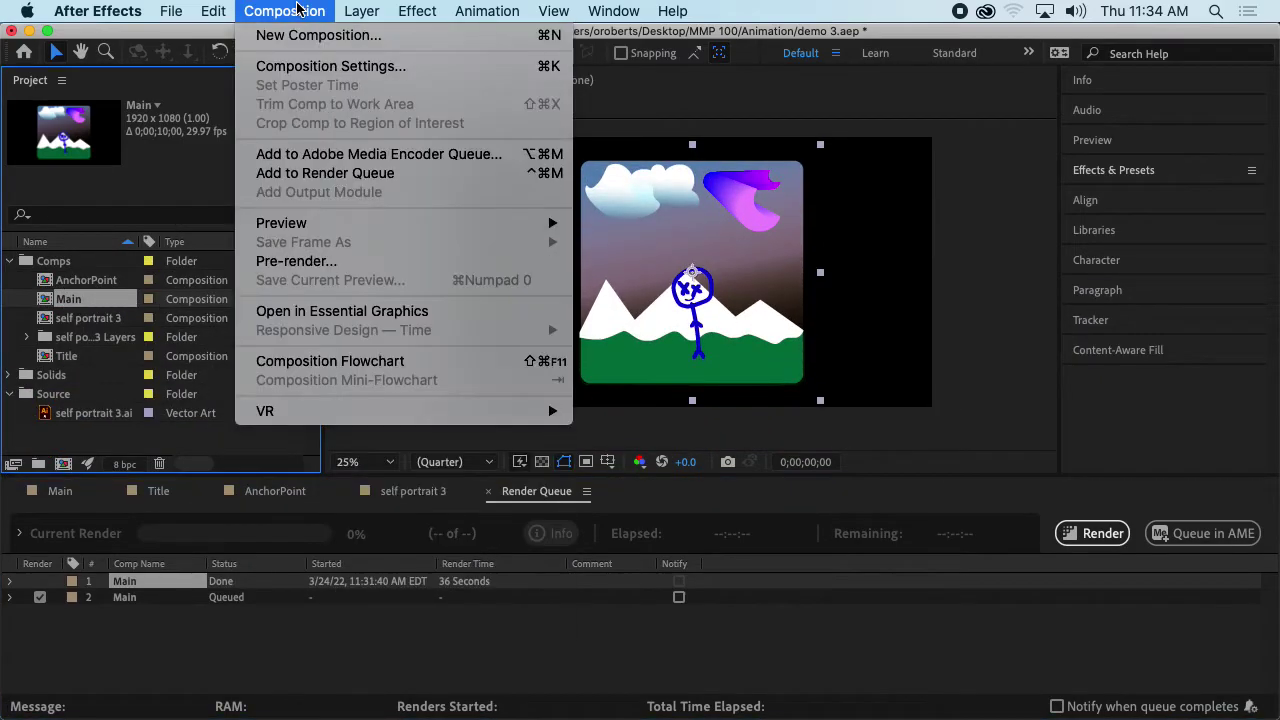
click(314, 154)
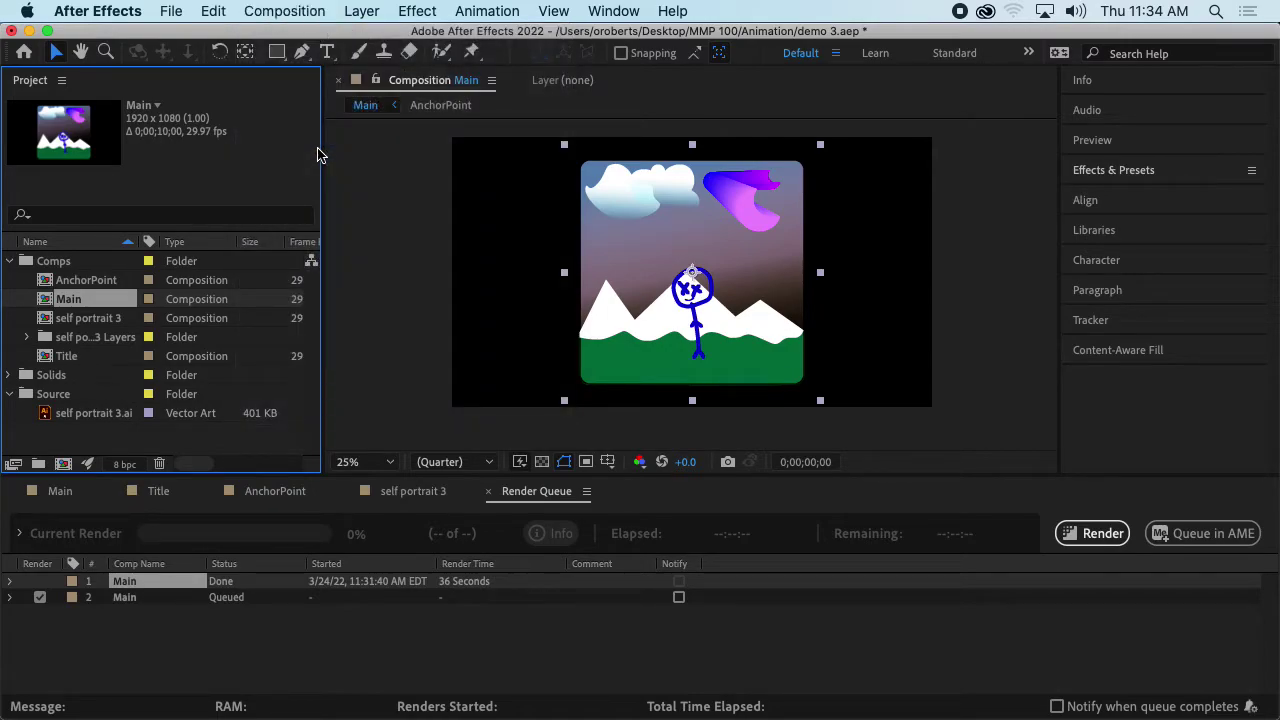
Search the Help for "media enco" and run the export command that adds Main to the Adobe Media Encoder queue.
click(613, 10)
click(553, 10)
click(672, 10)
text(medi)
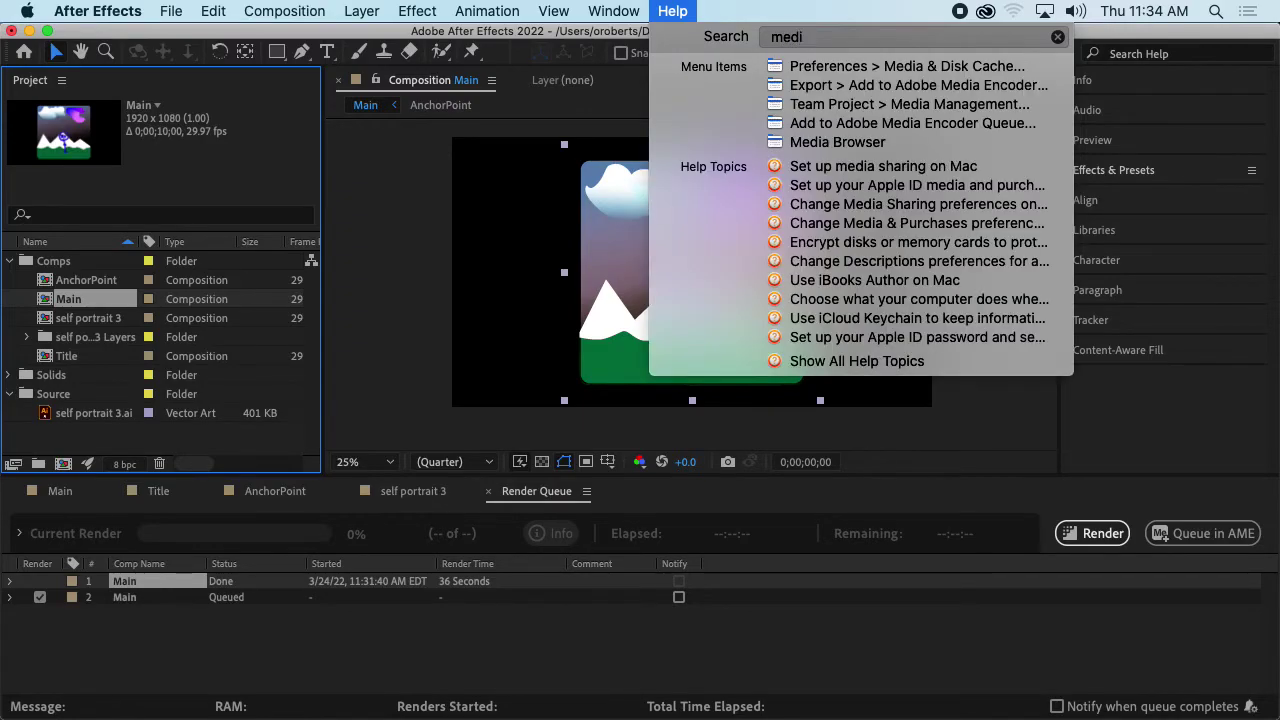
text(a enco)
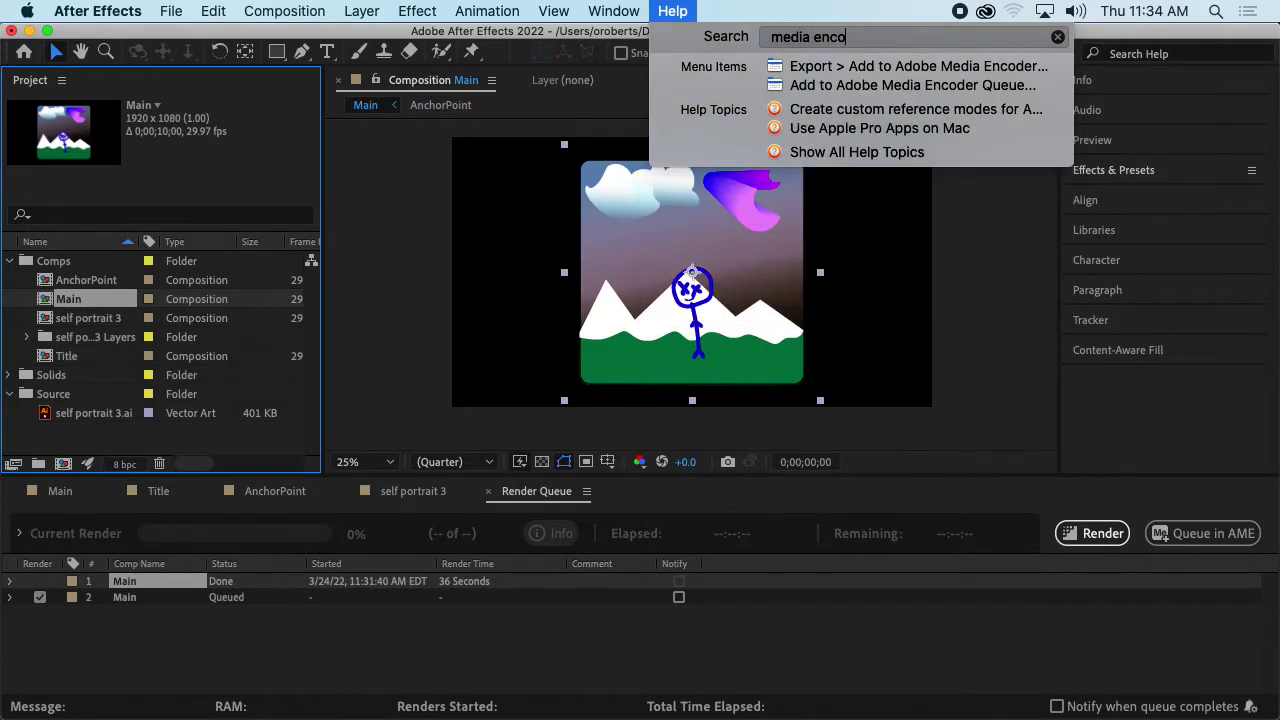
key(Down)
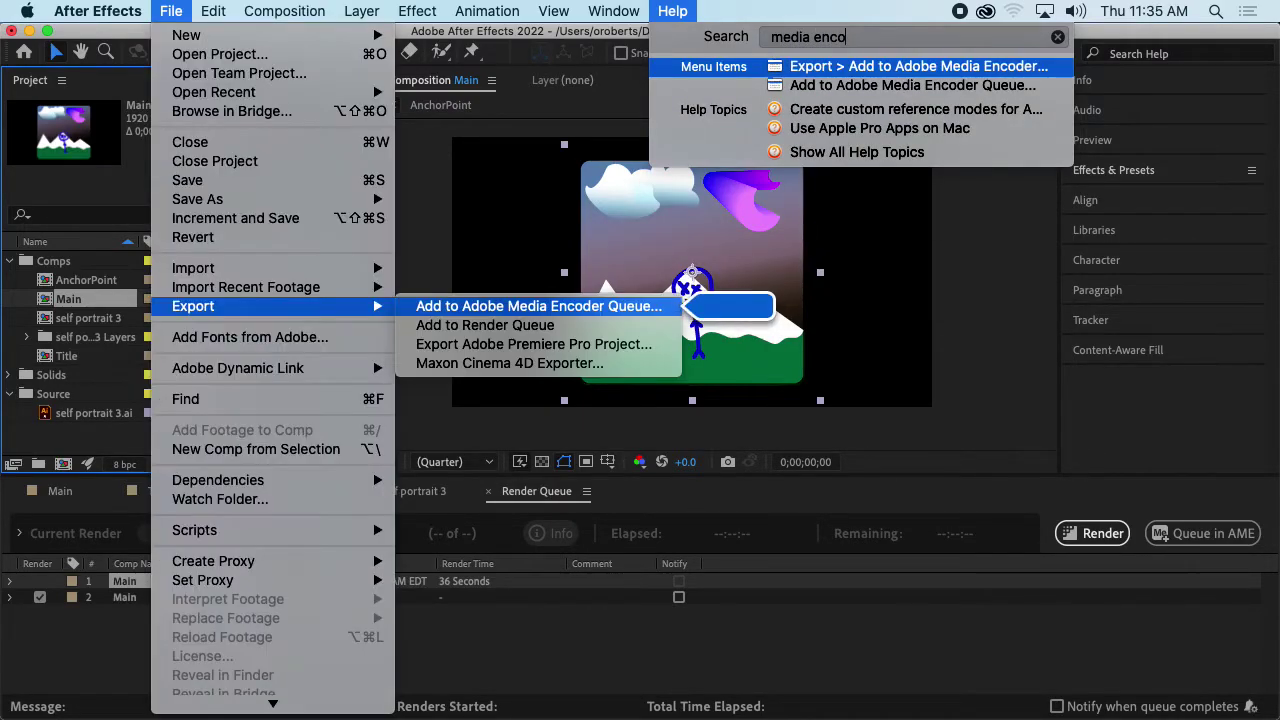
key(Return)
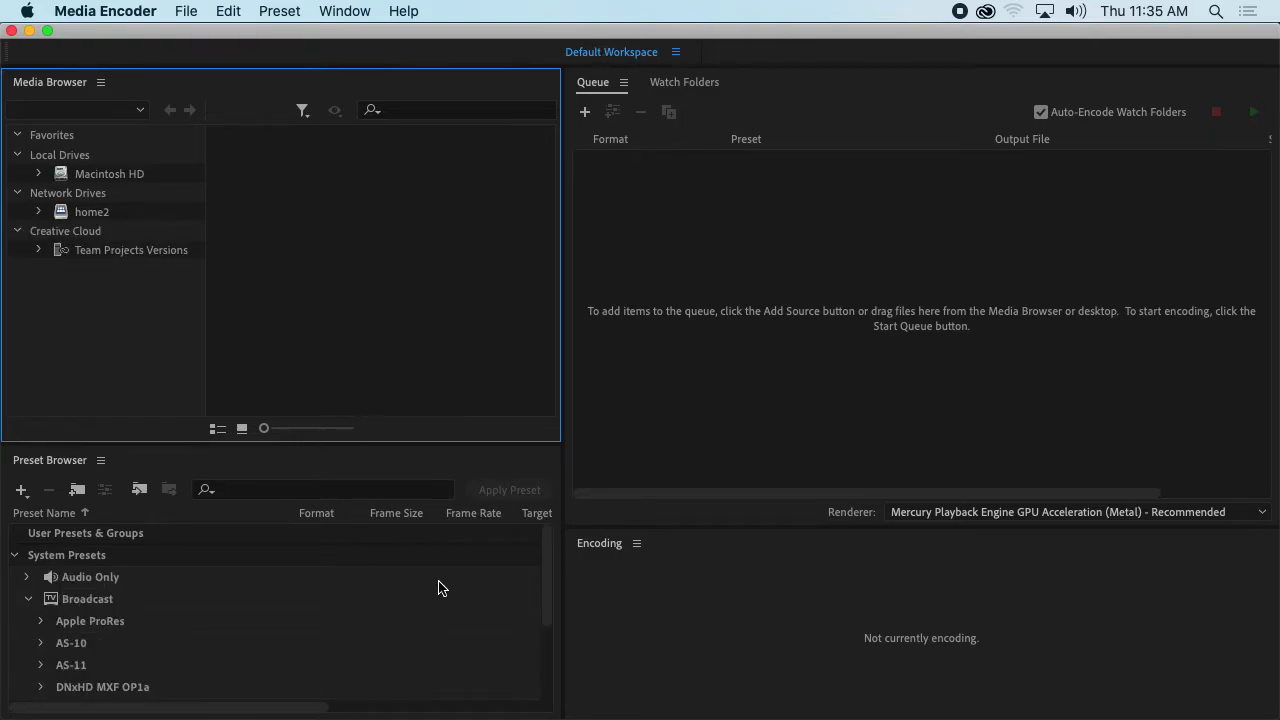
drag(548, 565, 543, 666)
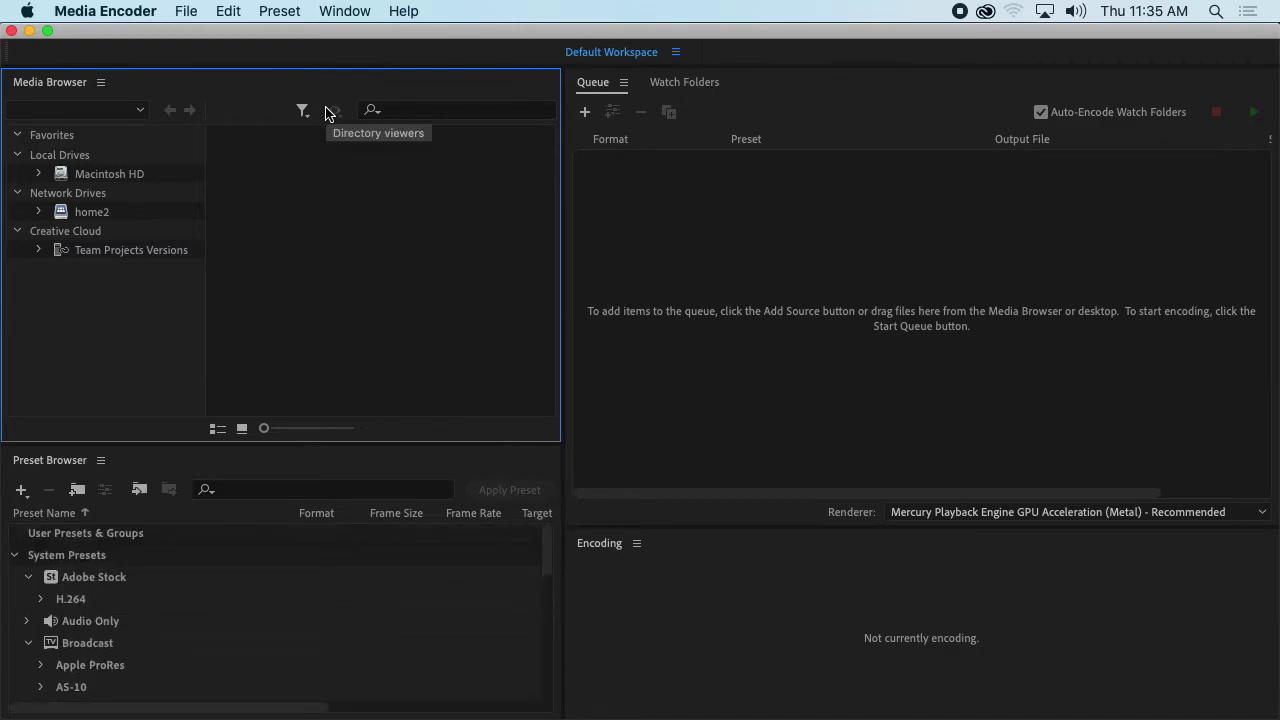
click(591, 86)
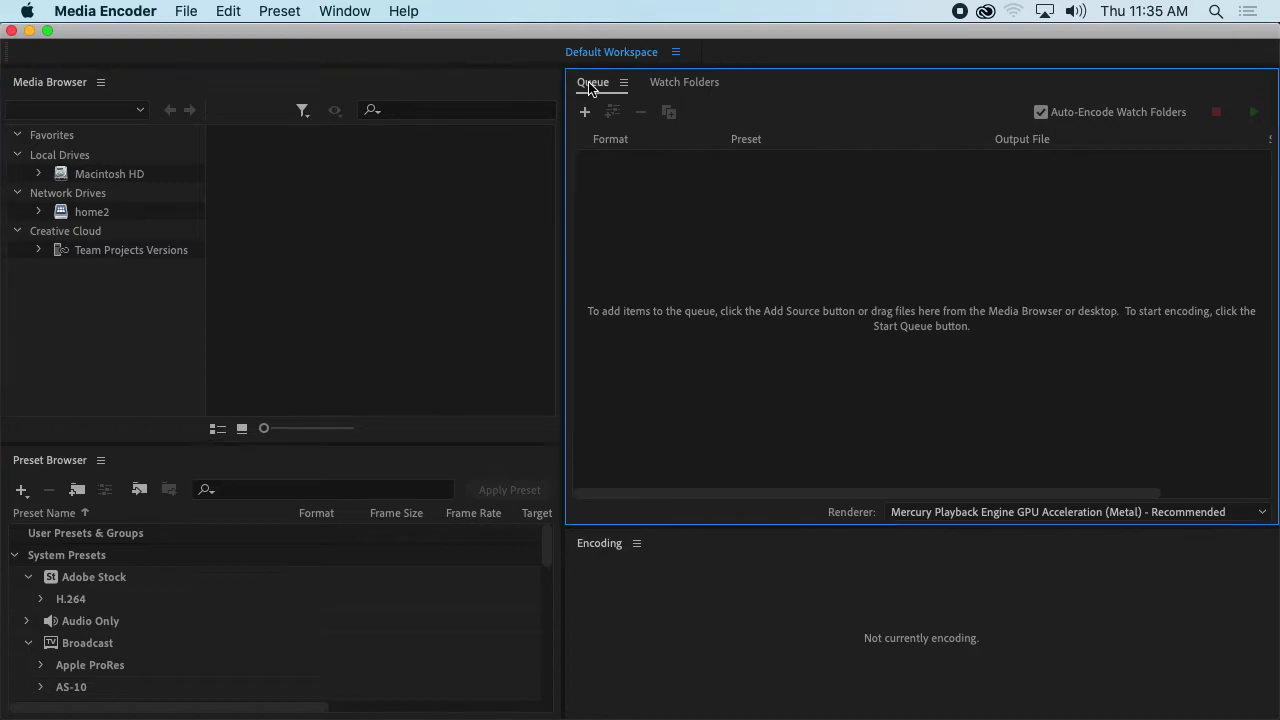
click(585, 112)
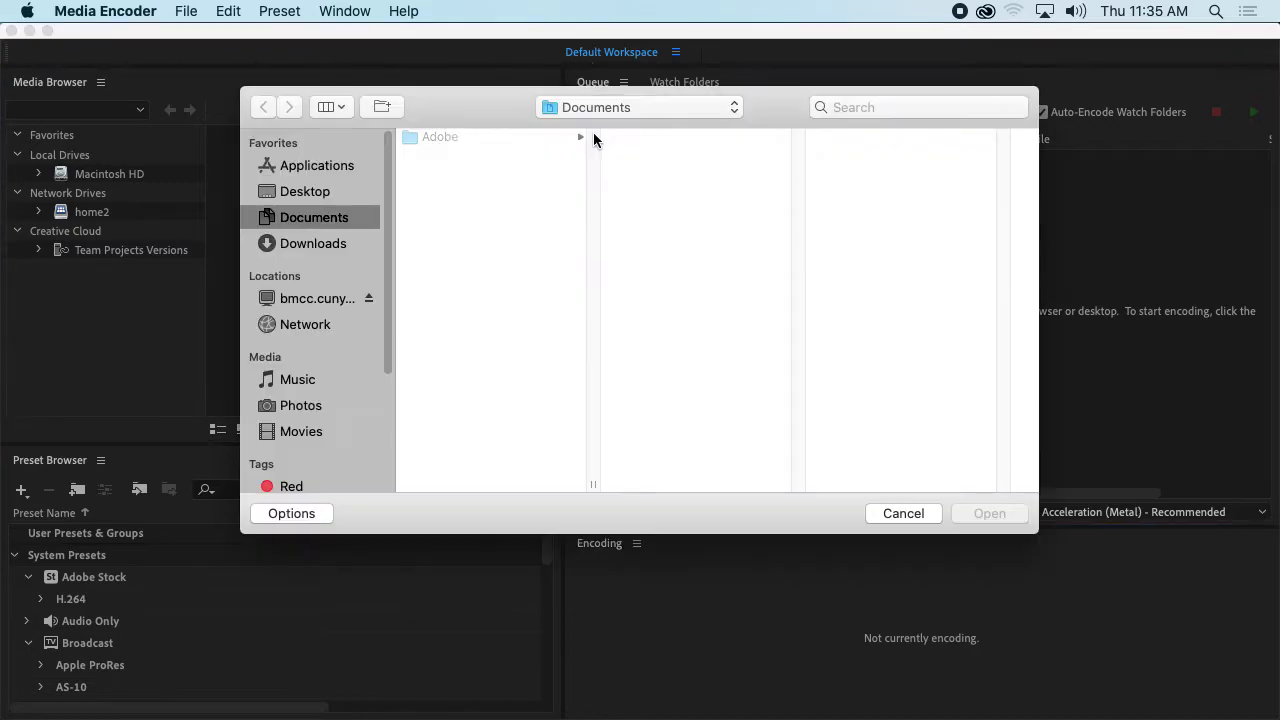
click(898, 514)
Check After Effects, return to Media Encoder, and collapse the last three Main items in the queue.
key(super+Tab)
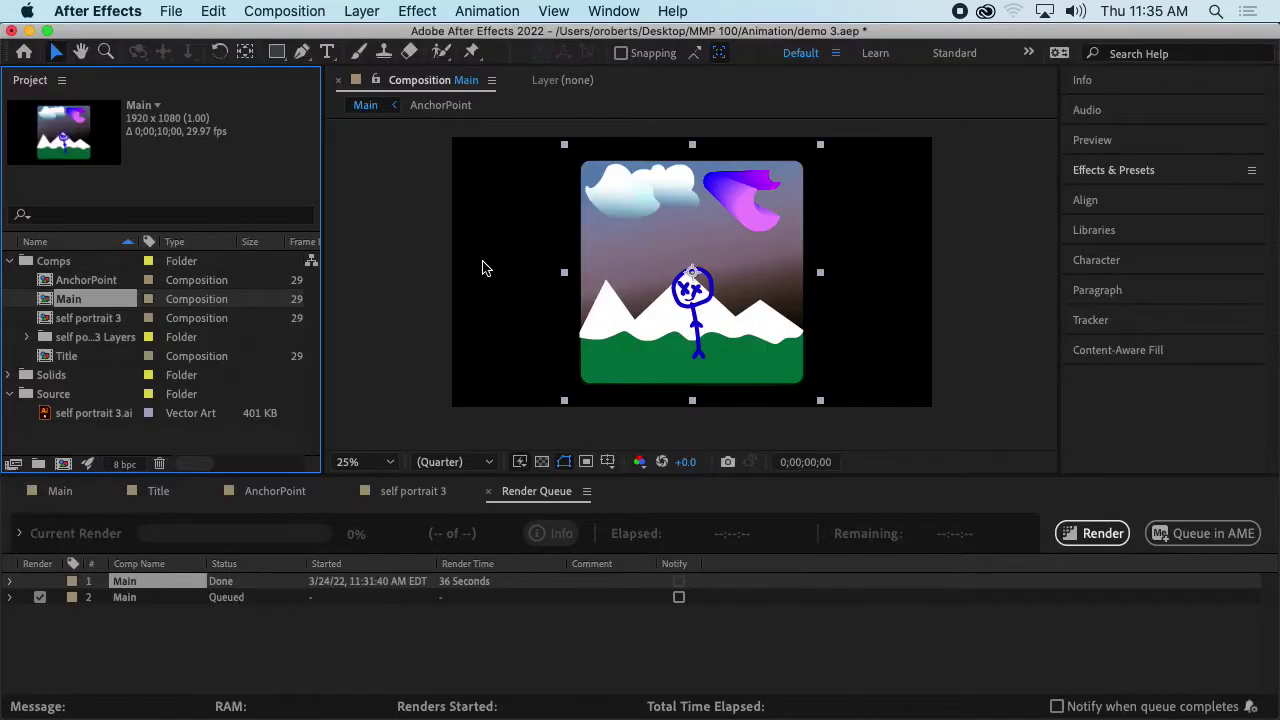
key(super+Tab)
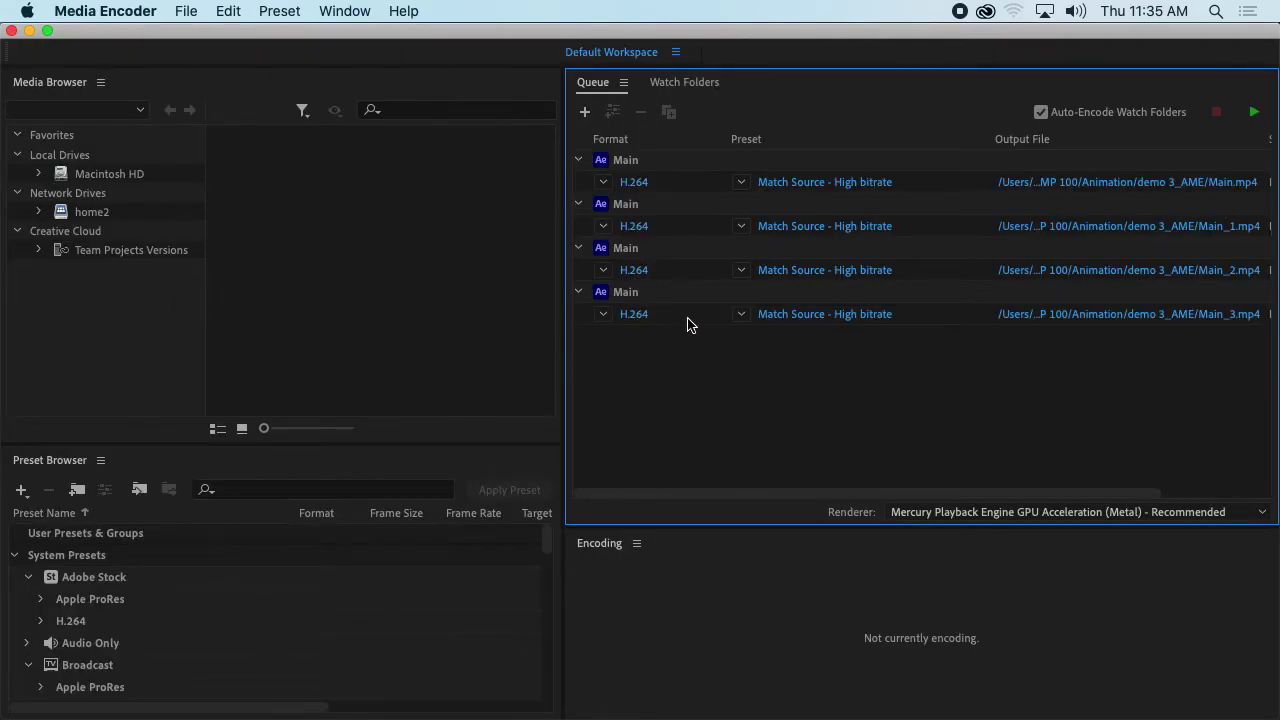
click(578, 293)
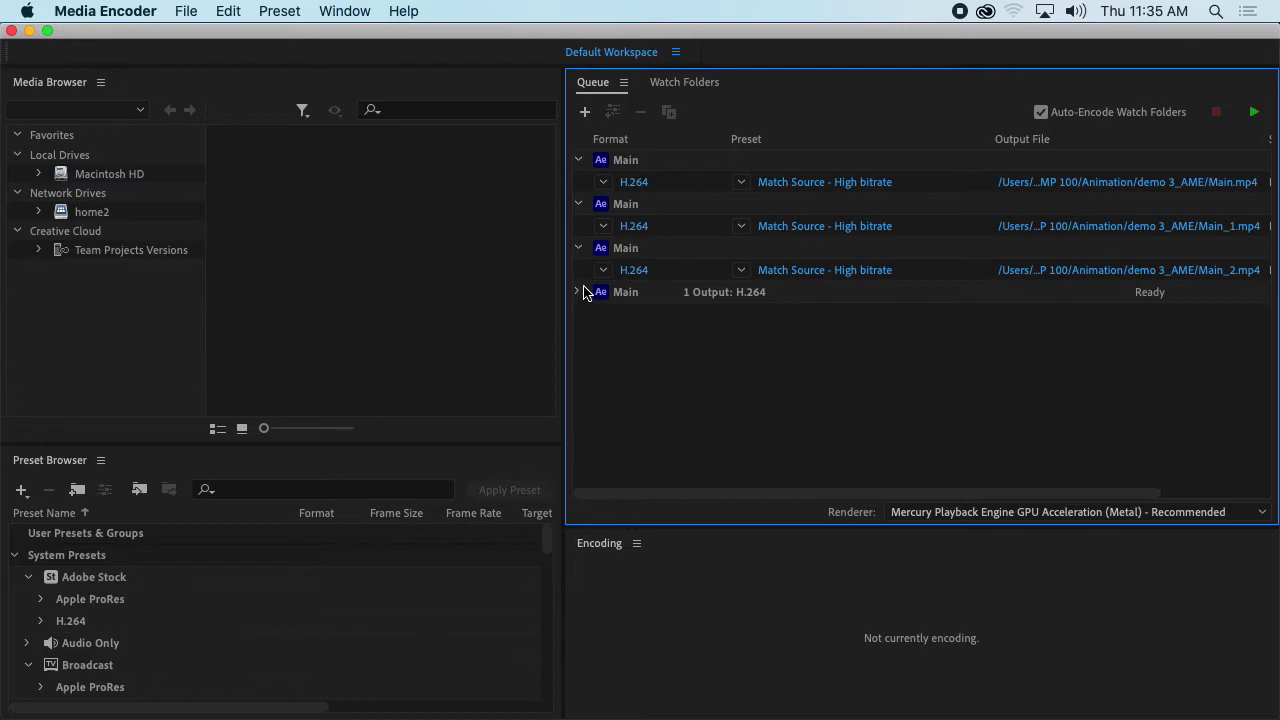
click(578, 248)
click(578, 204)
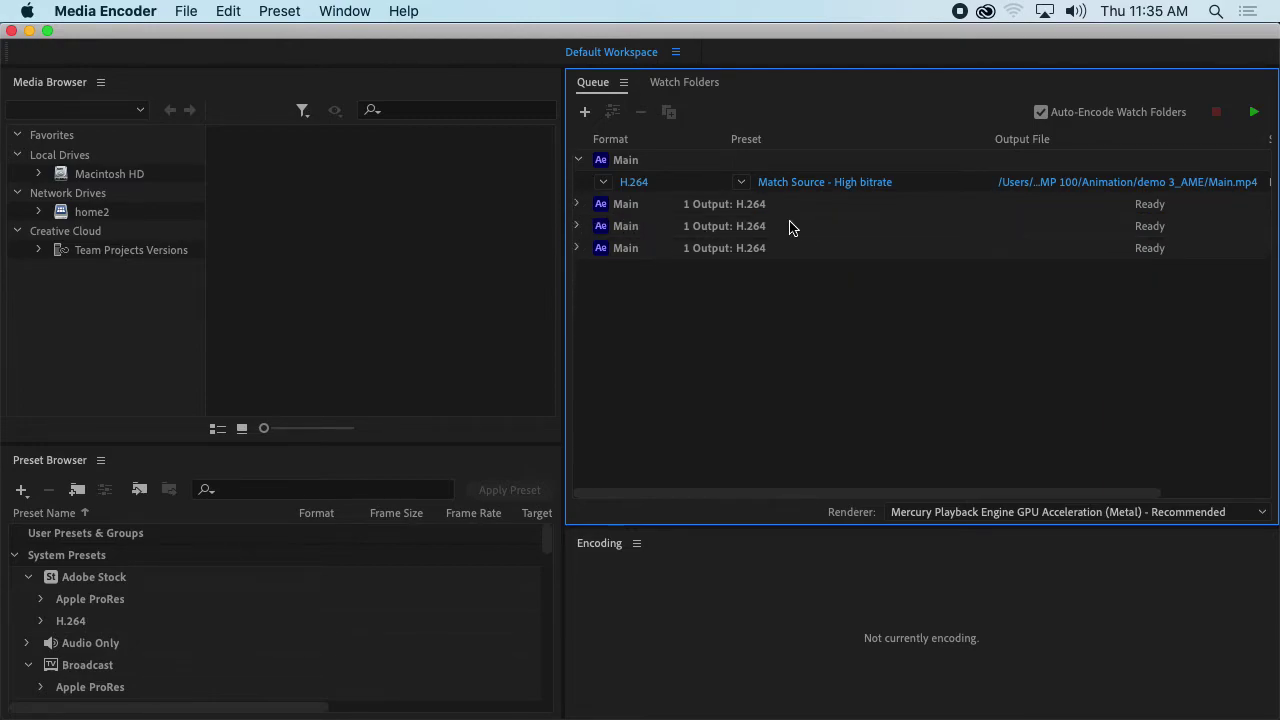
Delete the three duplicate Main items from the Media Encoder queue, keeping only the H.264 output to Main.mp4.
click(790, 210)
key(Delete)
click(820, 432)
key(Delete)
click(820, 434)
click(777, 212)
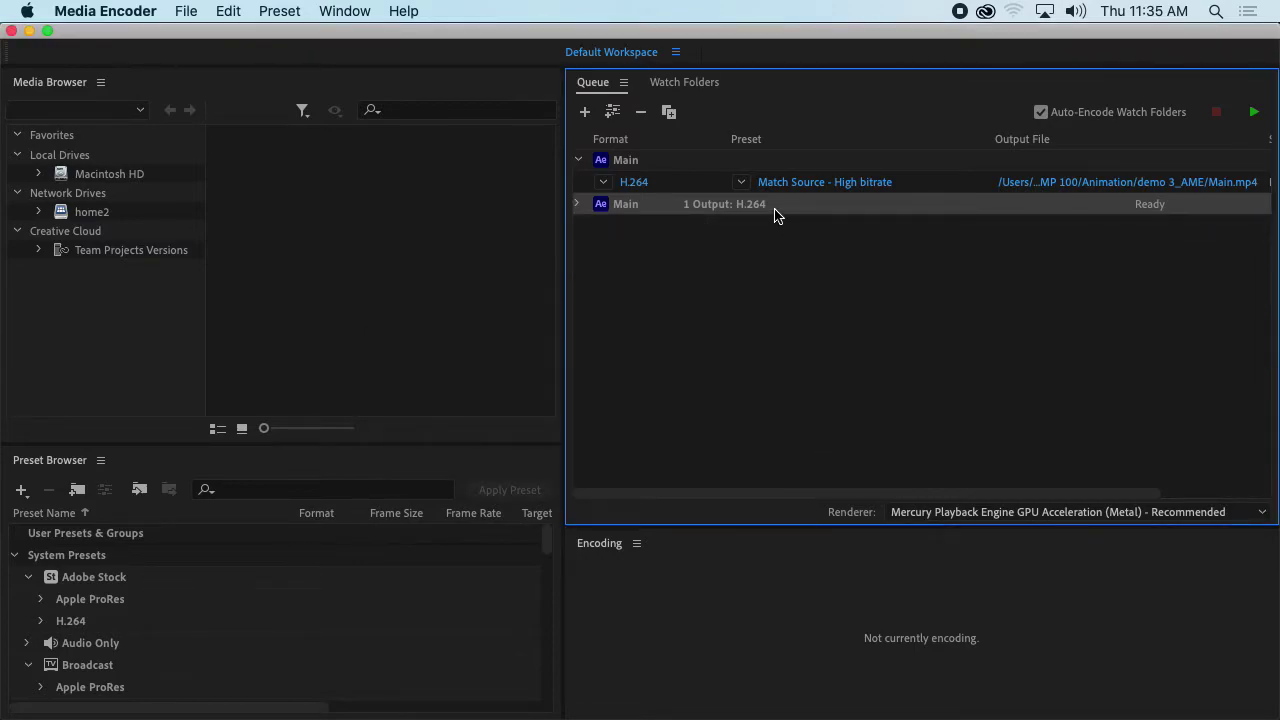
key(Delete)
click(828, 435)
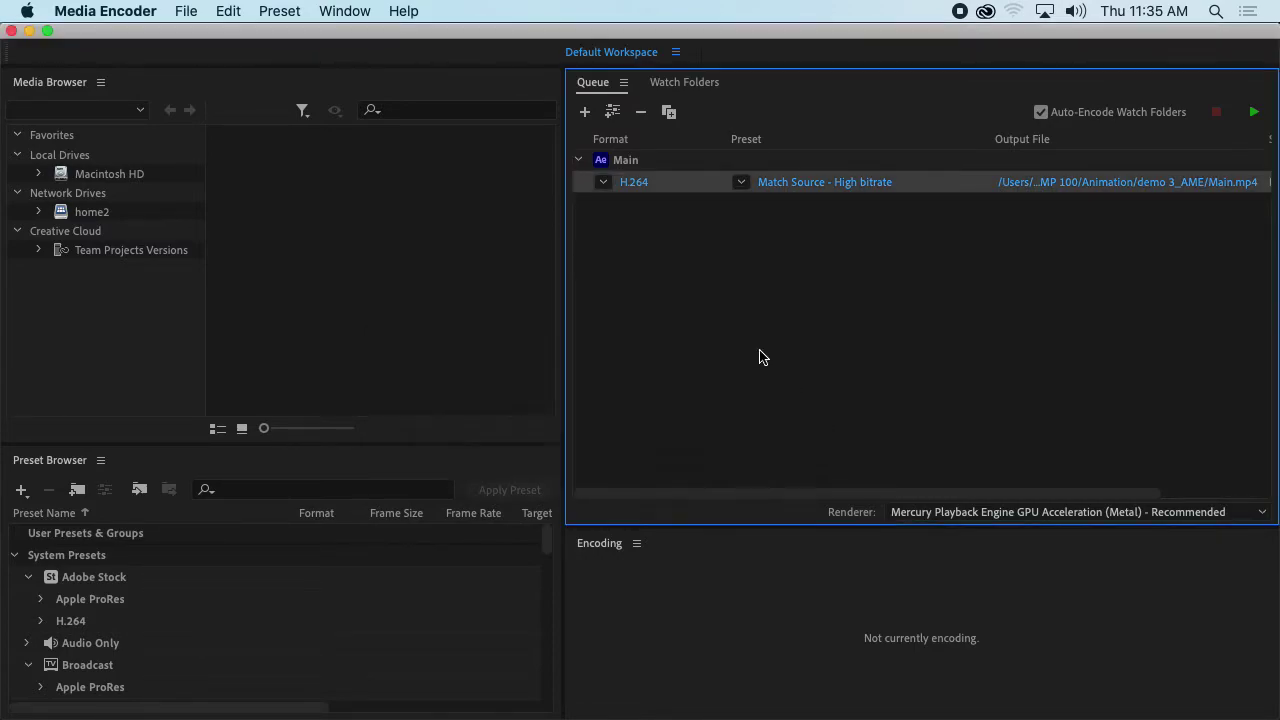
Review the available output formats and the H.264 presets for the Main item in the queue.
click(610, 182)
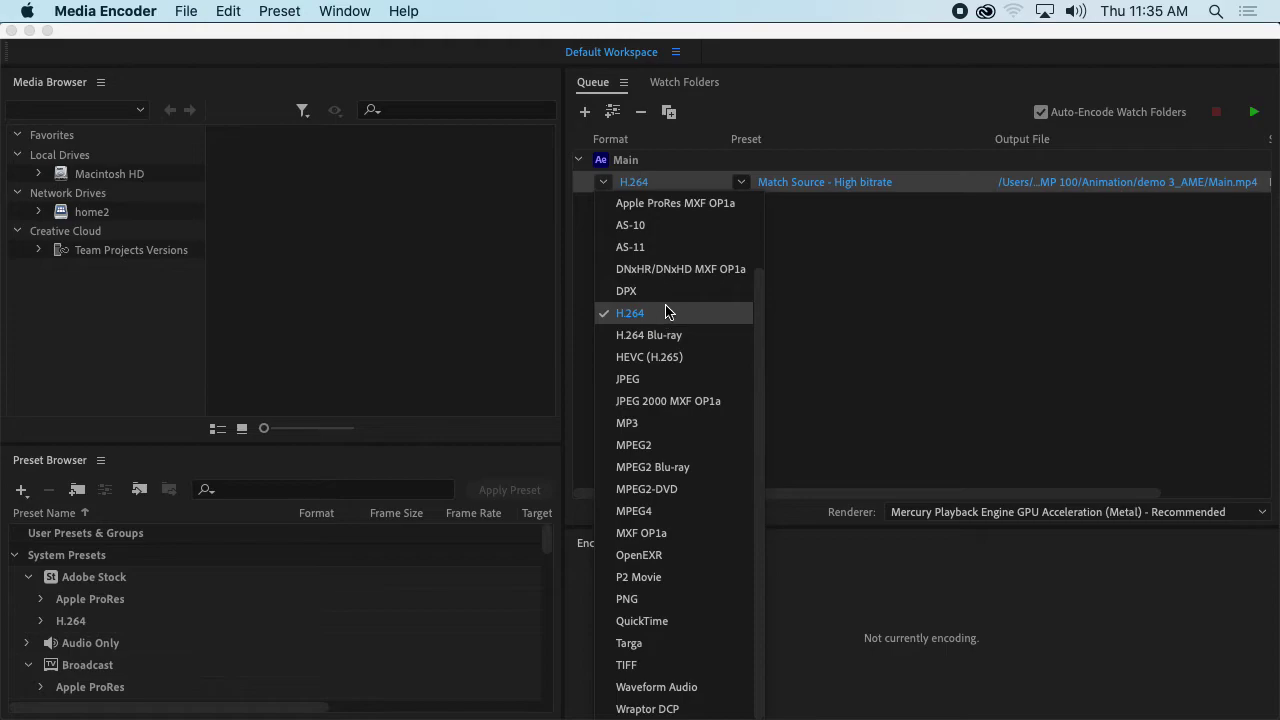
click(870, 309)
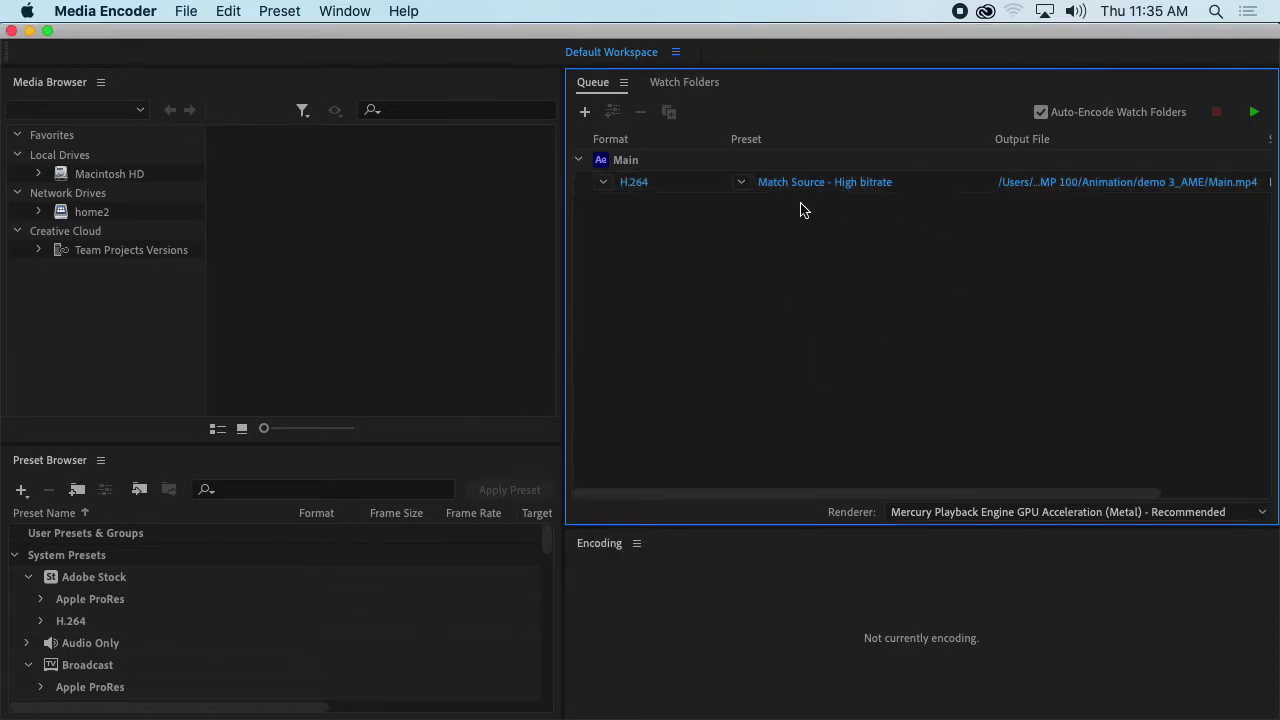
click(740, 184)
click(740, 184)
click(740, 184)
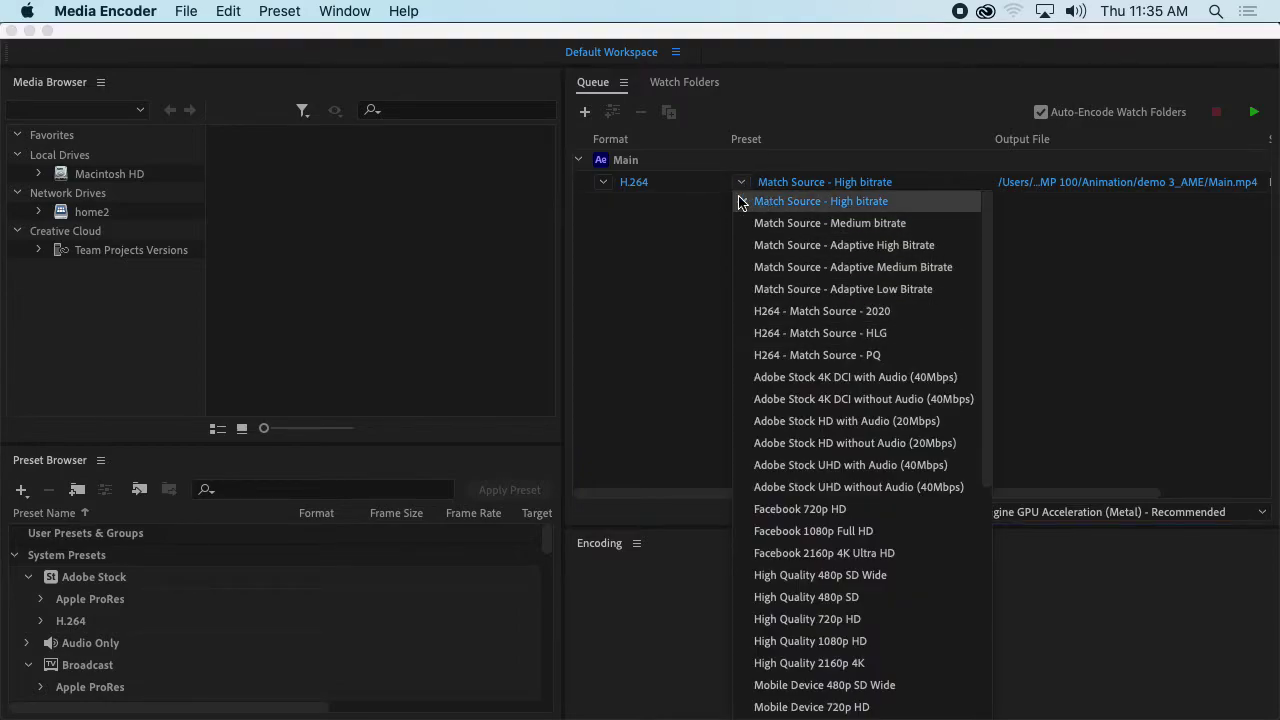
click(1104, 244)
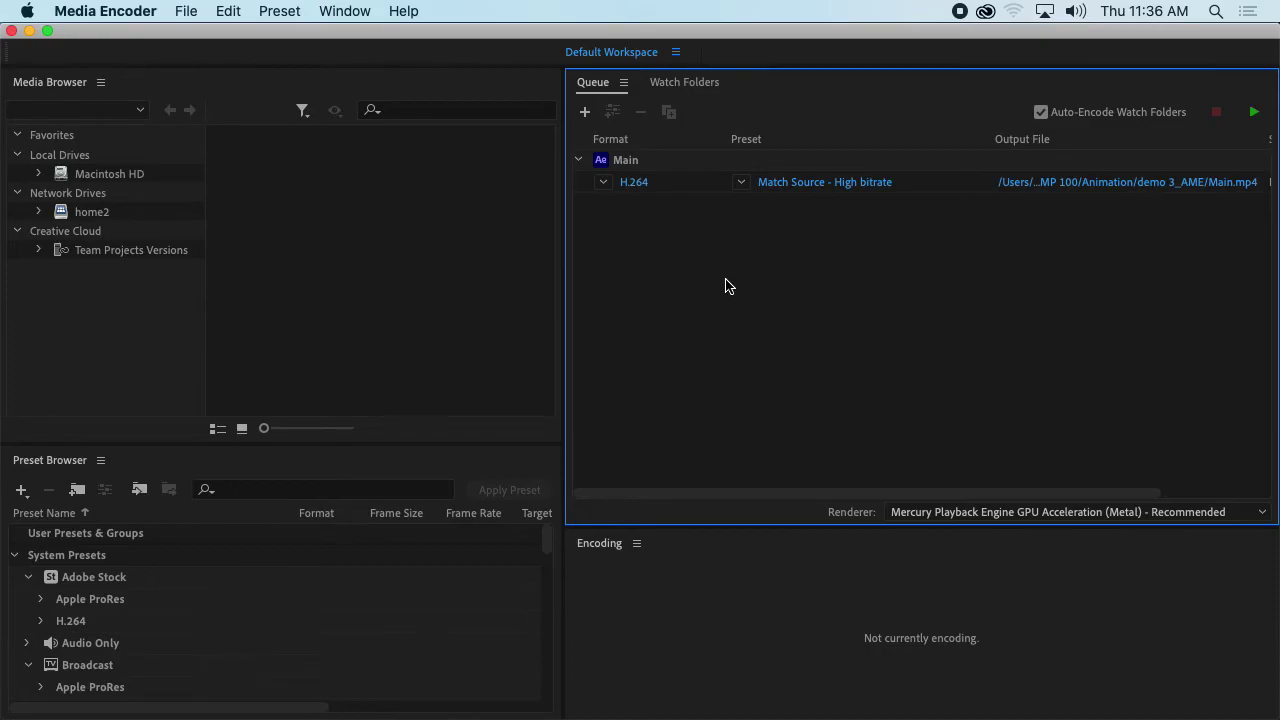
key(ctrl+Up)
click(960, 508)
Keep Main's output format at H.264 and start encoding the queue.
click(608, 181)
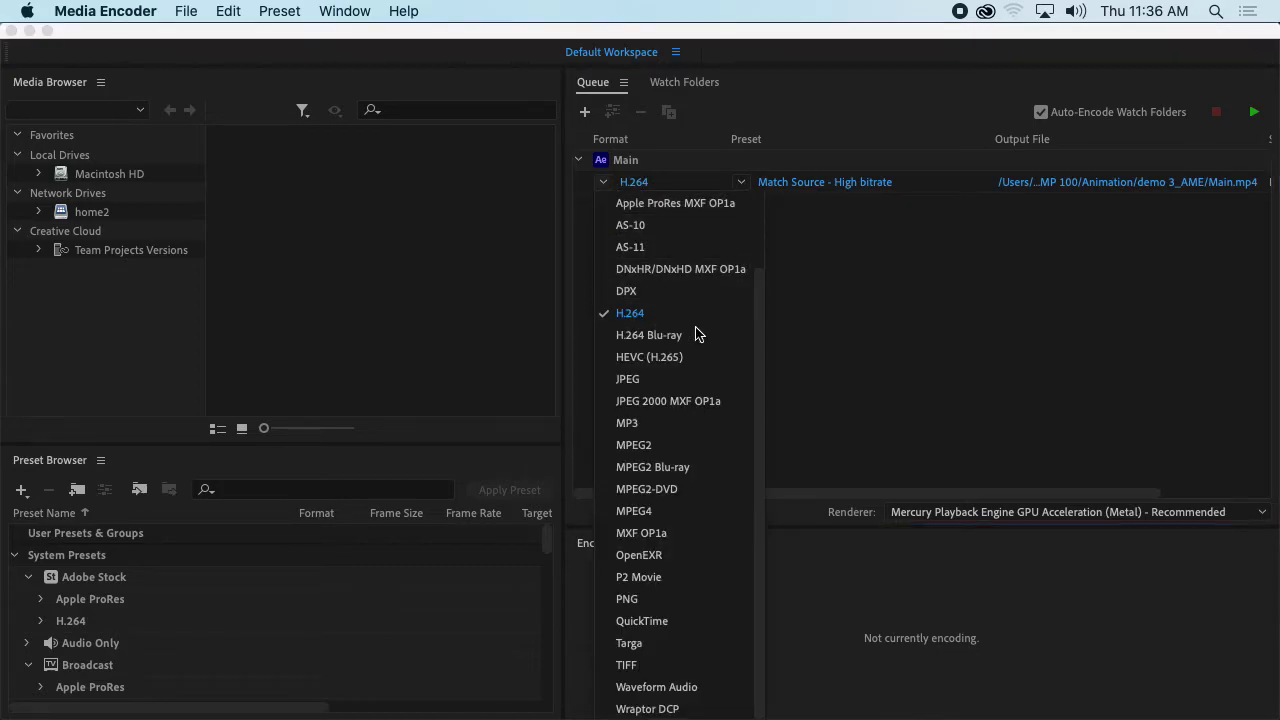
click(896, 288)
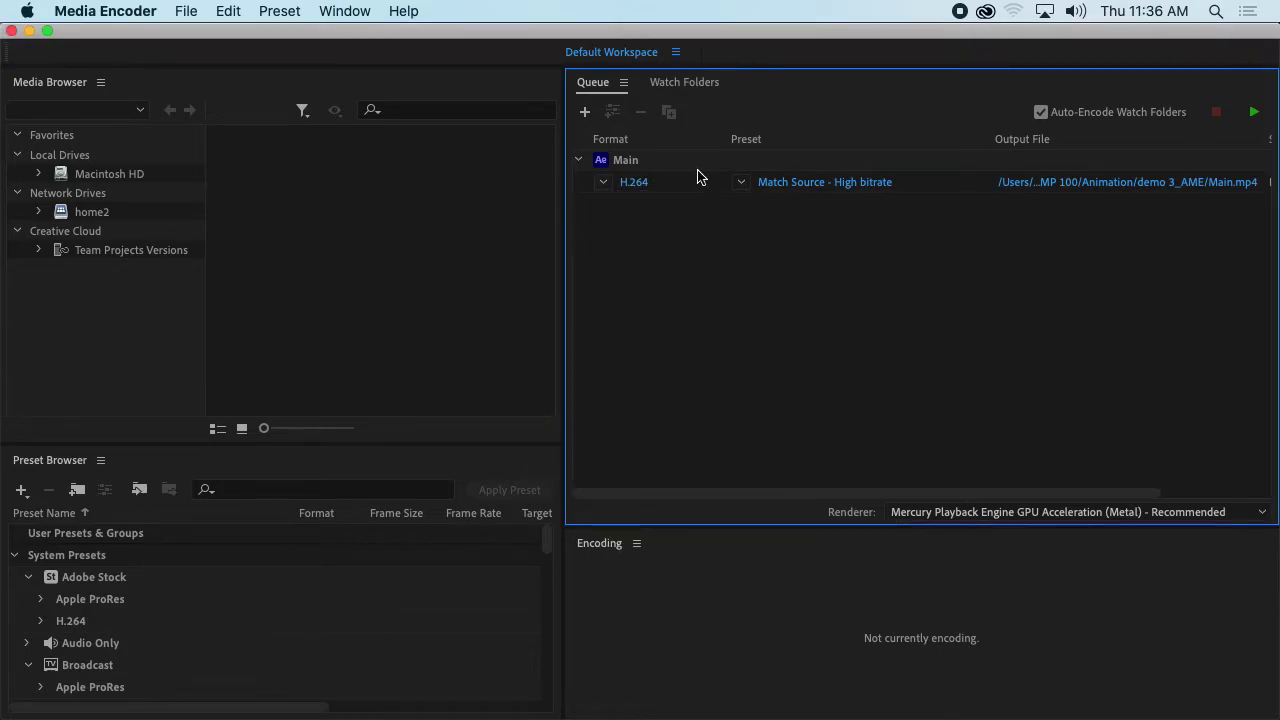
click(1256, 113)
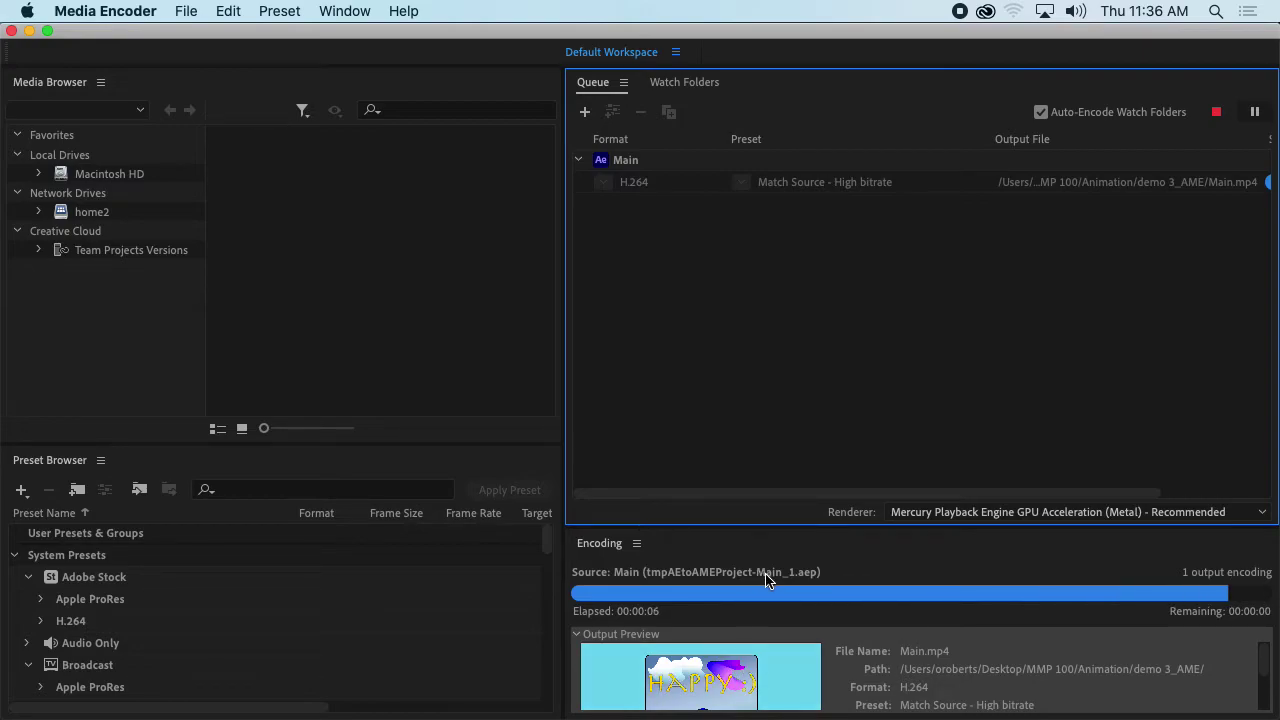
Switch to Finder, open the demo 3_AME folder, and check the file size of the exported Main.mp4.
key(super+Tab)
key(super+Tab)
key(super+Tab)
key(super+Tab)
key(super+Tab)
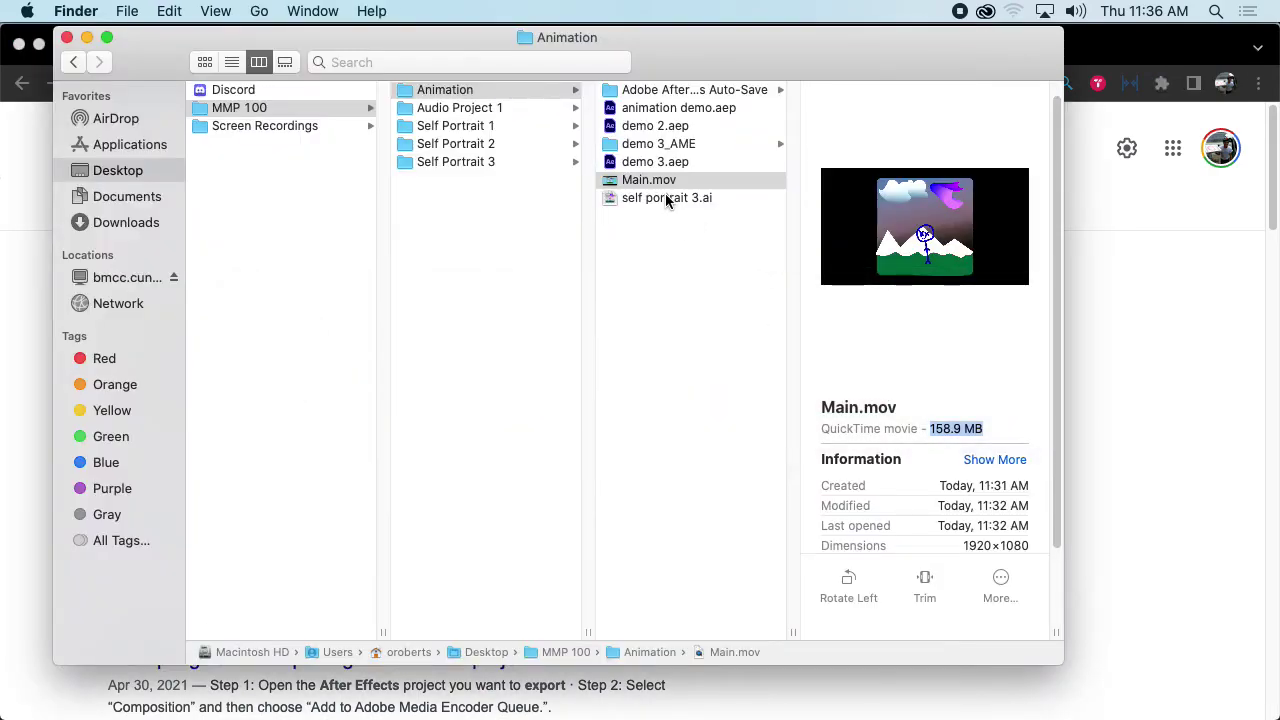
click(682, 144)
click(857, 90)
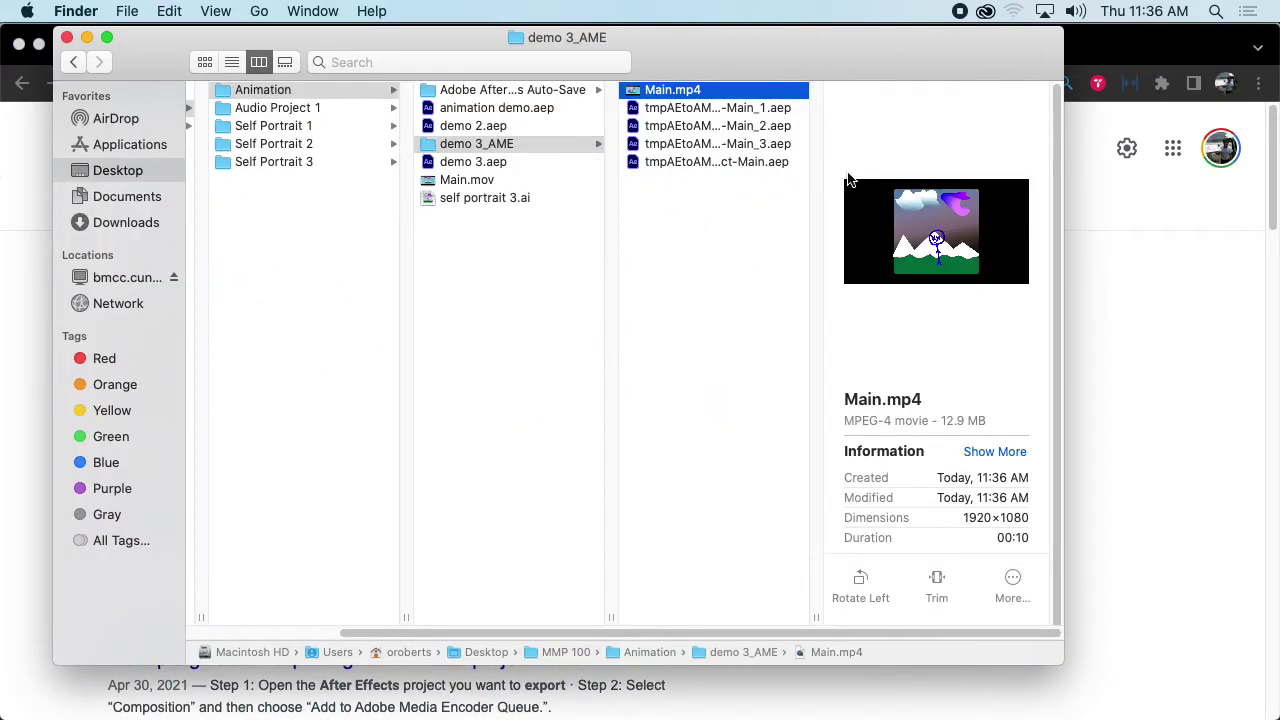
scroll(920, 420, down, 1)
click(945, 406)
mouse_move(945, 406)
mouse_down()
mouse_move(991, 403)
mouse_move(945, 403)
mouse_up()
click(988, 404)
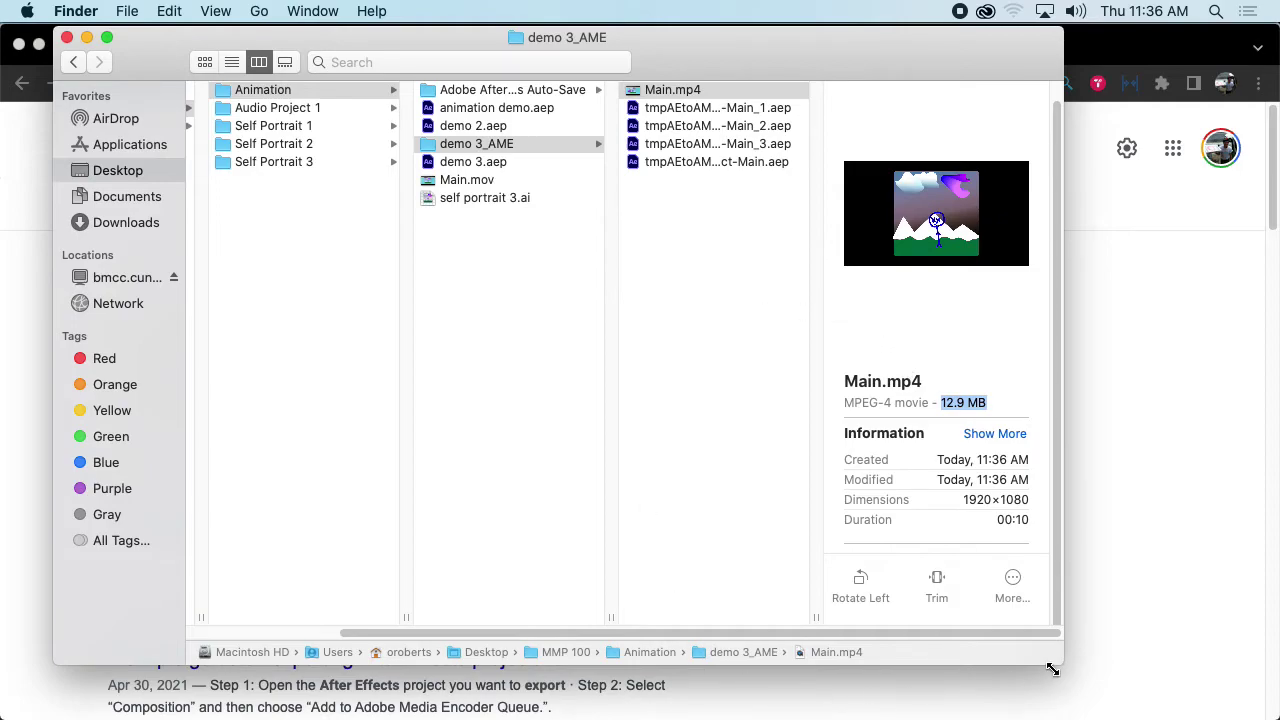
Enlarge the Finder window and inspect the details of Main.mov for comparison.
drag(1061, 663, 1047, 713)
drag(1052, 471, 1116, 465)
click(520, 180)
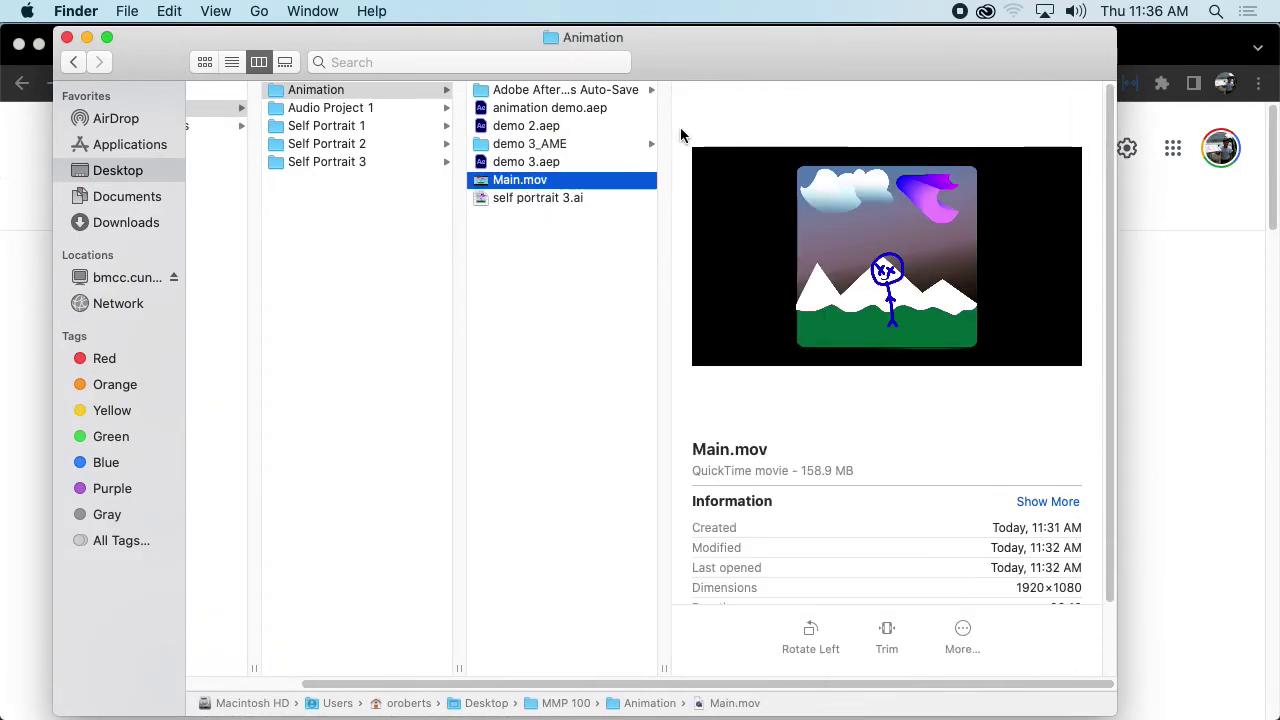
Move Main.mp4 from the demo 3_AME folder into the Animation folder and preview the video.
click(580, 143)
drag(700, 92, 562, 205)
click(562, 203)
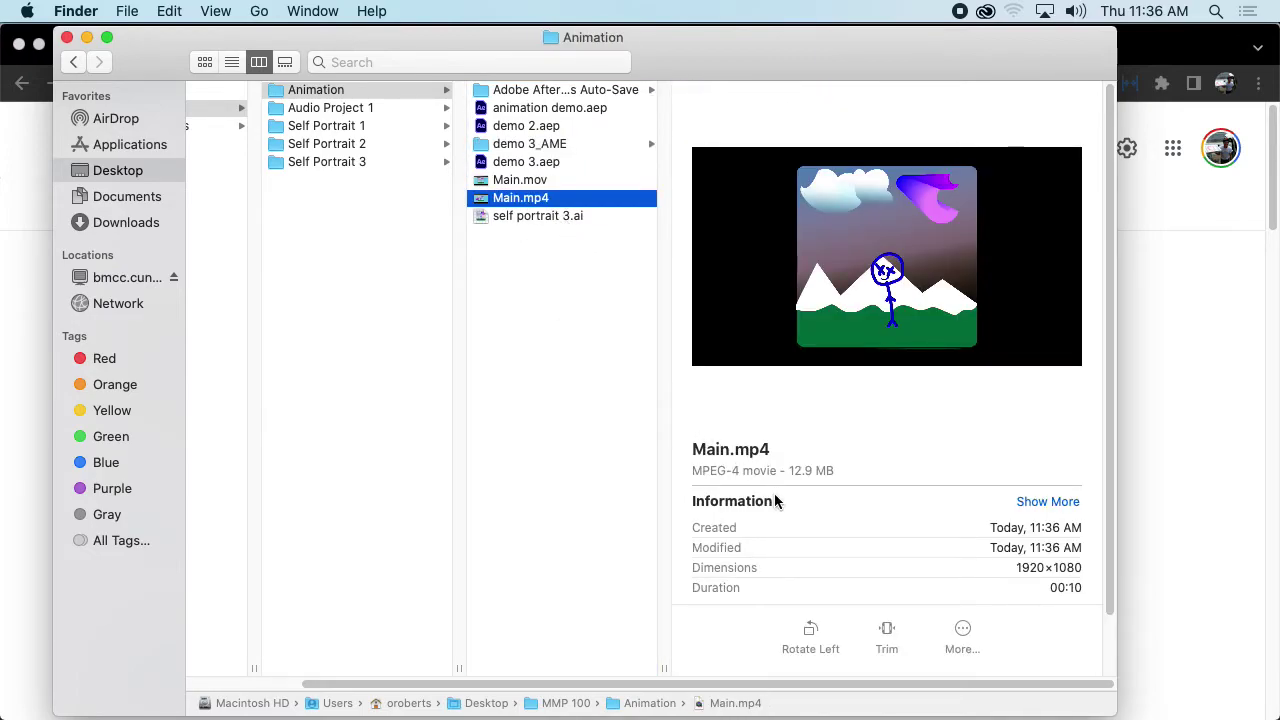
key(space)
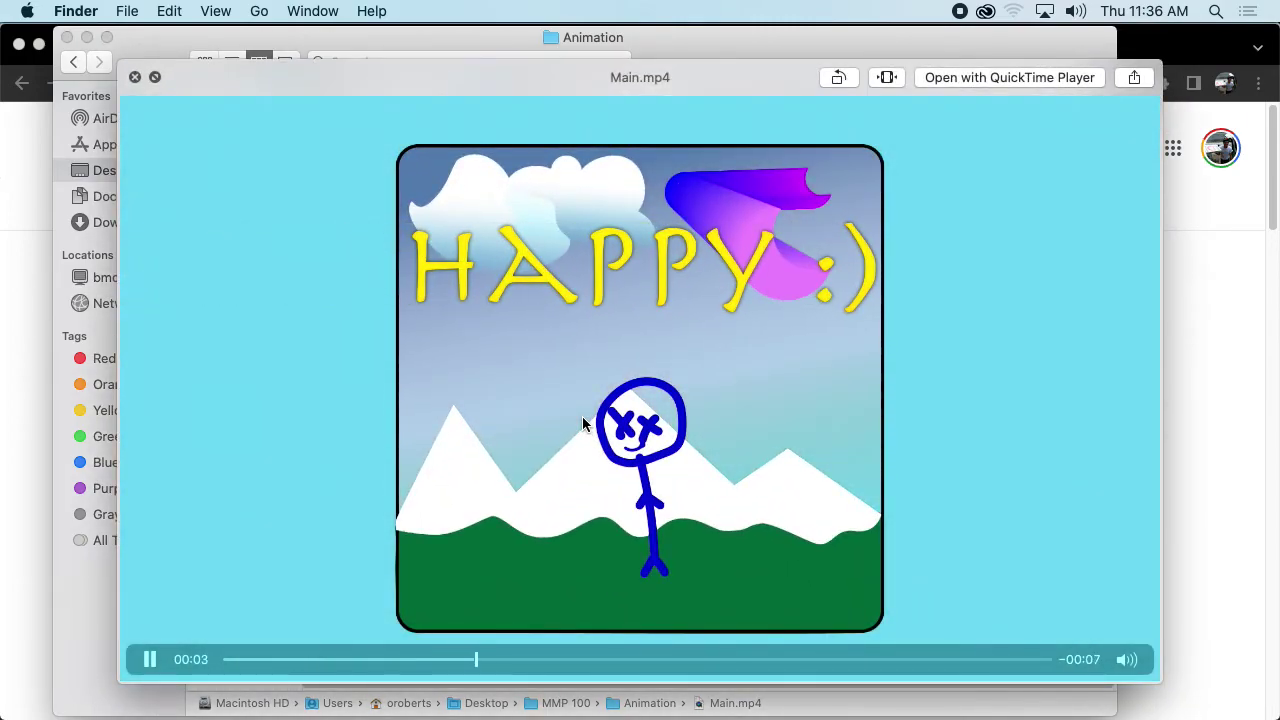
key(space)
Return to Media Encoder and reset the status of the encoded Main item in the queue.
key(super+Tab)
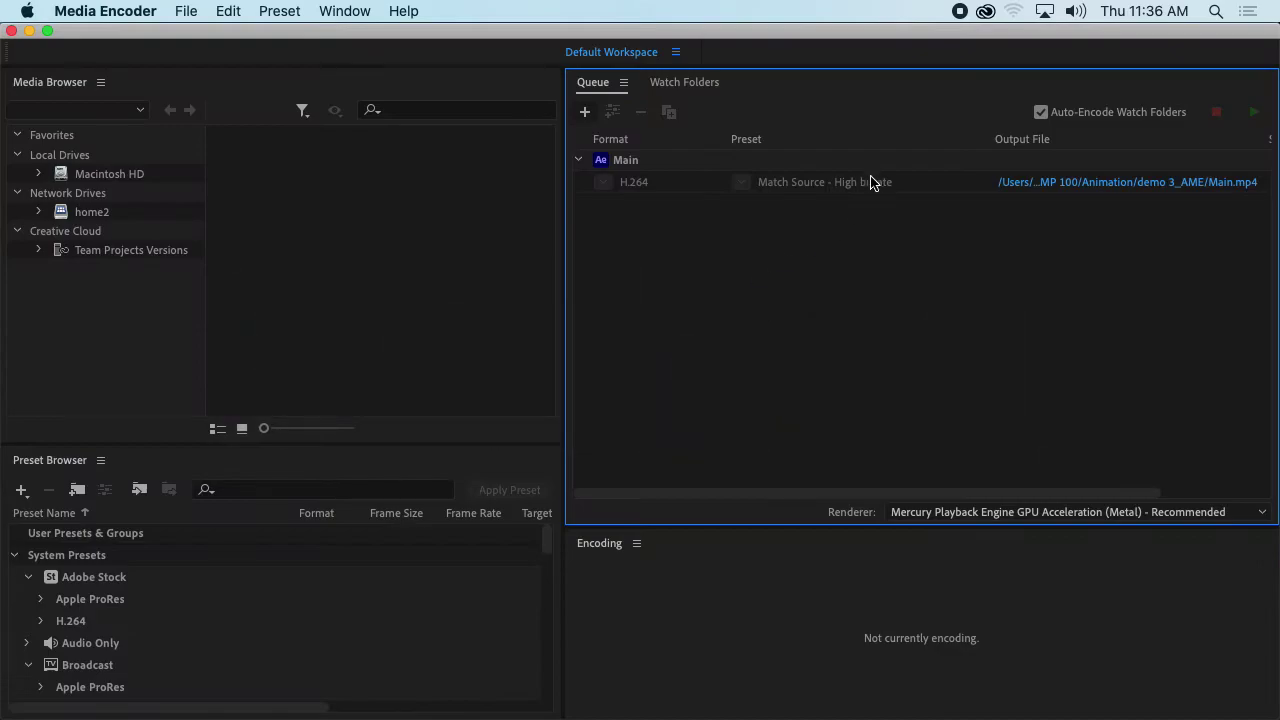
click(674, 183)
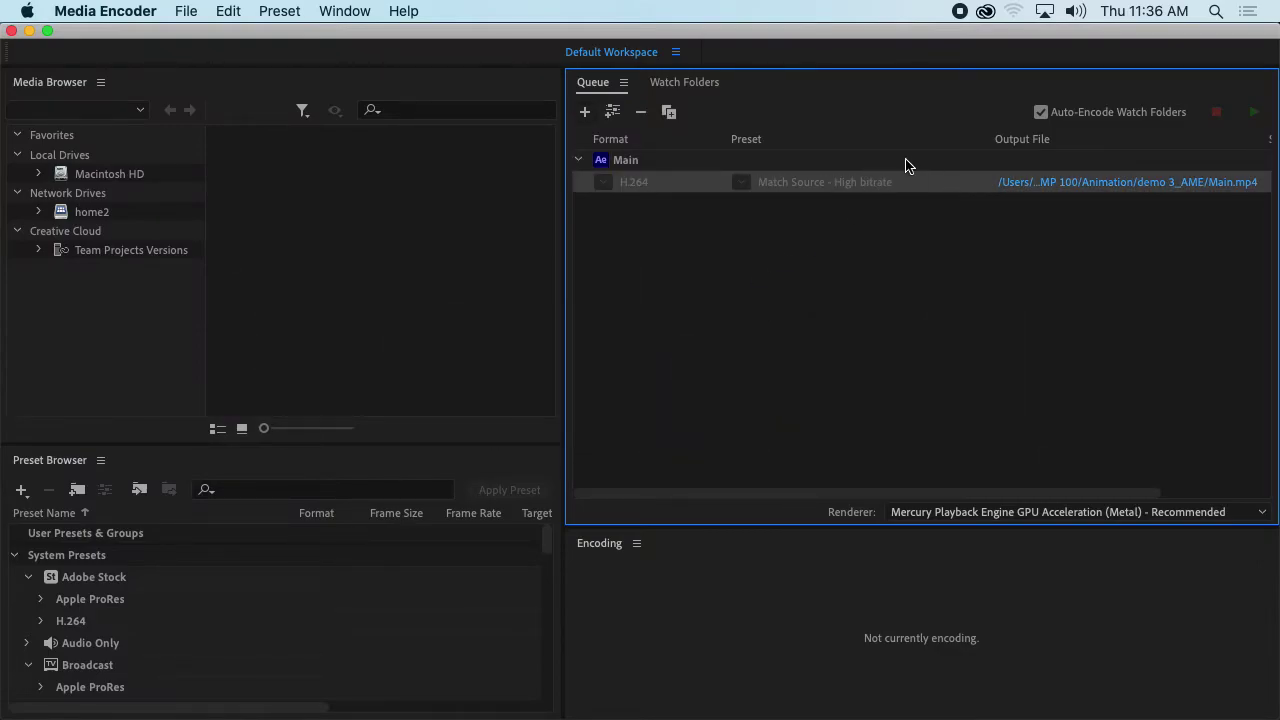
click(614, 165)
right_click(651, 165)
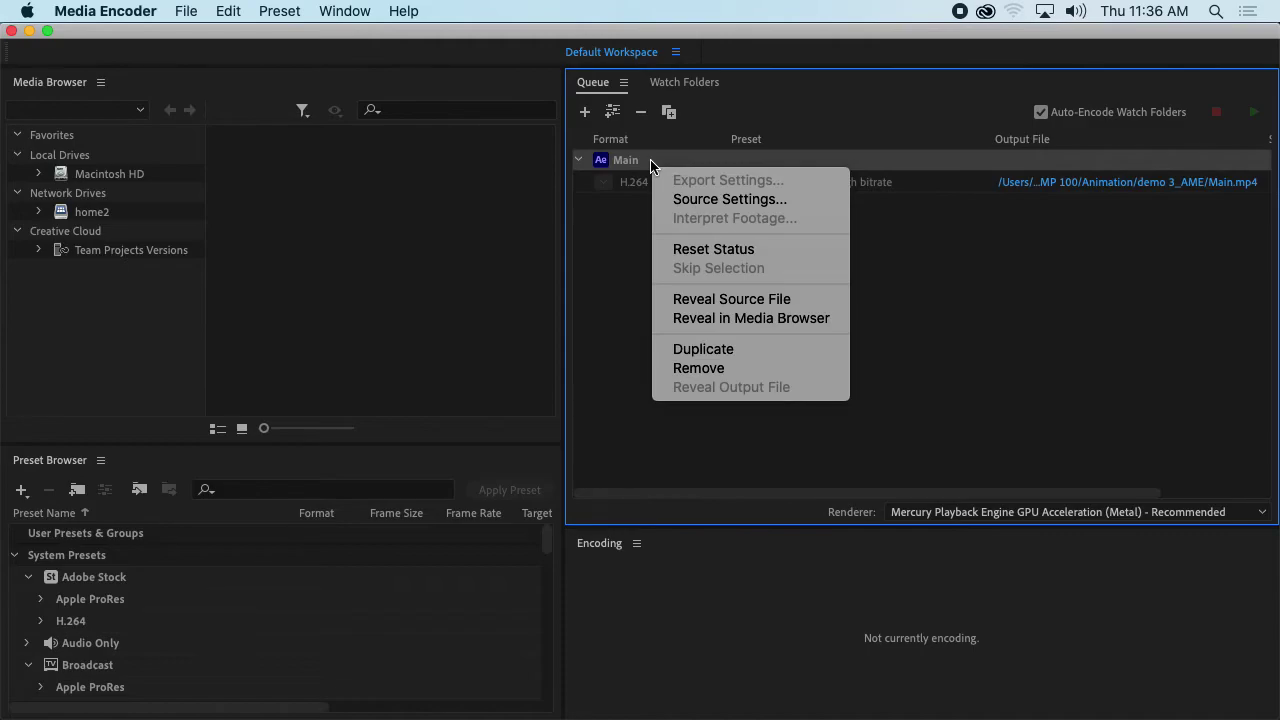
click(688, 248)
Apply the Twitter 720p HD preset to Main's H.264 output and start encoding the queue.
click(604, 184)
click(741, 182)
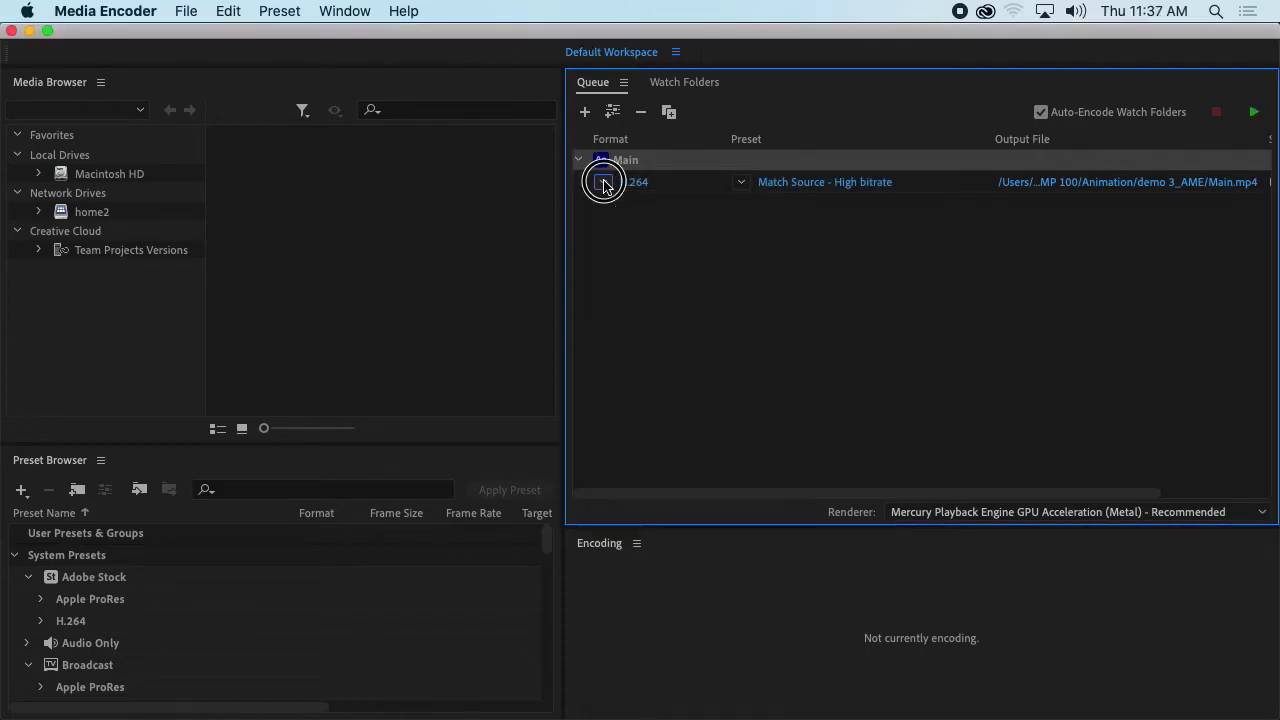
click(741, 182)
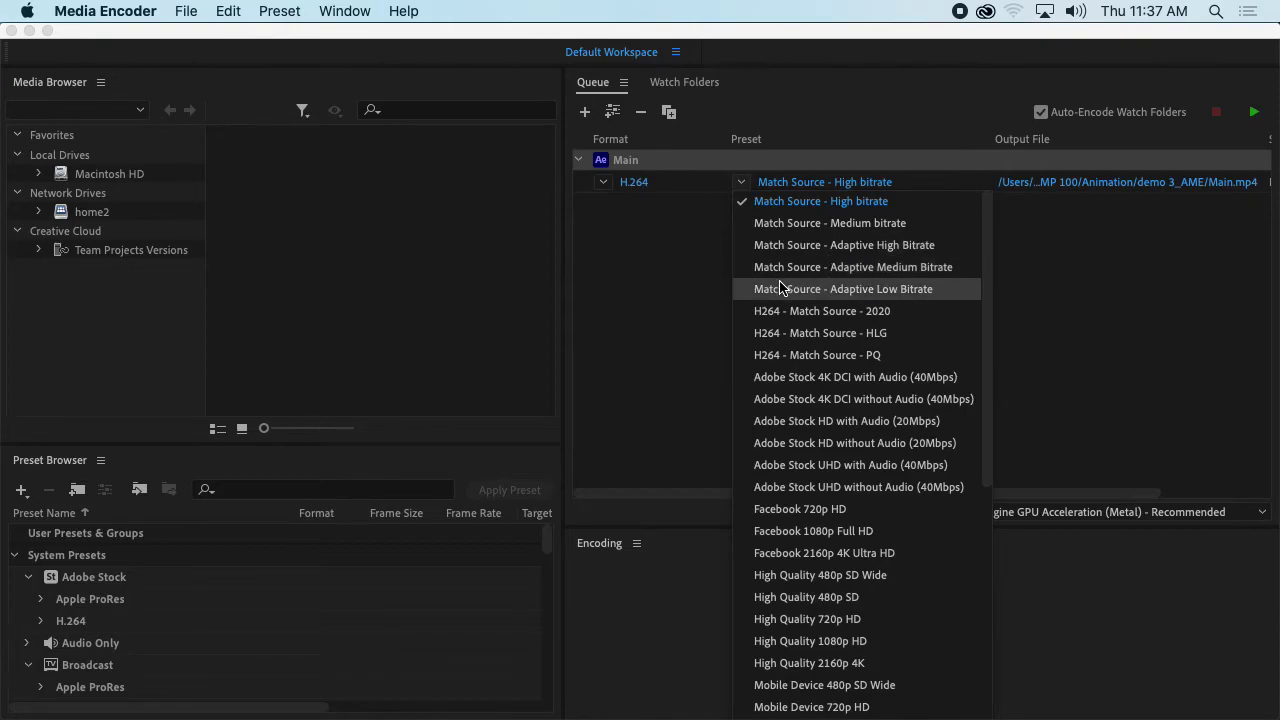
scroll(781, 288, down, 8)
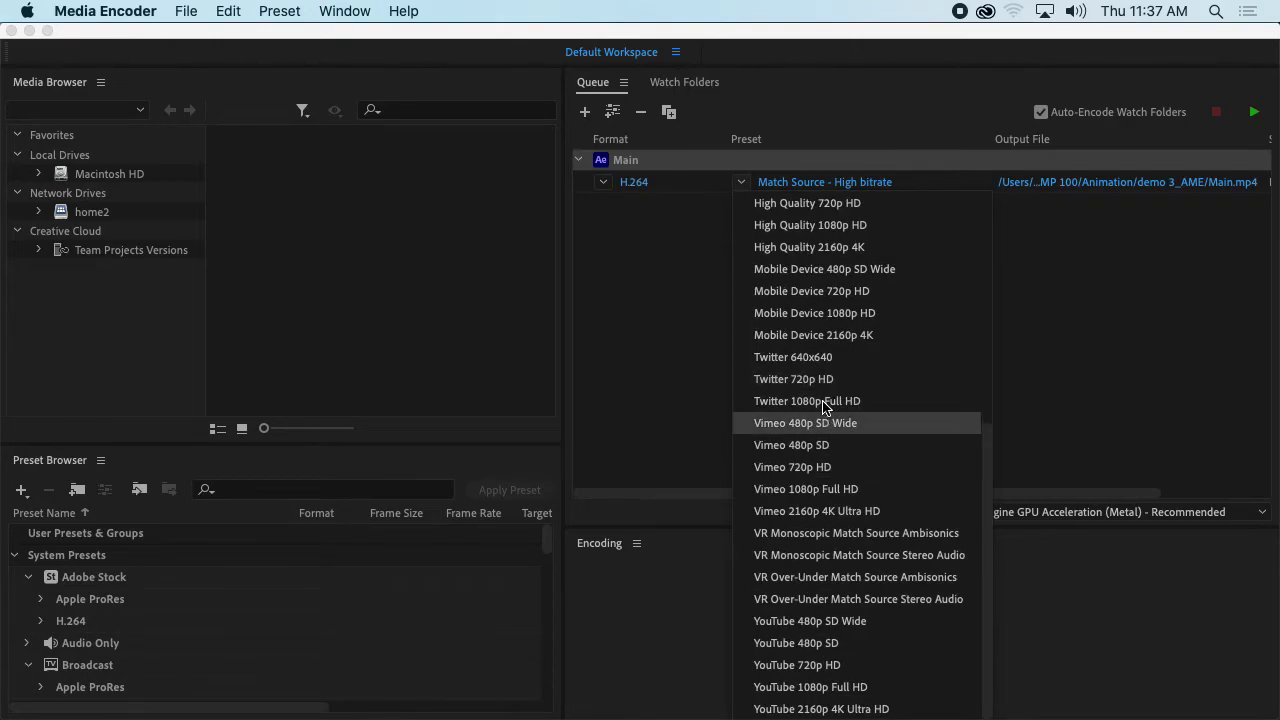
scroll(815, 345, up, 6)
scroll(815, 338, down, 6)
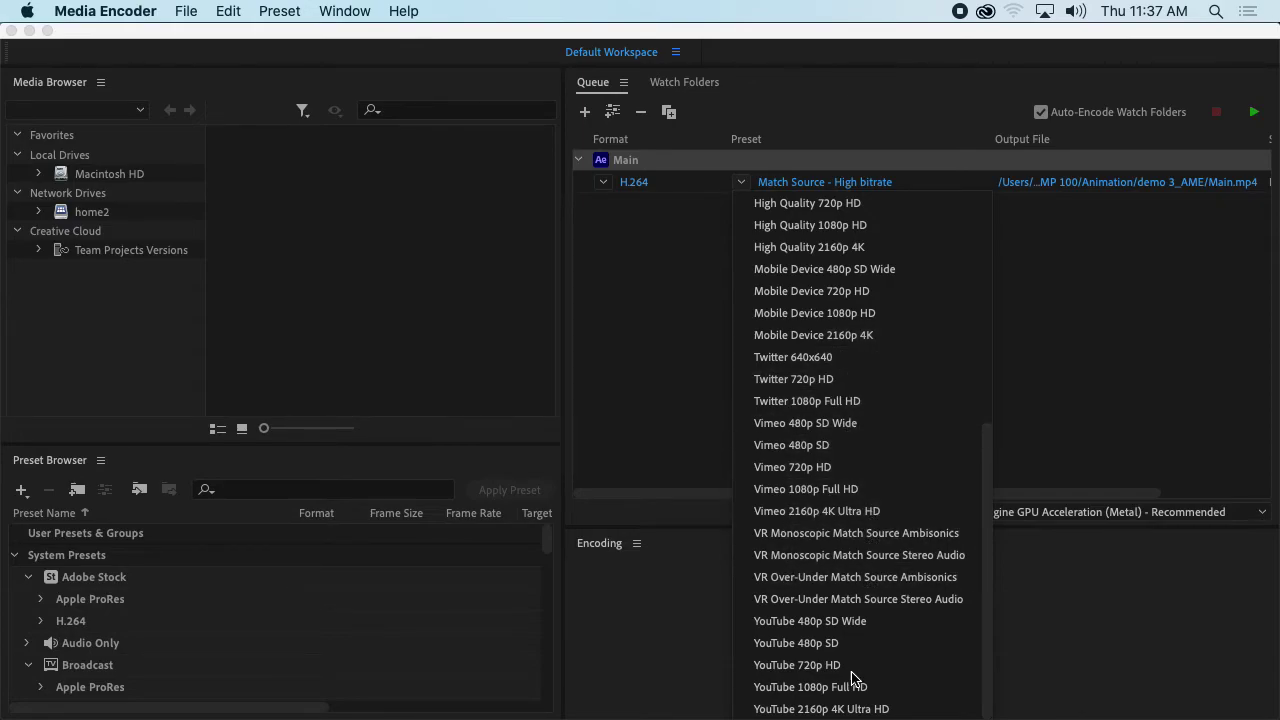
click(834, 380)
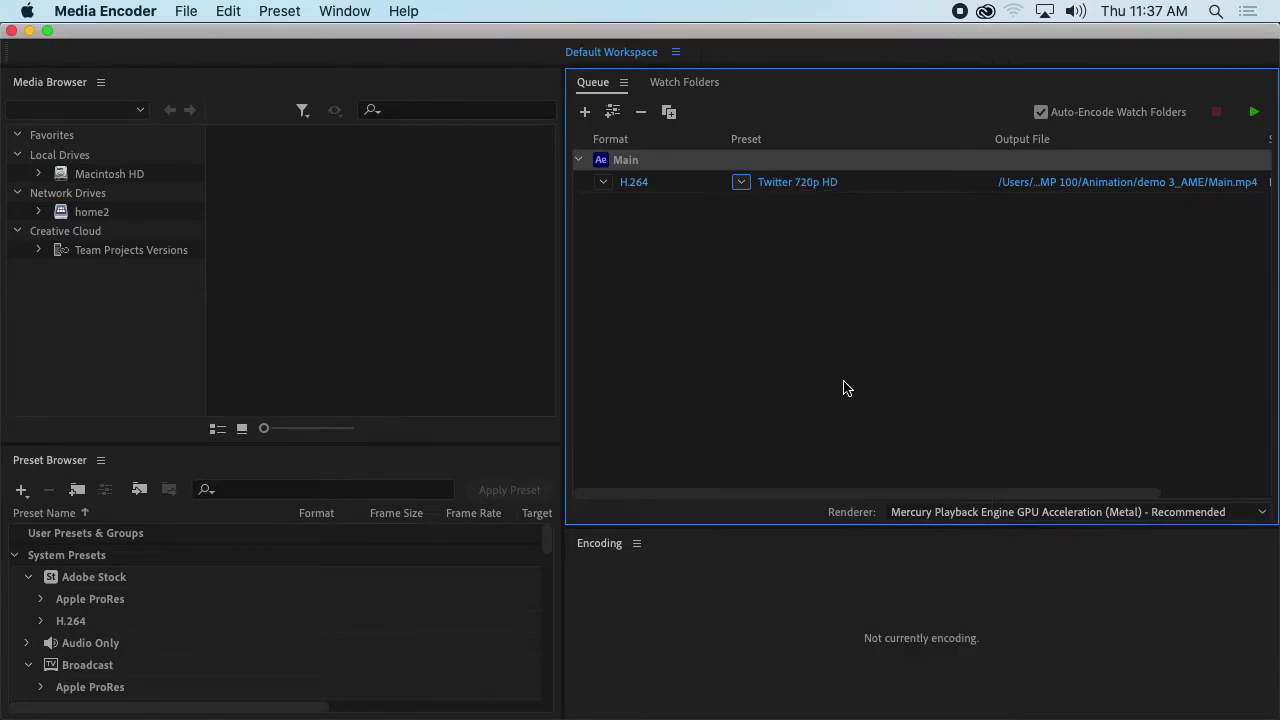
click(1254, 112)
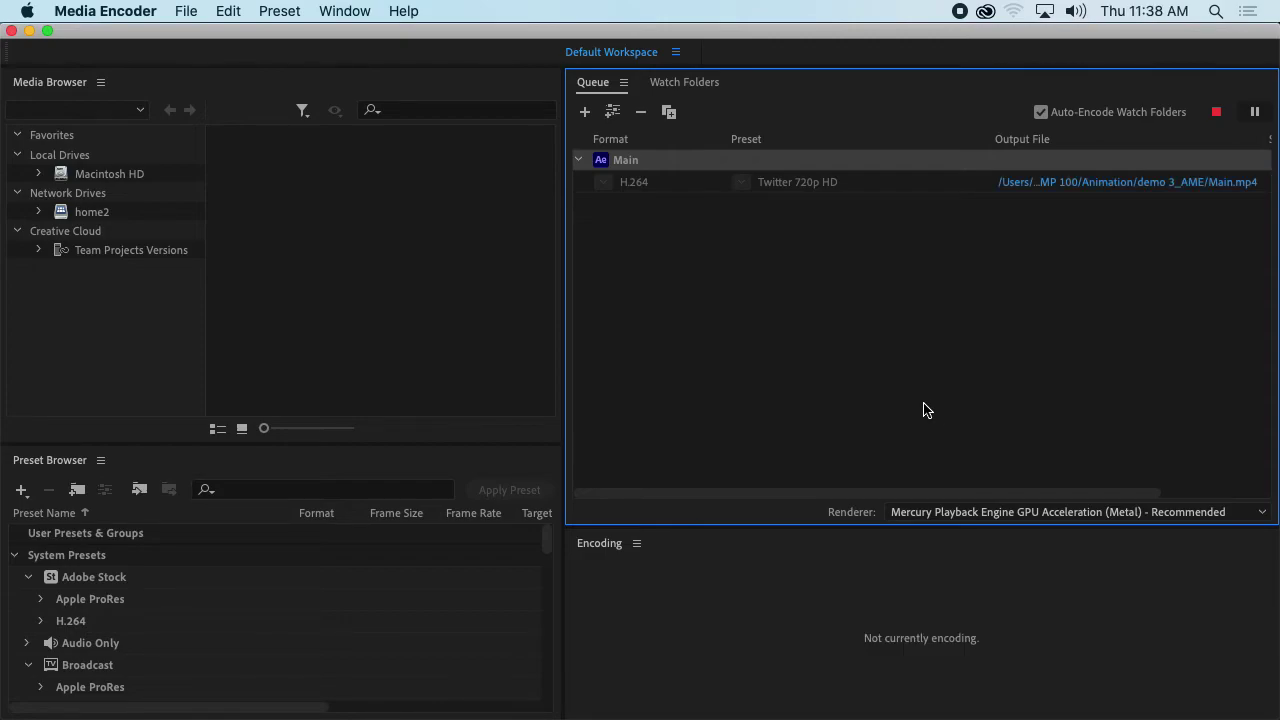
Switch to Finder and preview the newly encoded Main.mp4 in the demo 3_AME folder.
key(super+Tab)
click(490, 368)
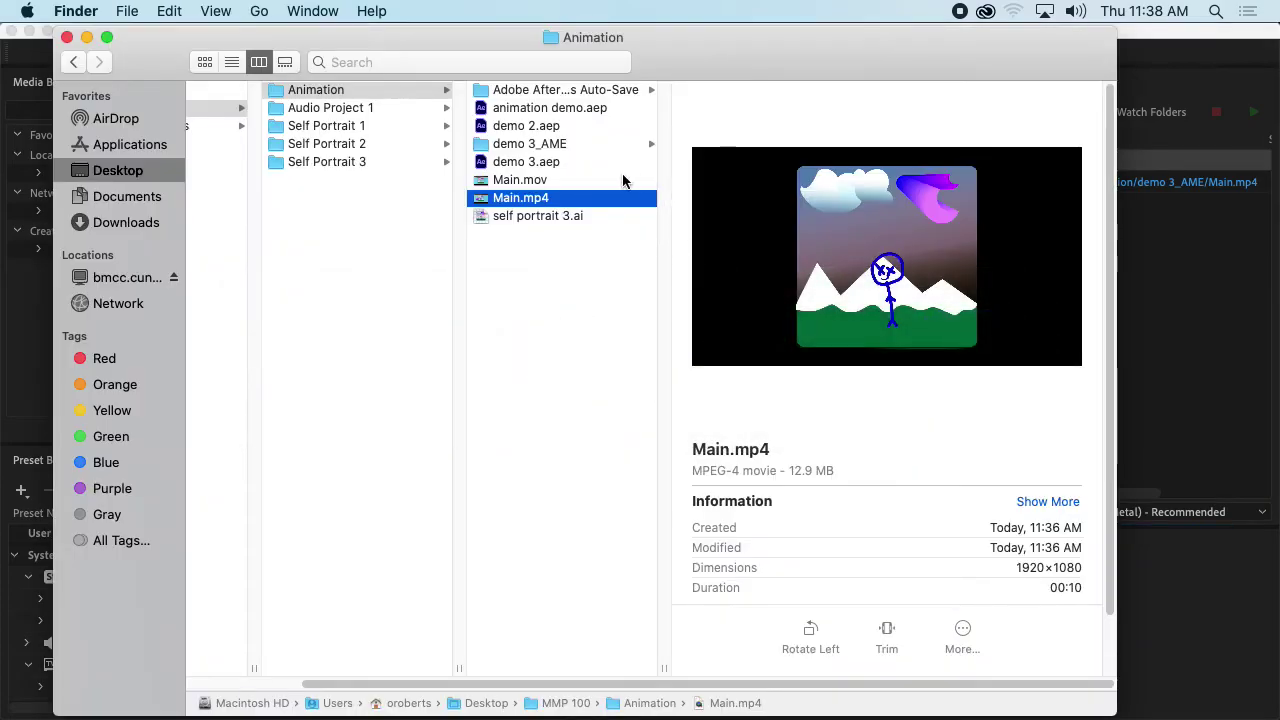
click(600, 150)
click(789, 94)
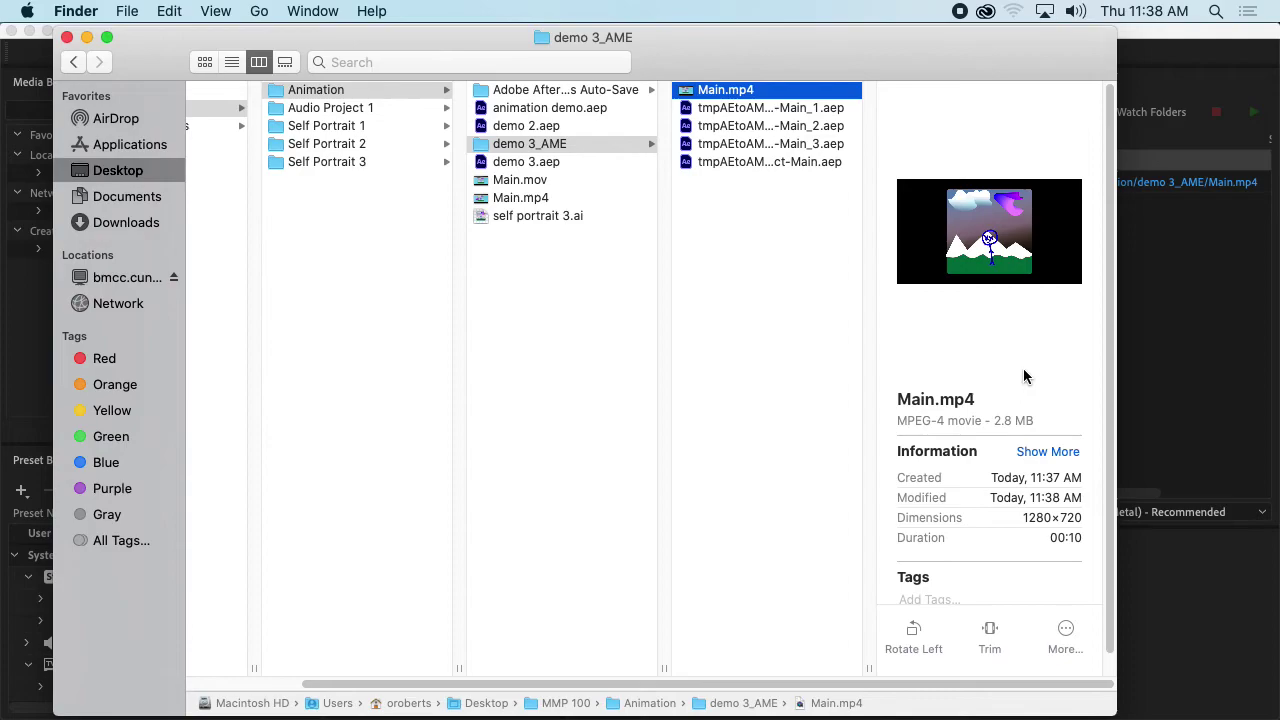
key(space)
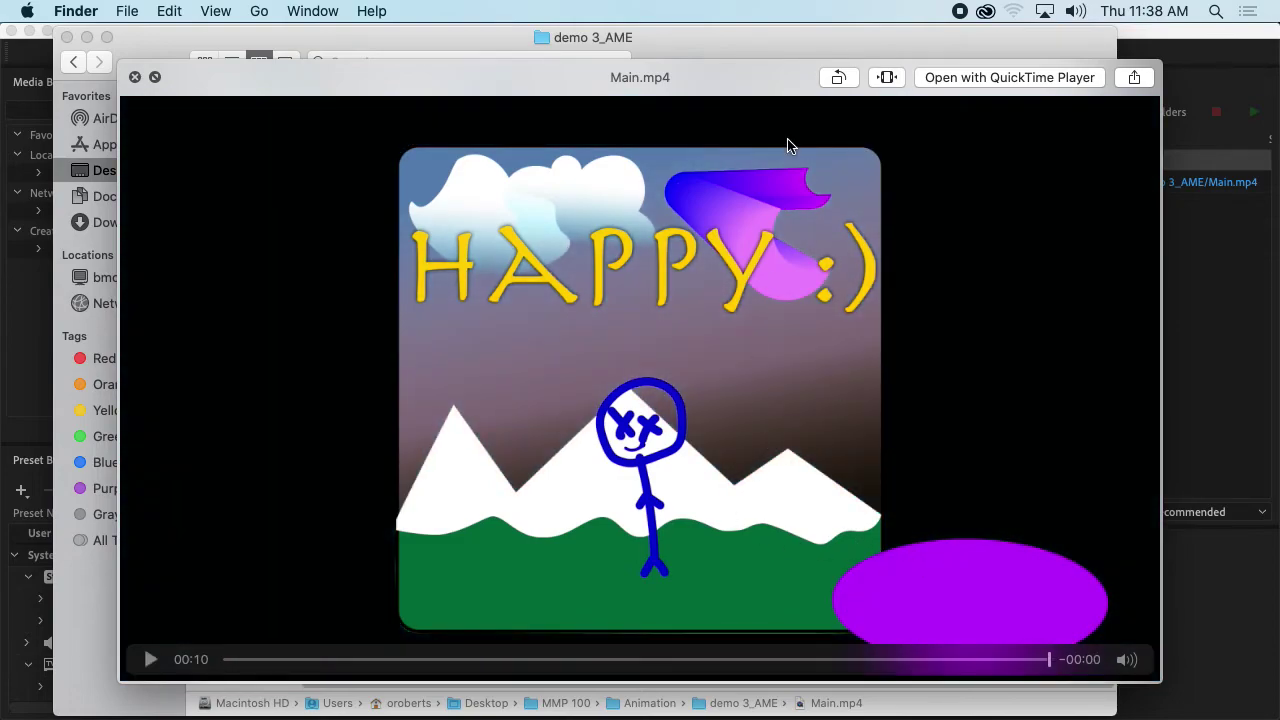
key(space)
Rename the new Main.mp4 to Main_Twitter.mp4 and move it into the Animation folder.
key(Return)
key(Right)
text(_Twitter)
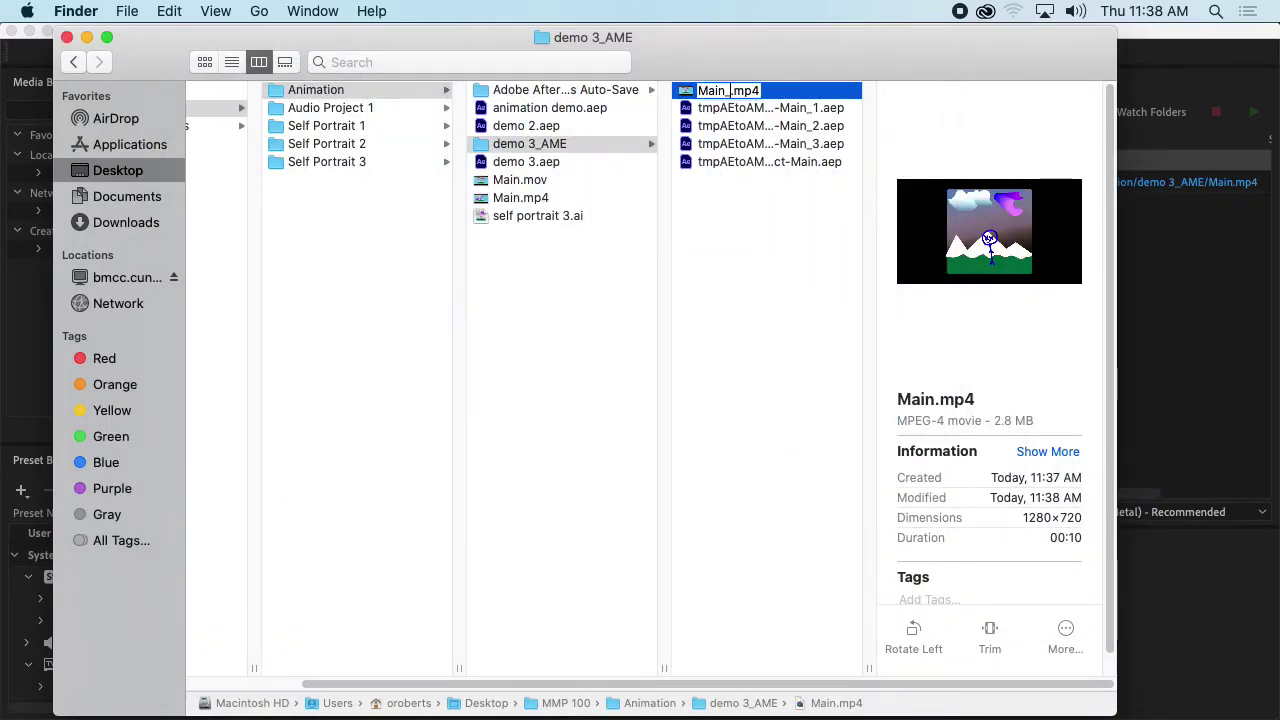
key(Return)
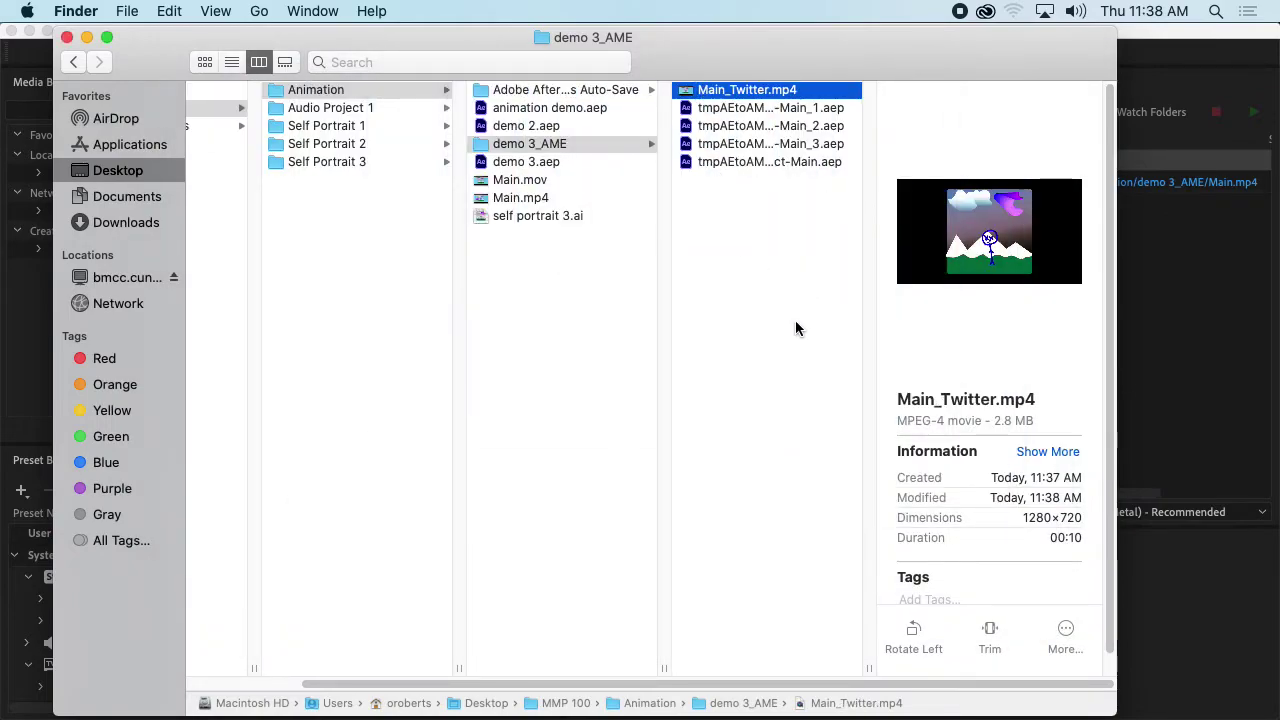
drag(748, 90, 614, 351)
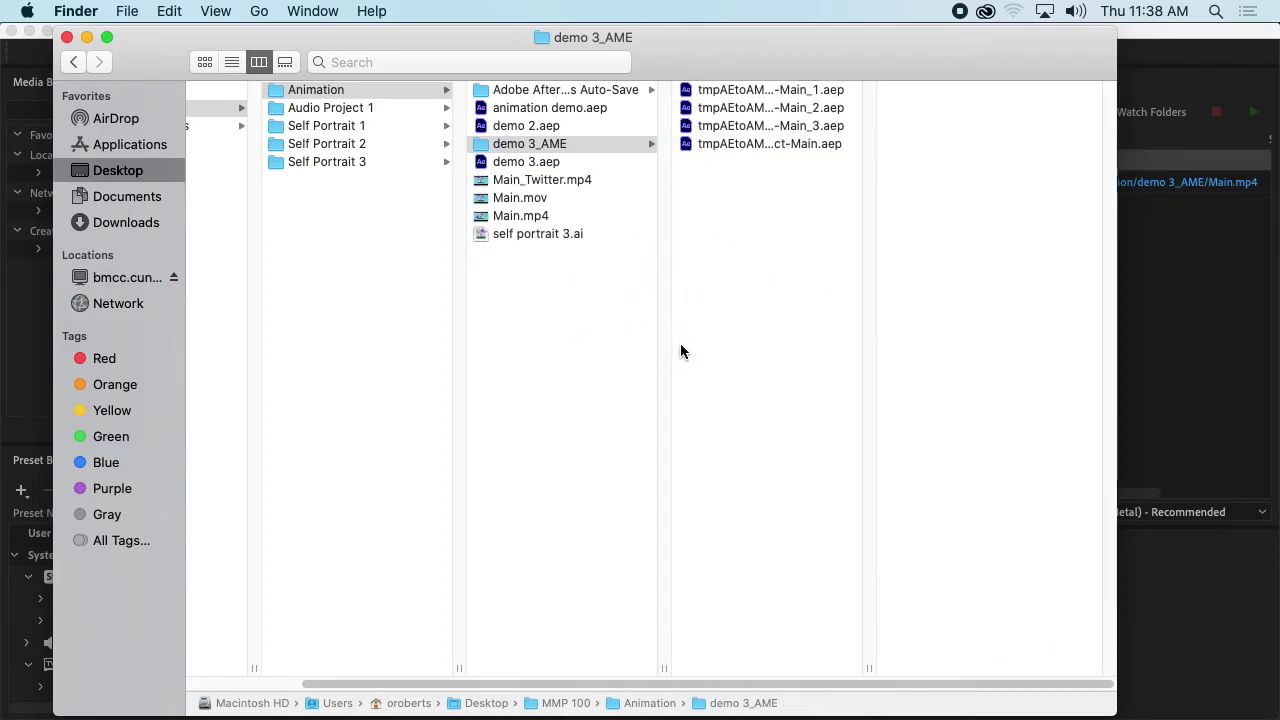
Preview Main_Twitter.mp4, Main.mov, and Main.mp4 to compare their quality, ending with Main_Twitter.mp4 selected.
click(562, 181)
key(space)
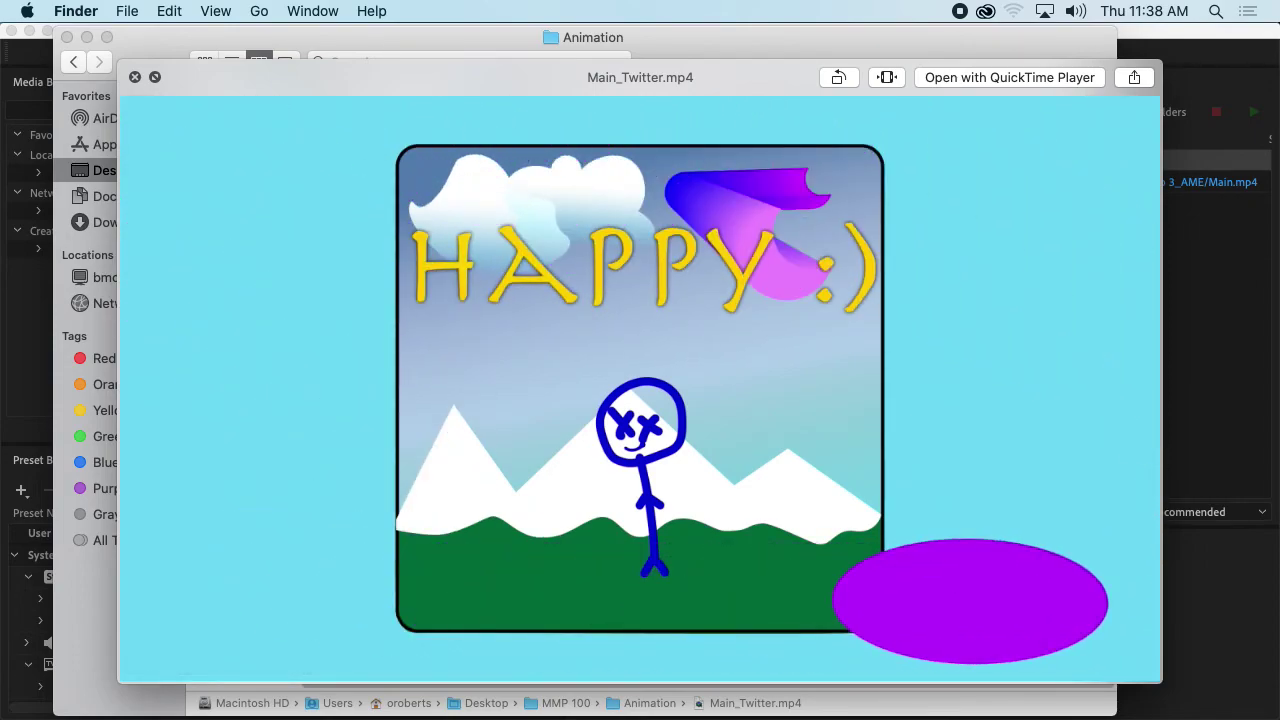
key(Up)
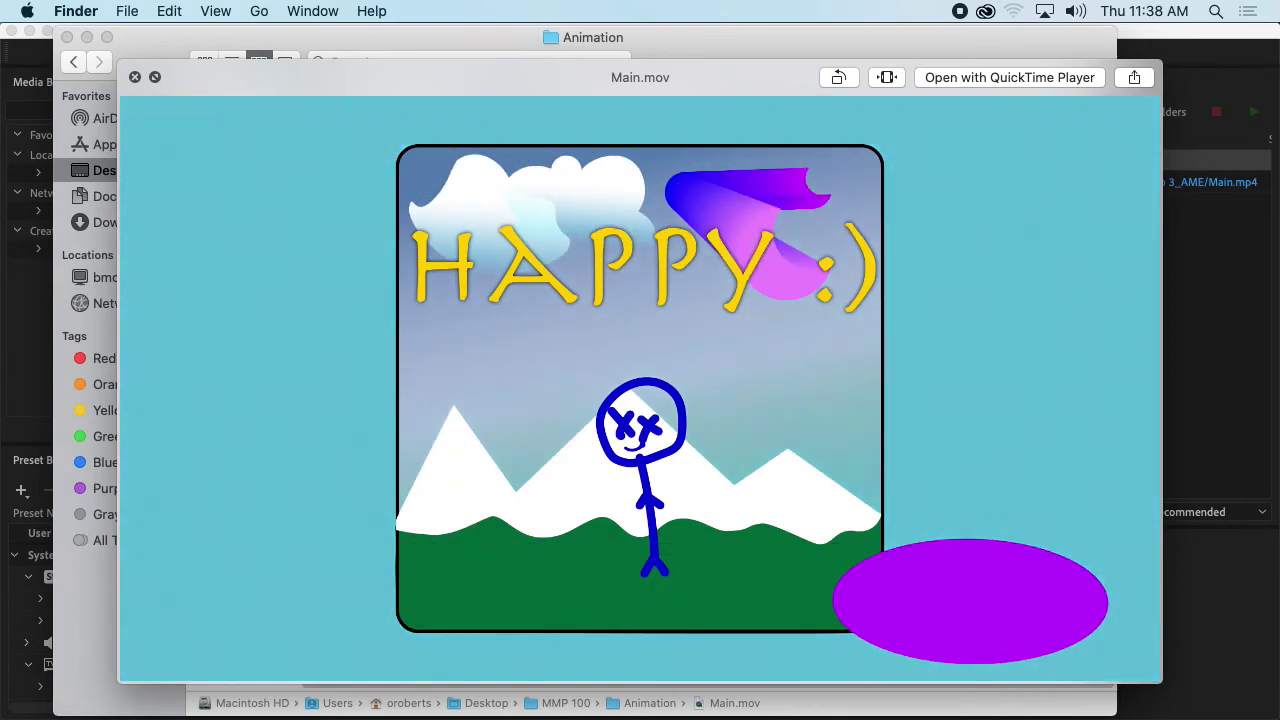
key(Down)
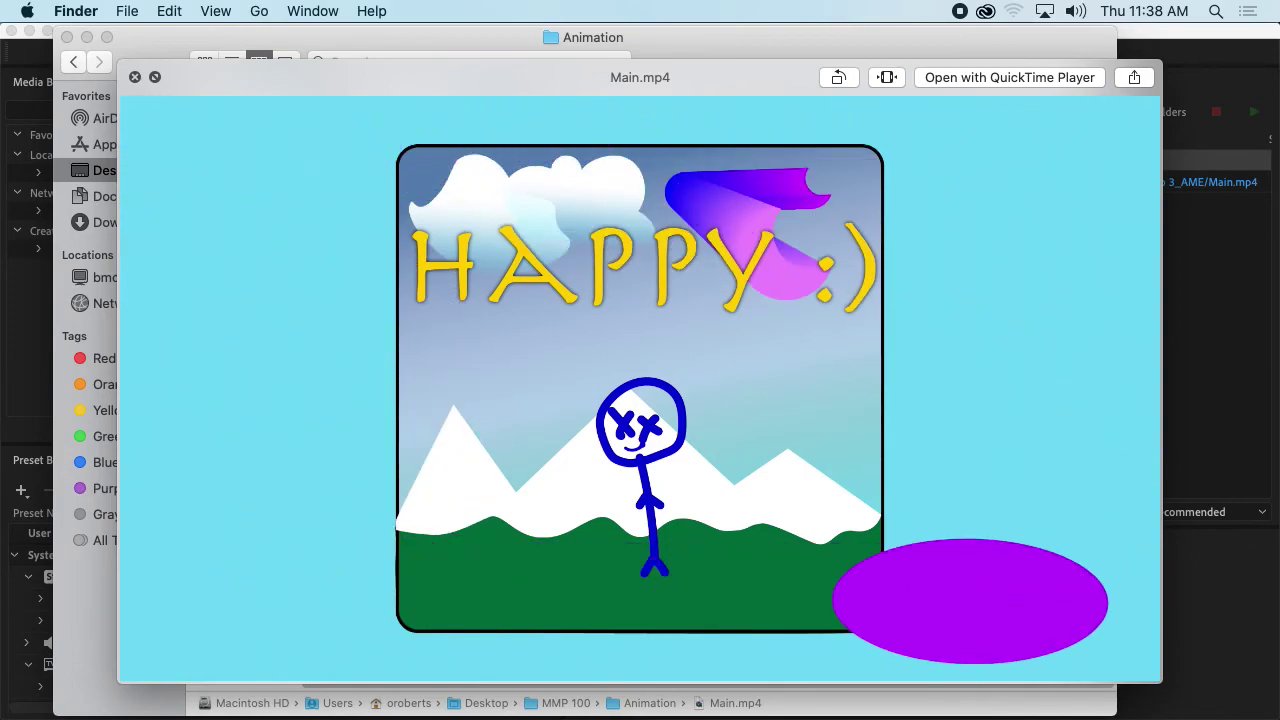
key(space)
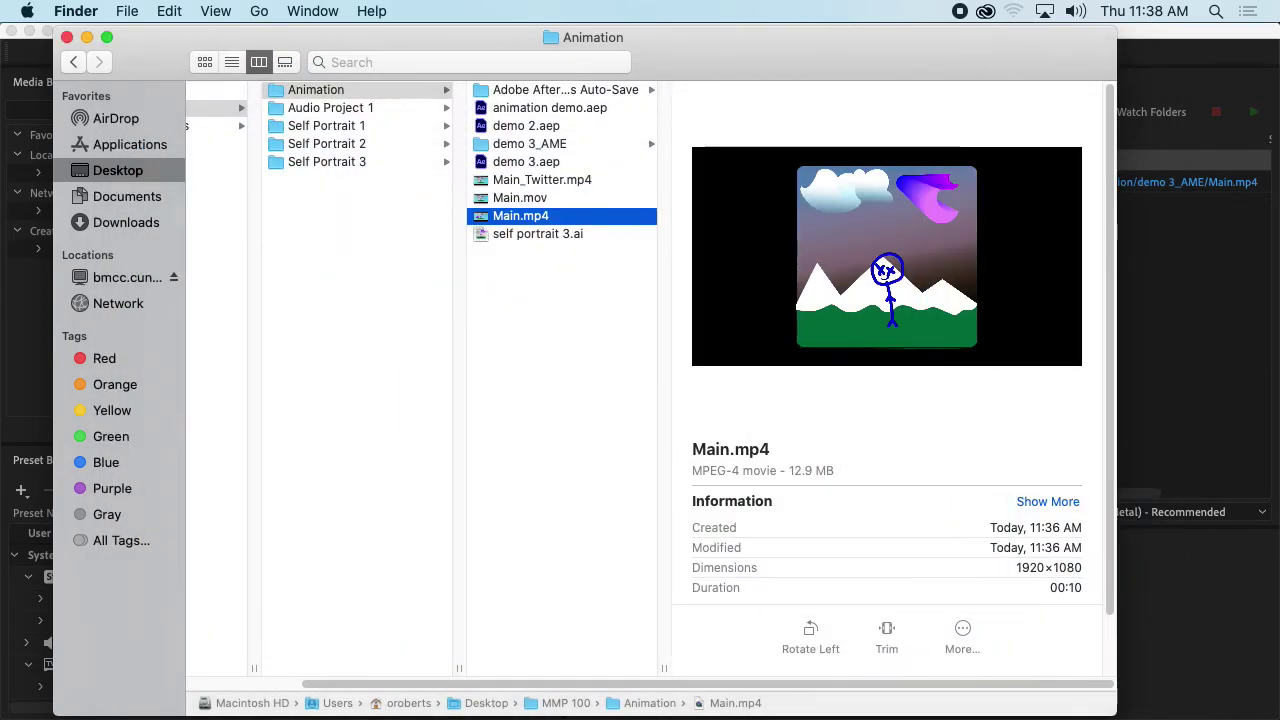
click(628, 179)
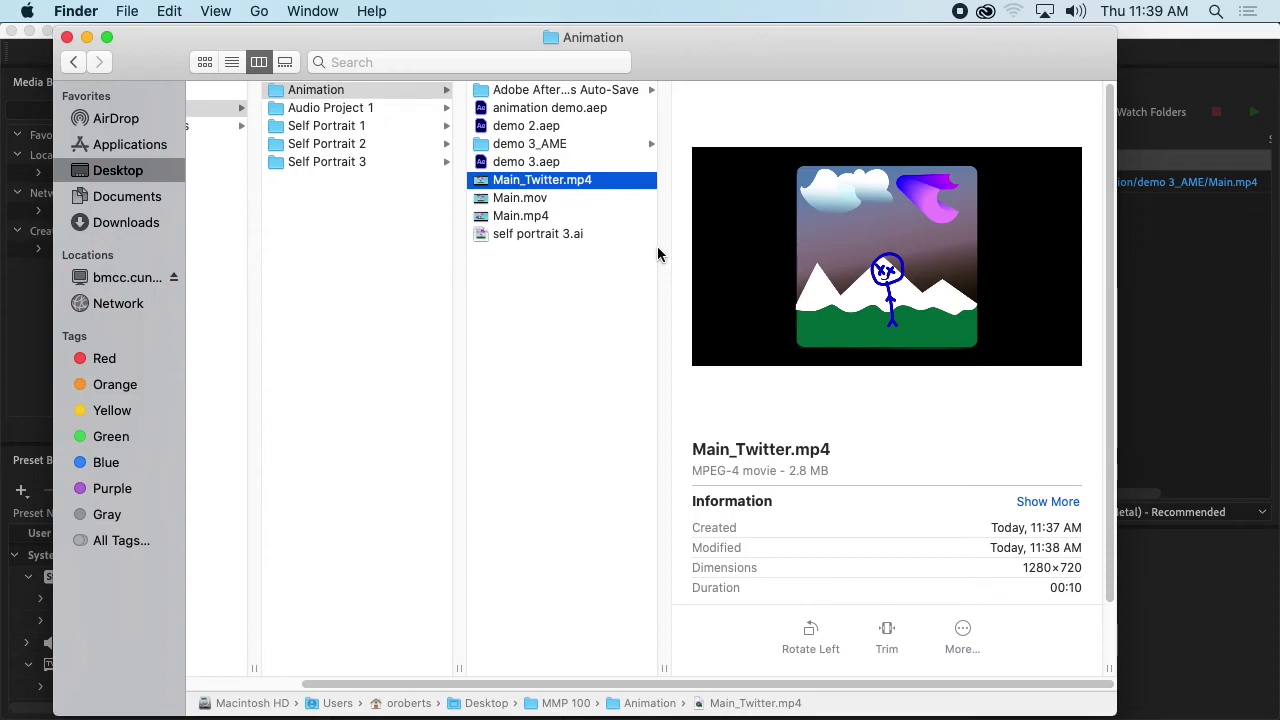
Switch to Discord, showing the mmp100 channel.
key(super+Tab)
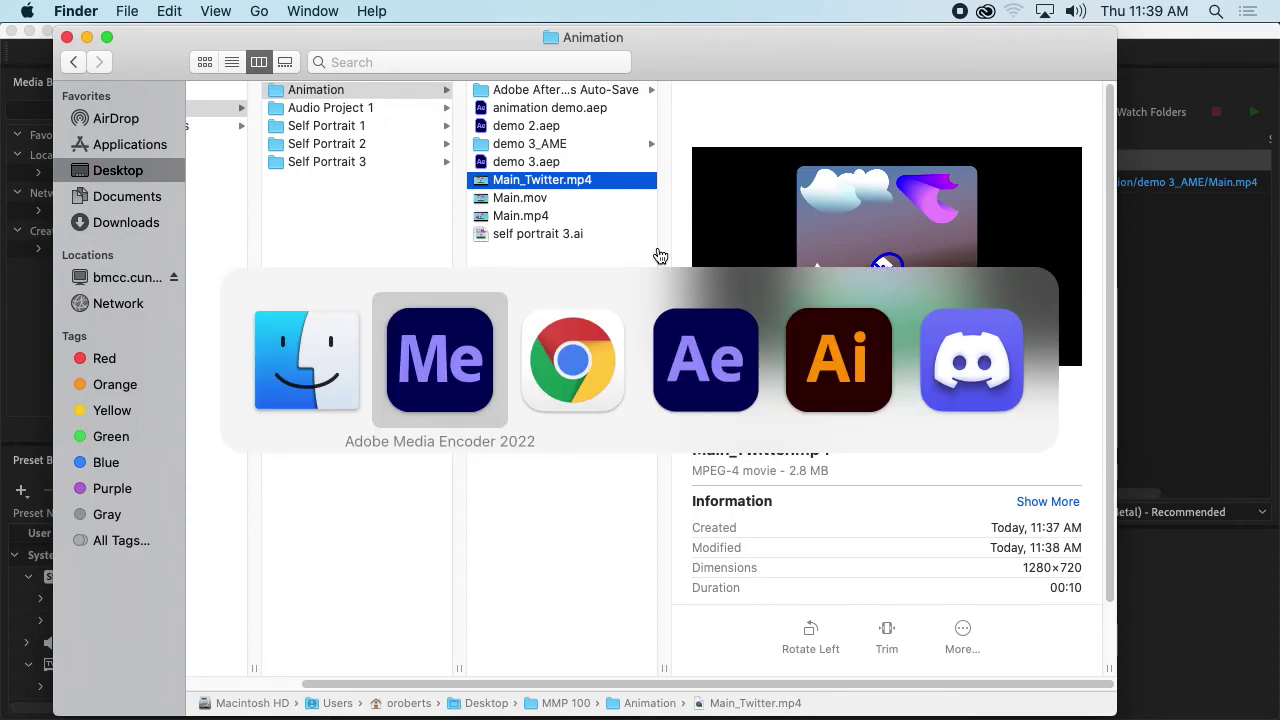
key(super+Tab)
key(super+Tab)
key(super+Tab)
key(super+Tab)
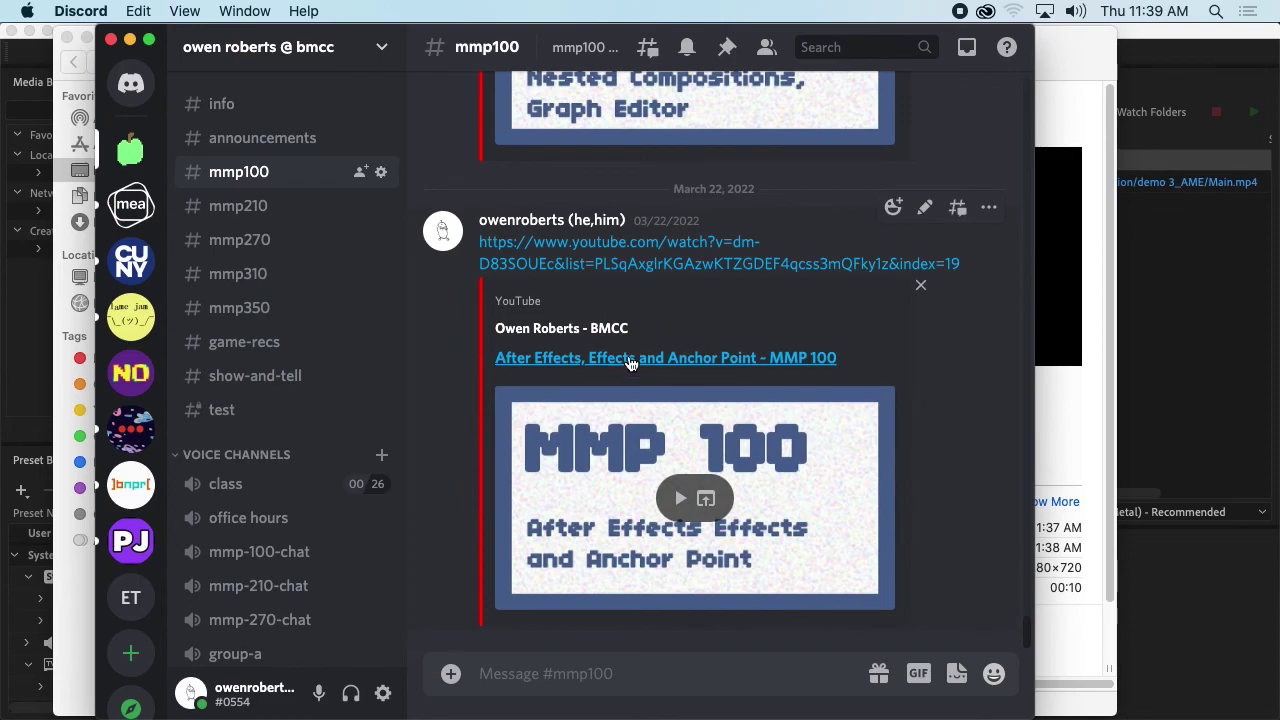
Post Main_Twitter.mp4 from Finder to the mmp100 channel in Discord and play the first few seconds of the posted video.
key(super+Tab)
drag(525, 182, 700, 391)
key(super+Tab)
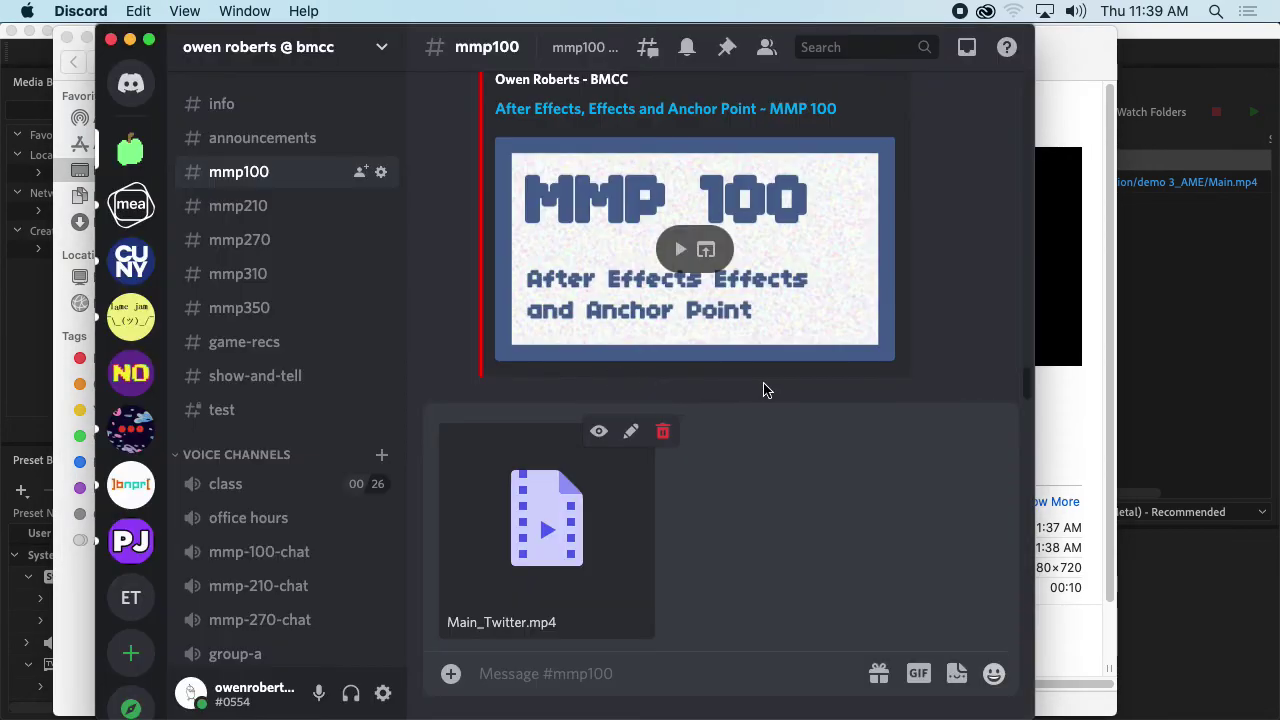
key(Return)
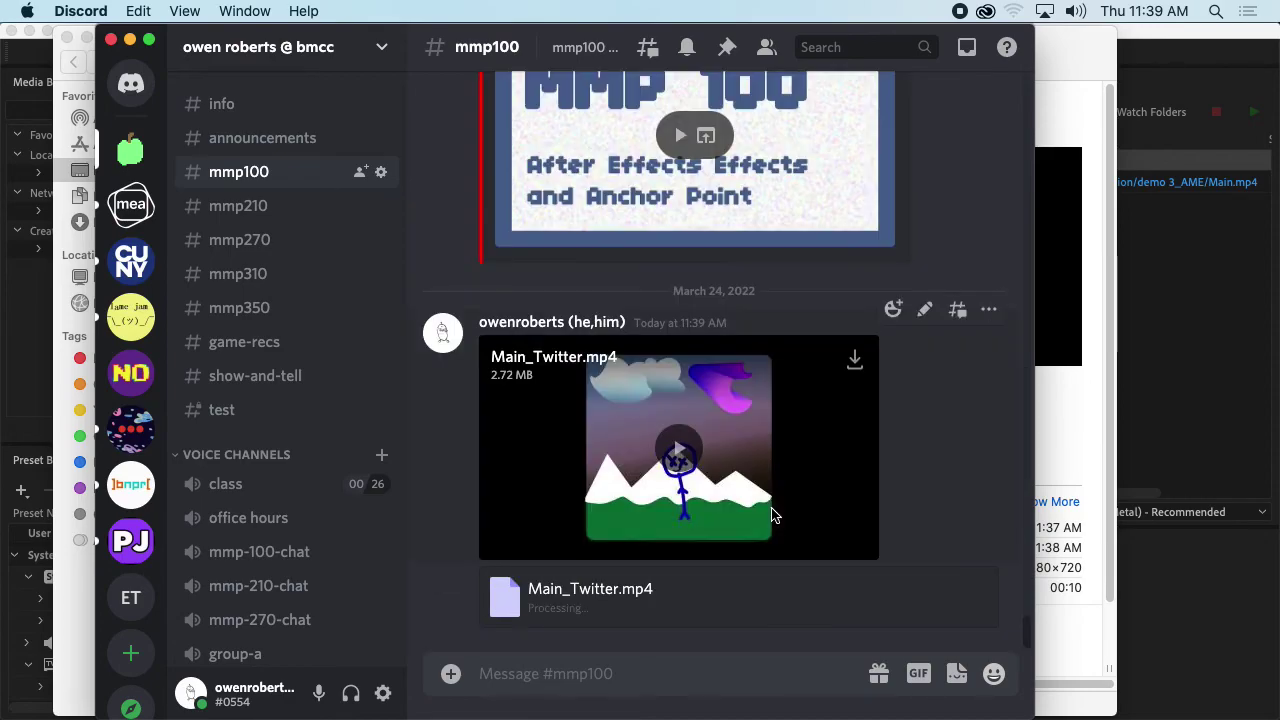
click(676, 514)
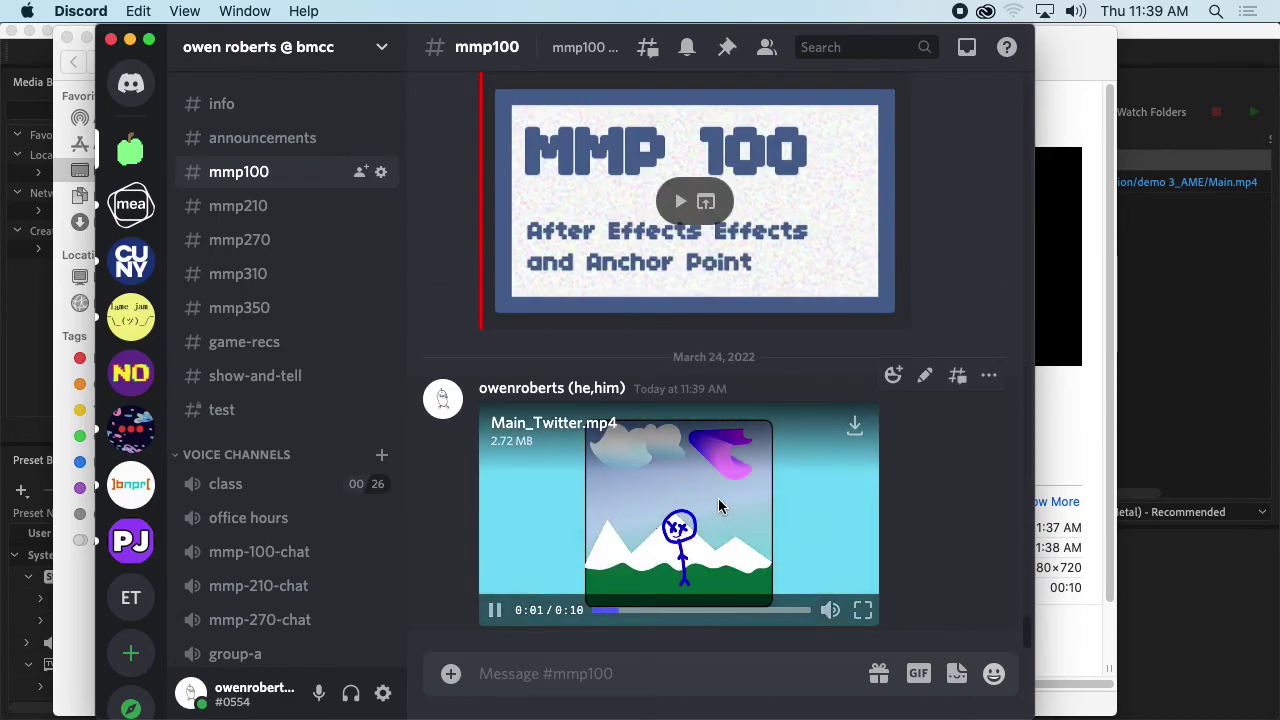
click(668, 512)
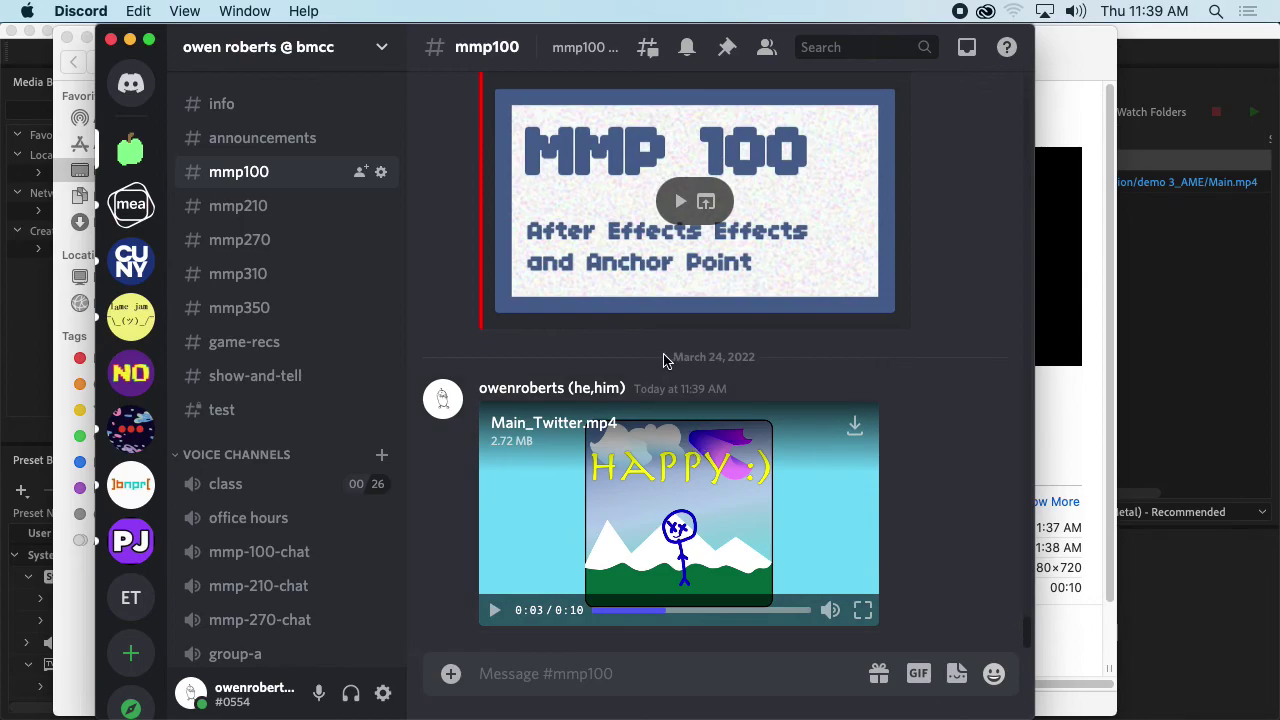
Switch to After Effects and locate the command for adding the Main composition to the Adobe Media Encoder queue.
key(super+Tab)
key(super+Tab)
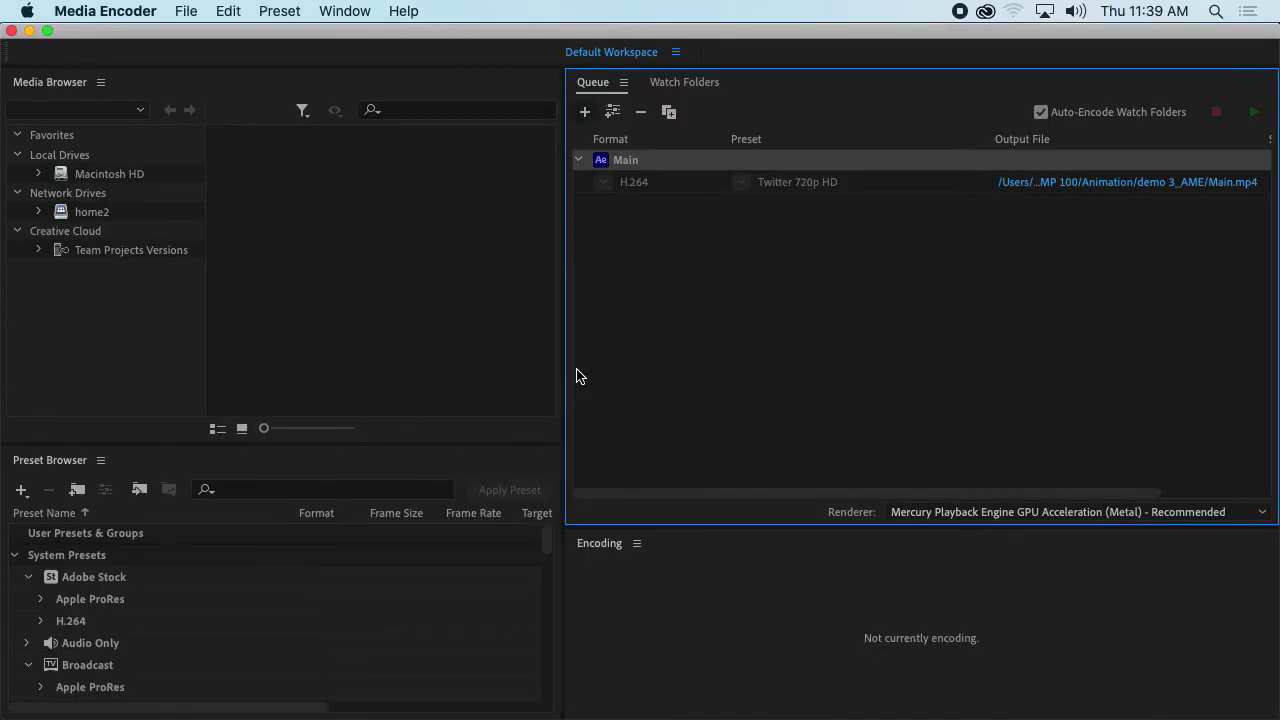
key(super+Tab)
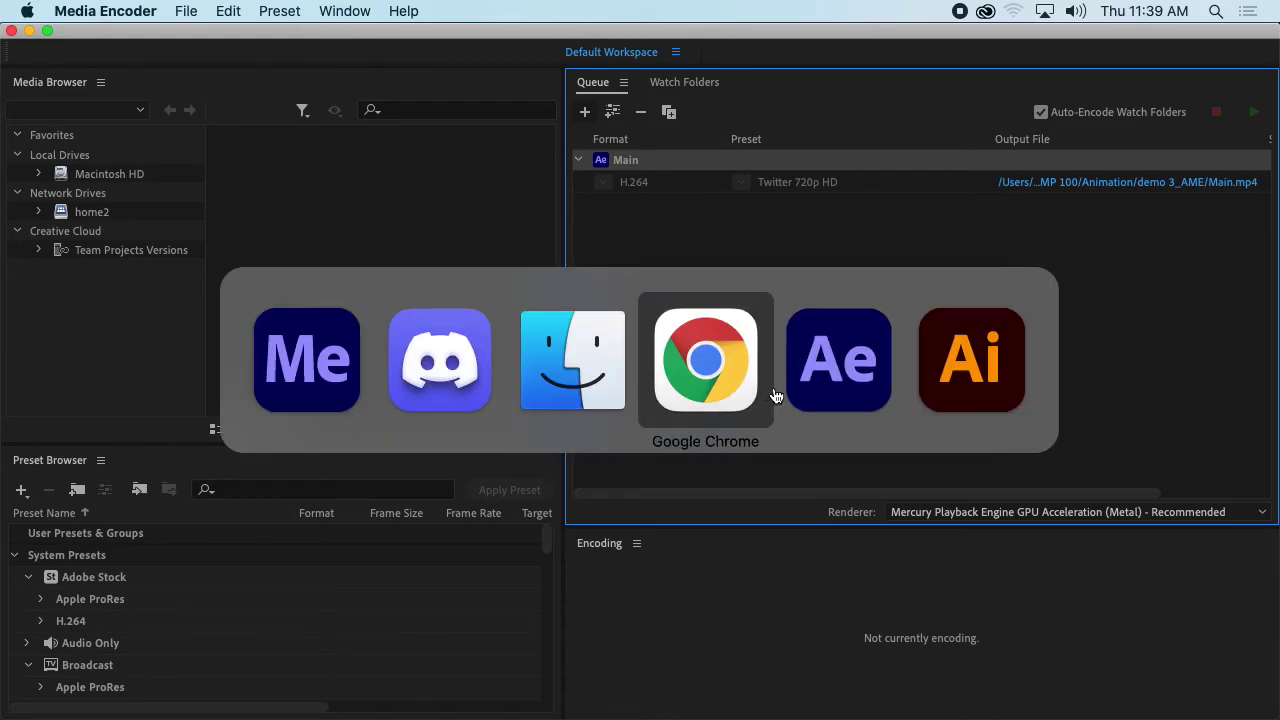
click(817, 398)
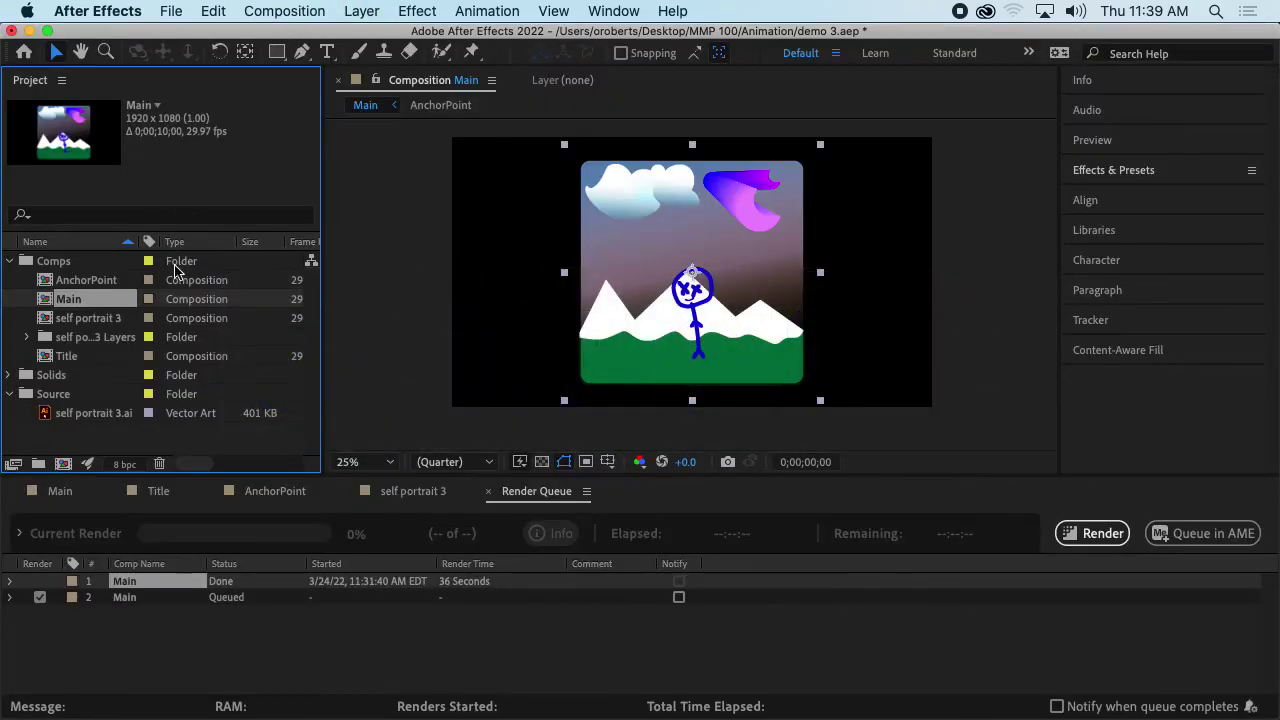
click(283, 10)
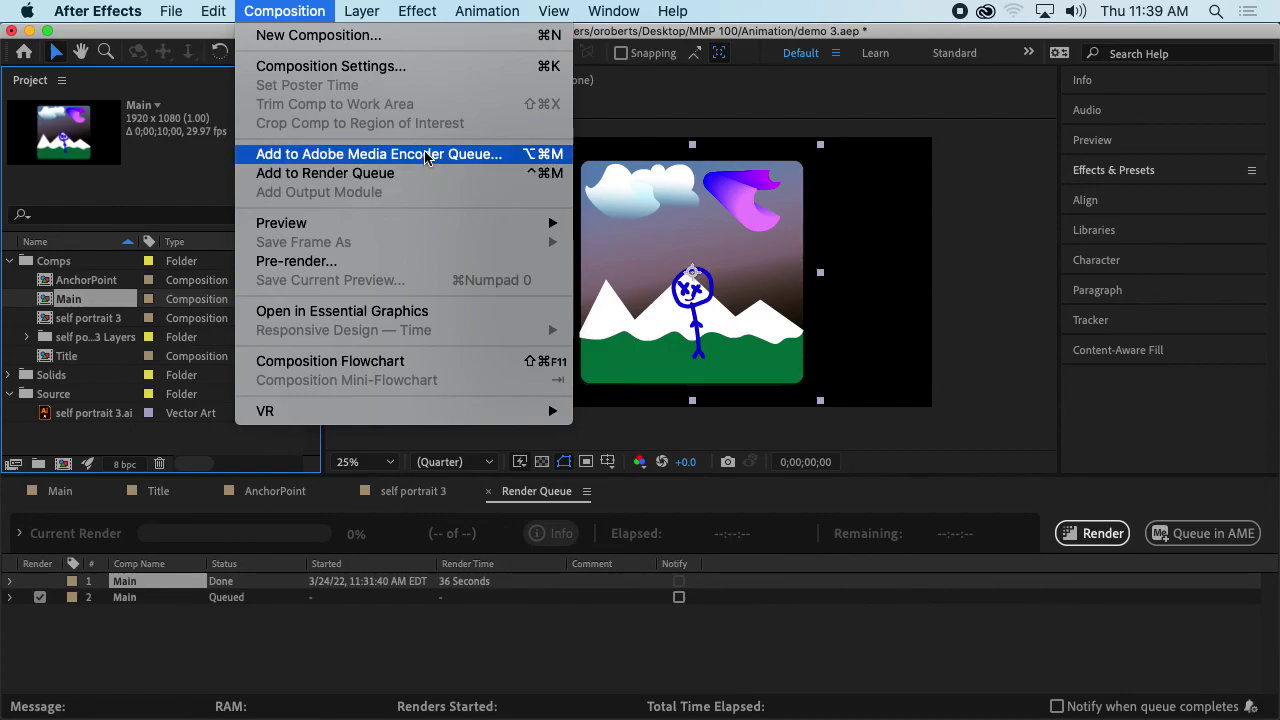
click(302, 11)
Switch to Media Encoder and reset the status of the Main item in the queue.
key(super+Tab)
key(super+Tab)
click(490, 358)
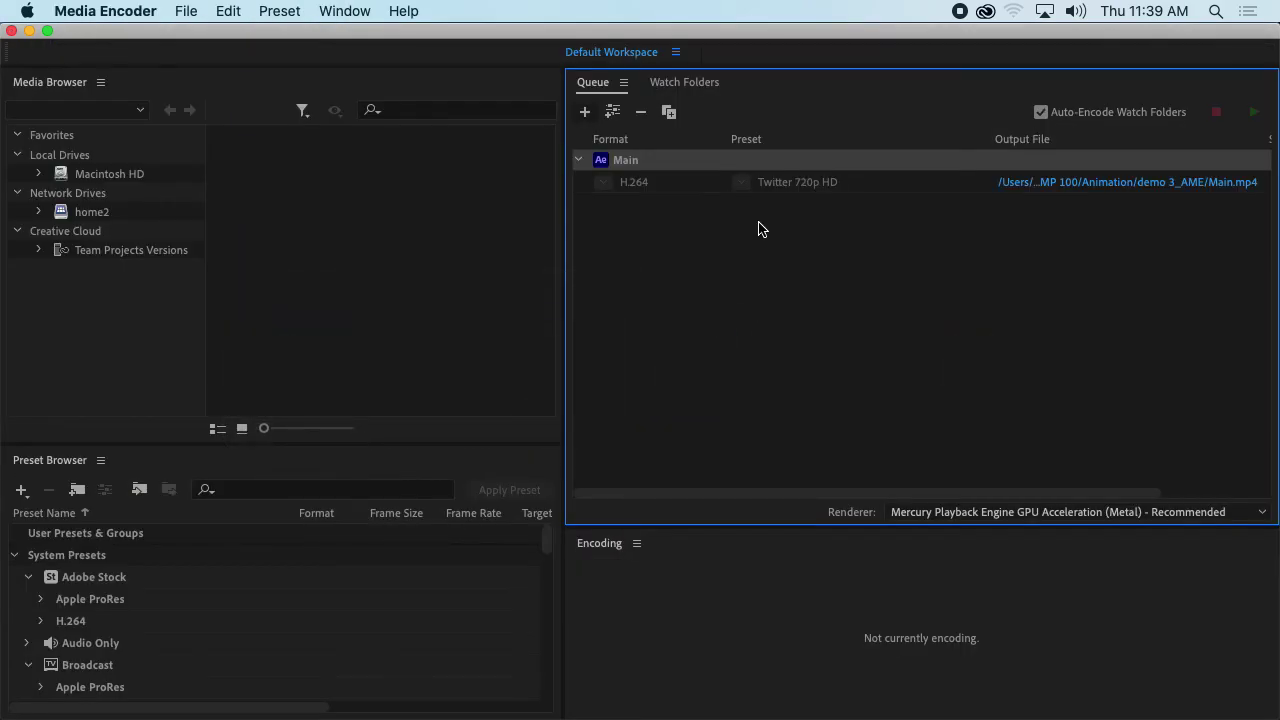
right_click(630, 181)
click(650, 246)
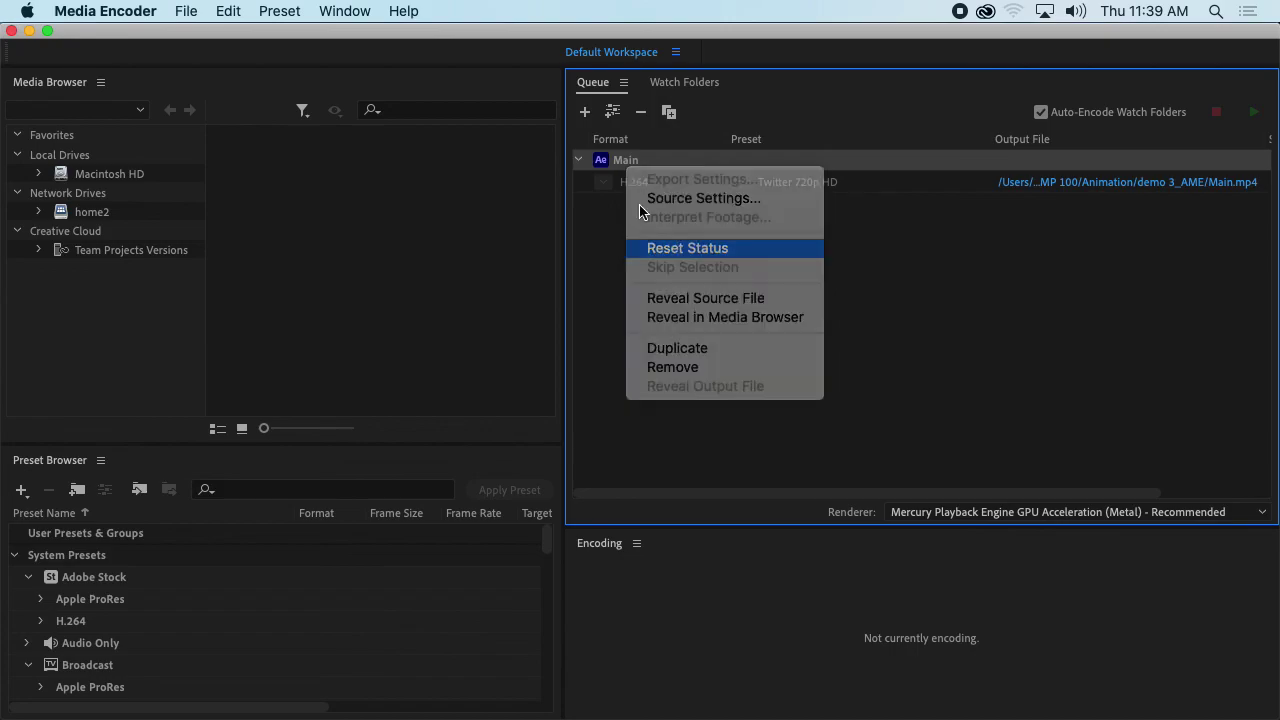
Review the H.264 presets offered for the Main output, from Match Source through Facebook, Twitter, Vimeo, and YouTube.
click(741, 182)
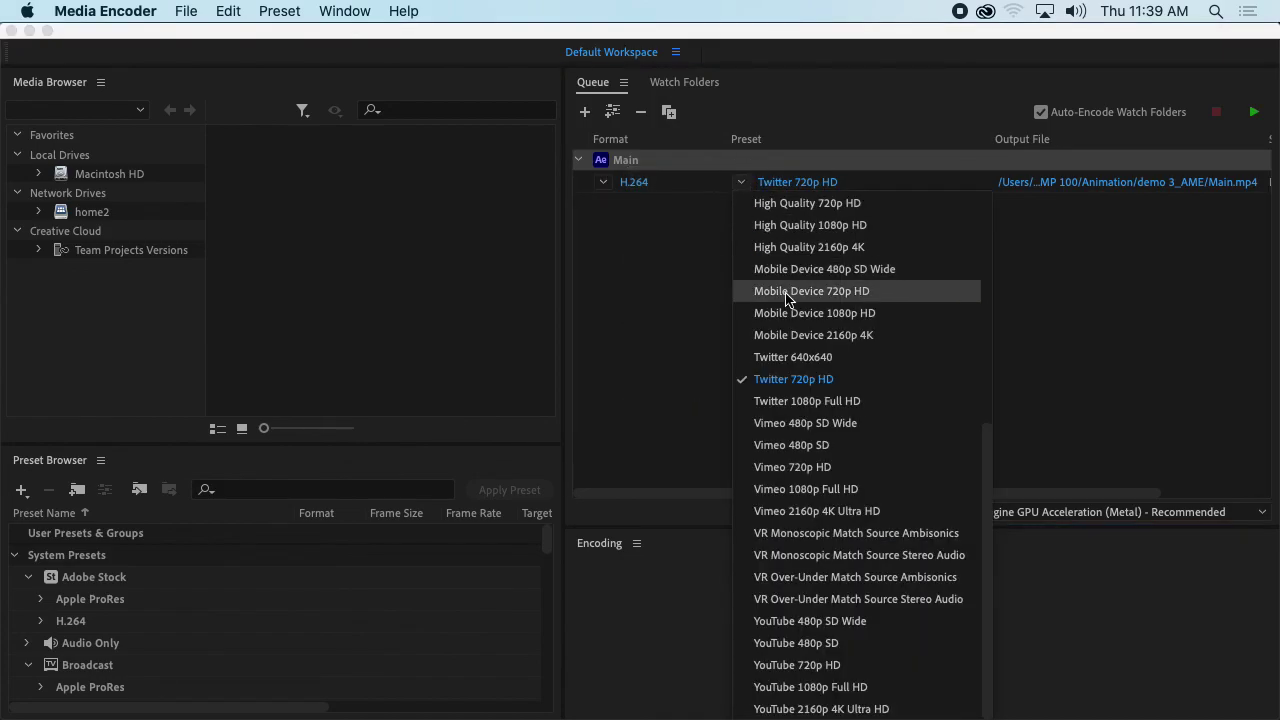
scroll(790, 314, up, 3)
scroll(790, 314, up, 5)
scroll(790, 314, down, 8)
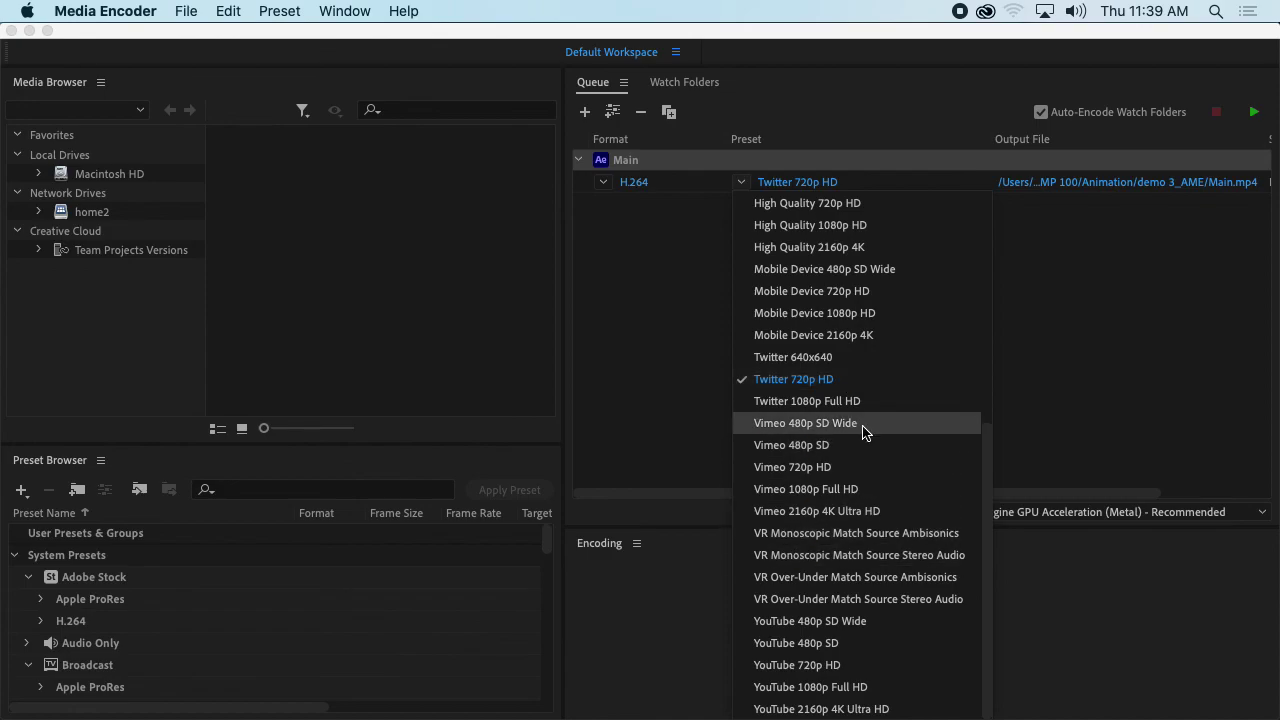
scroll(860, 425, up, 5)
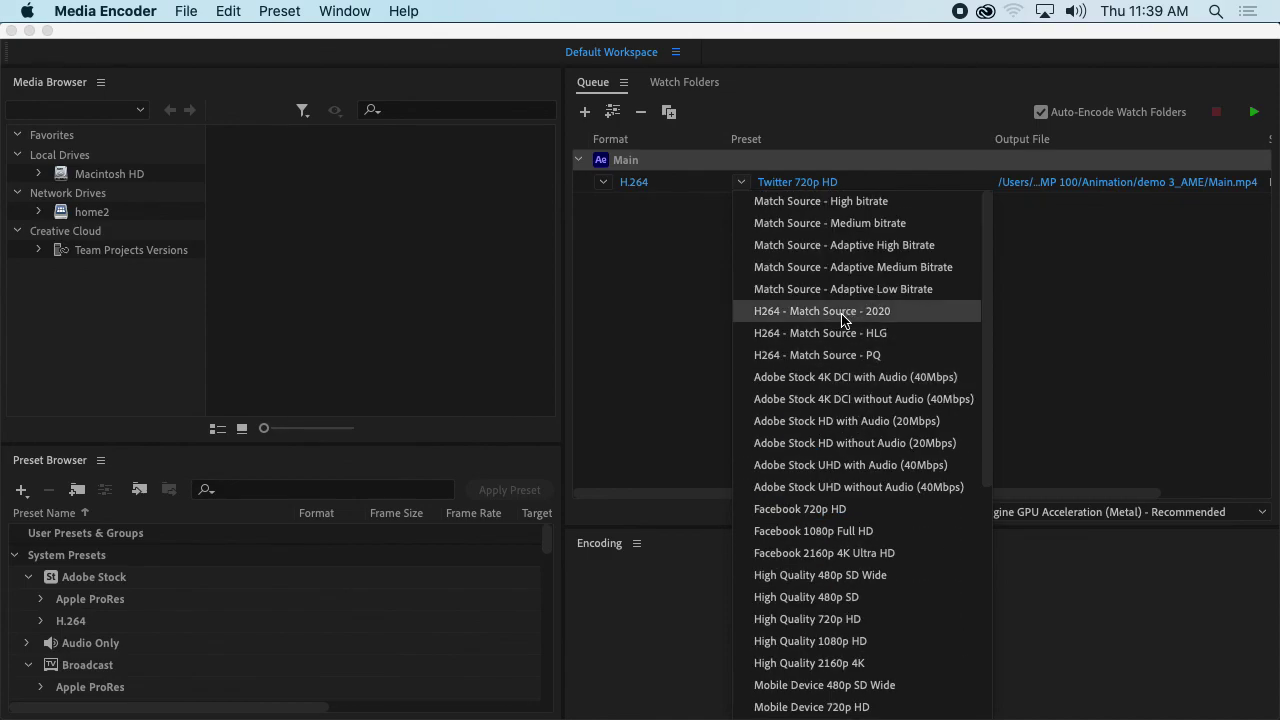
scroll(840, 325, down, 5)
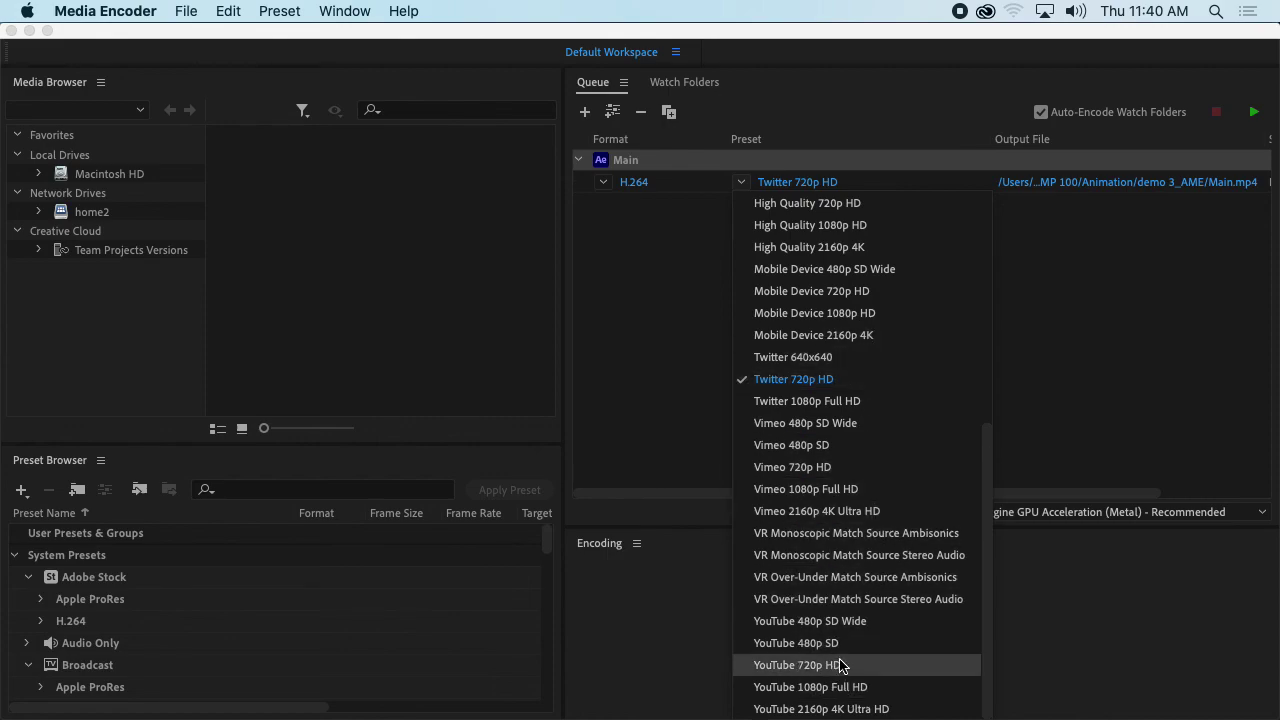
scroll(866, 563, up, 5)
click(673, 246)
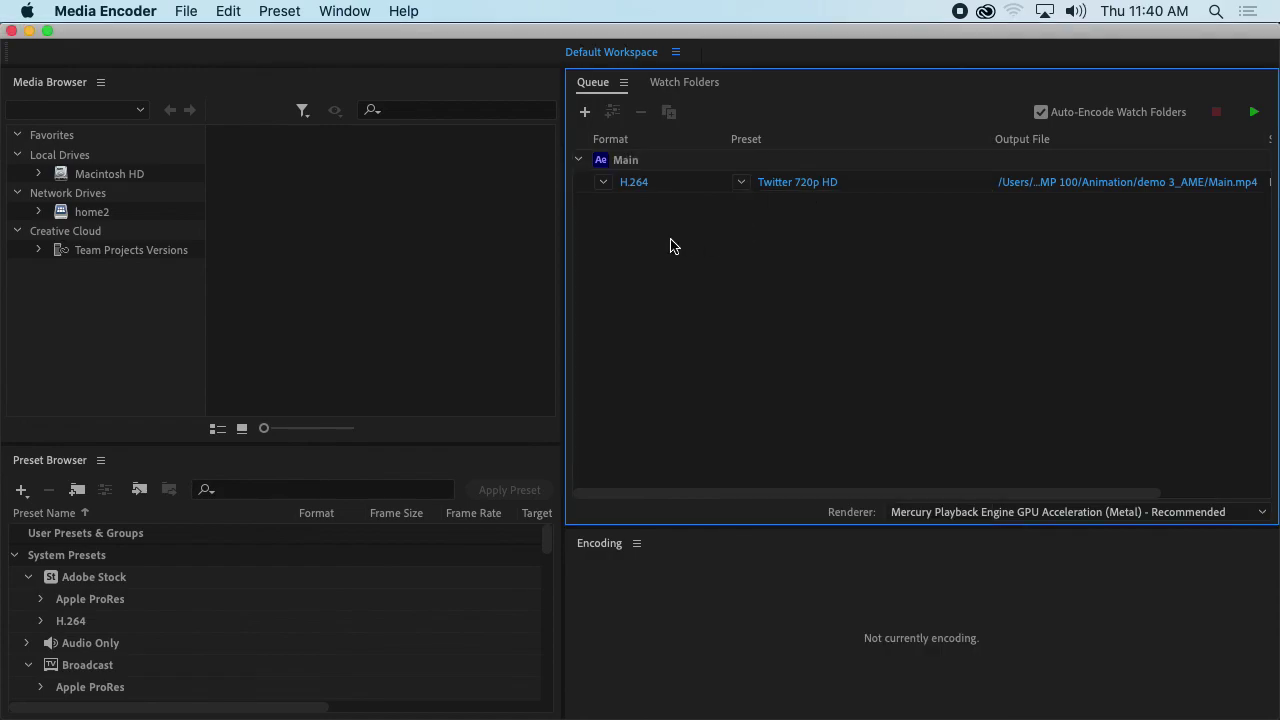